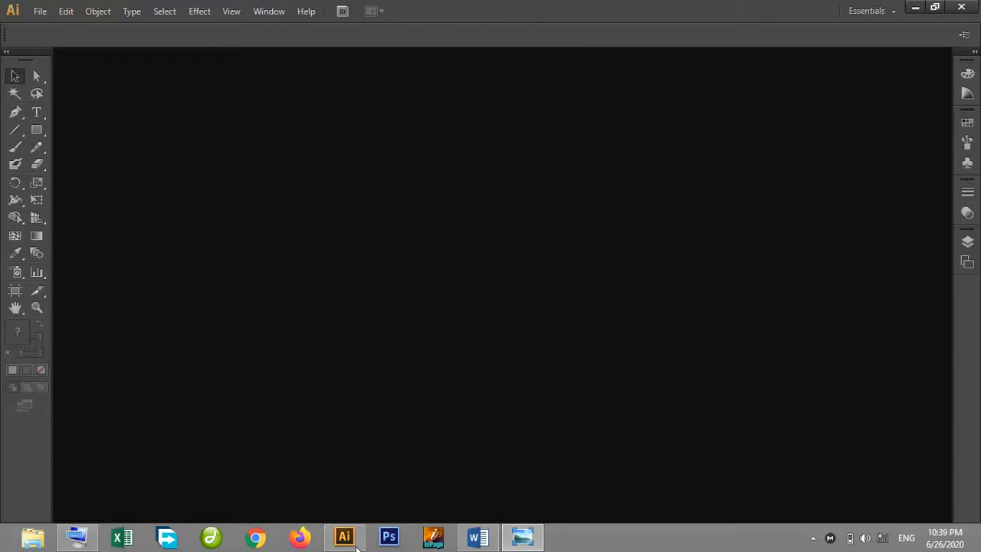
Create a new 500 × 500 px document with the default settings.
left_click(40, 11)
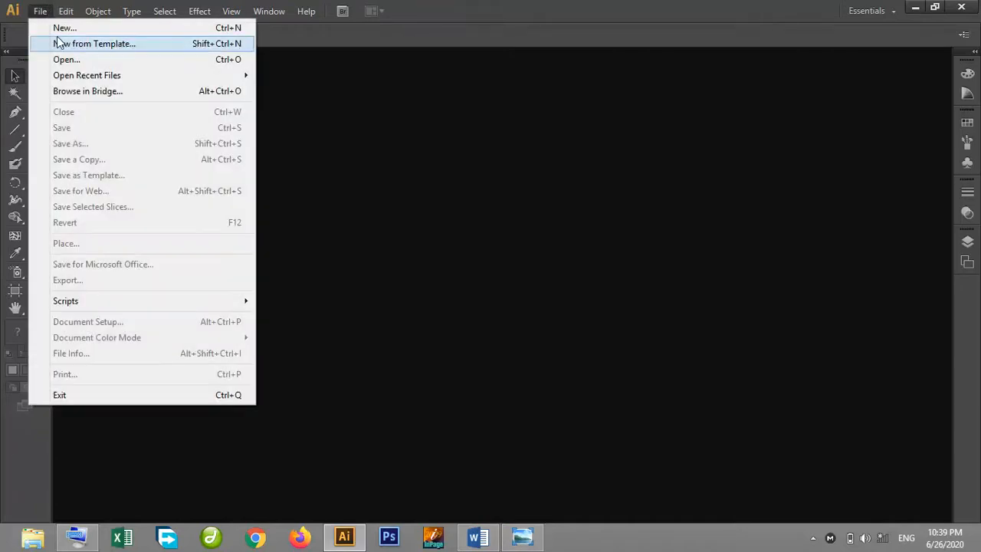
left_click(58, 28)
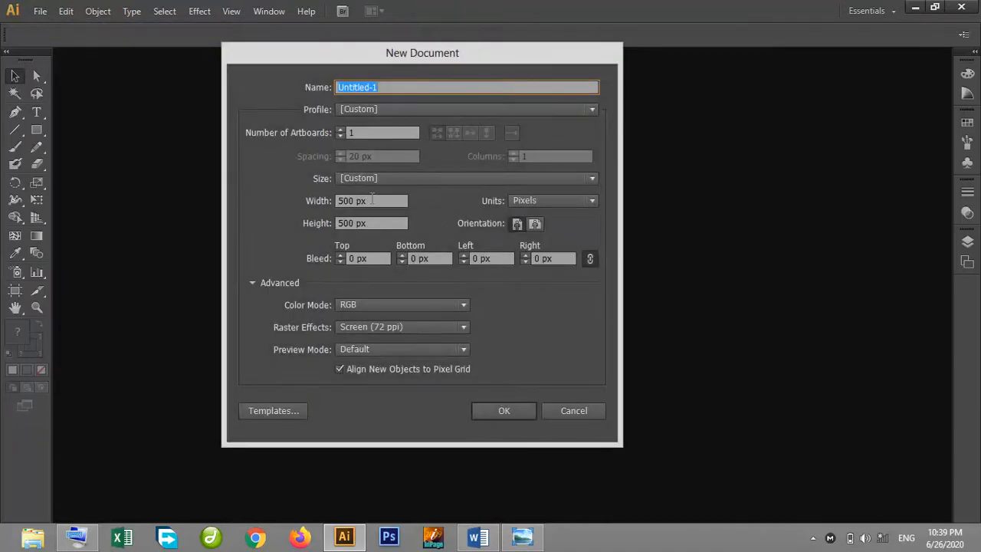
left_click(518, 415)
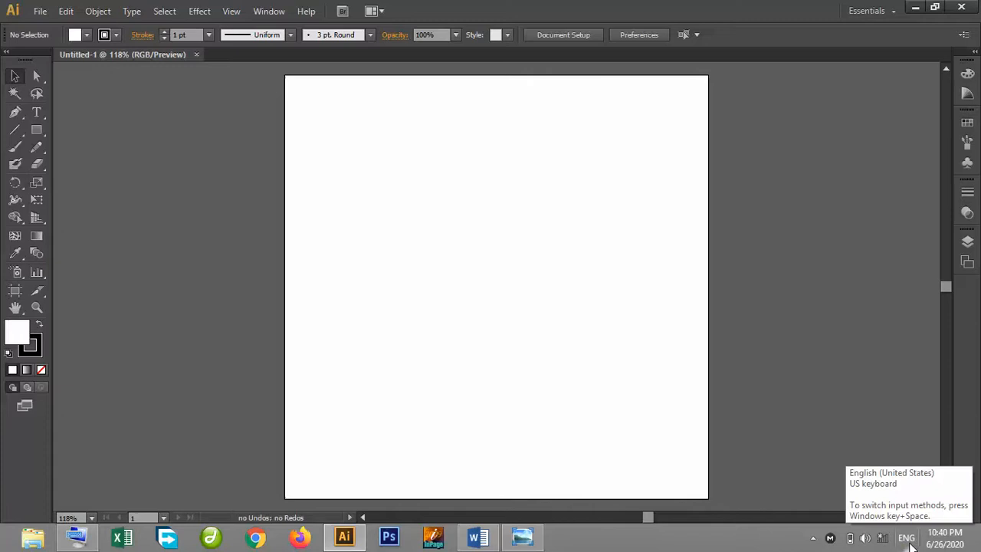
Open the language preferences and add Arabic (Algeria) as an input language.
left_click(907, 538)
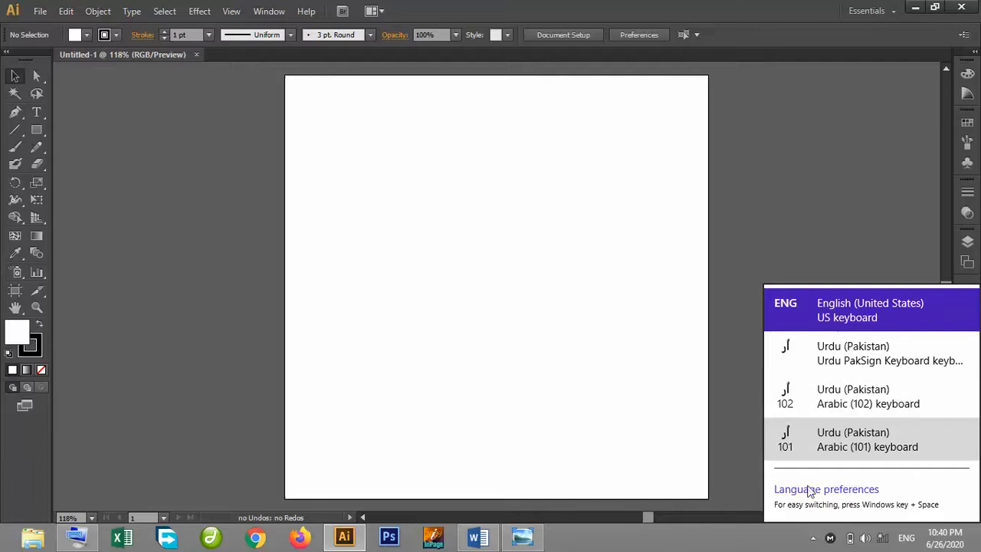
left_click(806, 487)
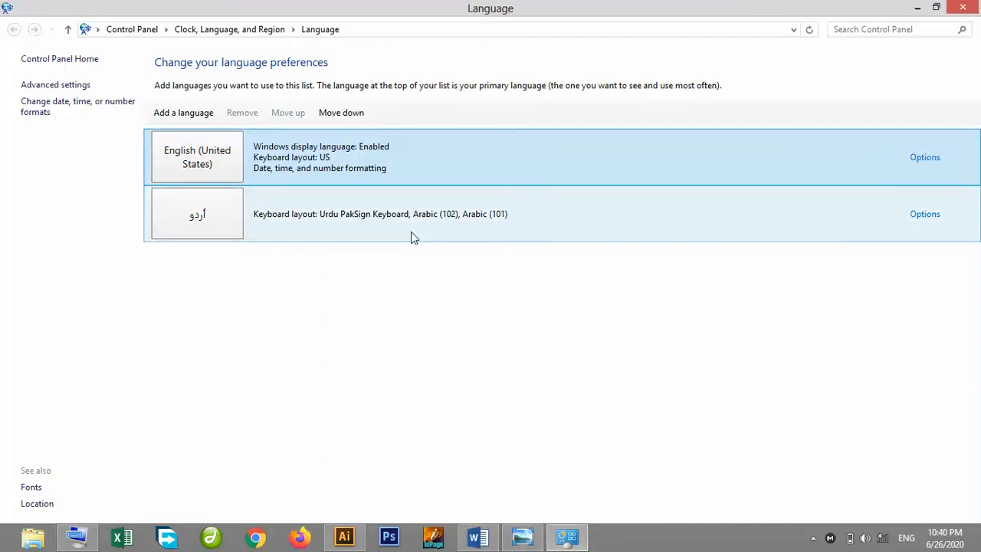
left_click(183, 115)
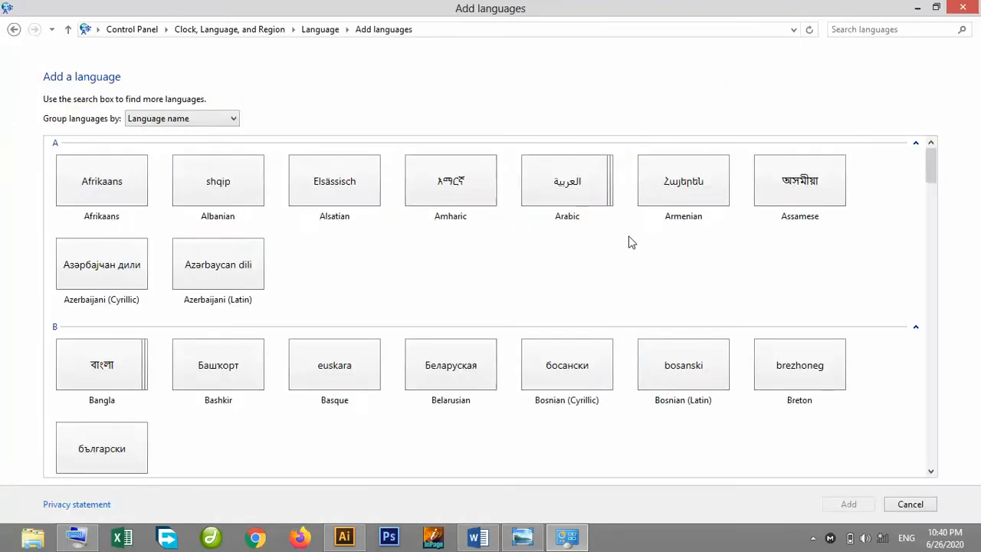
left_click(580, 197)
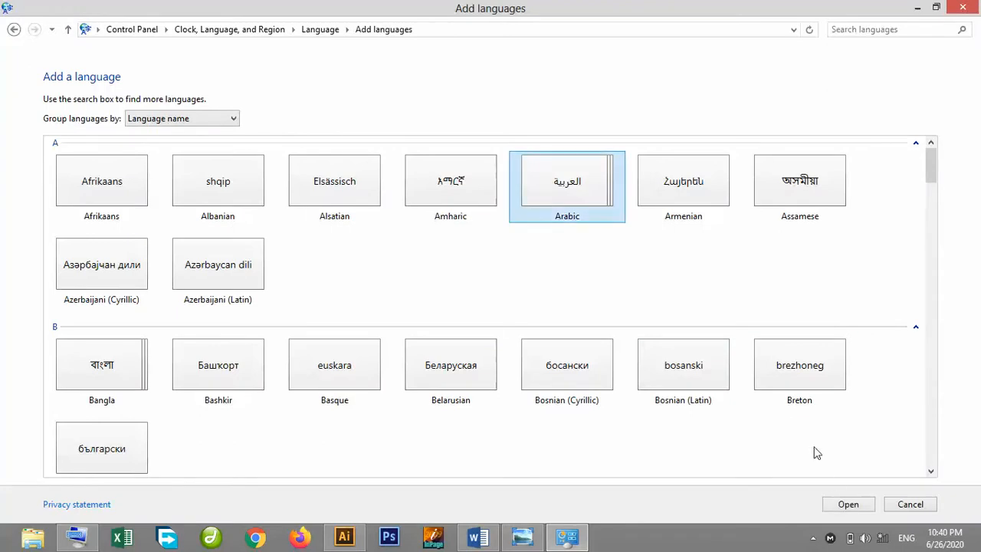
left_click(843, 503)
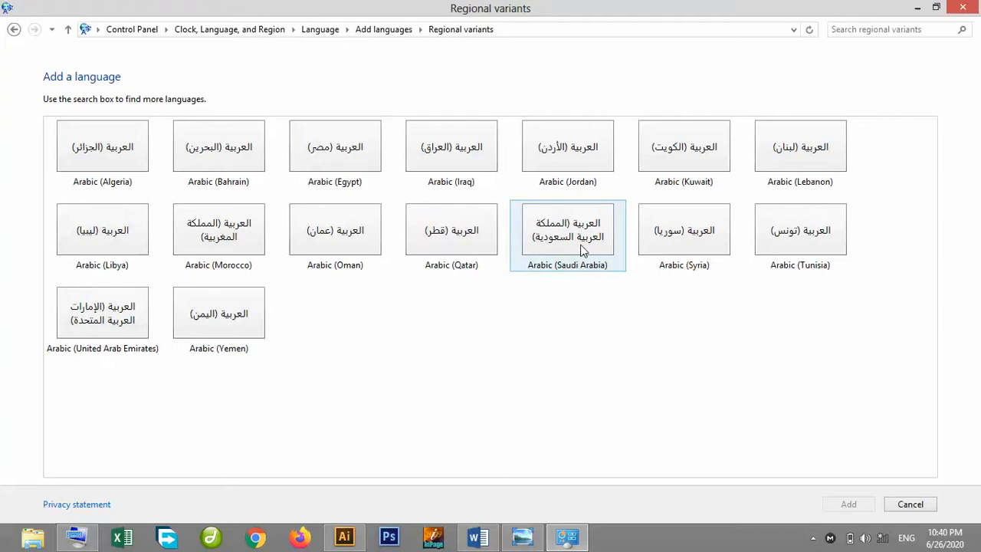
left_click(103, 162)
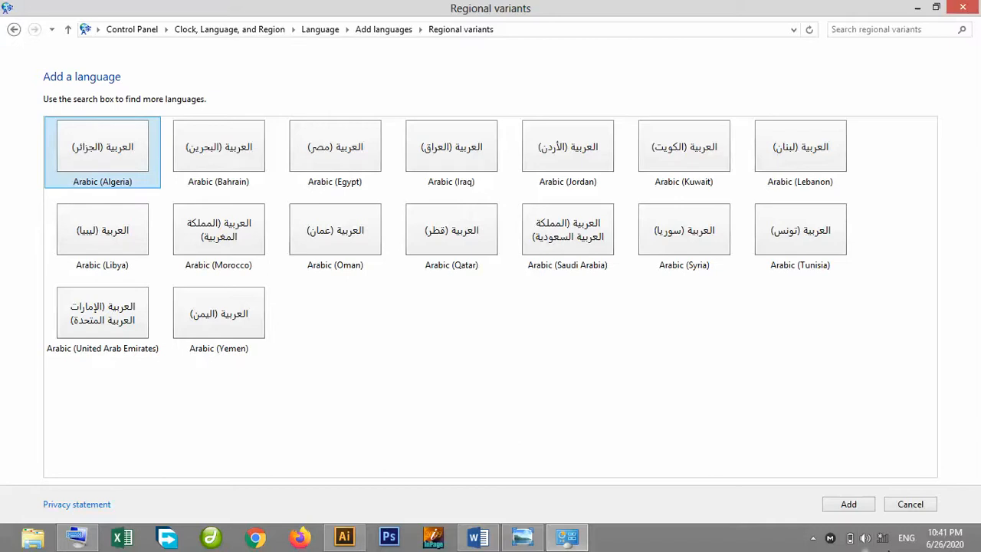
left_click(873, 509)
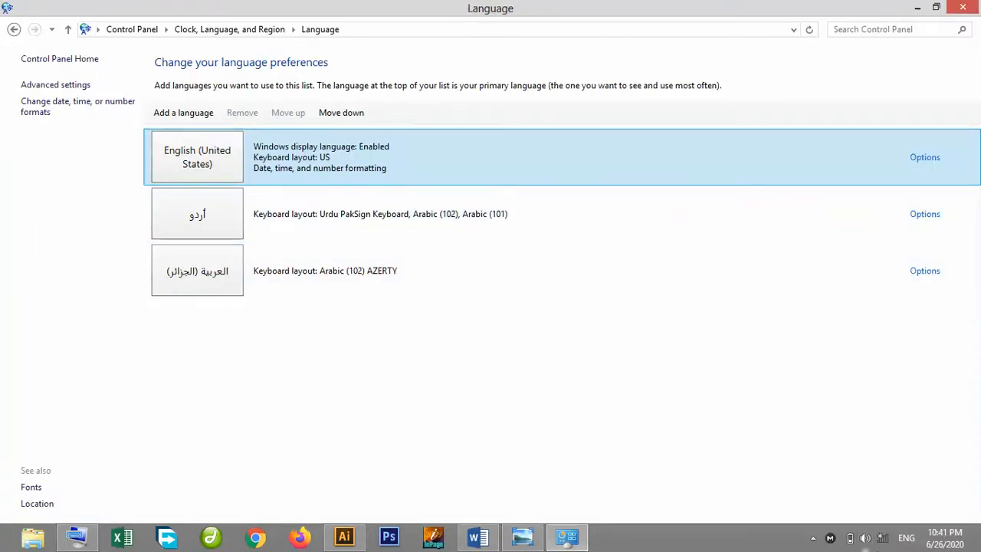
Check the keyboard layouts in the language switcher and close the Language window.
left_click(909, 544)
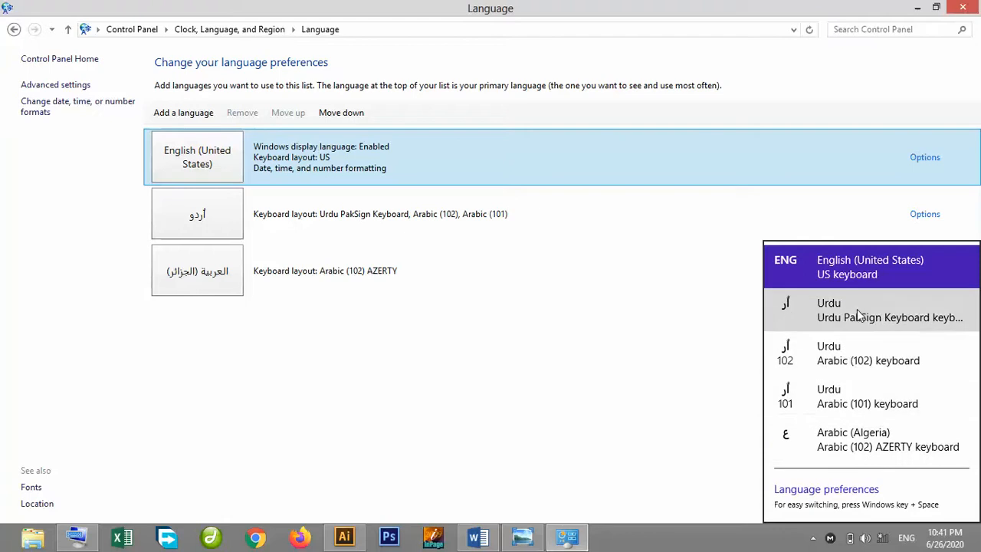
left_click(493, 331)
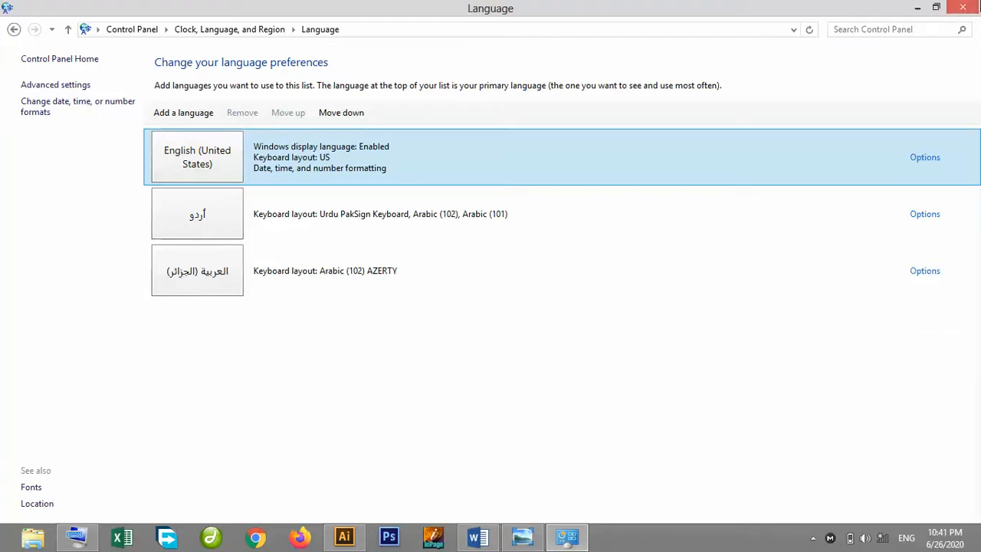
left_click(965, 7)
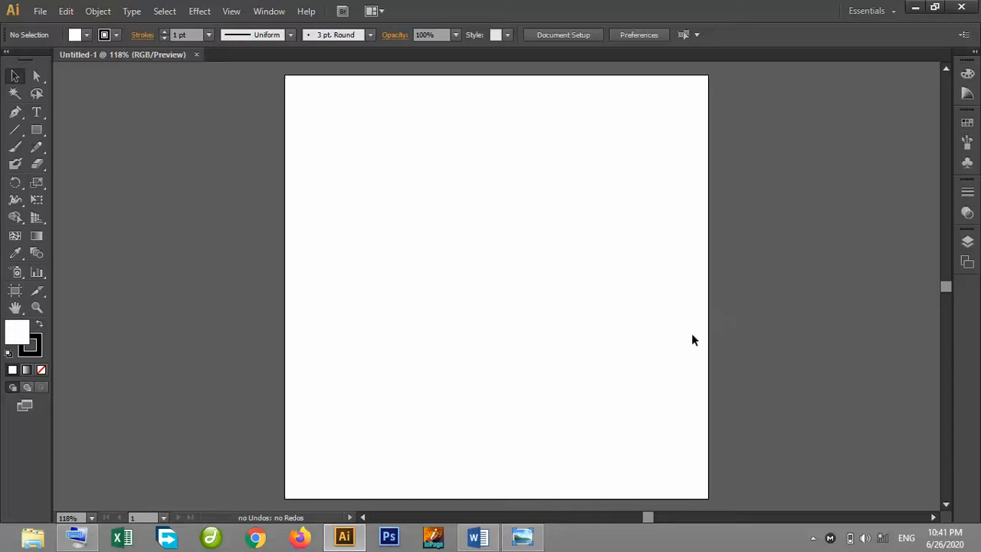
Start Word 2013, create a blank document and maximize its window.
right_click(477, 537)
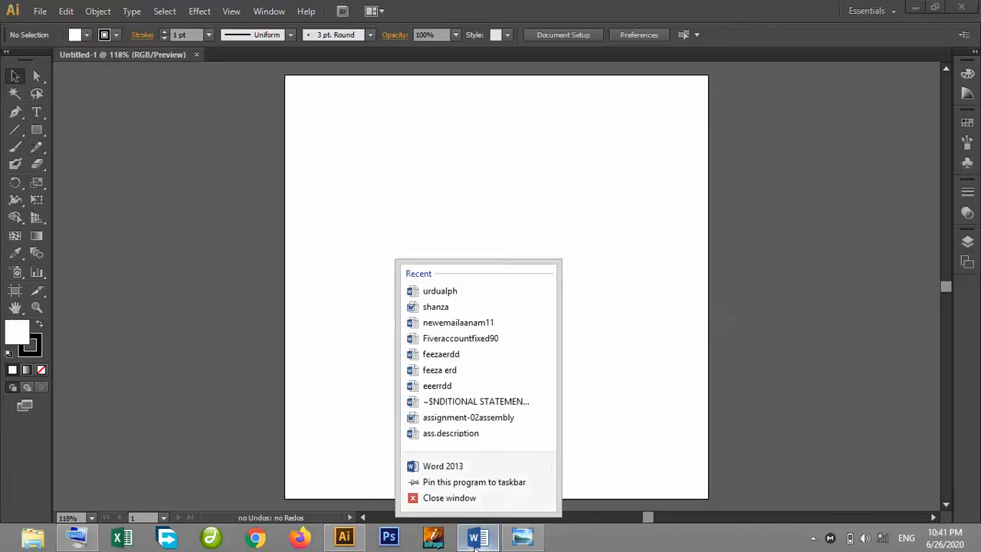
left_click(458, 467)
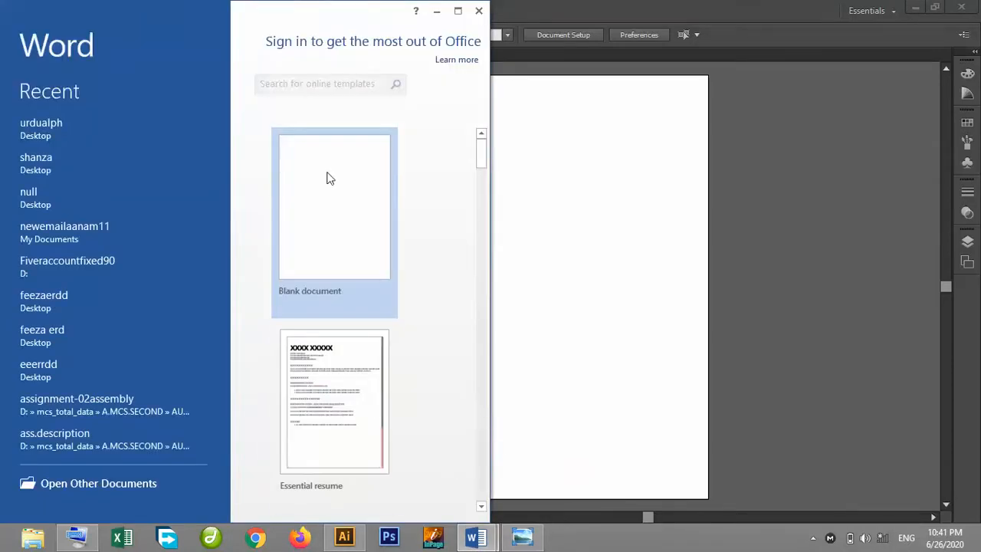
left_click(327, 179)
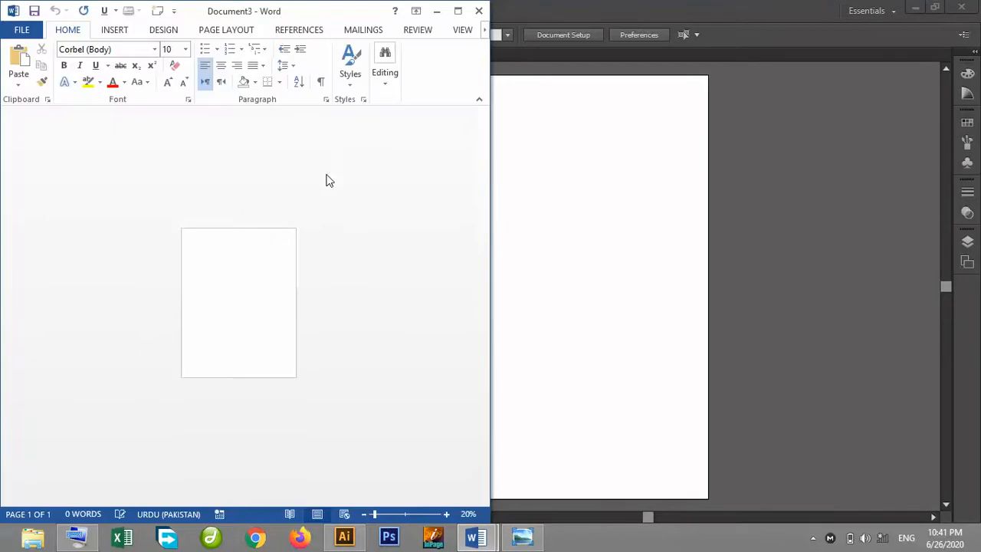
left_click(458, 13)
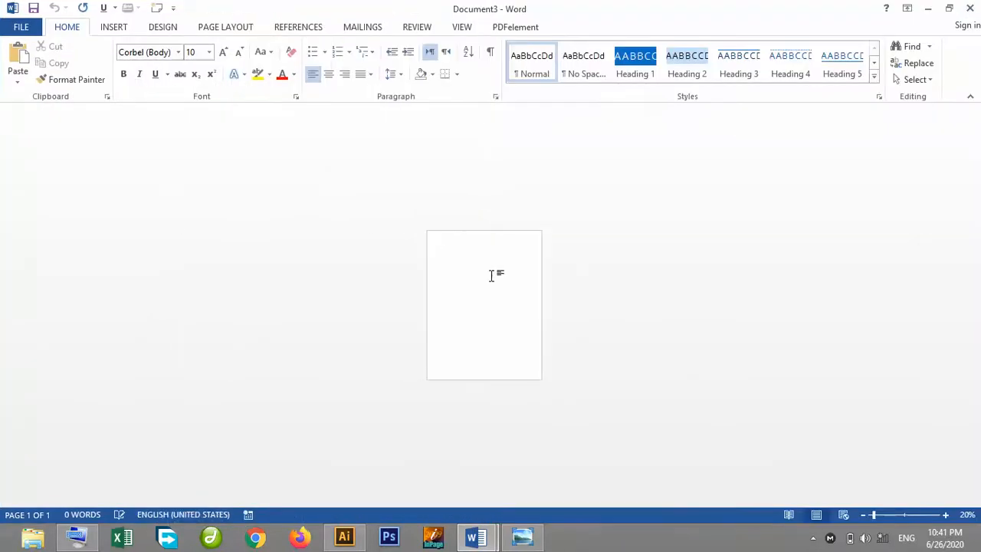
Set the page zoom to 150% and increase the font size to 14 pt.
left_click(903, 515)
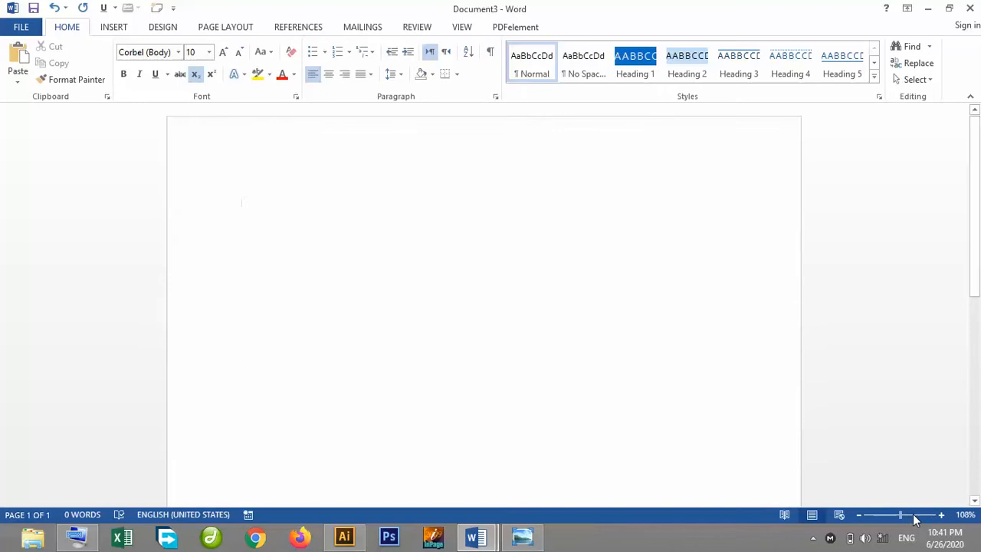
left_click(913, 520)
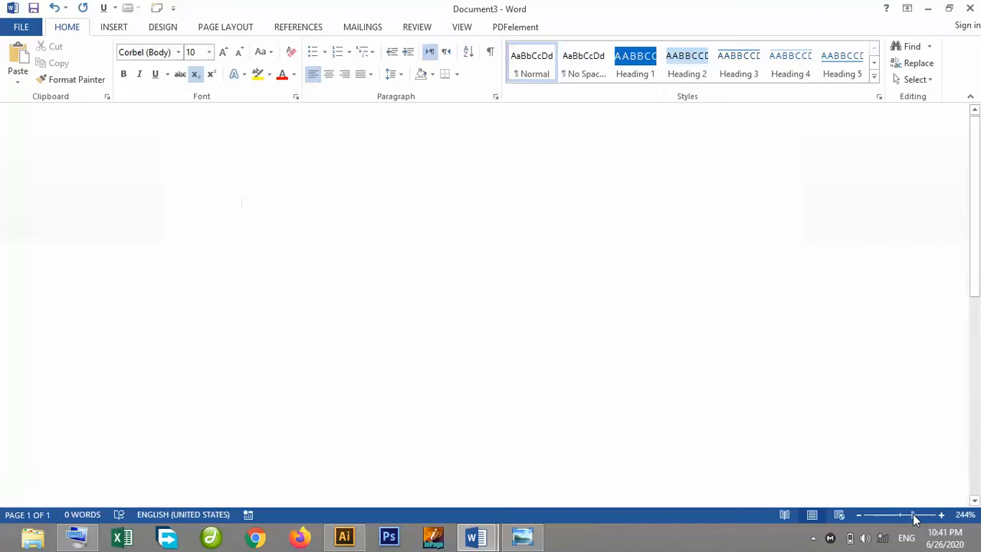
left_click(859, 517)
left_click(859, 517)
left_click(860, 516)
left_click(859, 517)
left_click(860, 516)
left_click(860, 517)
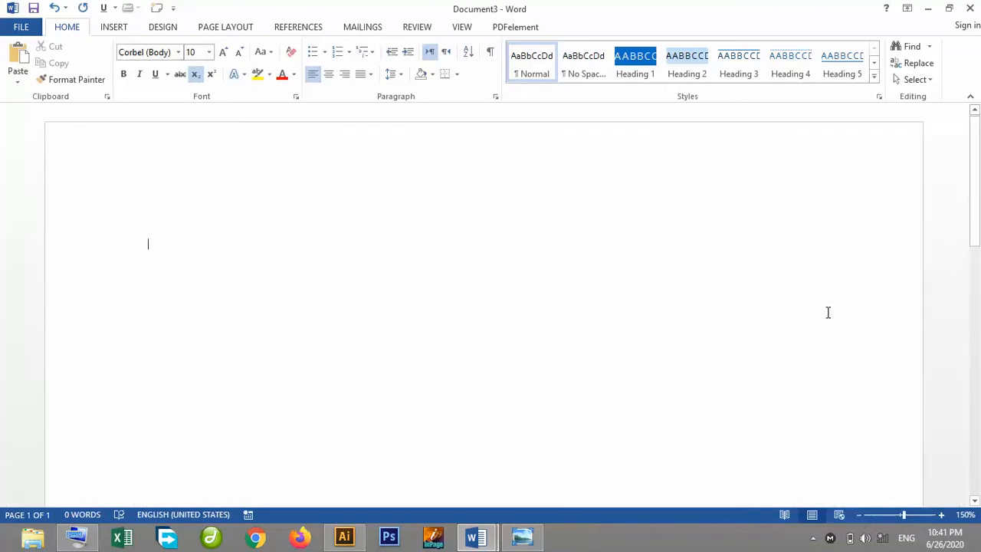
left_click(223, 51)
left_click(223, 52)
left_click(223, 51)
Type the test text ffgfgfgh, right-align the paragraph and delete the text.
type("ffgfgfgh")
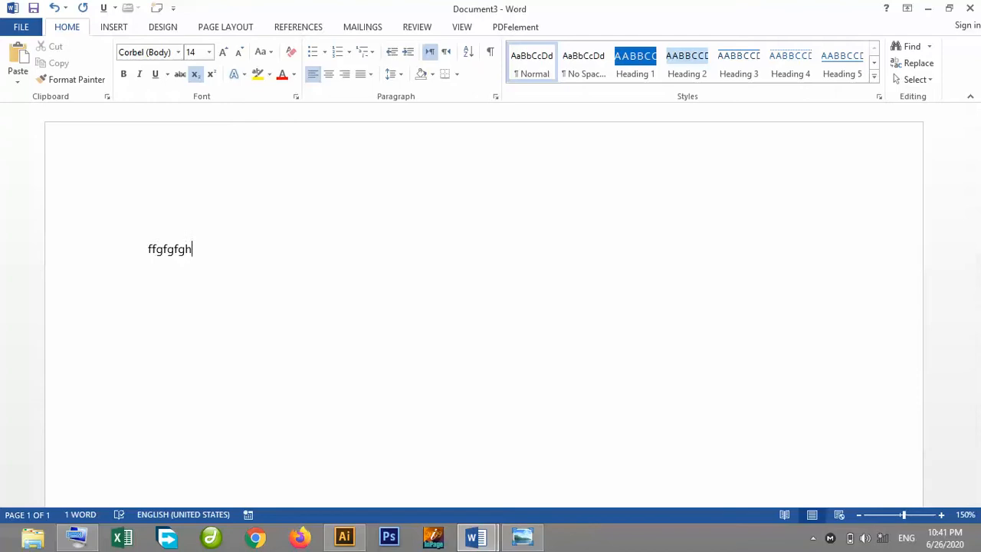
left_click(344, 79)
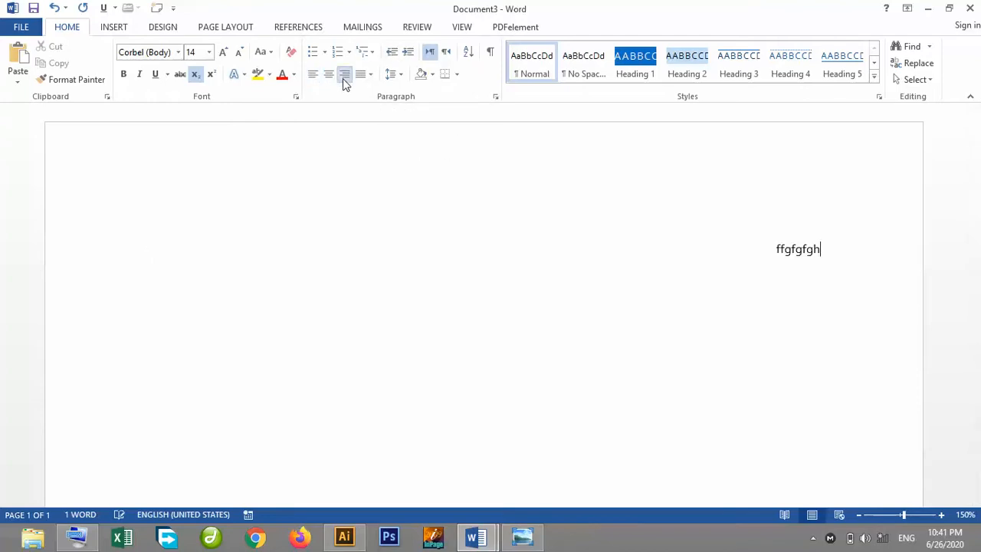
double_click(781, 247)
key("Delete")
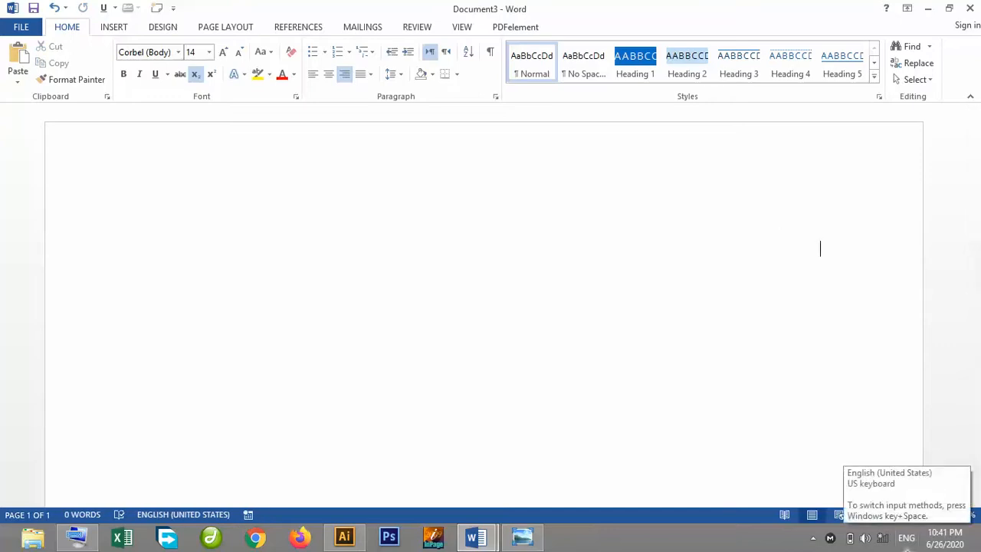
Switch the input to the Urdu PakSign keyboard and enlarge the font size to 48 pt.
left_click(907, 537)
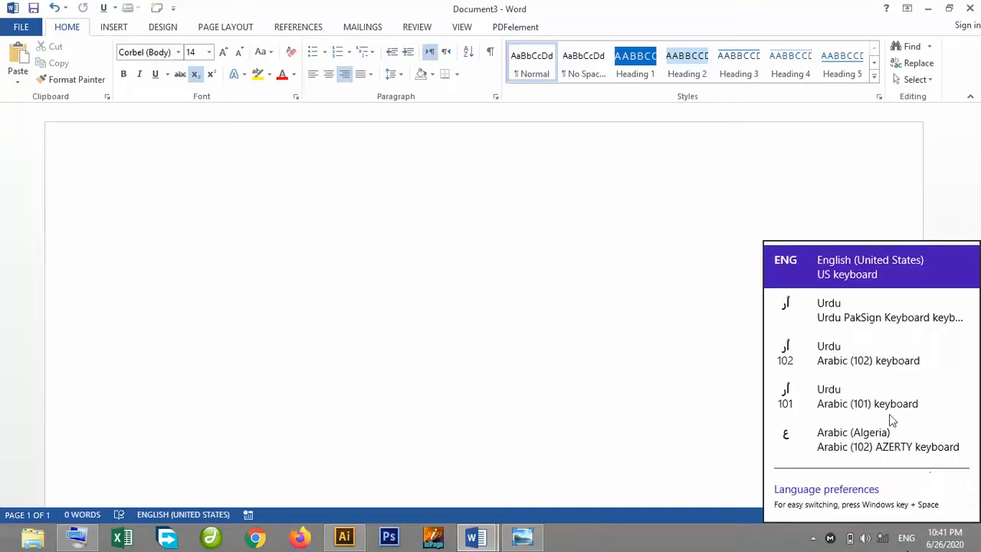
left_click(882, 321)
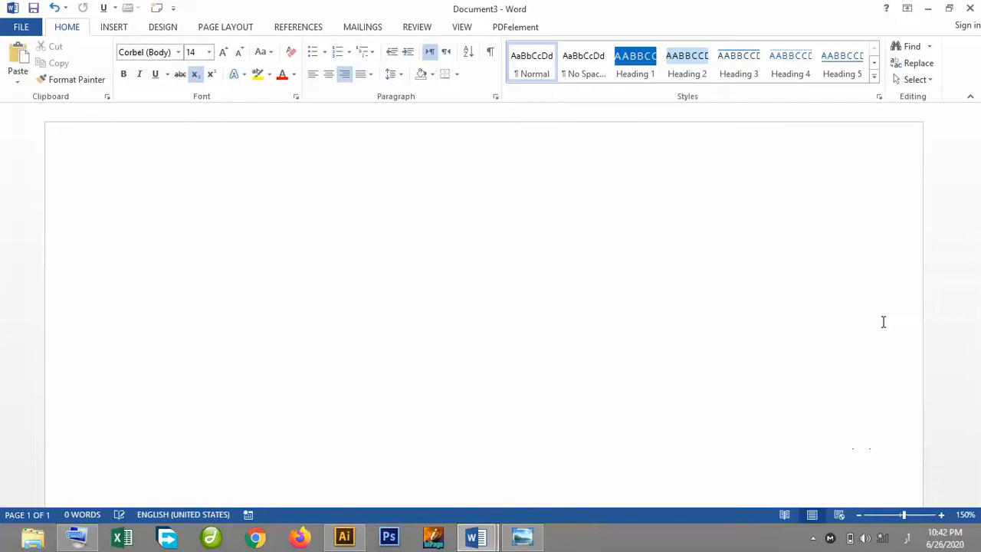
left_click(228, 49)
left_click(228, 49)
left_click(227, 49)
left_click(227, 49)
left_click(224, 52)
left_click(225, 51)
left_click(225, 52)
left_click(225, 51)
left_click(224, 51)
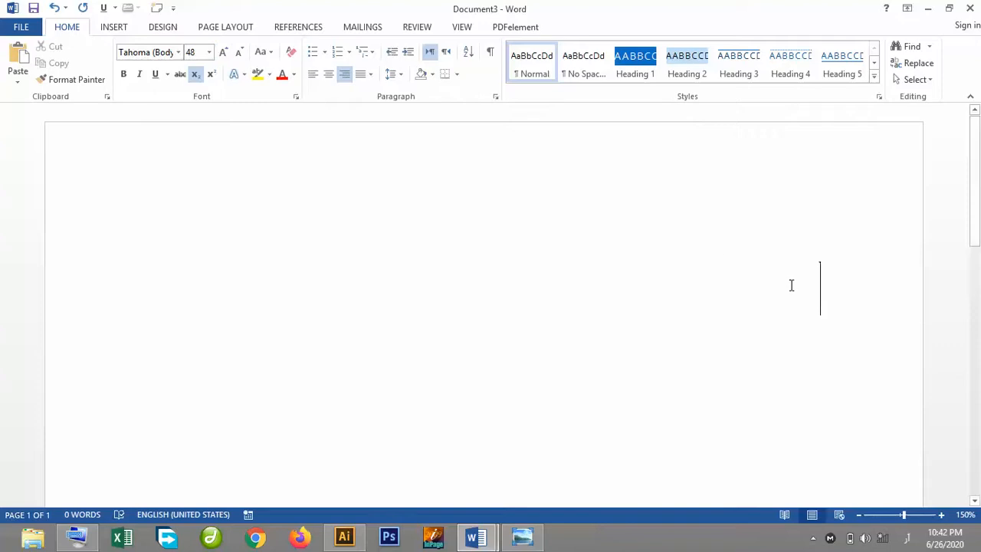
Type the Urdu letters ا ب پ ت ٹ ث ج چ separated by spaces.
type("ا")
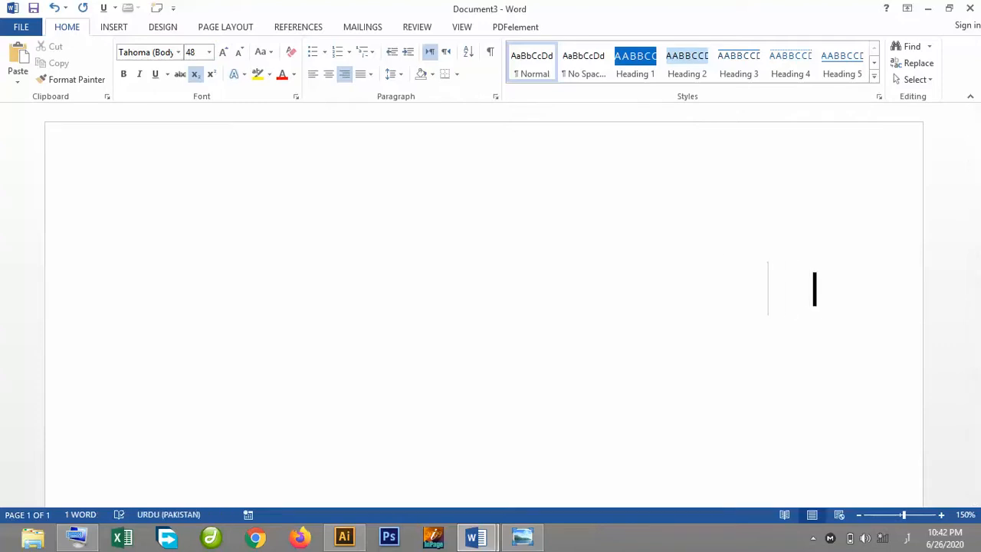
type("   ب")
type("پ ت ")
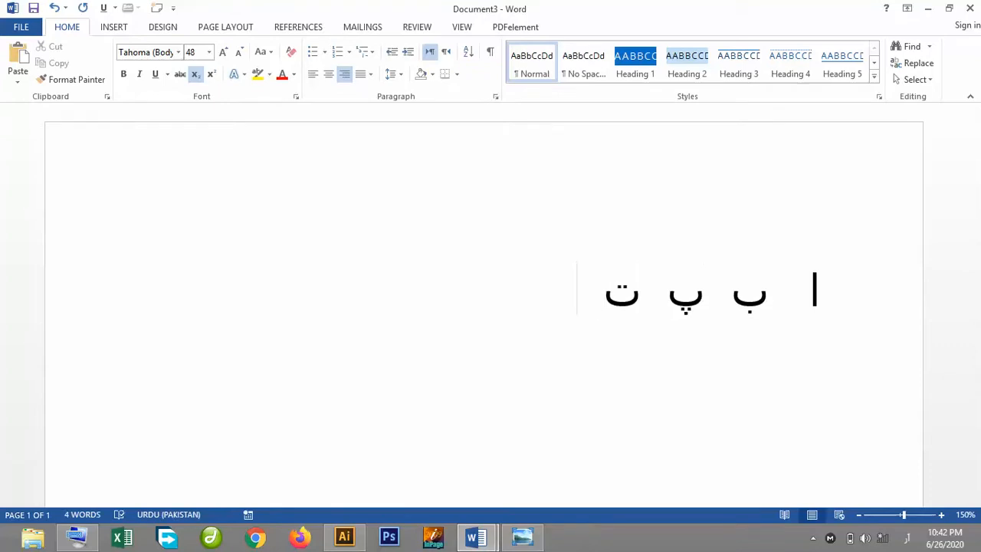
type("ٹ ژ")
key("BackSpace")
type("ث")
key("ctrl+equal")
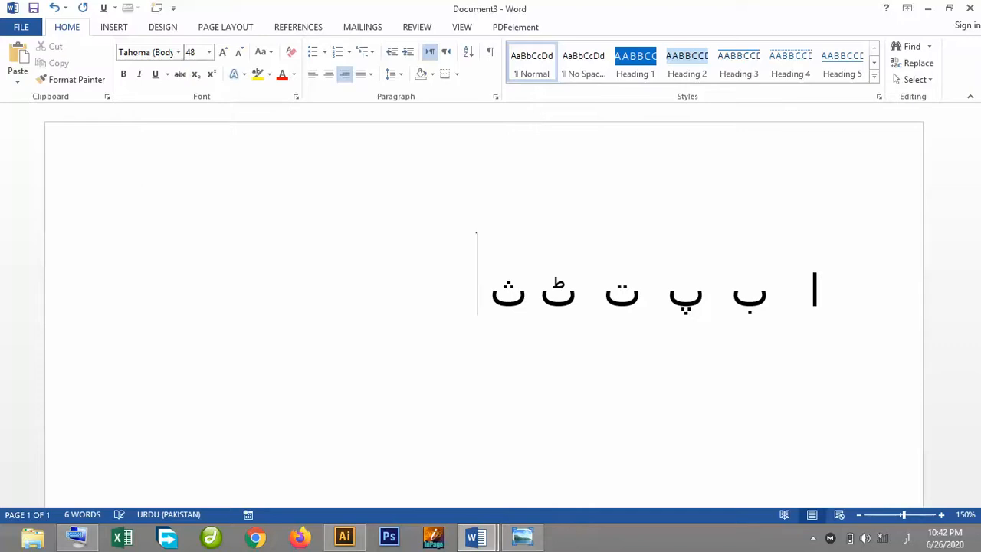
type("ج ")
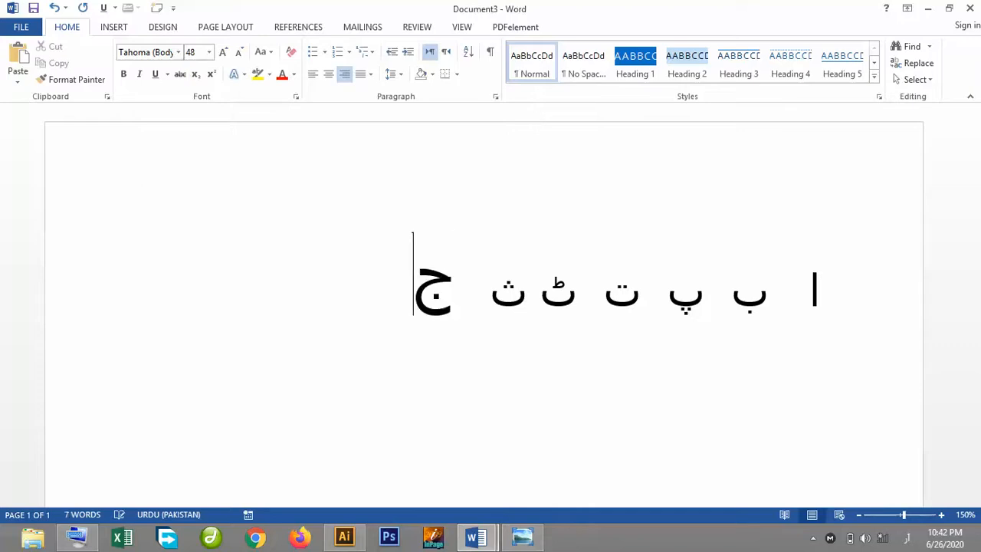
type("چ")
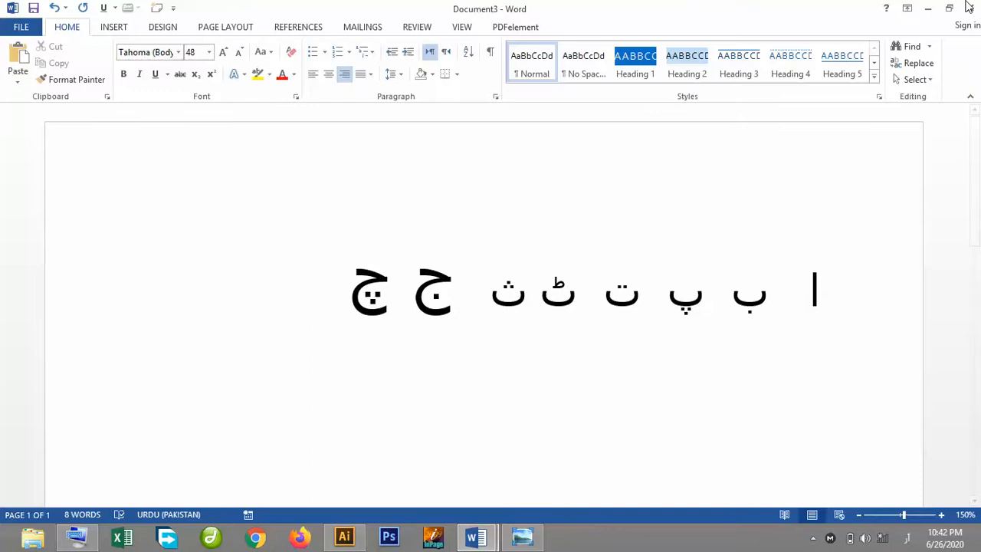
Minimize the Word and Illustrator windows.
left_click(928, 9)
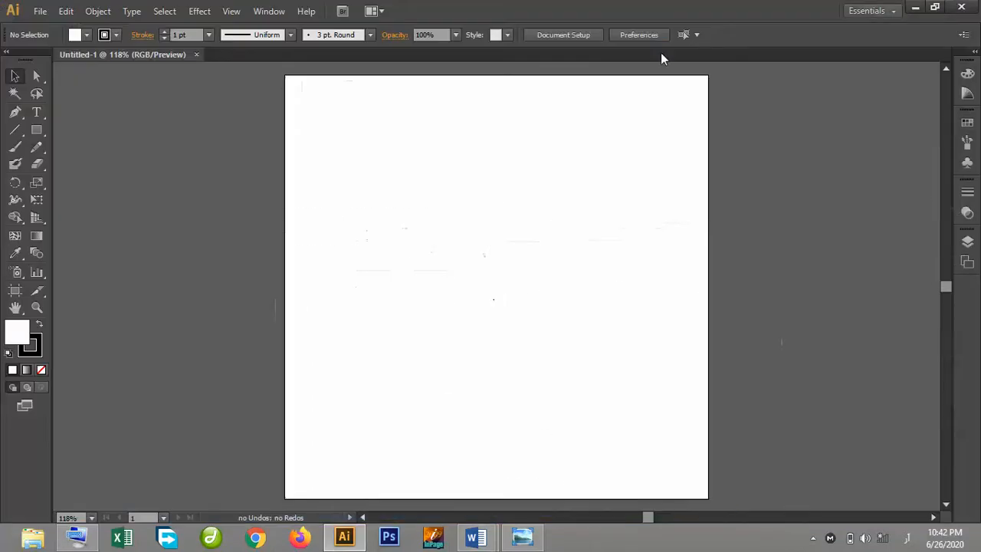
left_click(915, 7)
left_click(916, 8)
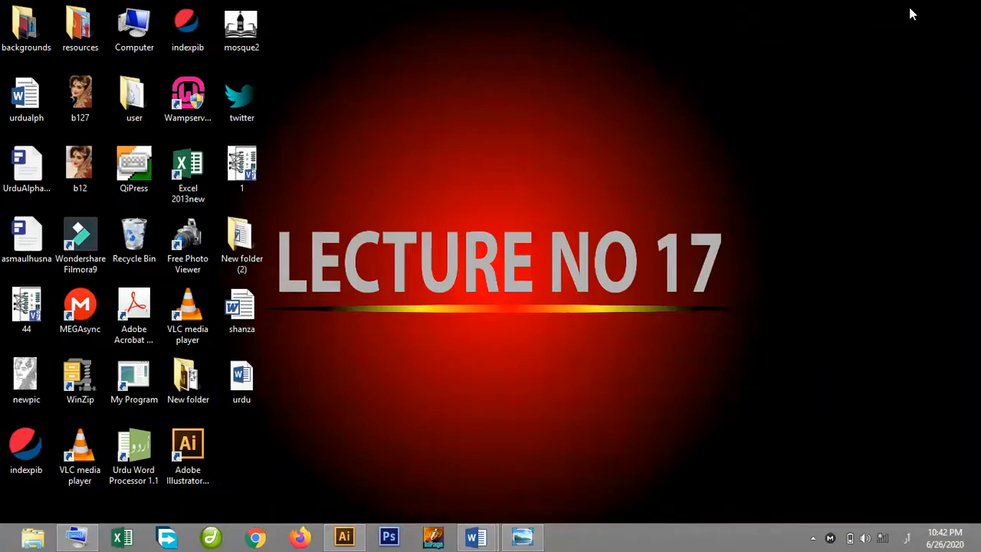
Launch QiPress and switch back to the Document3 Word window.
double_click(125, 168)
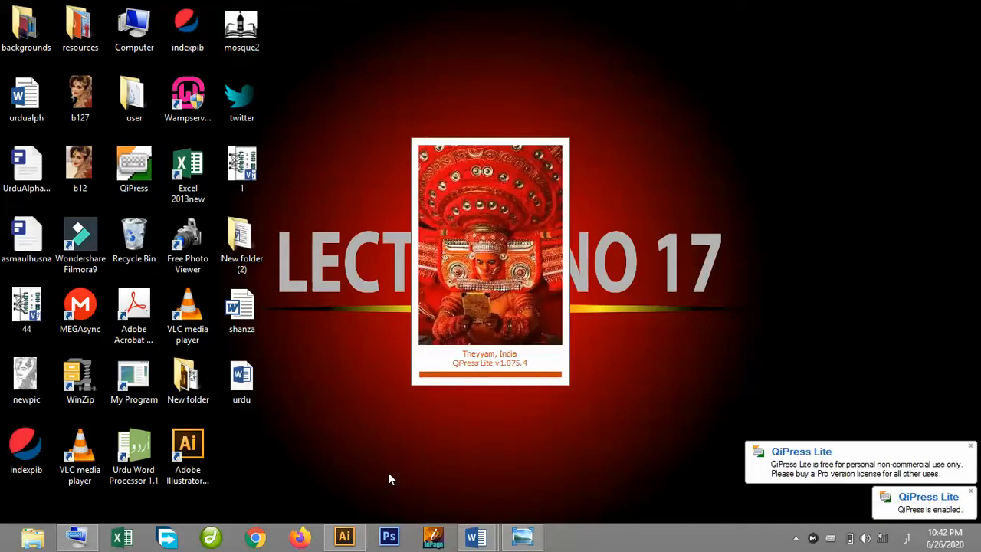
left_click(482, 540)
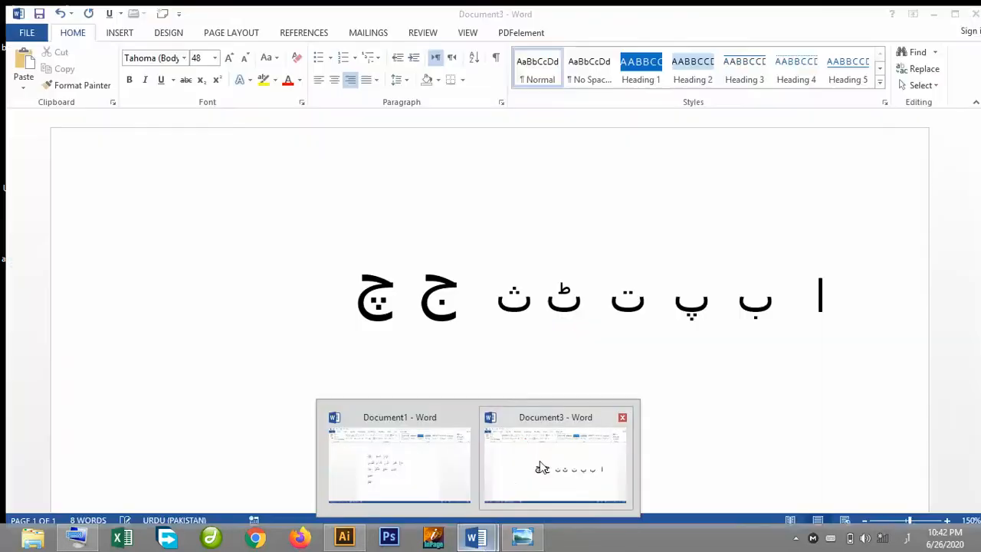
left_click(546, 455)
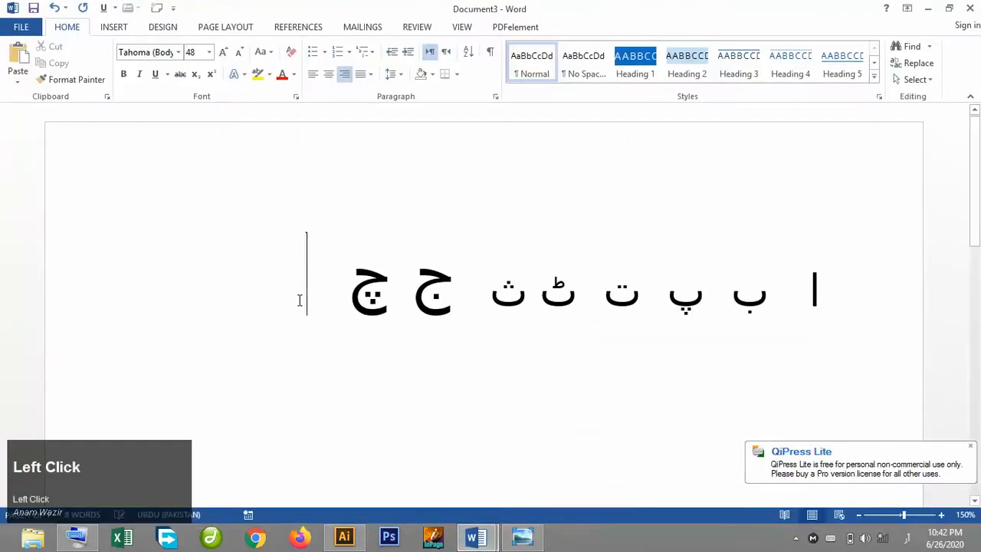
Select all the Urdu letters in the document and delete them.
left_click_drag(328, 300, 819, 347)
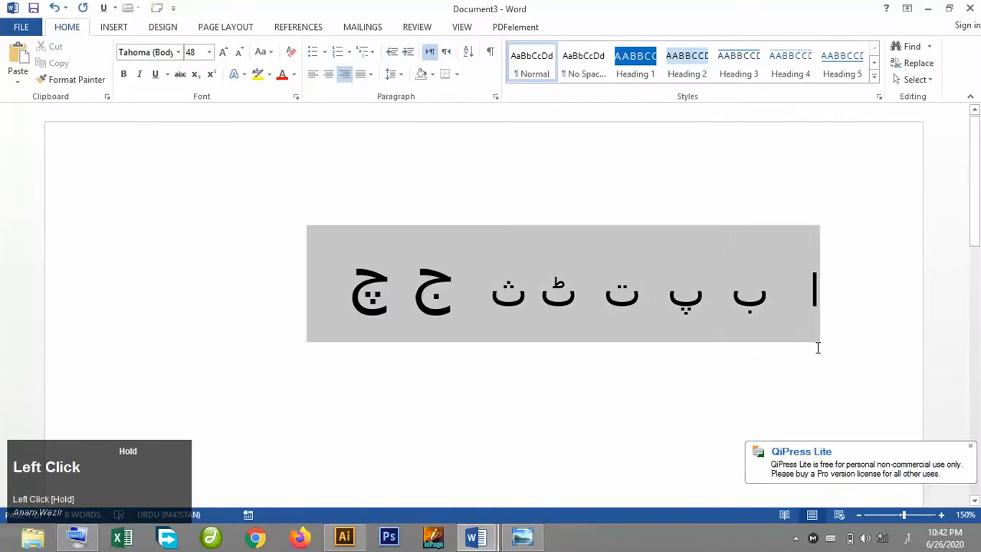
key("Delete")
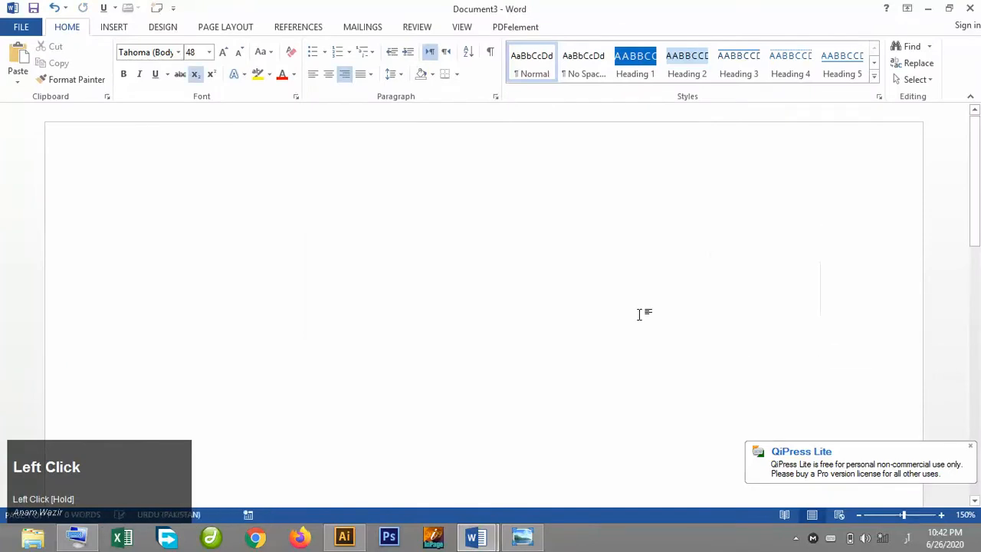
Retype the Urdu letters ا ب پ ت ٹ ث ج چ separated by spaces.
key("a")
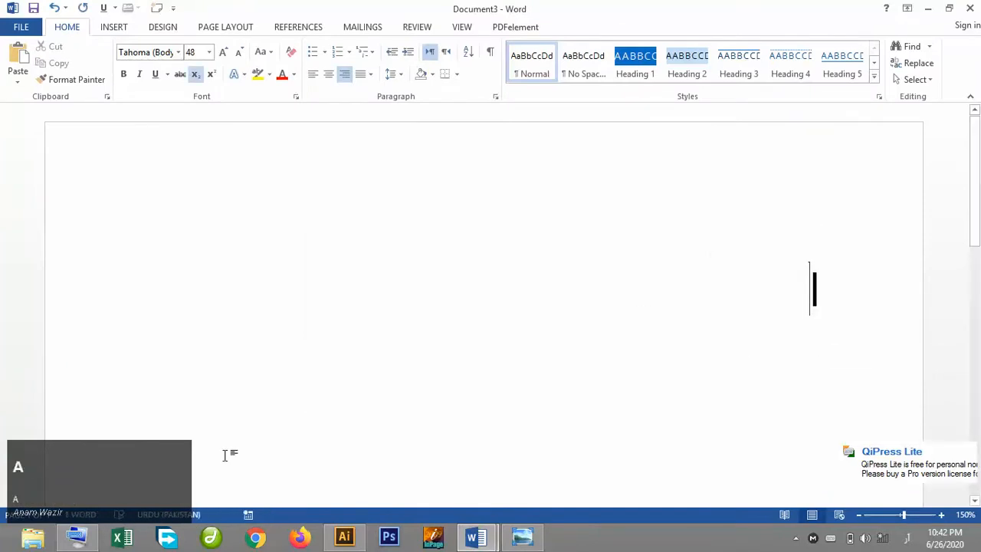
type("ب")
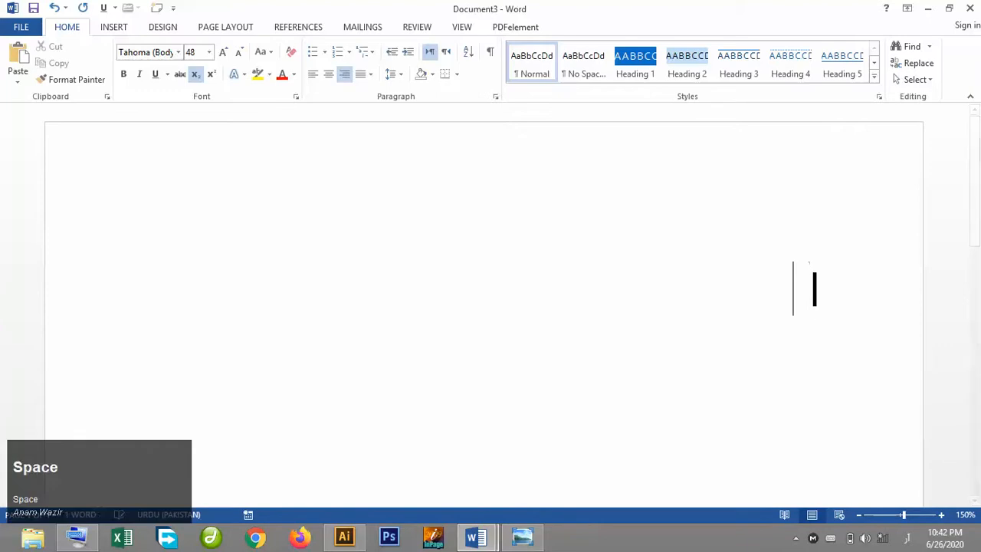
type(" پ")
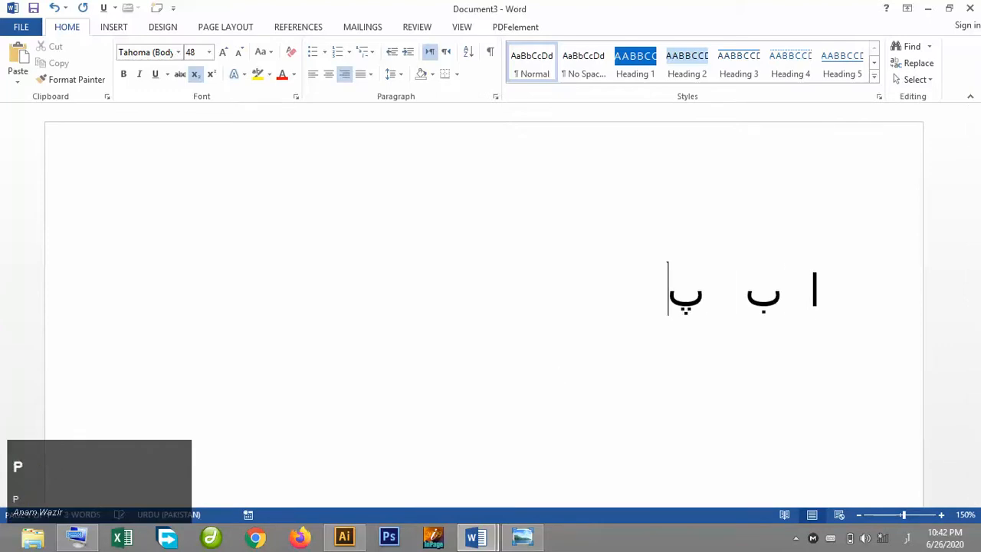
type(" ت ٹ ")
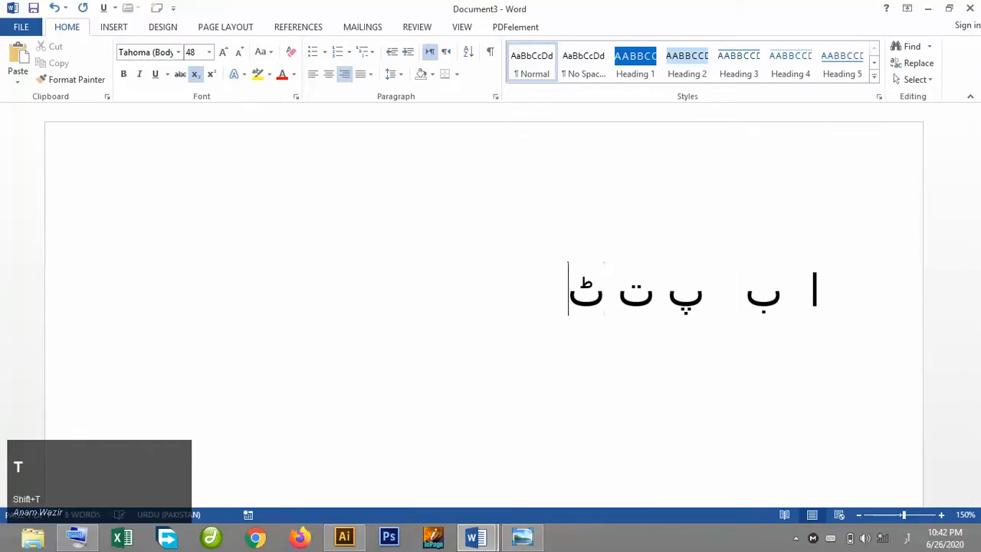
type("ث")
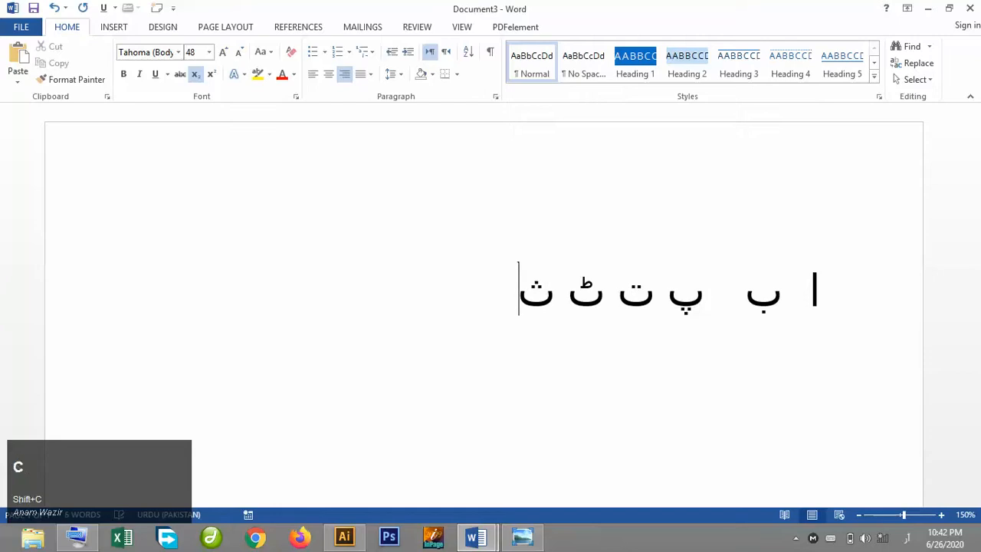
type(" ج")
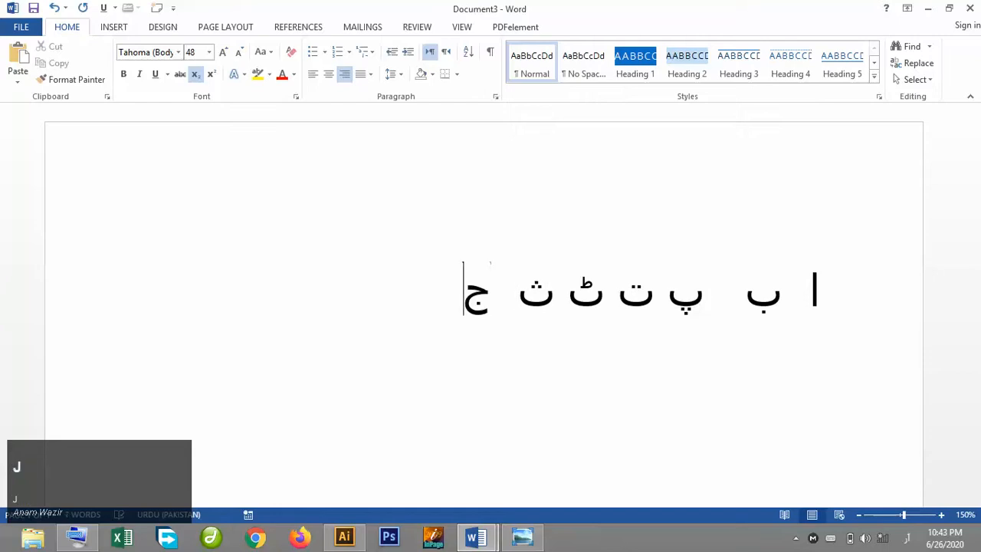
type(" چ ")
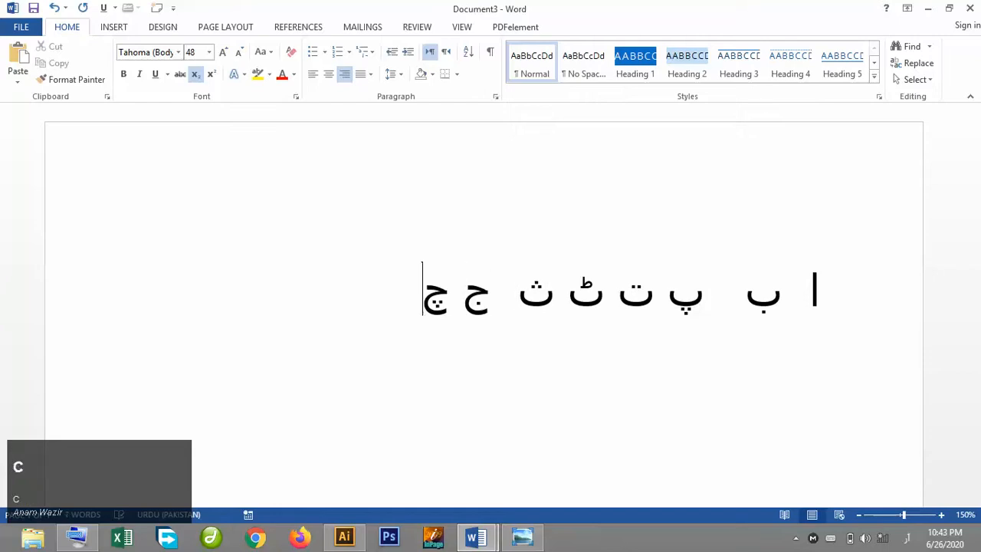
type("ح")
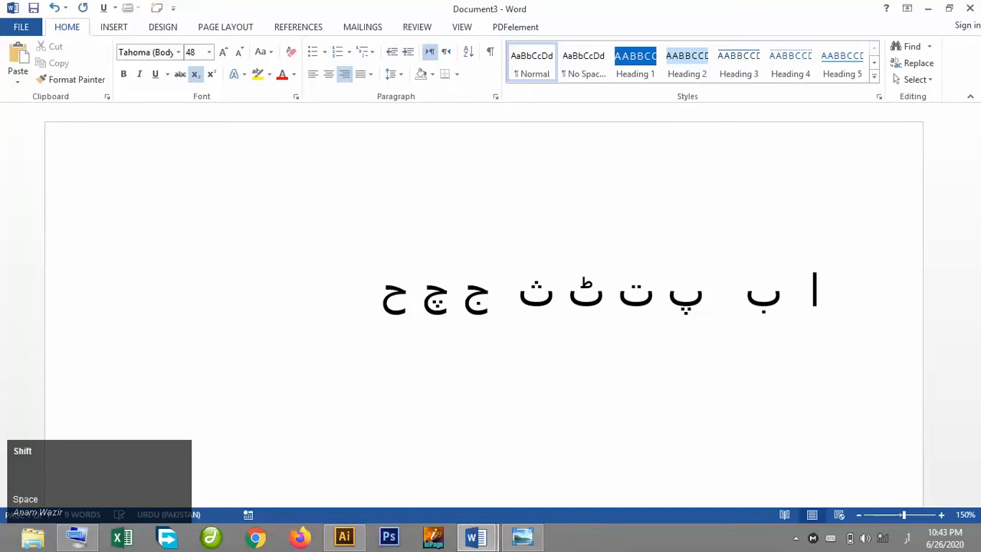
type(" خ ")
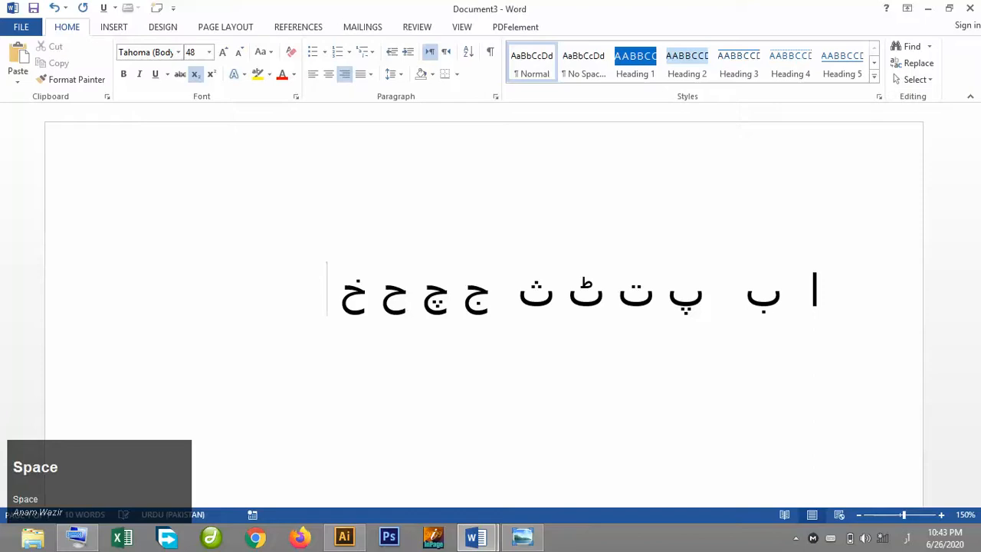
type("د ڈ ذ")
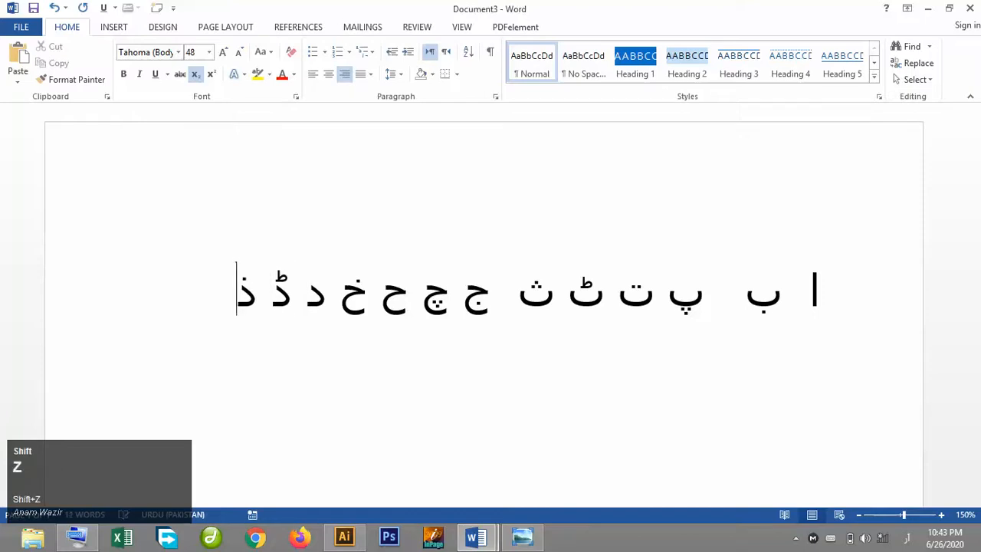
type(" ر ")
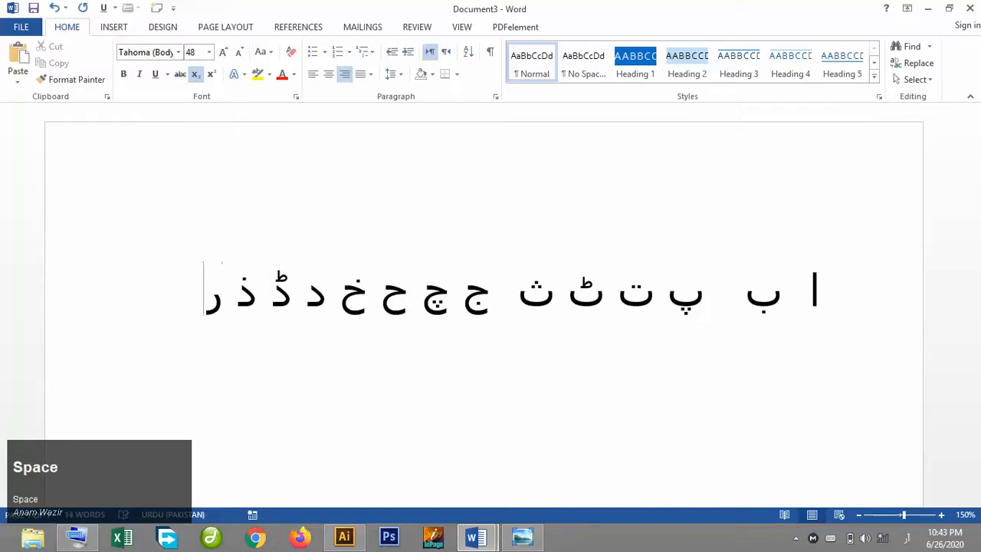
type("ڑ ژ")
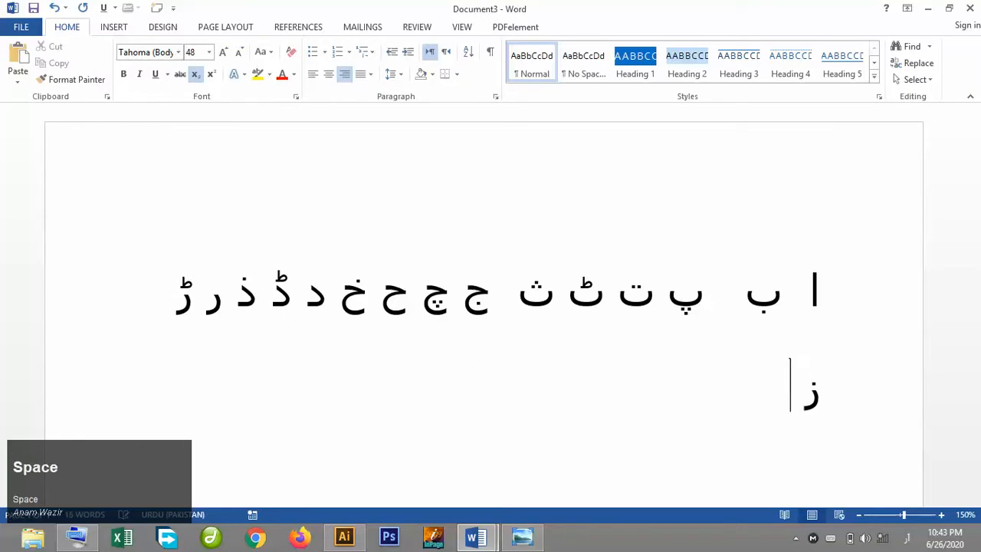
type(" ژ س ش ")
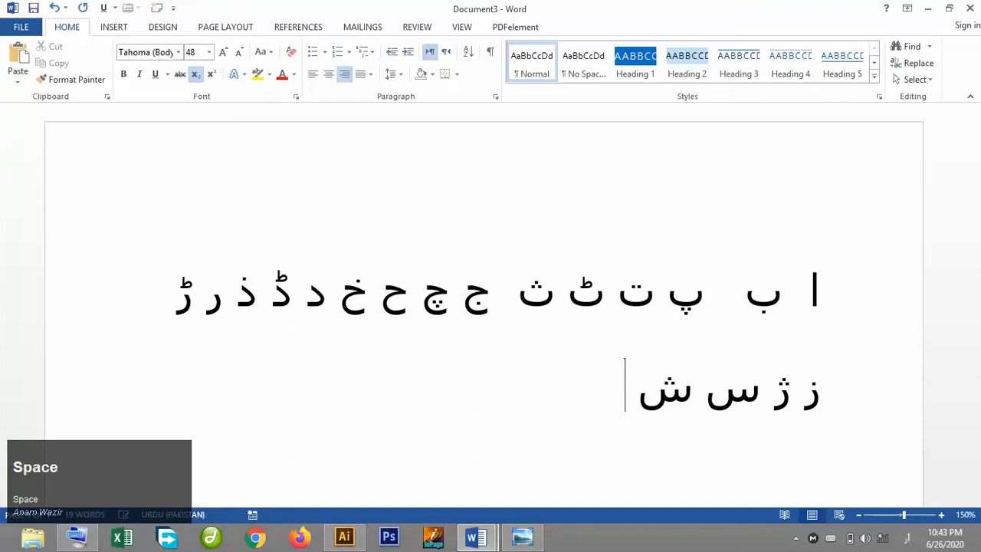
type("ص ")
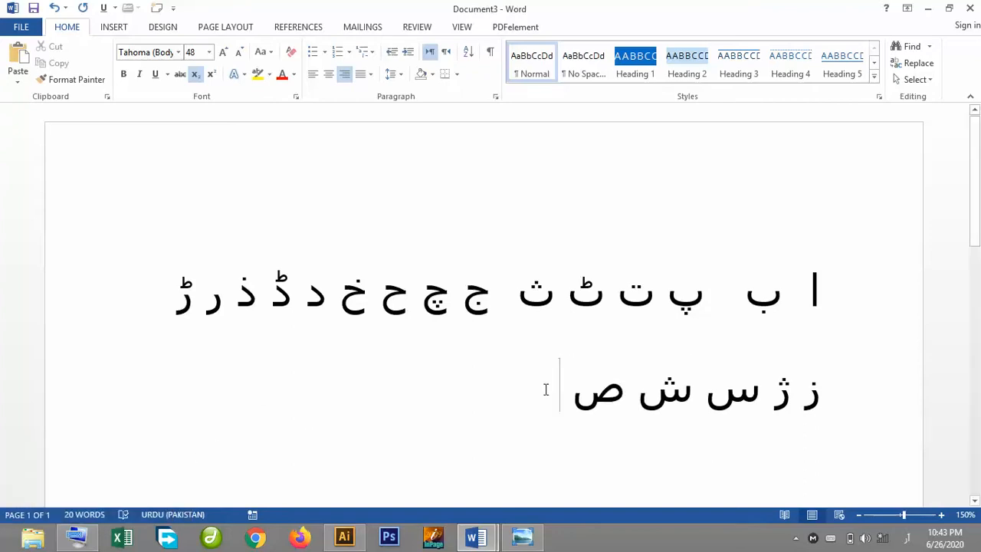
type("خ")
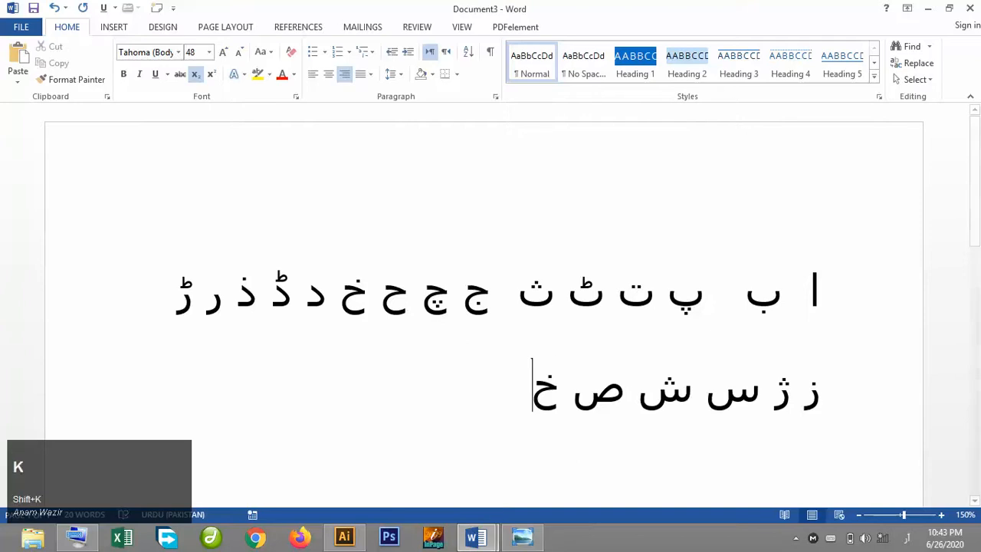
Add the letters ص ض ط ظ ع غ, correcting the two mistyped letters along the way.
key("BackSpace")
type("ض")
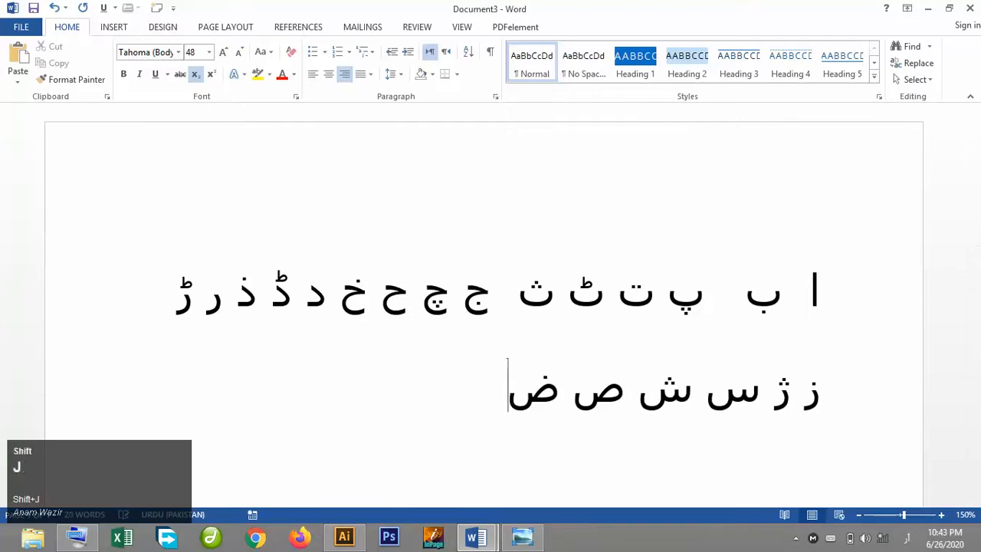
type(" ط ")
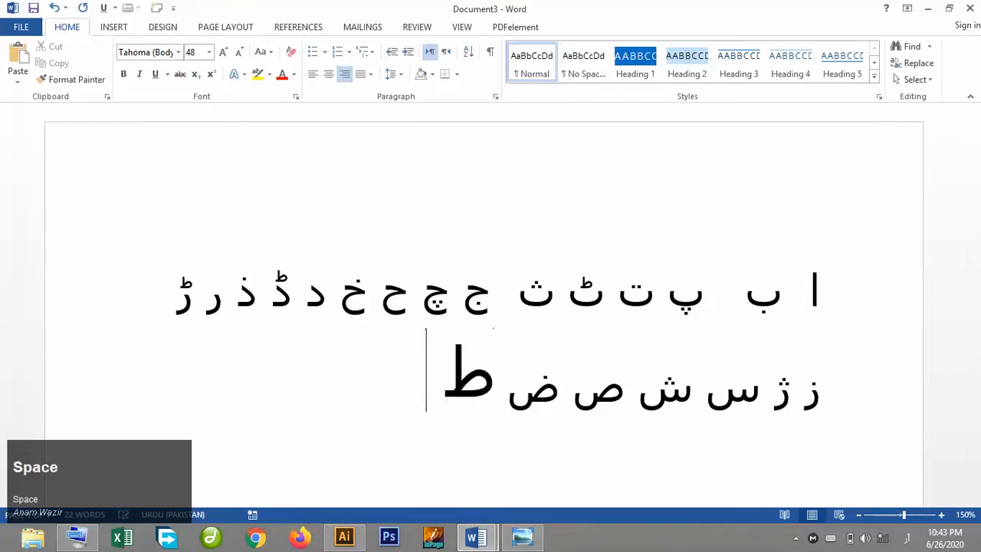
type("ظ ع ")
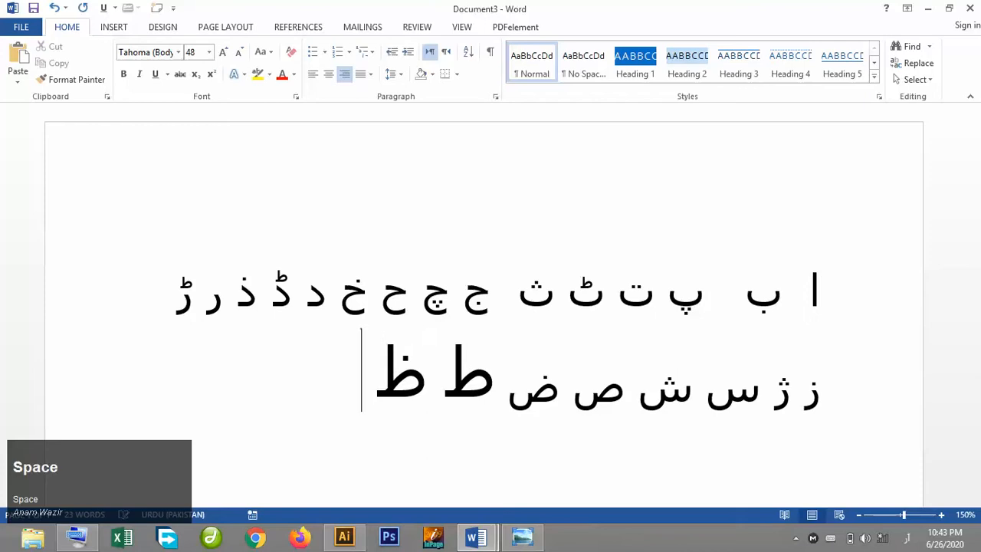
type("گ")
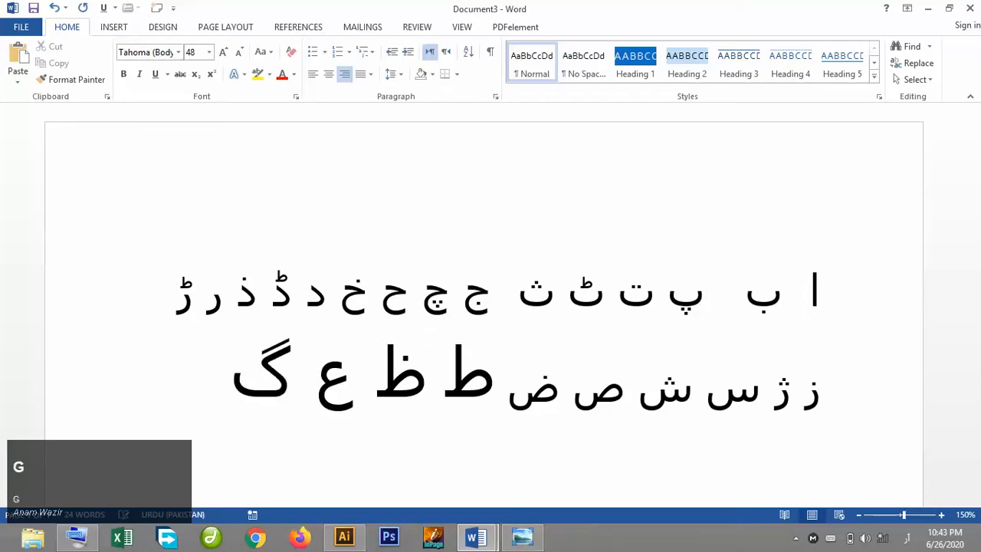
key("BackSpace")
type("غ ")
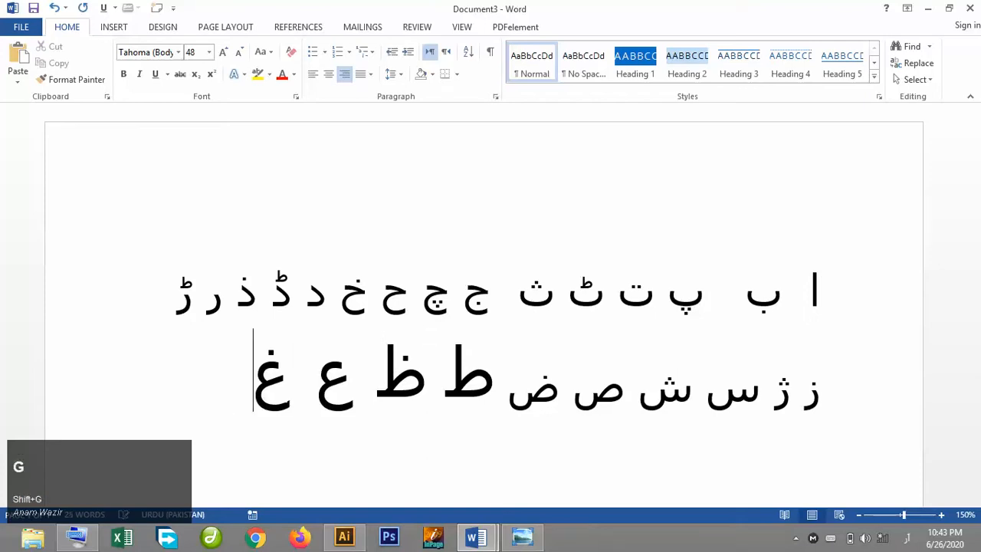
type("ف")
Type ف, start a new line and type ق ک گ ل م ن separated by spaces.
key("Return")
type("ق")
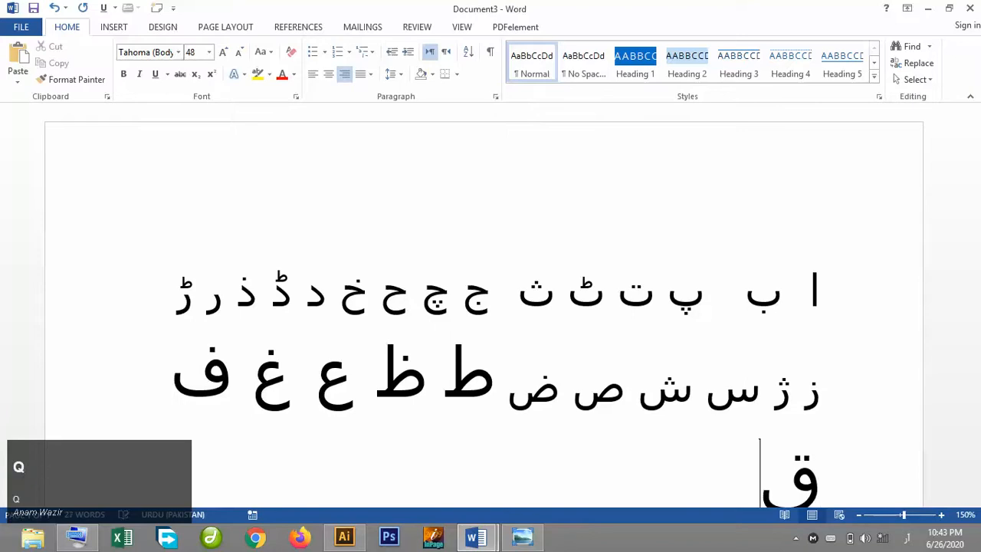
type(" ک ")
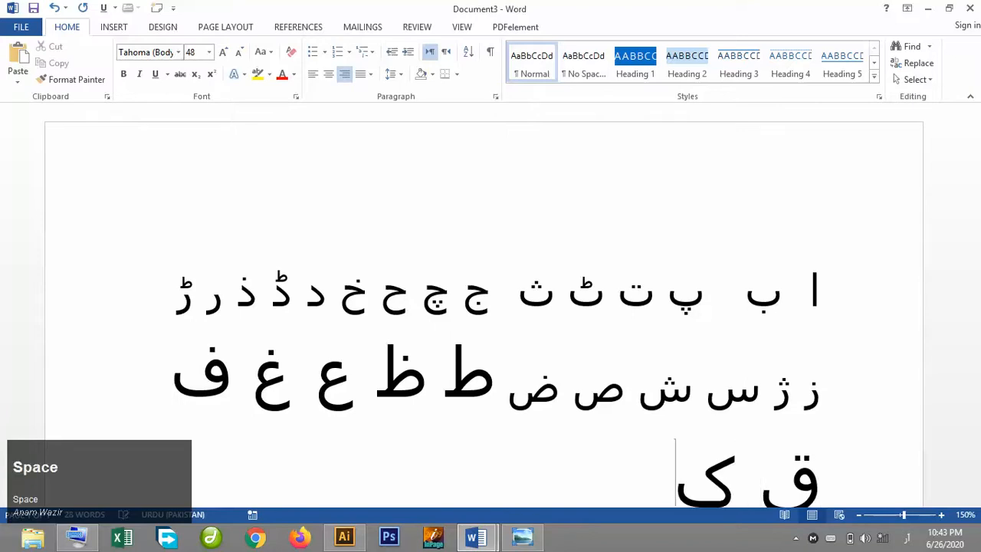
type("گ")
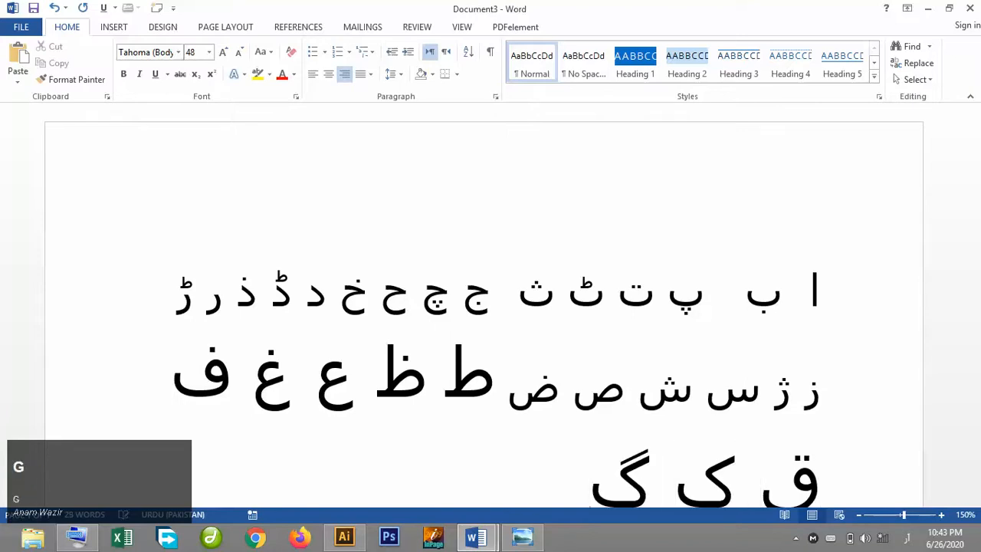
type(" ل م ن")
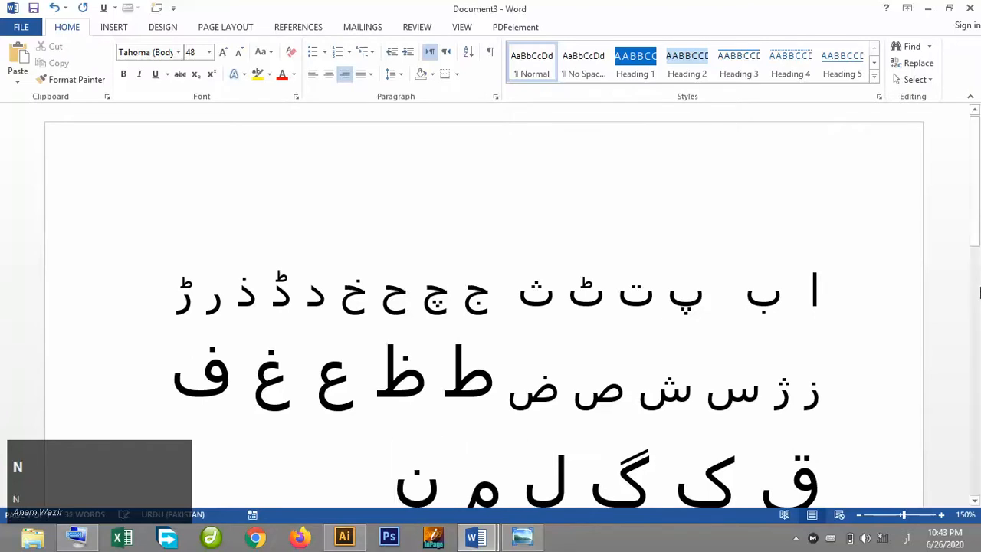
Finish the alphabet by typing و ہ ء ی ے.
left_click_drag(977, 245, 975, 326)
type("و")
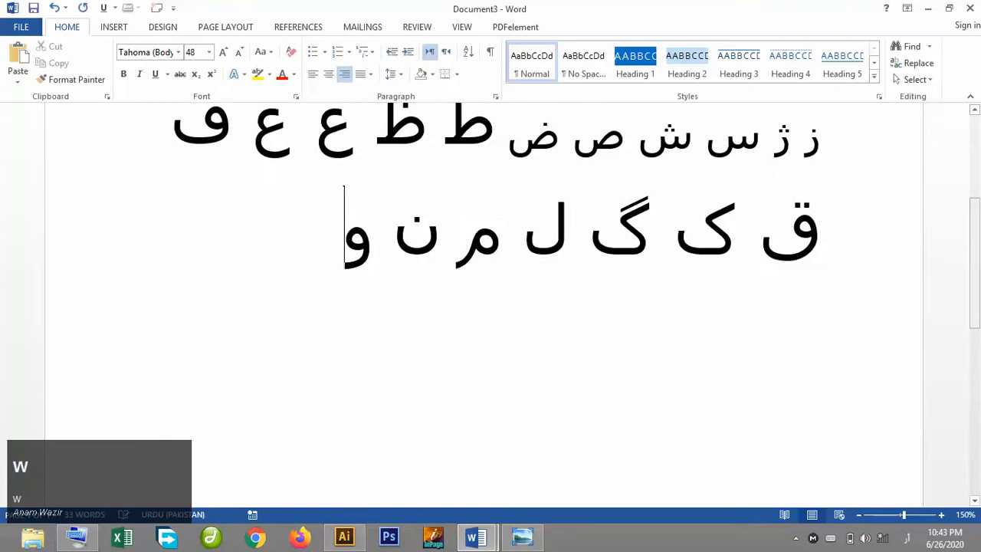
type(" ه ")
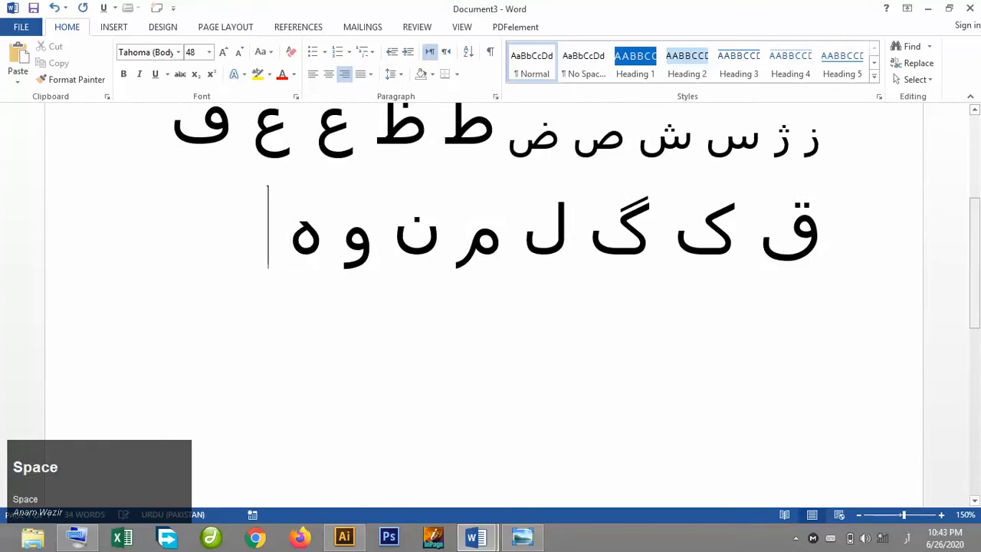
type("ء")
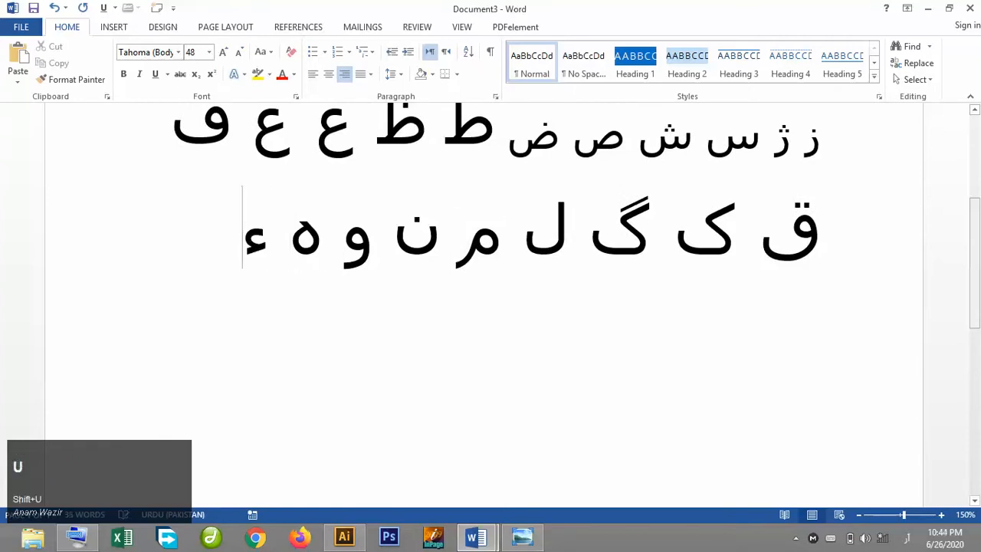
type(" ی")
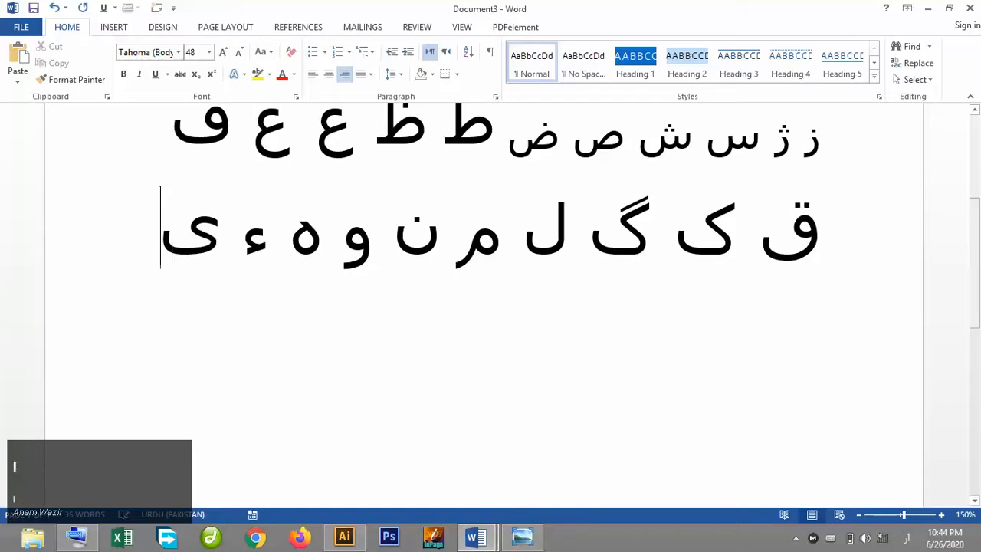
type(" ے")
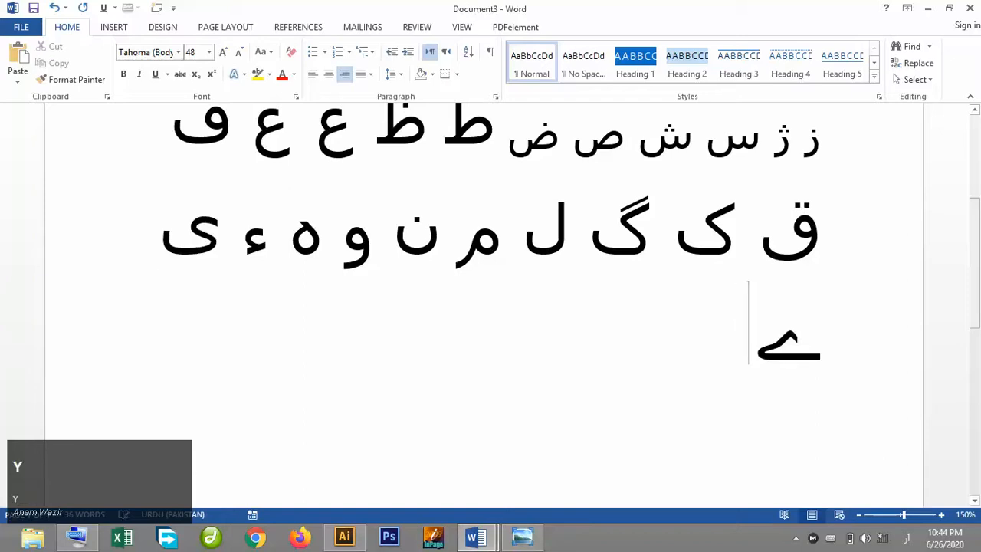
left_click_drag(975, 280, 973, 239)
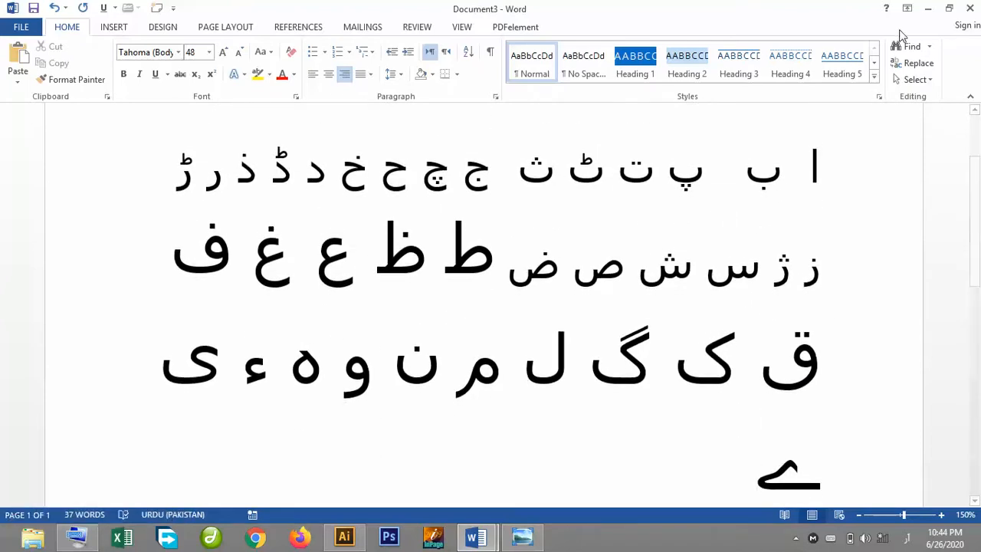
Open the UrduAlphabets PDF from the desktop and scroll through its English-to-Urdu letter chart.
left_click(928, 8)
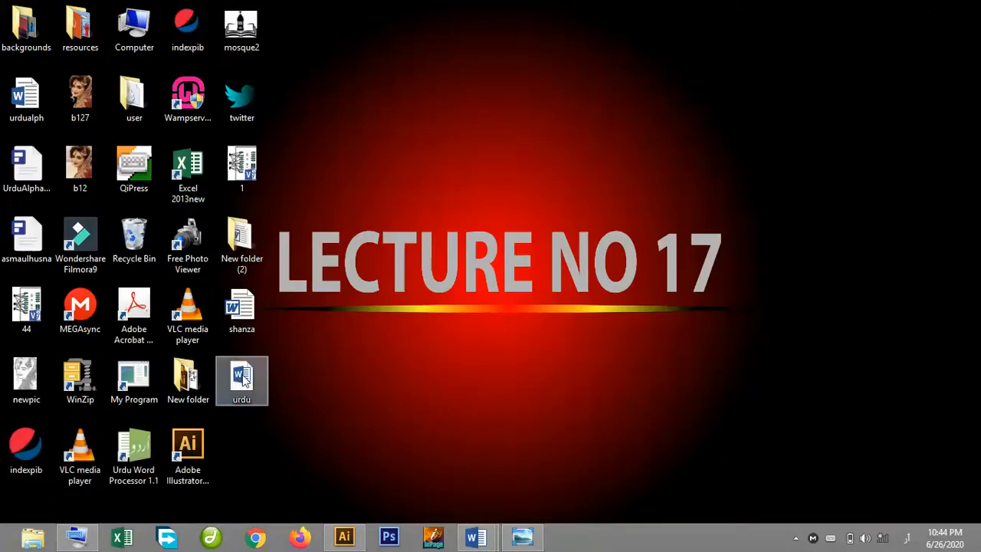
double_click(26, 168)
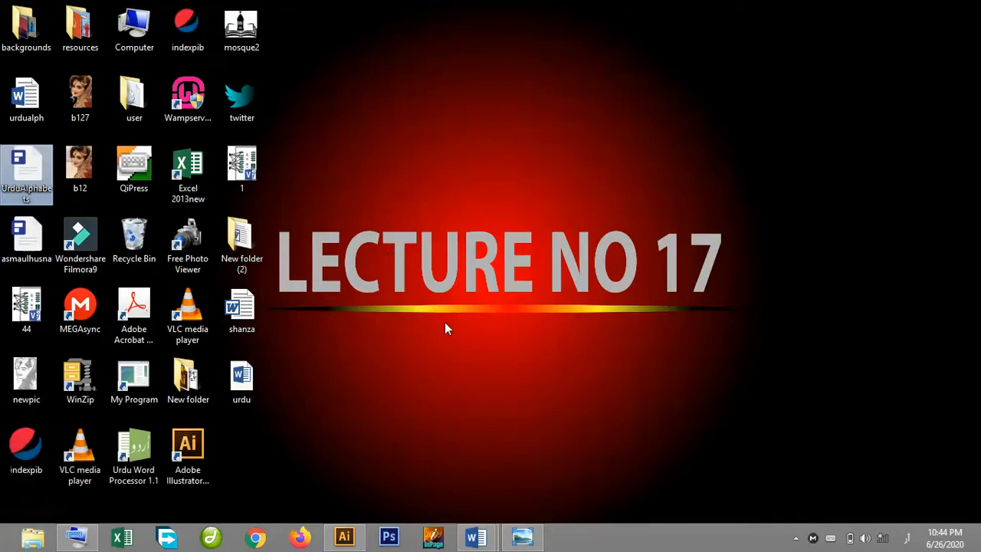
left_click(476, 538)
left_click(518, 464)
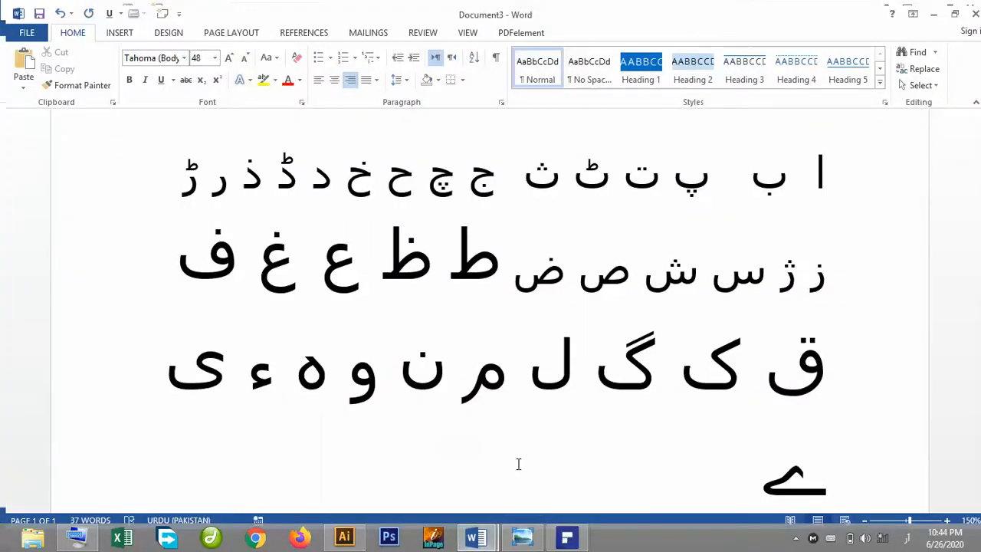
left_click(519, 464)
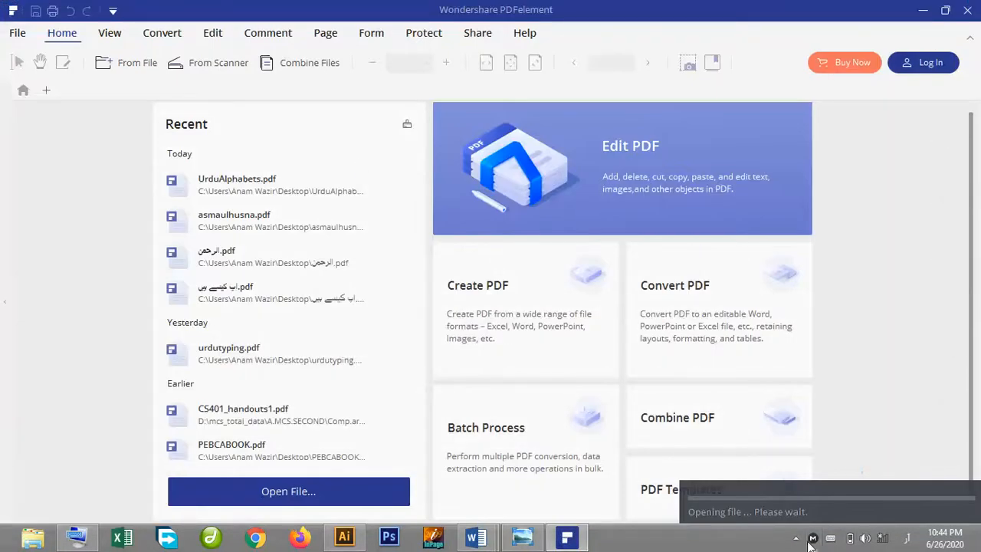
left_click(796, 538)
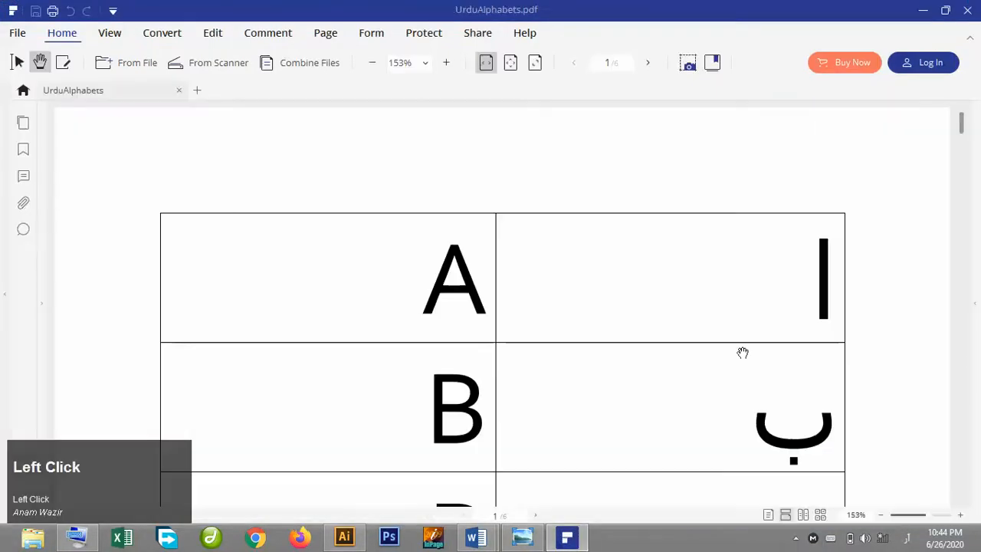
left_click(964, 125)
left_click_drag(964, 125, 975, 210)
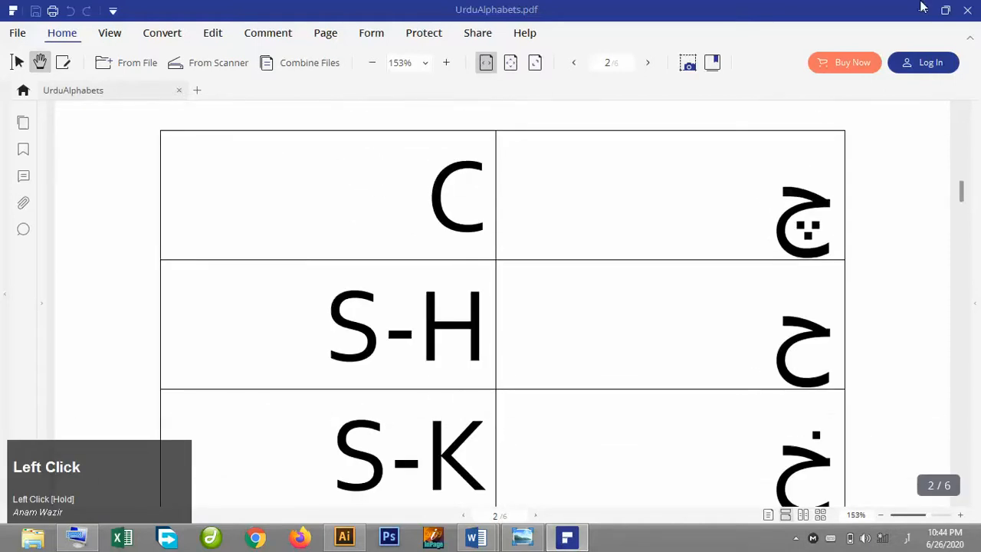
Close the PDF viewer and close the Word alphabet document without saving.
left_click(968, 10)
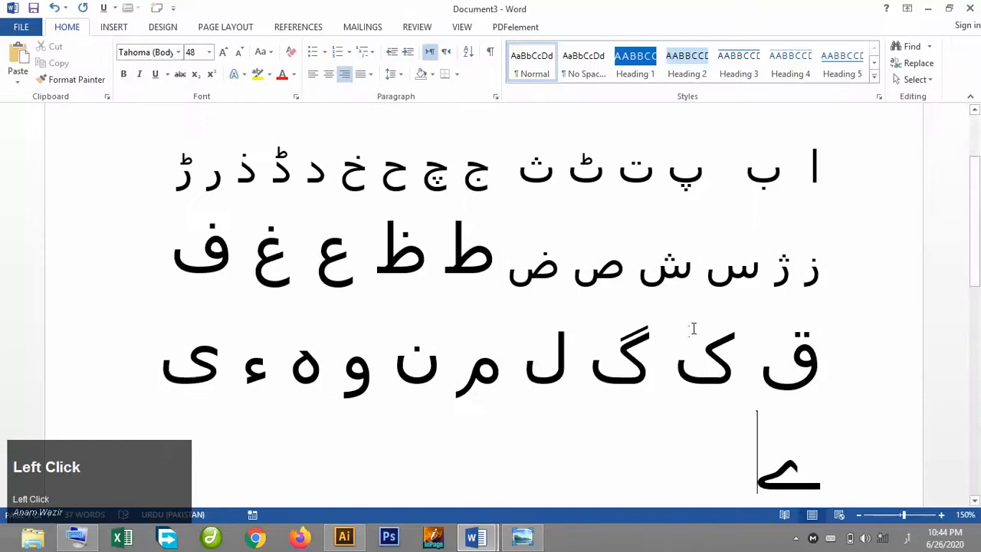
left_click(967, 9)
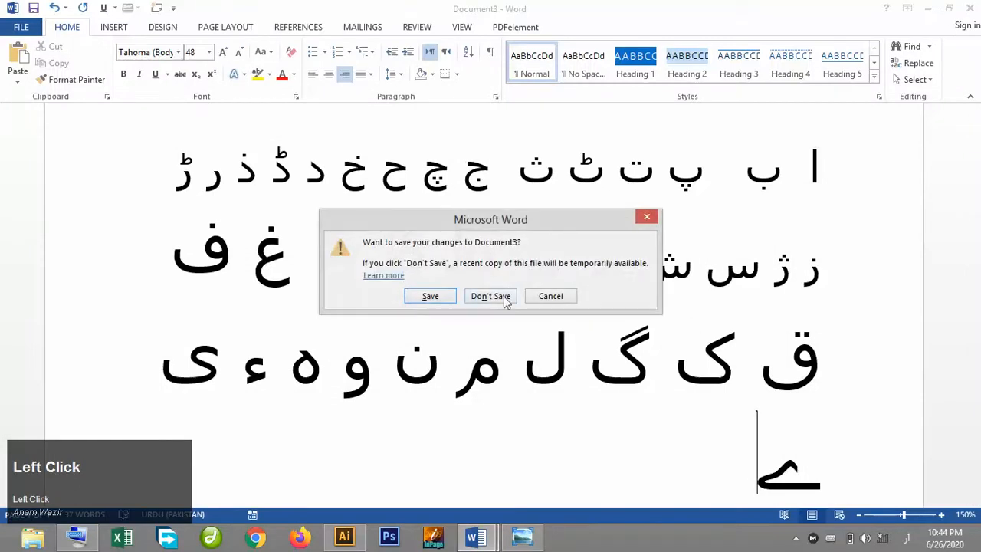
left_click(501, 299)
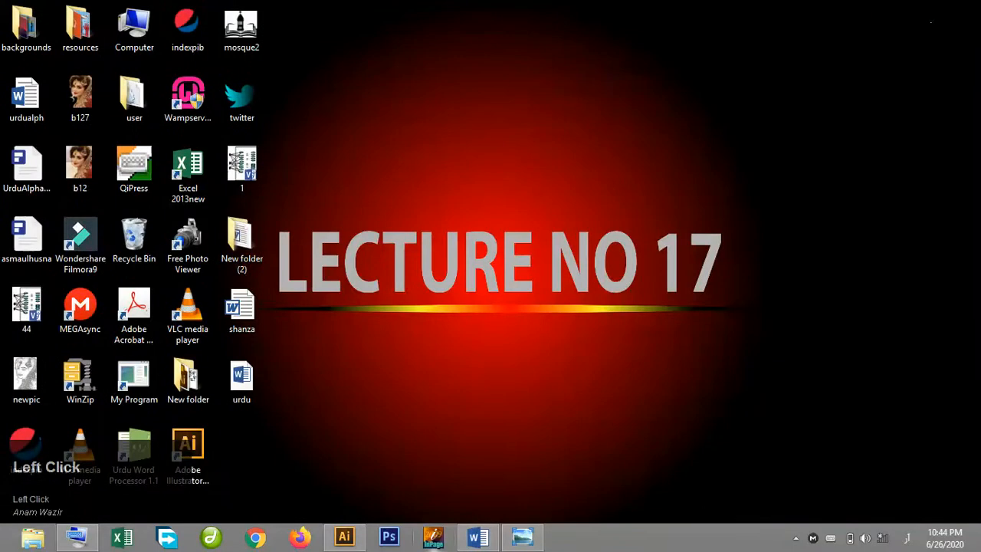
Start a new blank Word document and maximize its window.
right_click(476, 539)
left_click(466, 466)
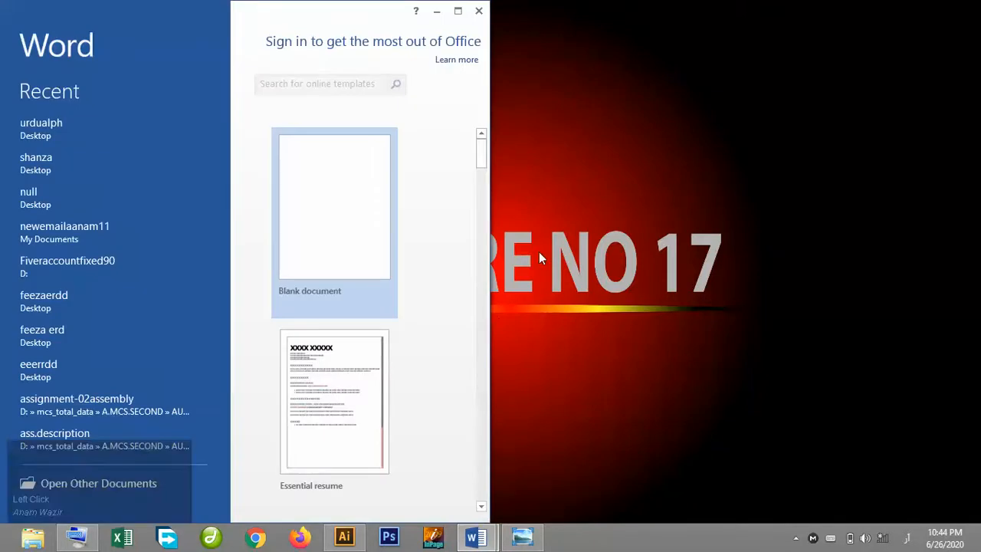
left_click(359, 225)
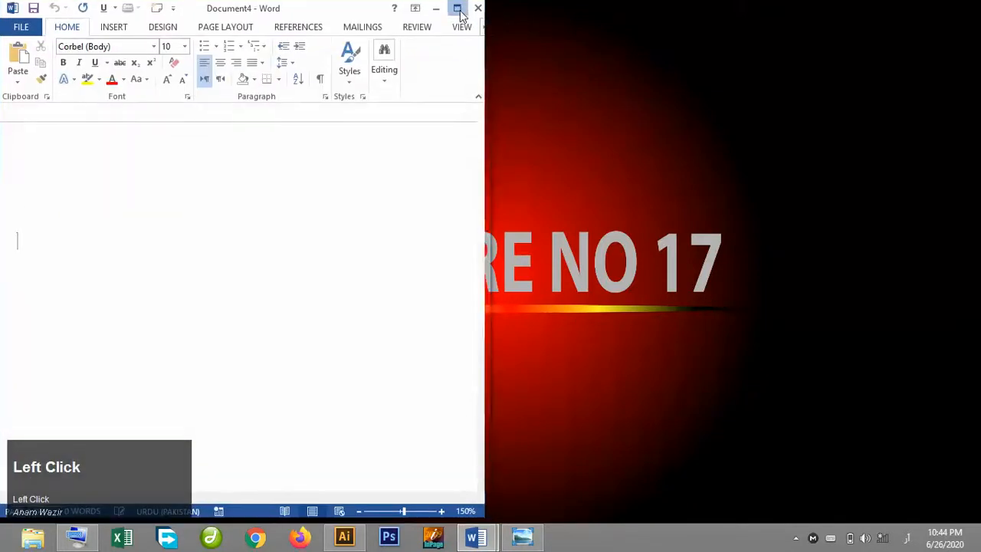
left_click(458, 10)
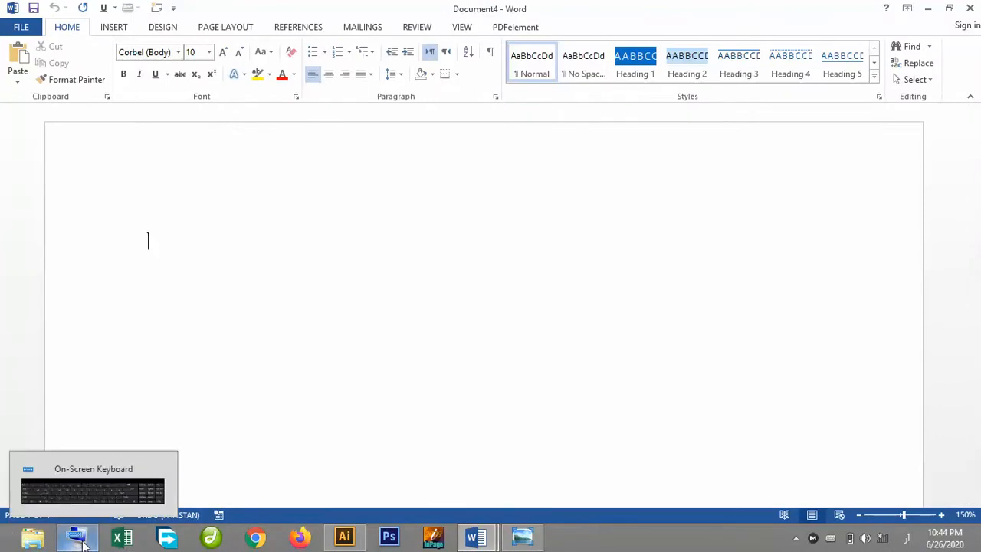
Switch input to the English (United States) US keyboard and launch the On-Screen Keyboard from an app search for "on".
left_click(907, 539)
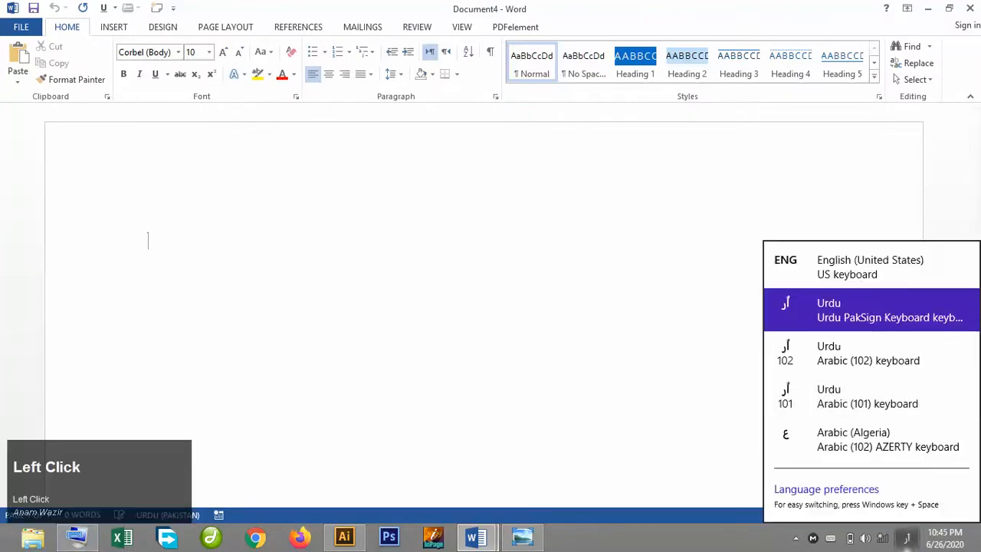
left_click(858, 276)
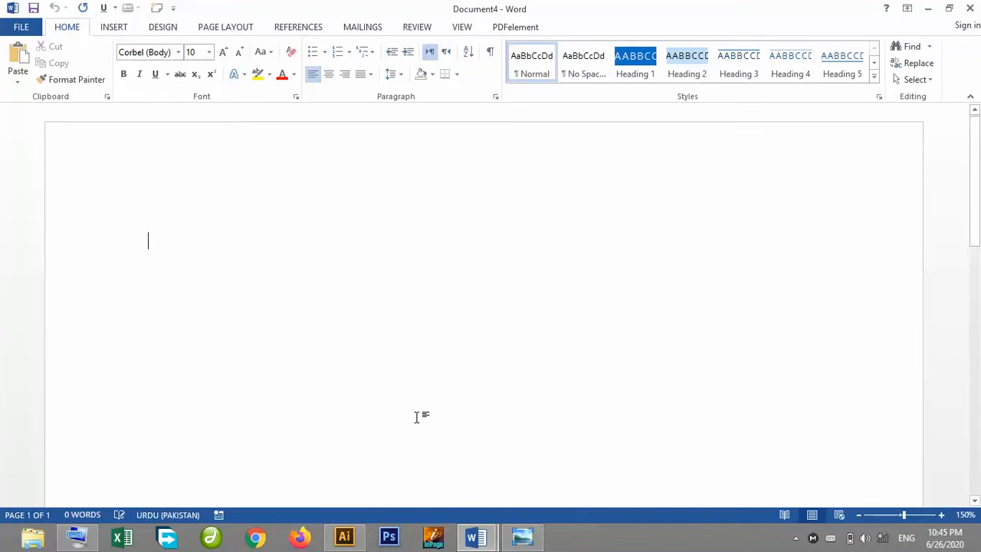
left_click(4, 536)
type("on")
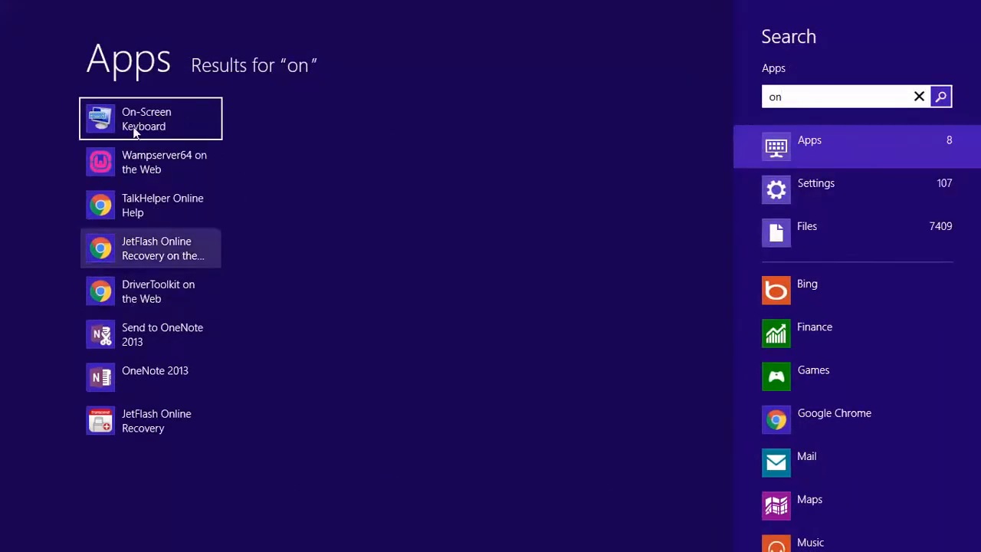
left_click(140, 125)
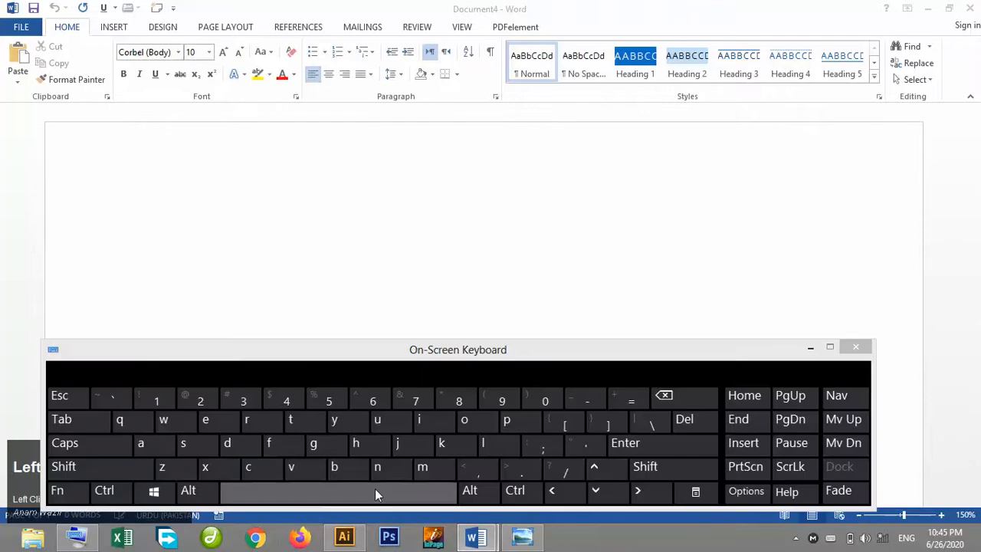
Switch the input language to the Urdu PakSign keyboard so the On-Screen Keyboard shows Urdu letters.
right_click(83, 539)
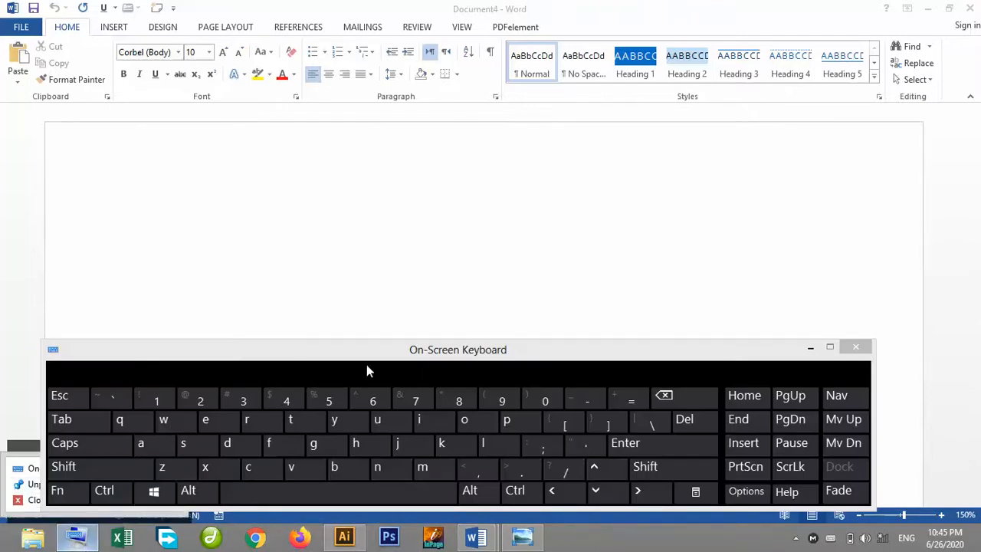
left_click(519, 351)
left_click(519, 202)
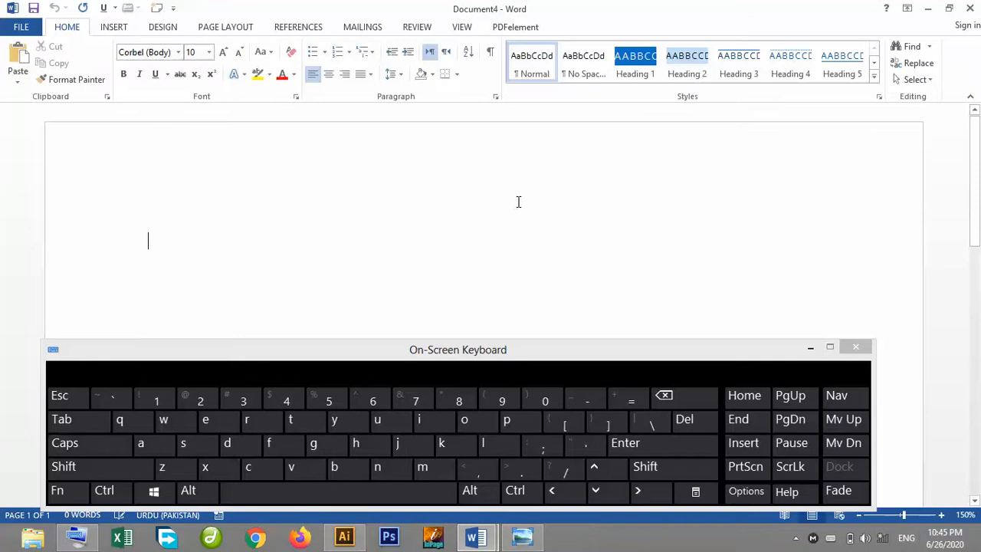
left_click(907, 532)
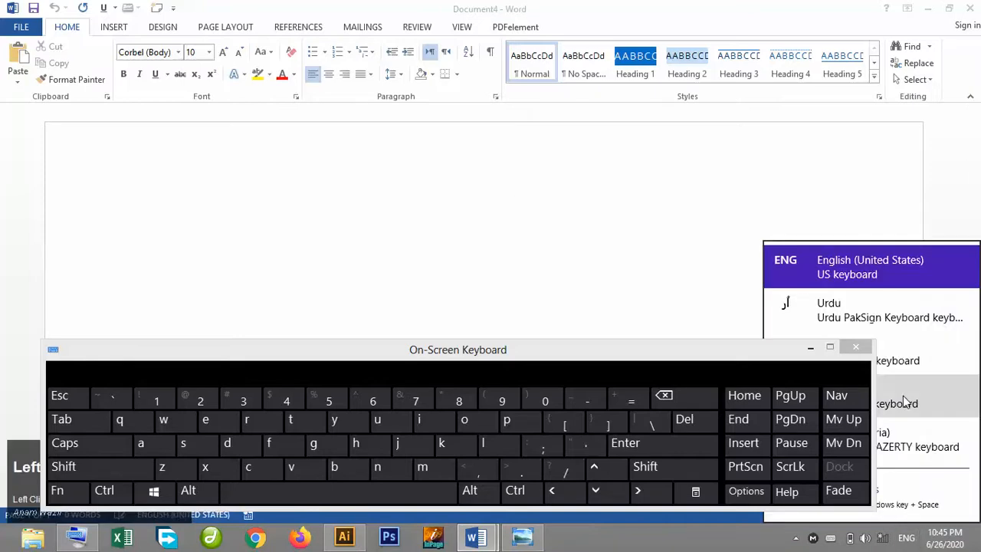
left_click(926, 320)
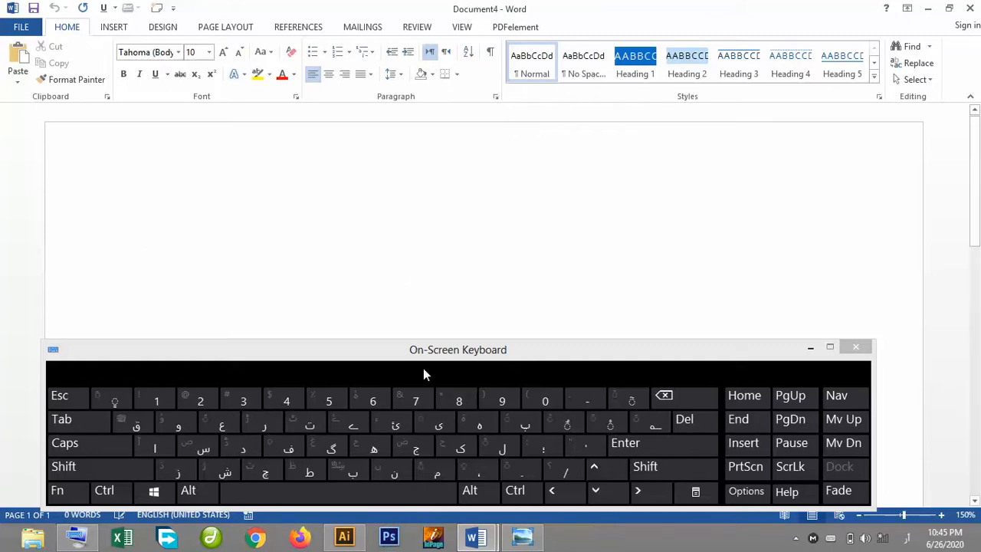
Look at the ALLAHPAK5 image in Photo Viewer as the reference for the text to type.
left_click(524, 538)
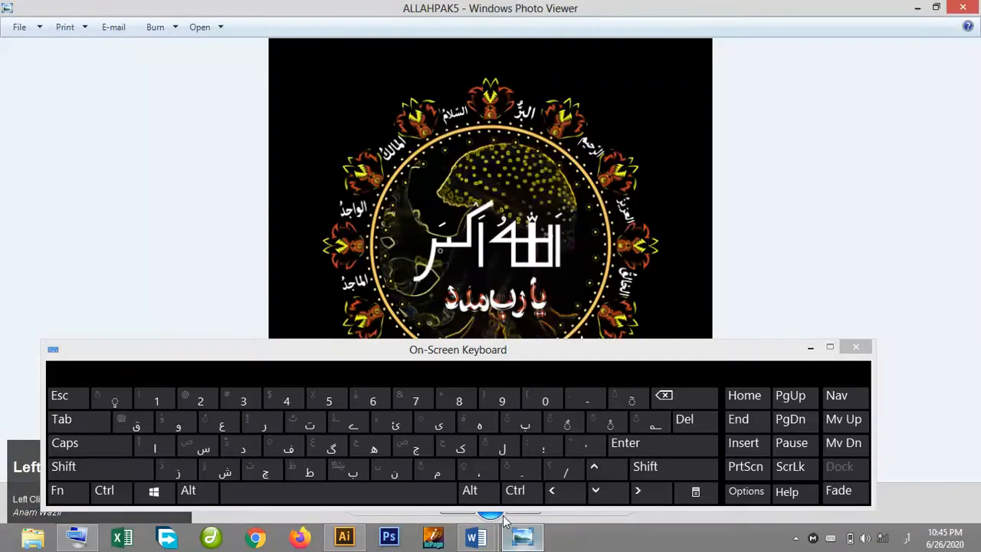
left_click(476, 538)
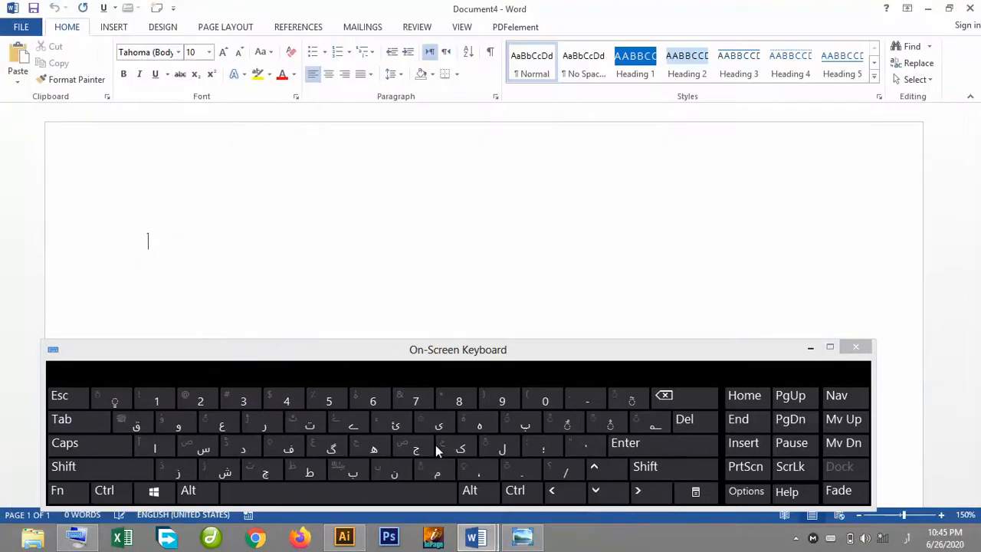
left_click(528, 537)
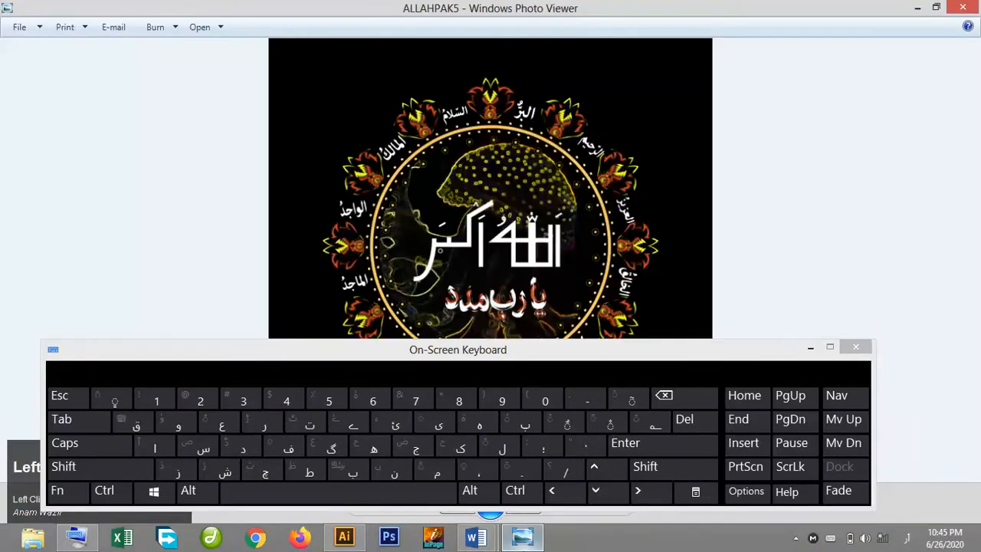
left_click(526, 540)
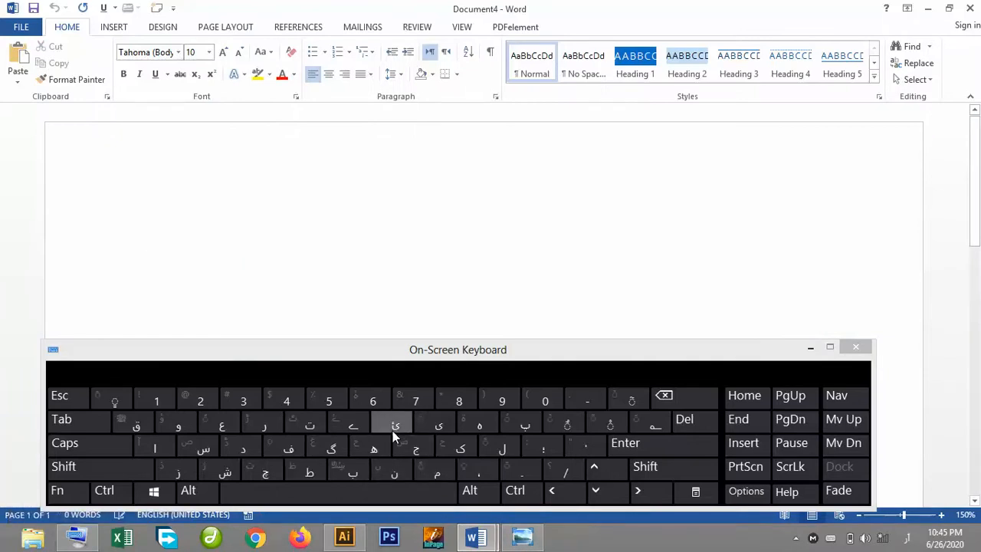
Type یا in the document using the On-Screen Keyboard's Urdu keys.
left_click(444, 419)
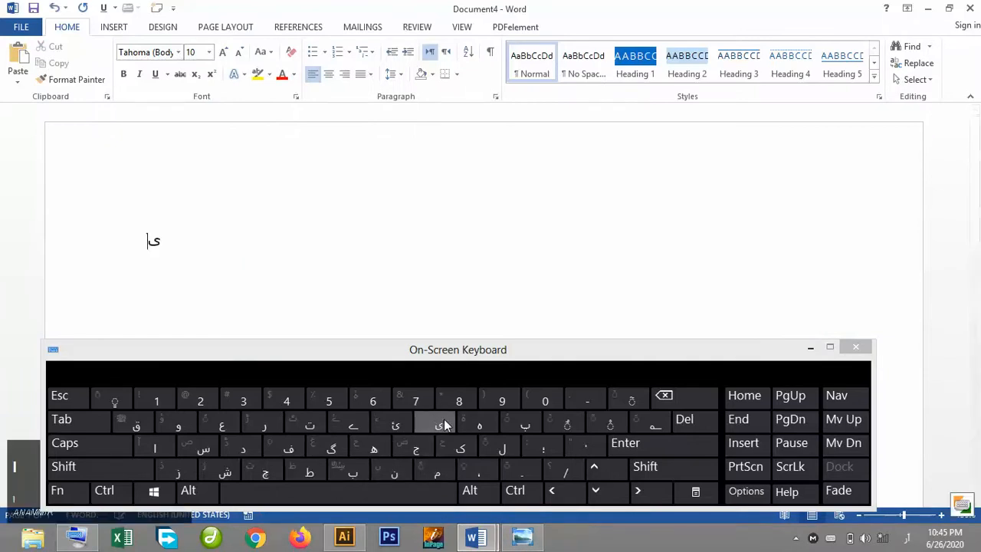
left_click(164, 446)
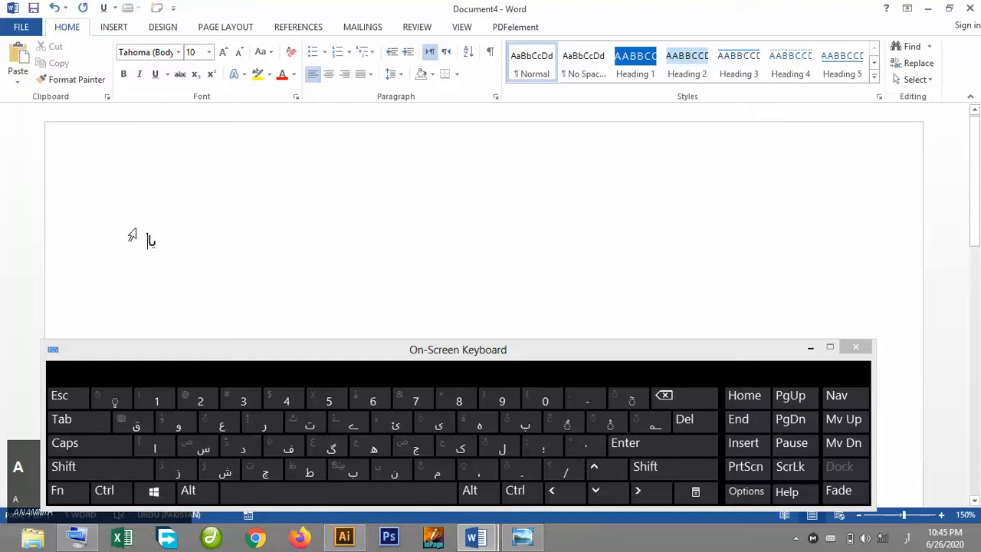
left_click(153, 240)
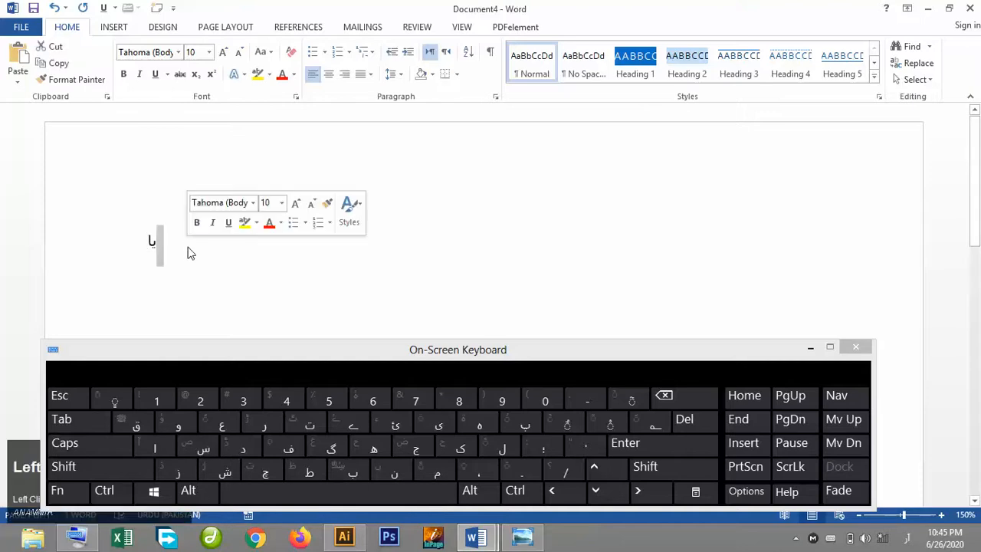
Select all the text and increase its font size to 72.
key("ctrl+a")
left_click(223, 49)
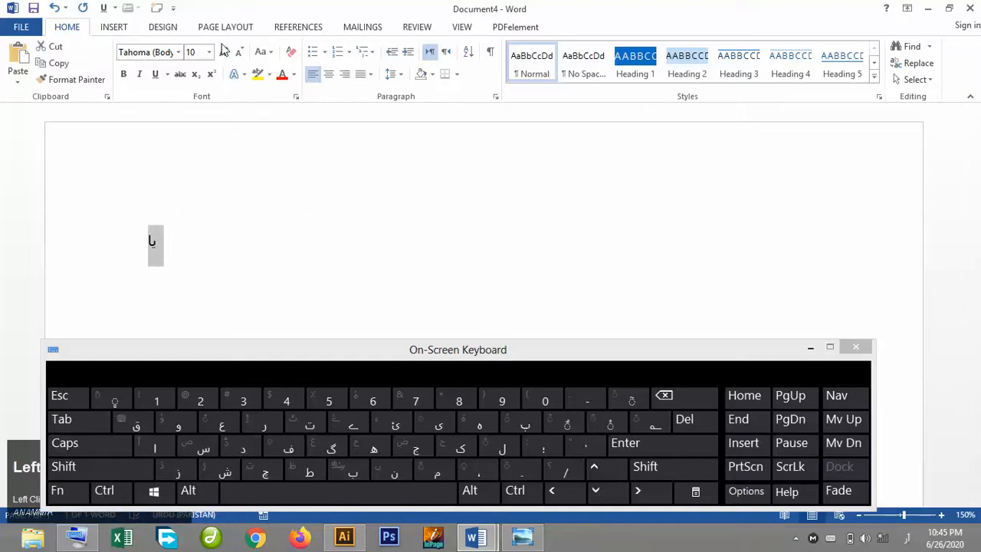
left_click(223, 51)
left_click(223, 51)
left_click(223, 51)
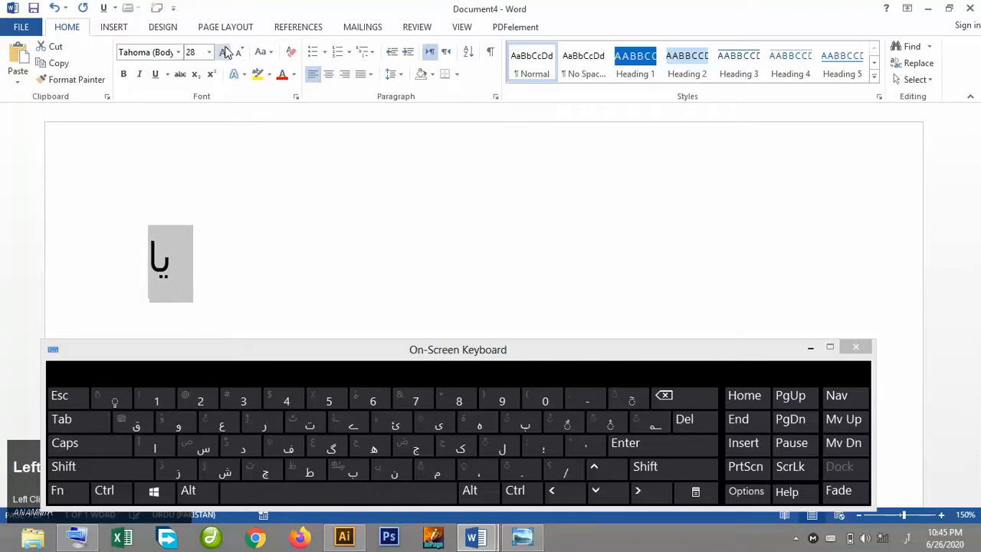
left_click(224, 51)
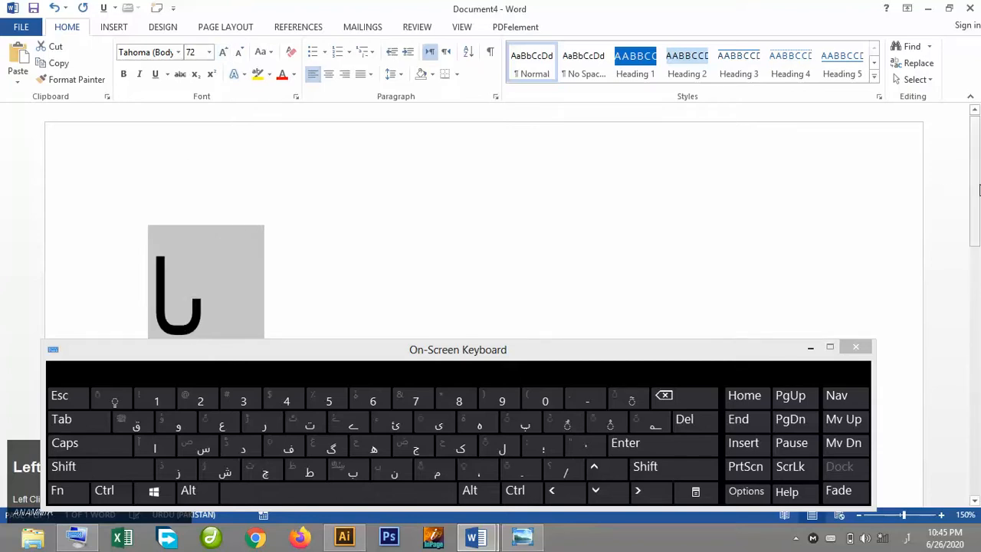
Right-align the text and place the cursor at its end.
left_click_drag(976, 189, 976, 224)
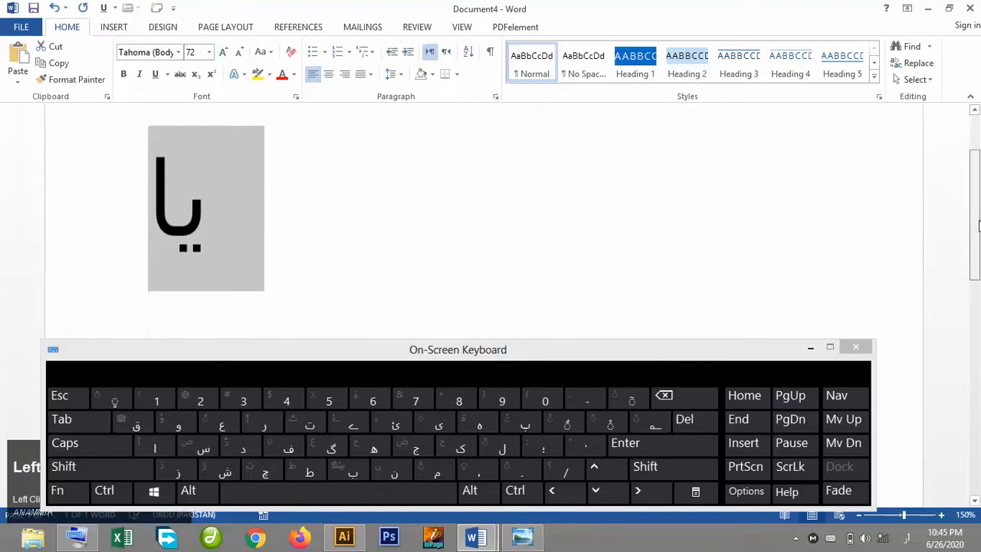
left_click(345, 74)
left_click(744, 198)
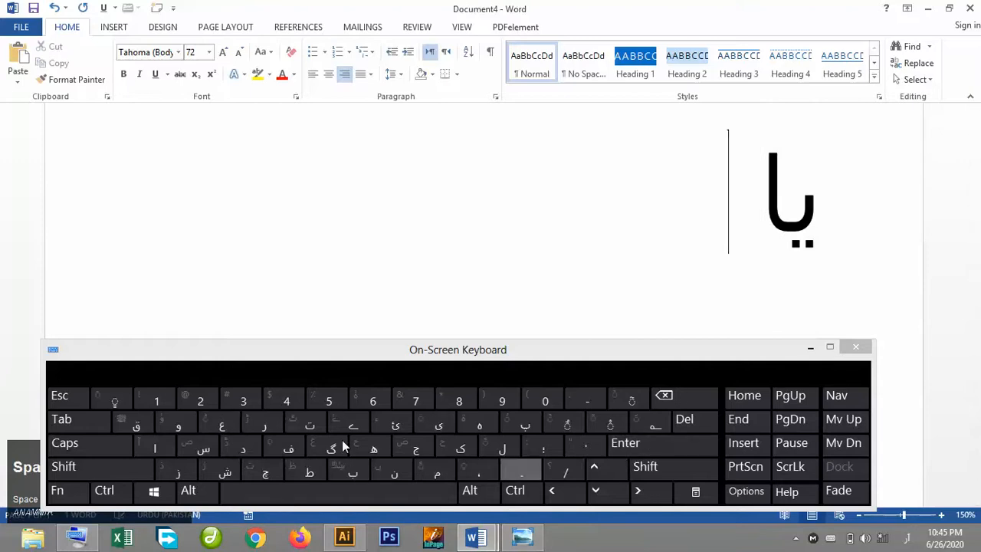
Complete the first line as یا رب مدد using the On-Screen Keyboard's Urdu keys.
type("ر")
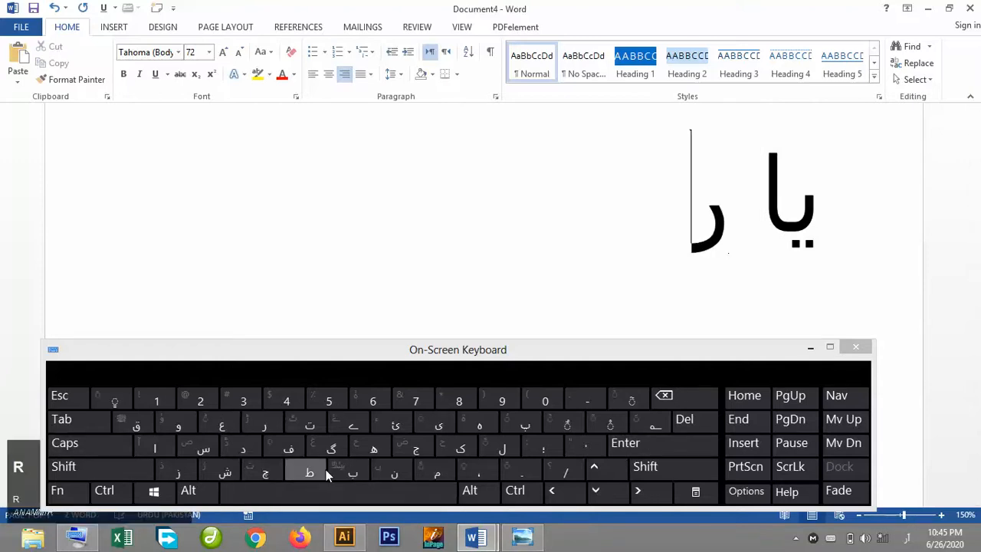
type("ب")
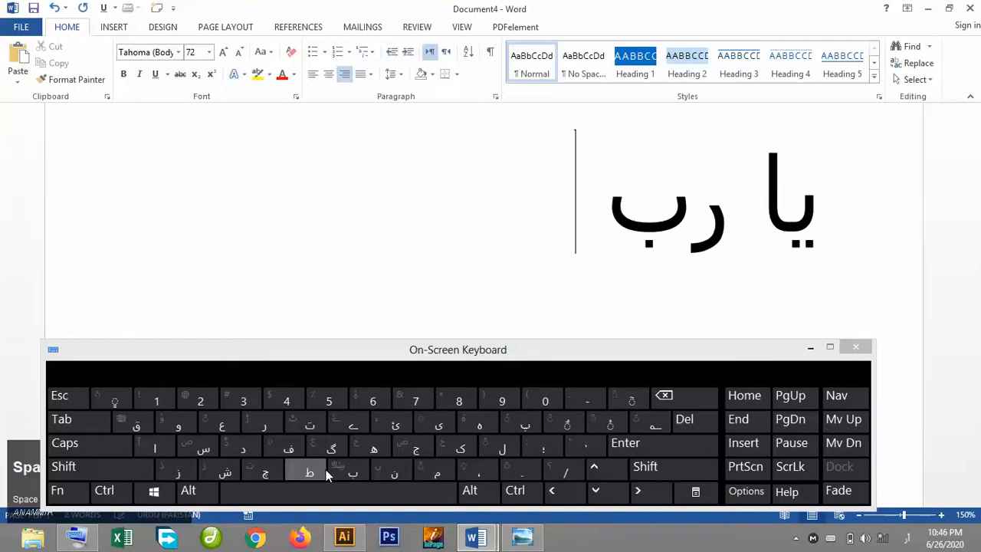
type(" مد")
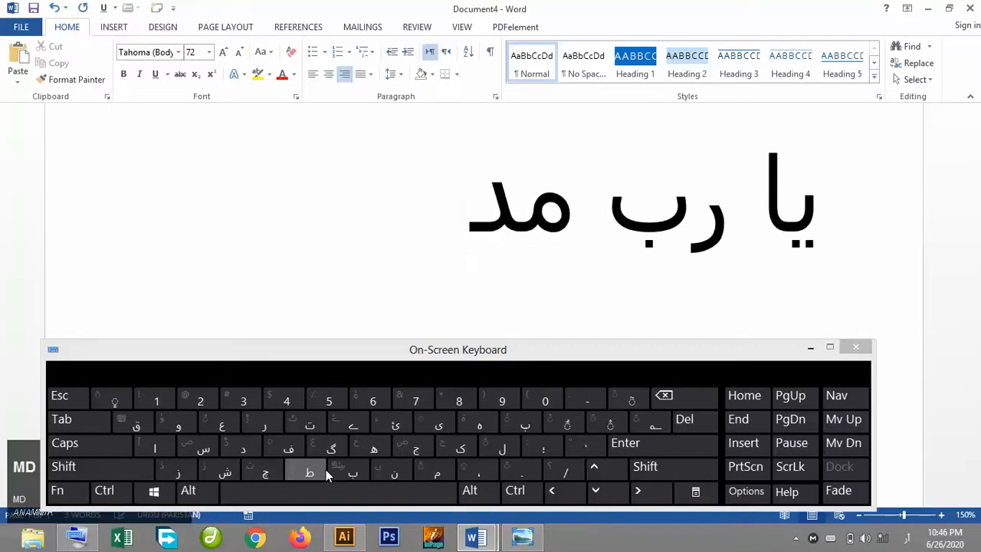
type("د")
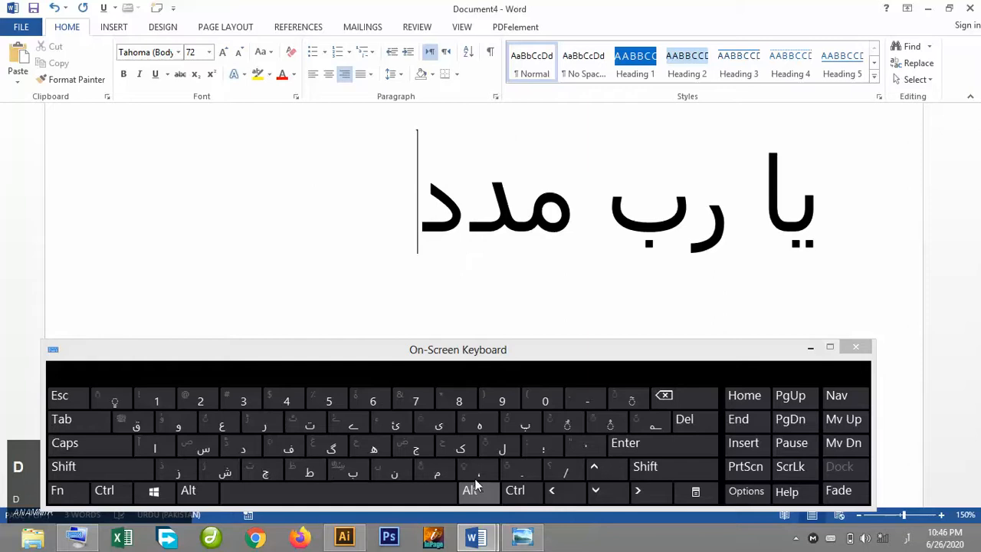
left_click(243, 446)
type("دددد")
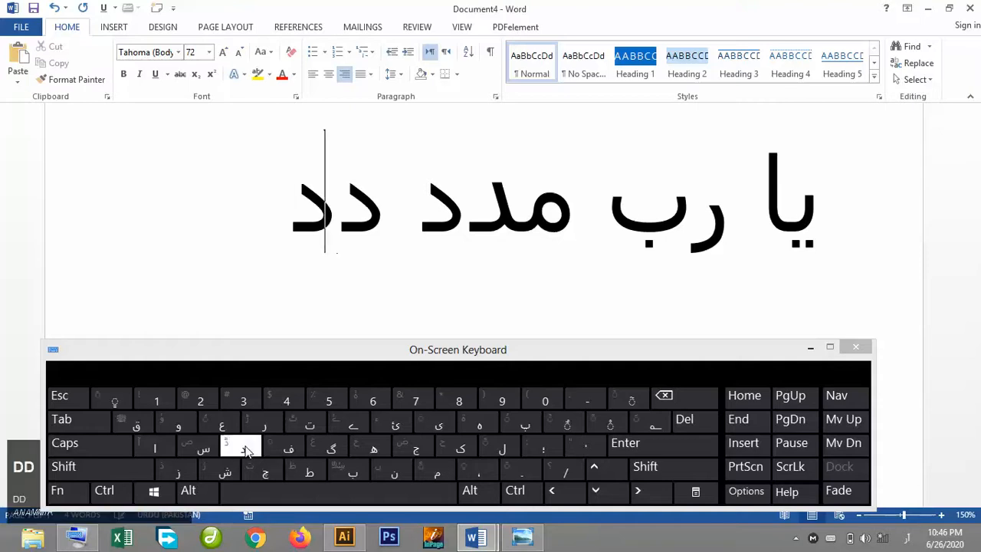
key("BackSpace")
key("BackSpace")
key("BackSpace")
key("BackSpace")
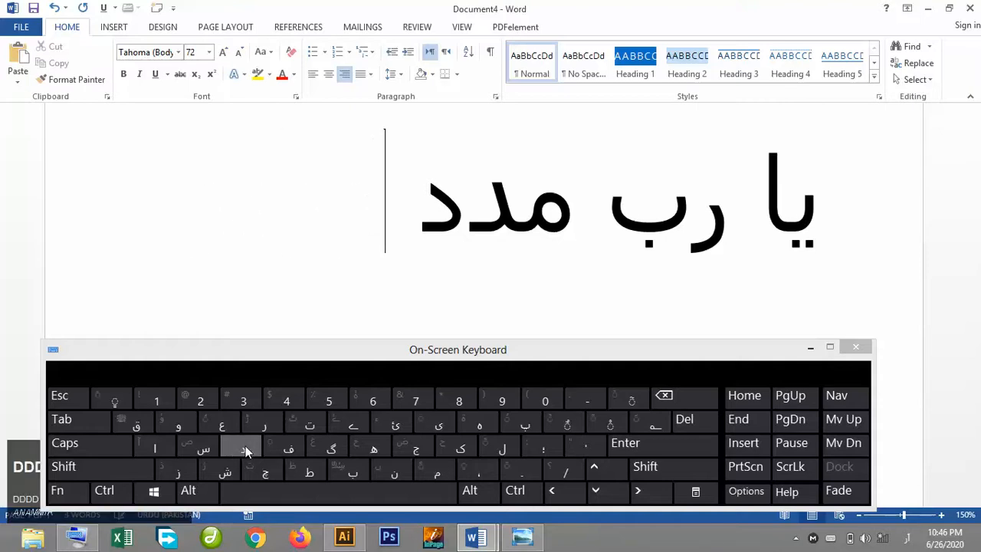
key("shift")
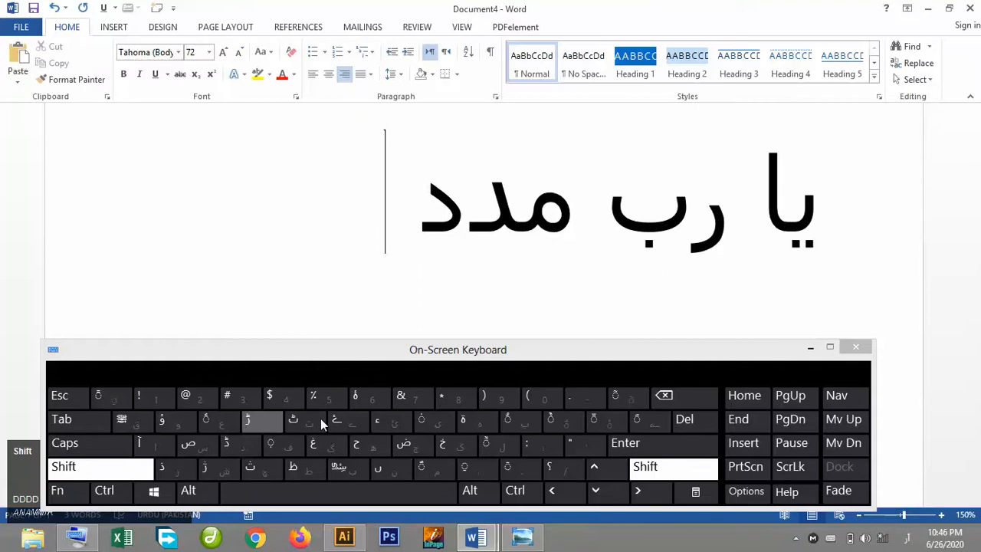
left_click(234, 444)
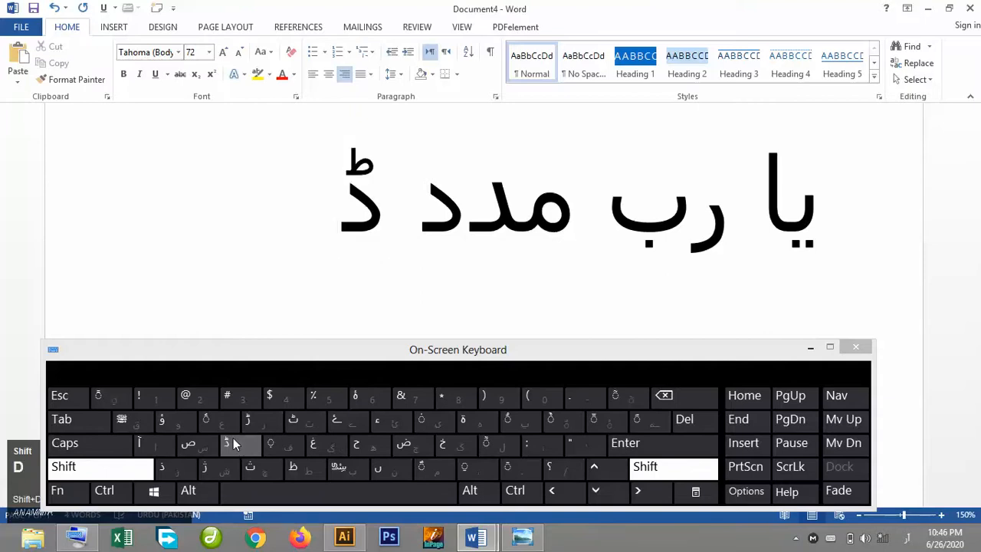
key("BackSpace")
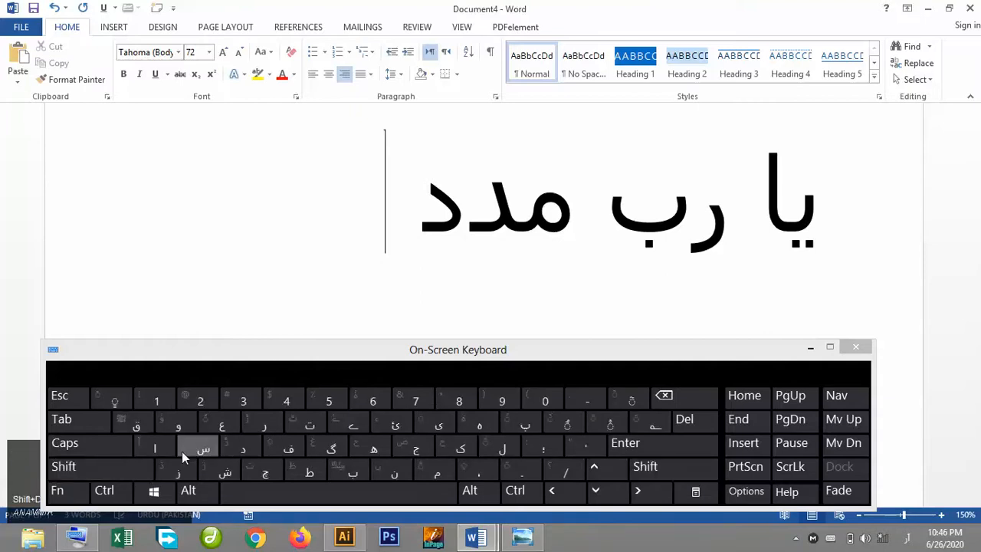
Minimize the On-Screen Keyboard and start a new line after یا رب مدد.
left_click(811, 348)
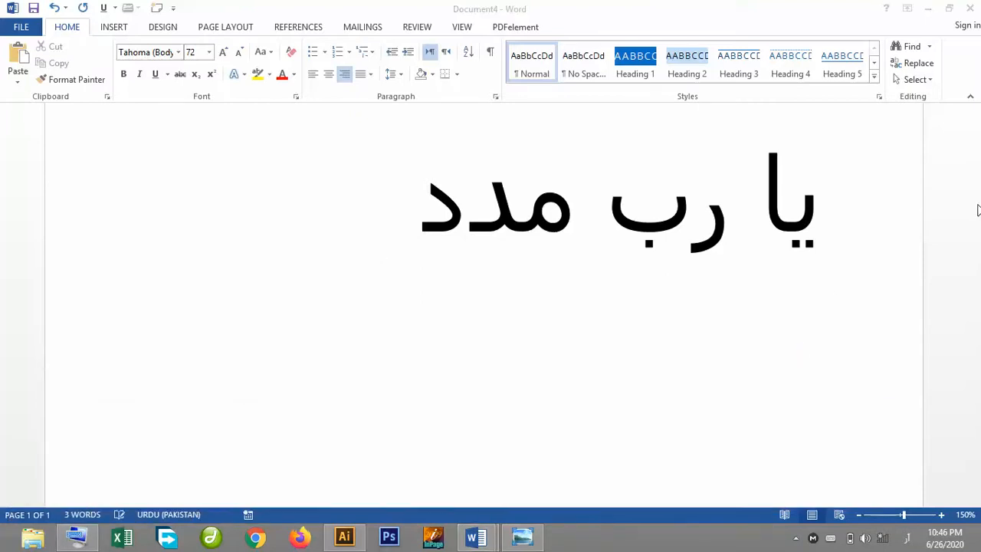
left_click(418, 220)
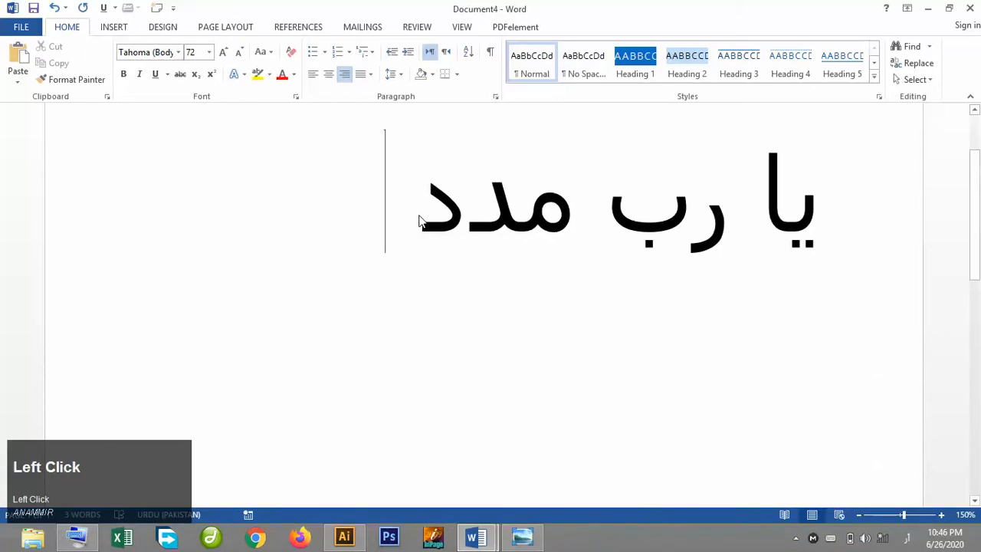
key("Return")
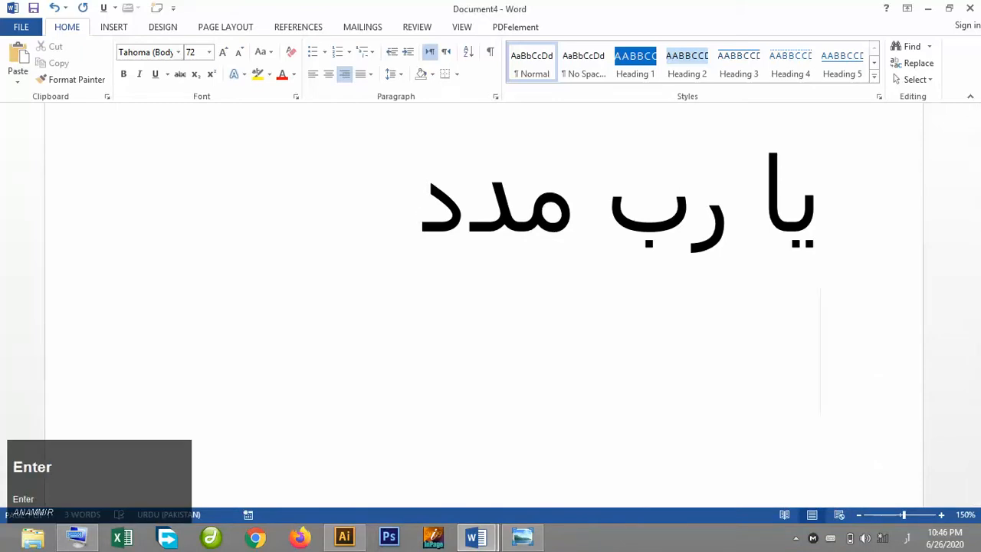
Switch the input language to Arabic and reopen the On-Screen Keyboard.
left_click(907, 540)
left_click(848, 360)
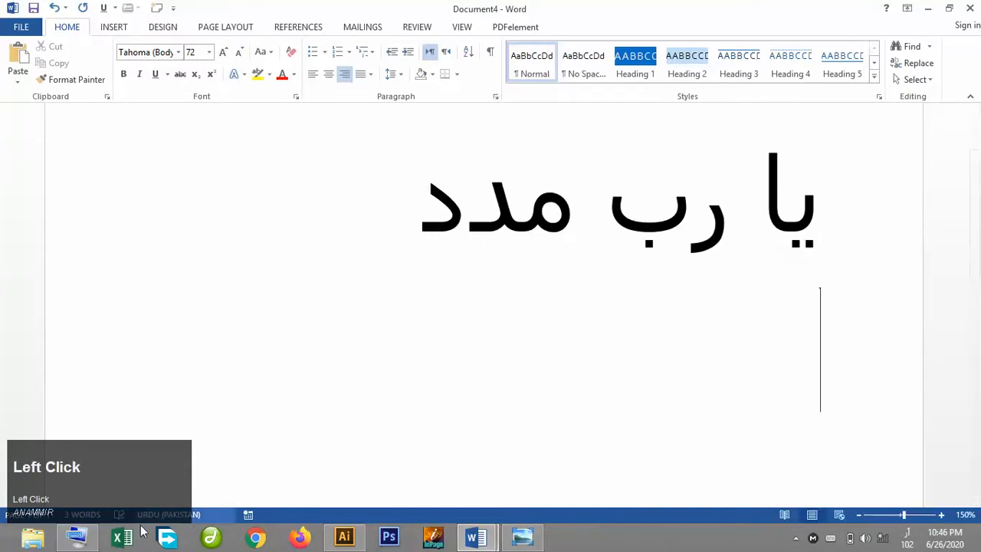
left_click(77, 536)
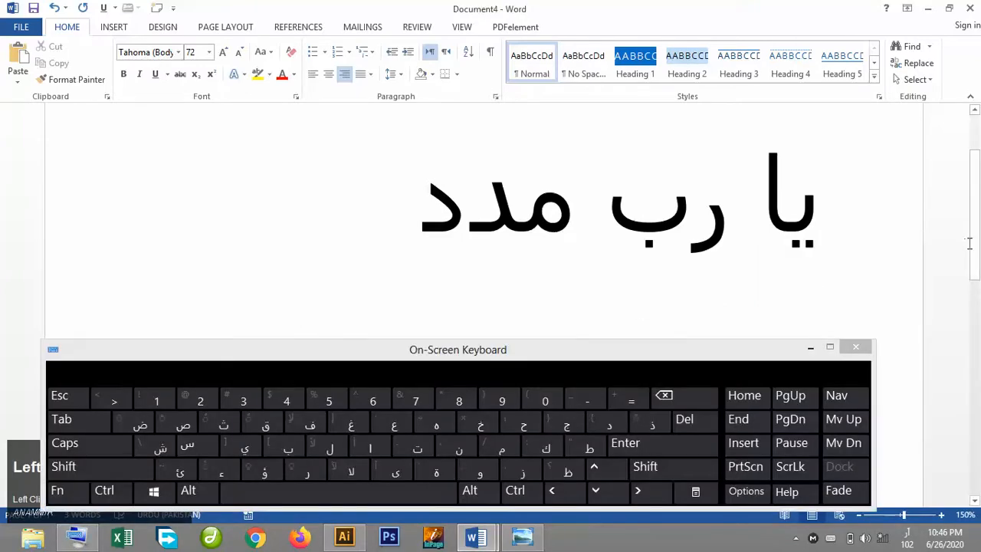
Type الرَّحمنُ on the new line with the Arabic On-Screen Keyboard, adding the shadda, fatha and damma marks.
scroll(712, 225, "down", 3)
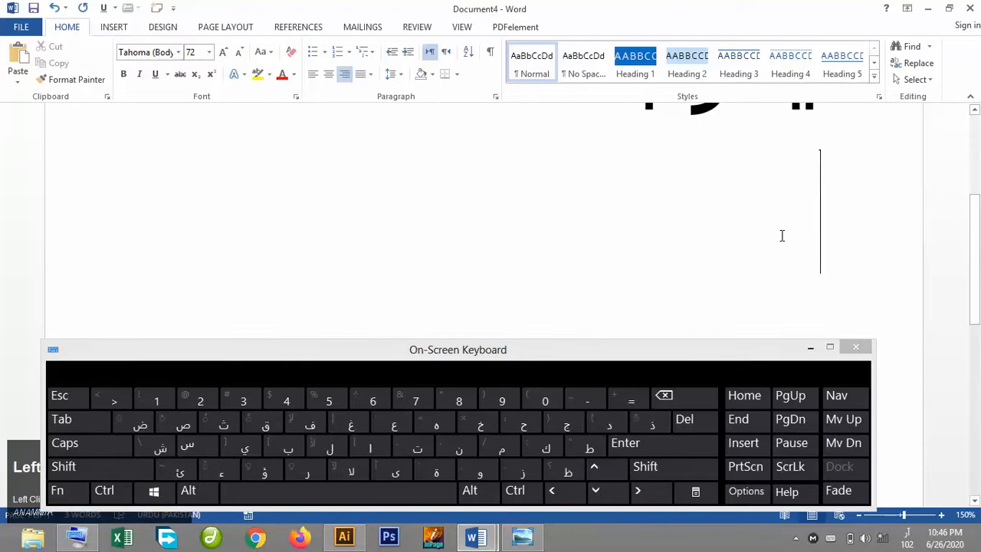
left_click(374, 448)
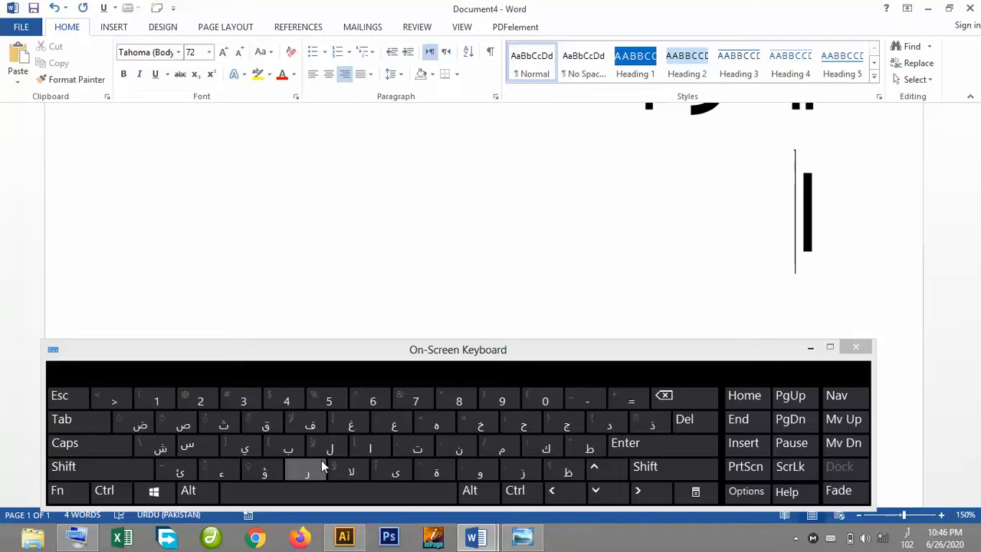
left_click(332, 448)
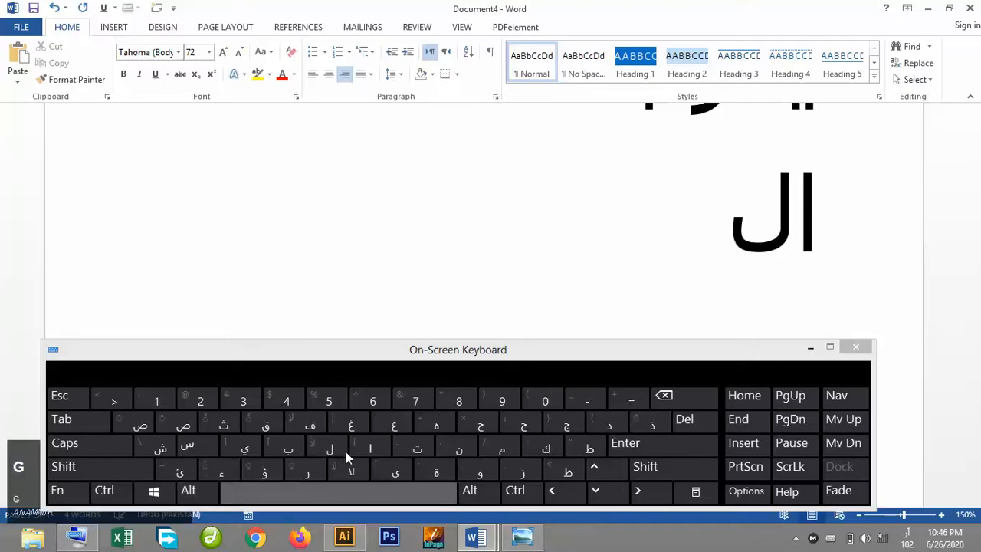
left_click(318, 469)
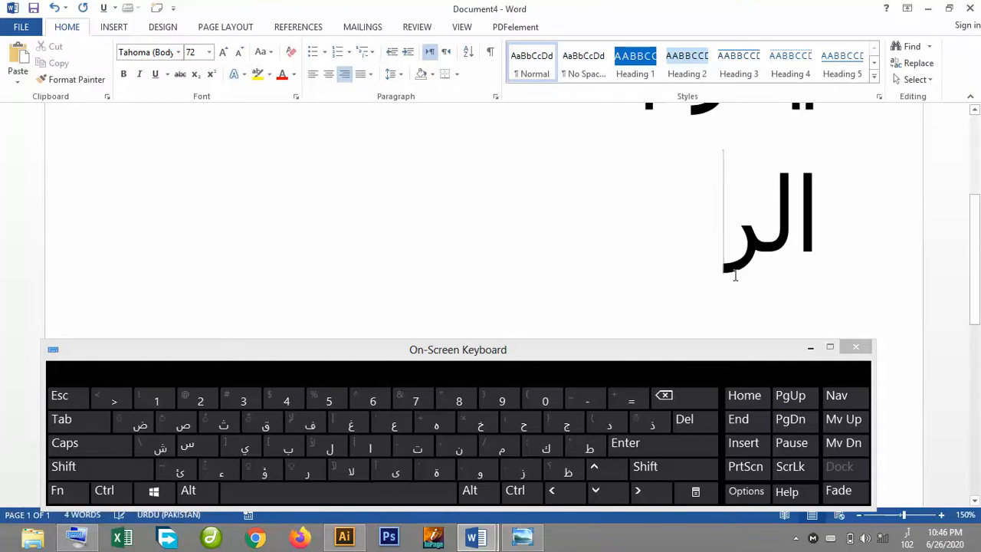
left_click(673, 465)
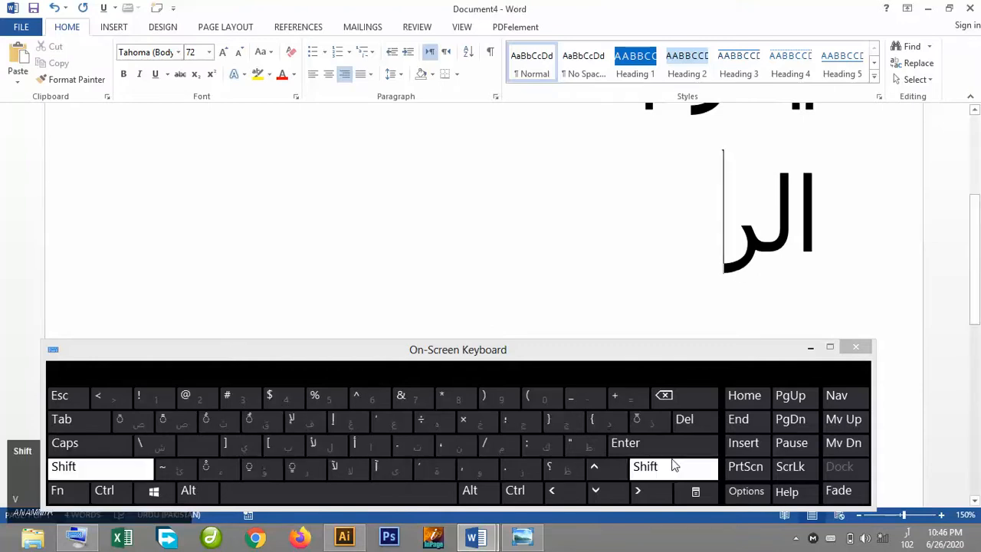
left_click(643, 422)
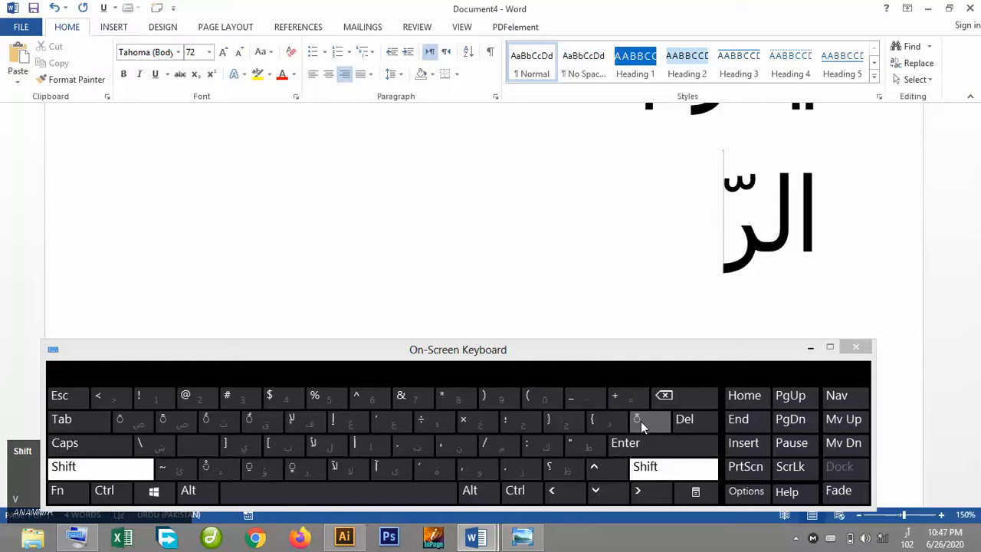
left_click(133, 431)
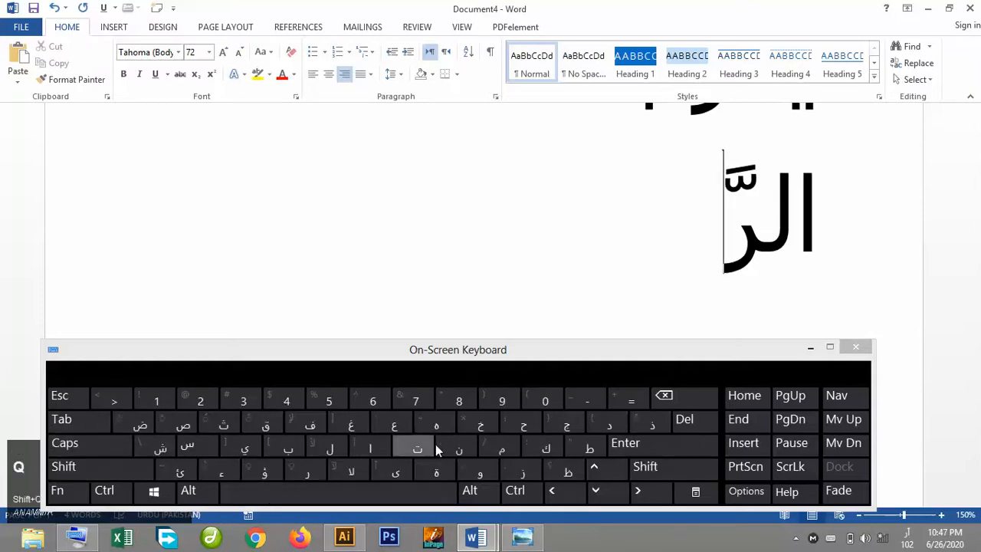
left_click(512, 429)
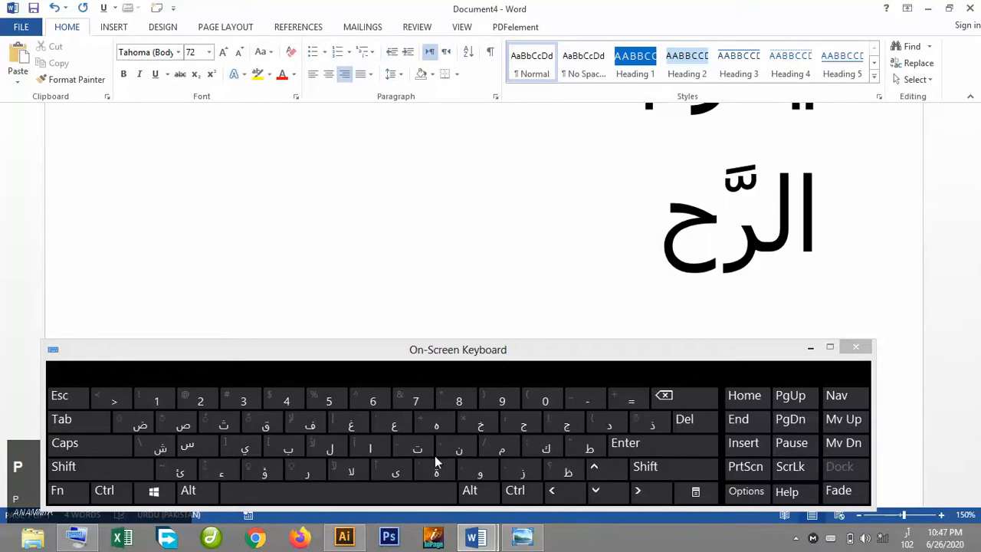
left_click(513, 448)
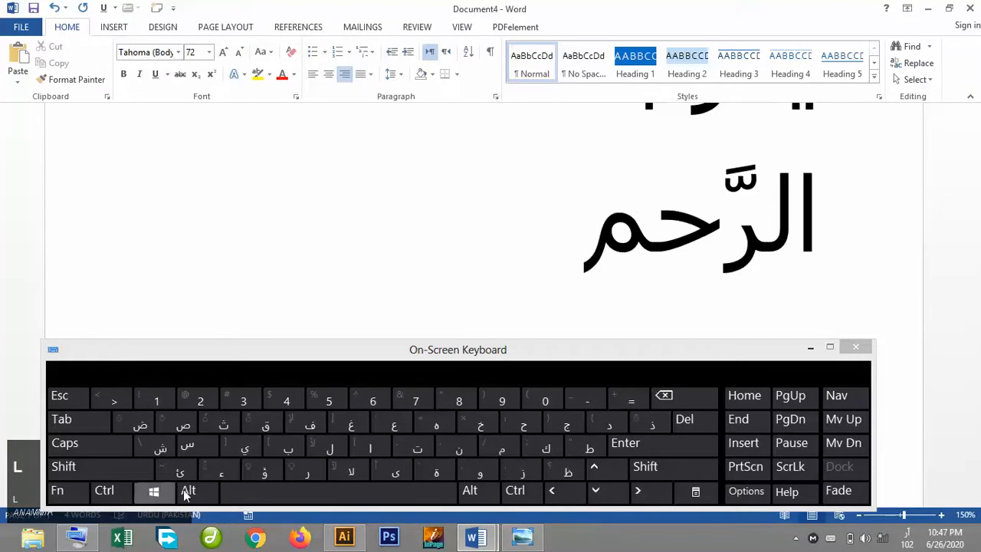
left_click(466, 453)
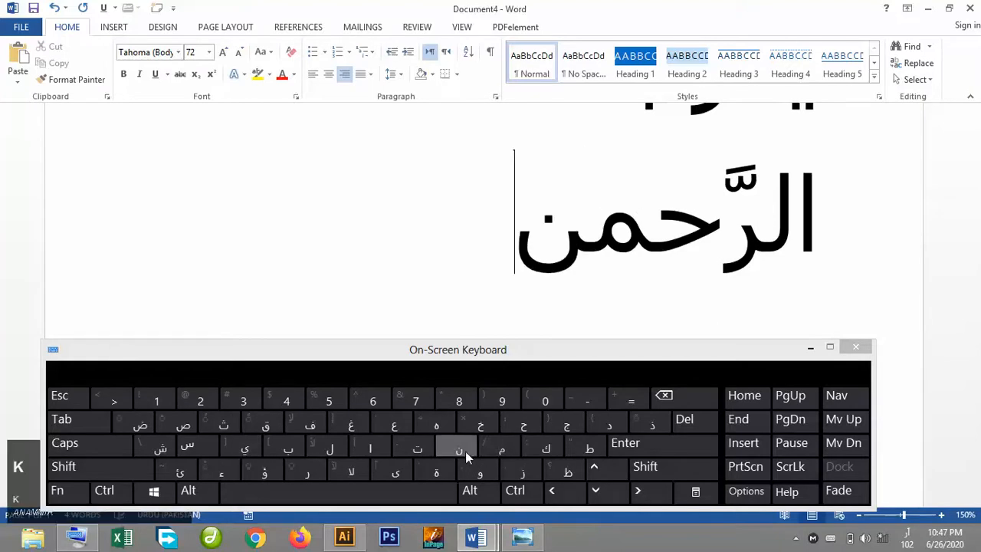
left_click(142, 467)
left_click(220, 421)
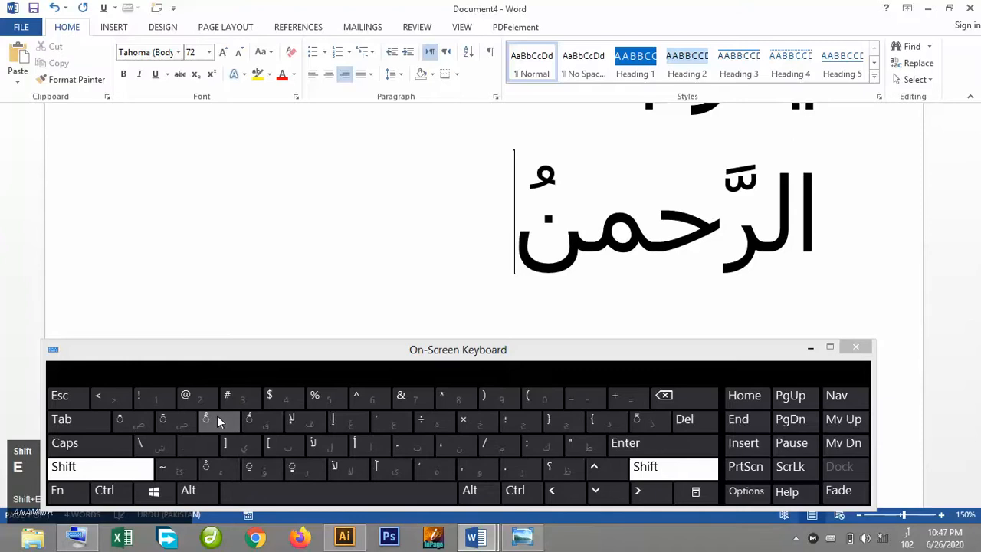
left_click(138, 421)
left_click(184, 425)
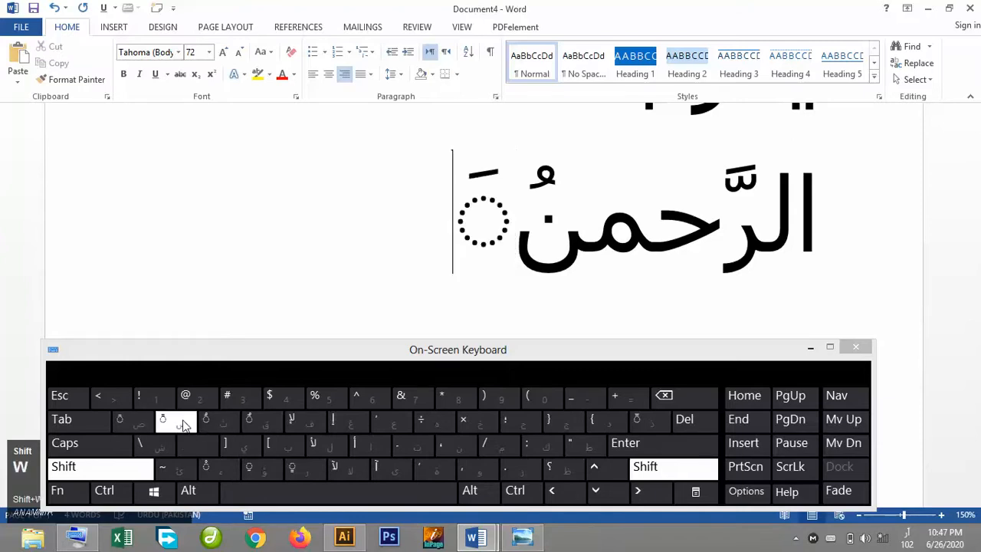
left_click(228, 422)
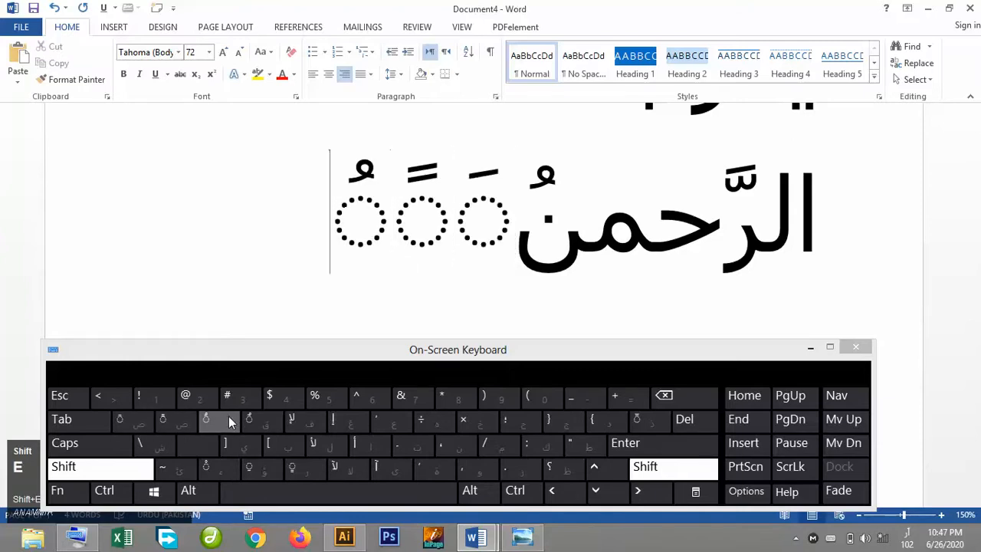
left_click(291, 469)
type("ٍ")
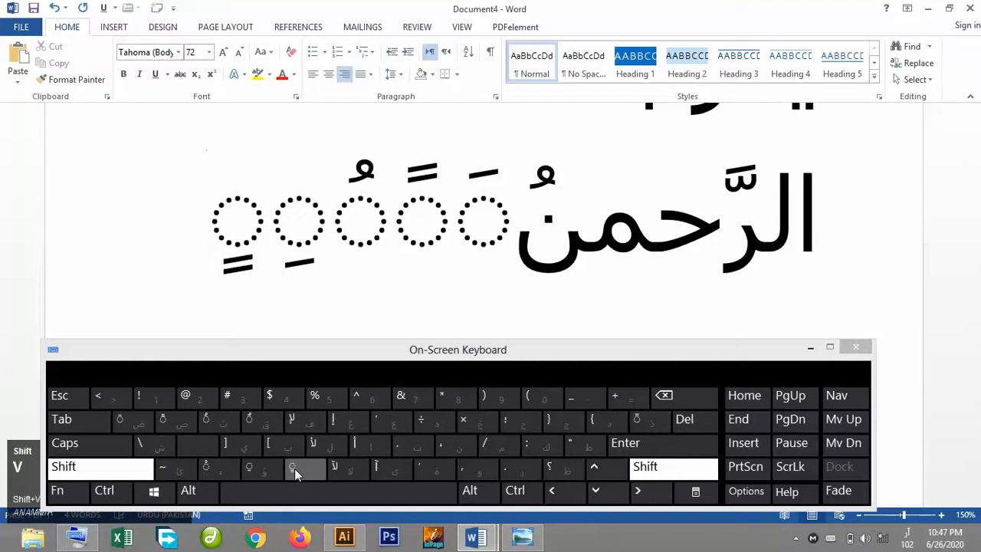
type(" ُ  ْ")
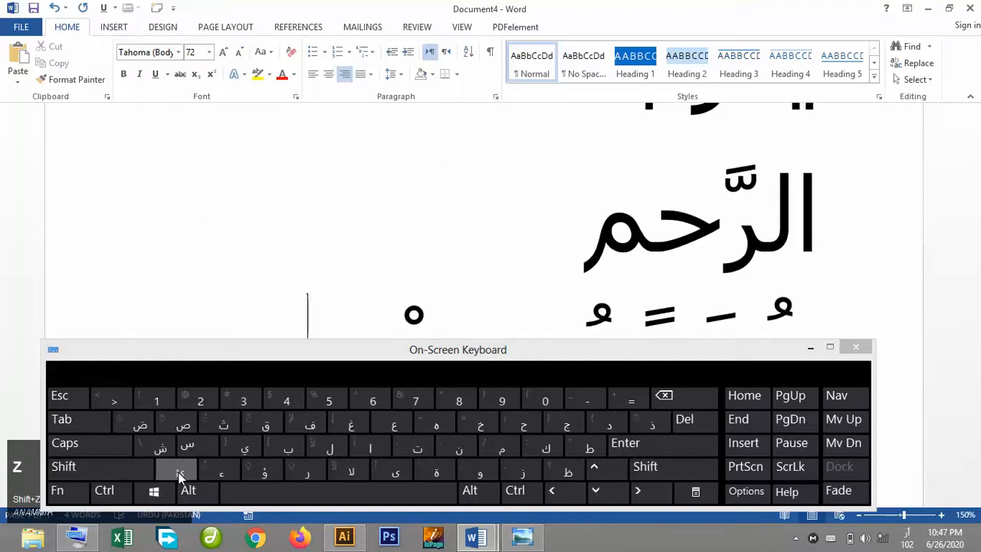
key("BackSpace")
key("BackSpace")
key("BackSpace")
key("BackSpace")
key("BackSpace")
key("BackSpace")
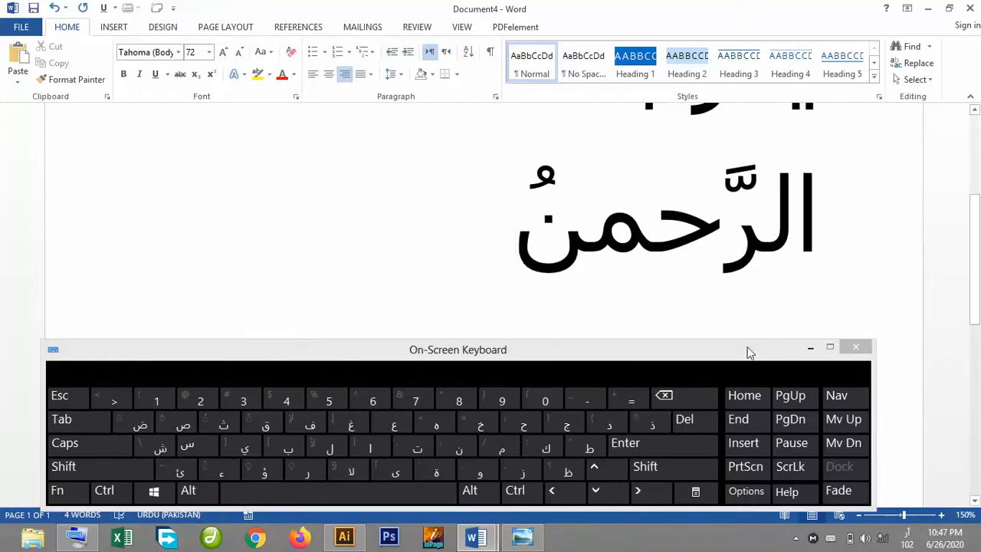
Minimize the On-Screen Keyboard and zoom the document out to 110% to see both lines.
left_click(811, 347)
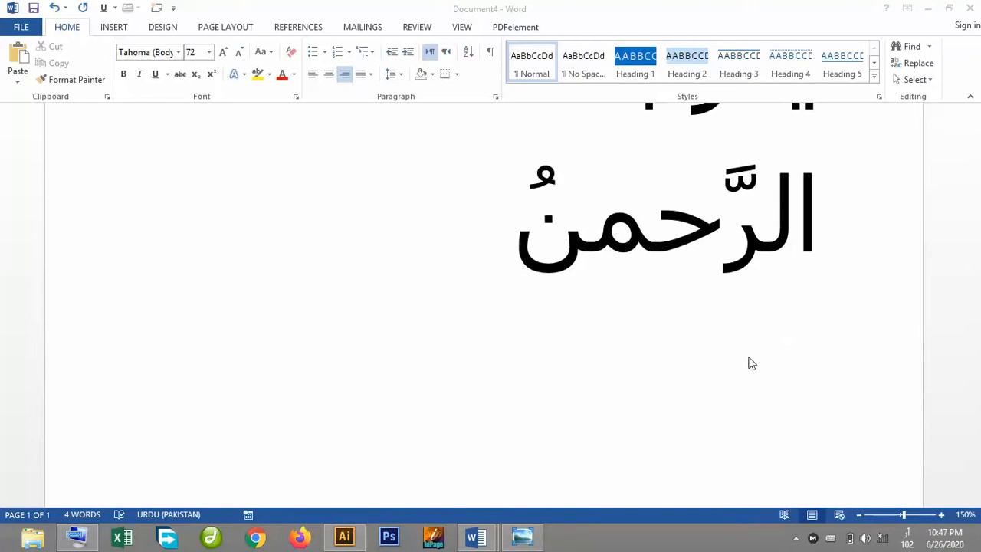
left_click(861, 517)
left_click(859, 516)
left_click(859, 519)
left_click(858, 519)
left_click_drag(977, 287, 979, 175)
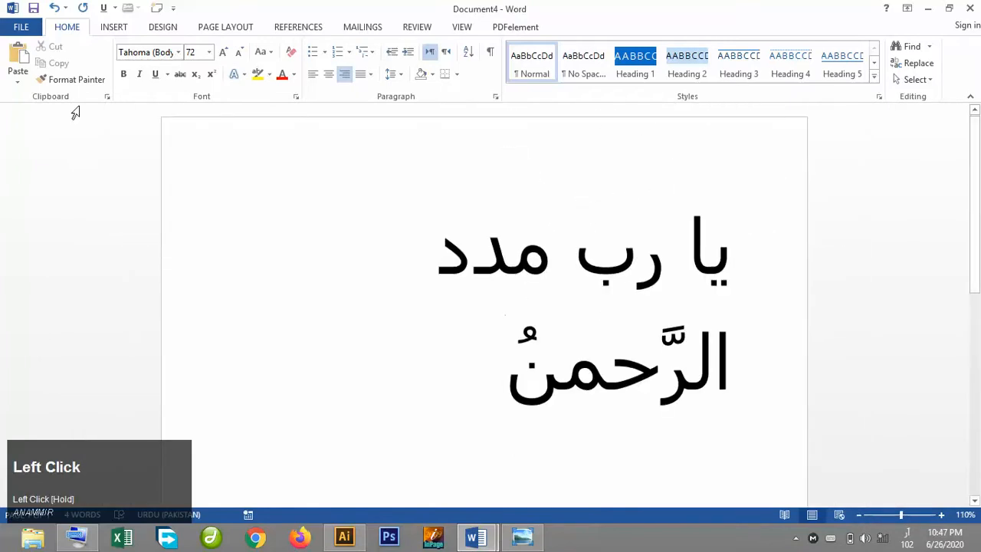
Save the document to the Desktop as a PDF named یا رب مدد.
left_click(21, 27)
left_click(46, 178)
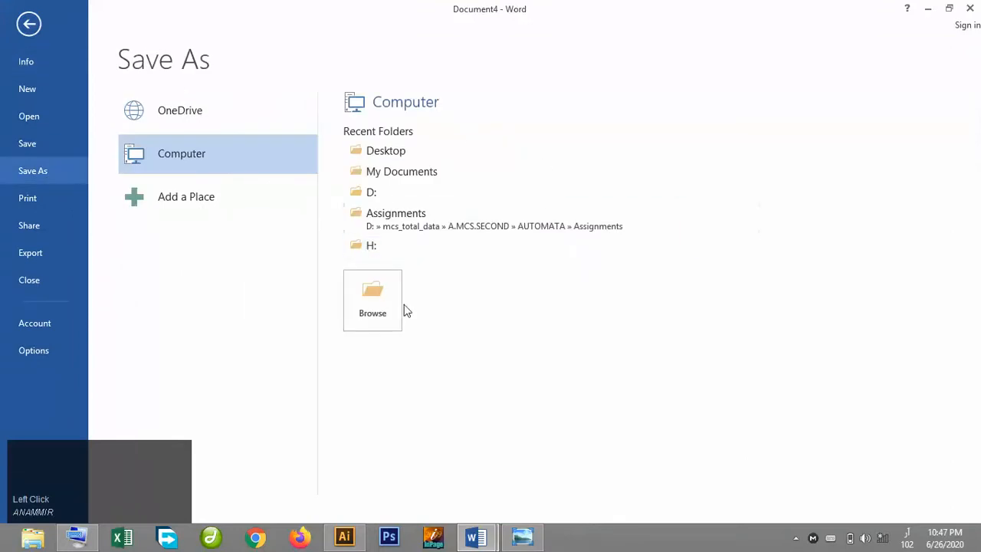
left_click(388, 151)
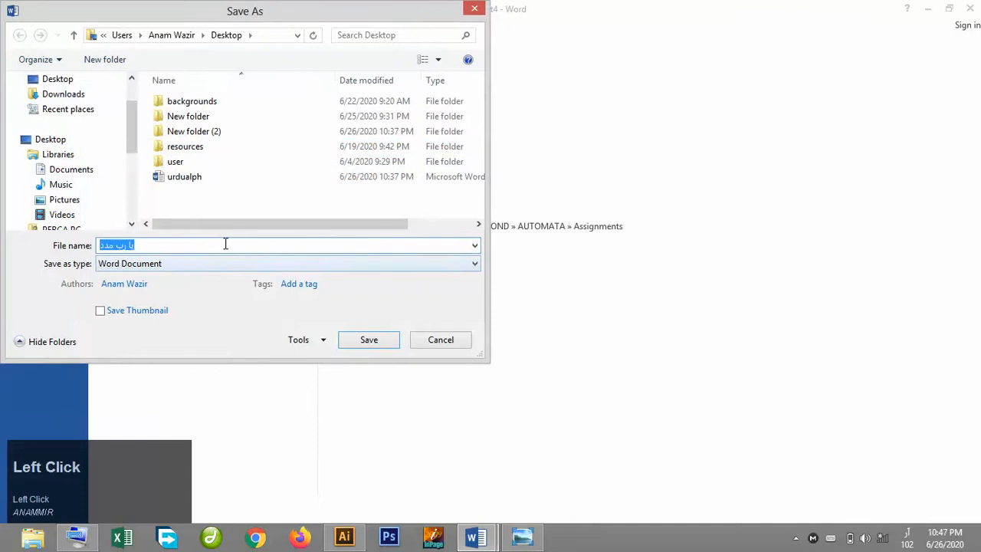
left_click(222, 270)
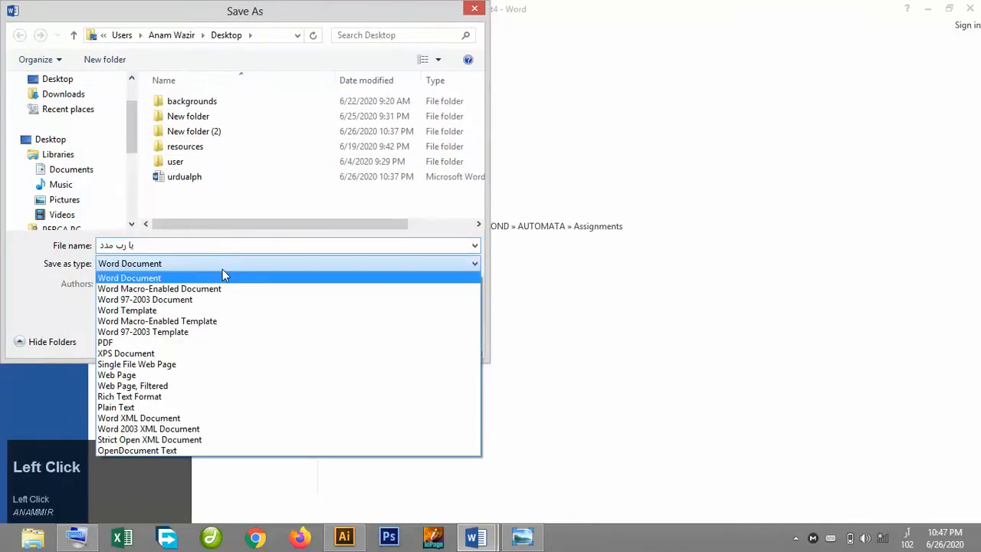
left_click(181, 343)
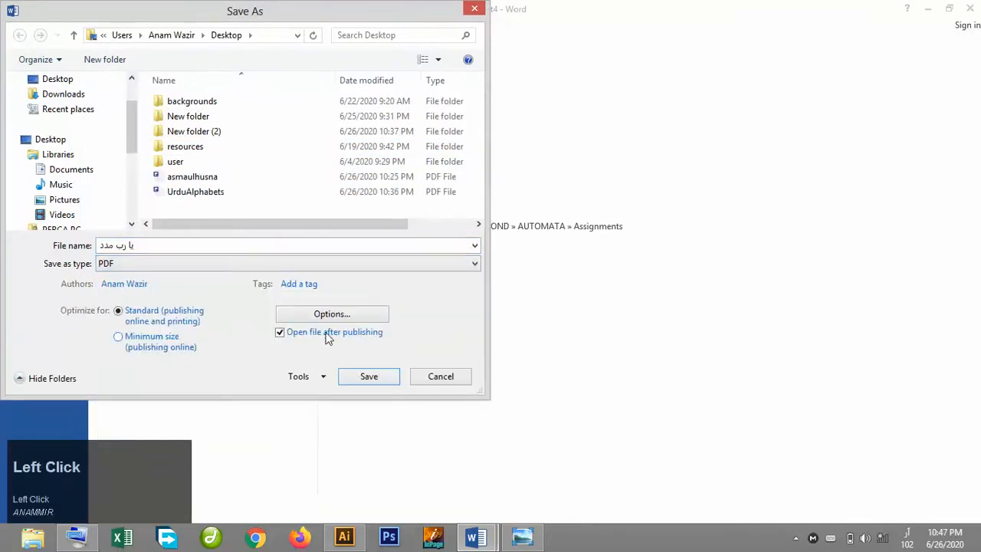
left_click(369, 376)
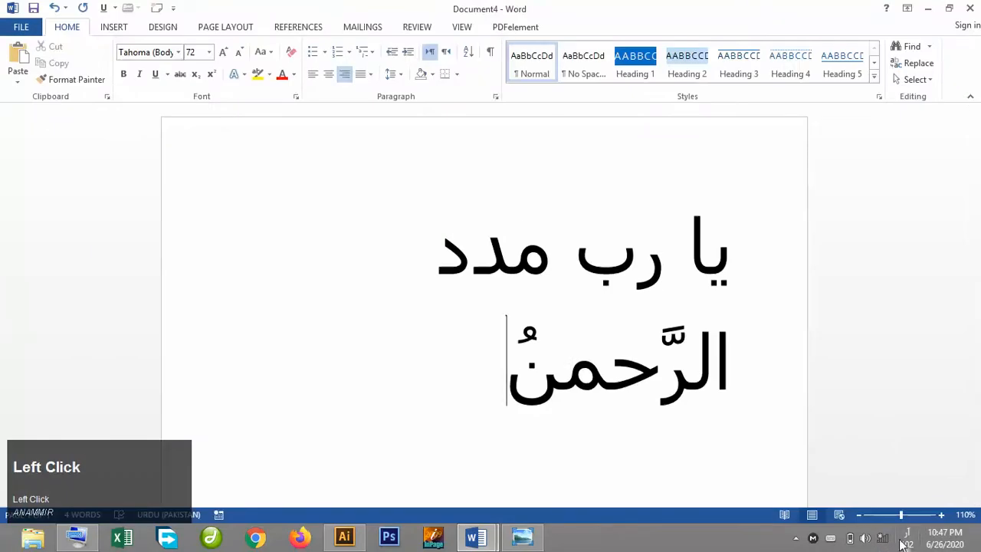
Switch the input language to English and close the Word document window.
left_click(918, 538)
left_click(891, 262)
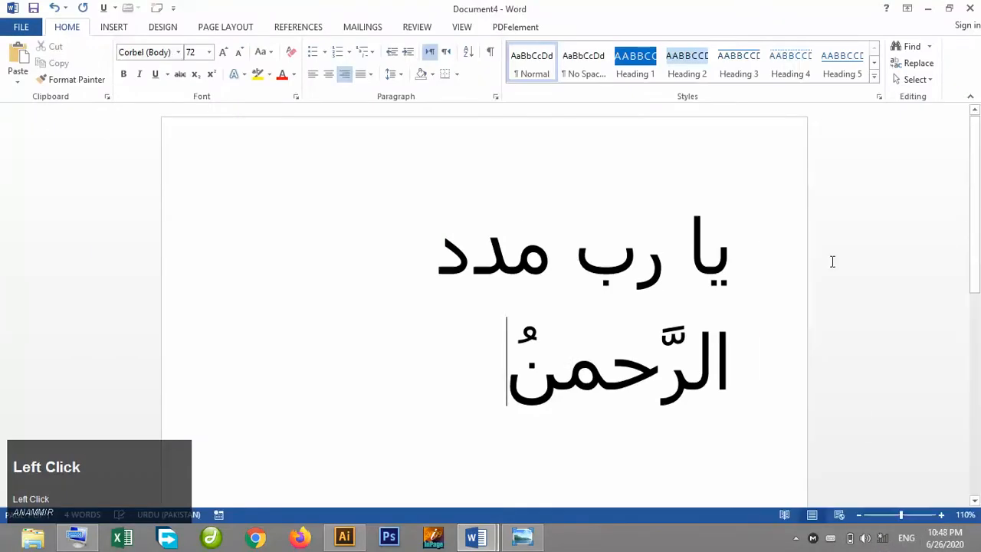
left_click(971, 9)
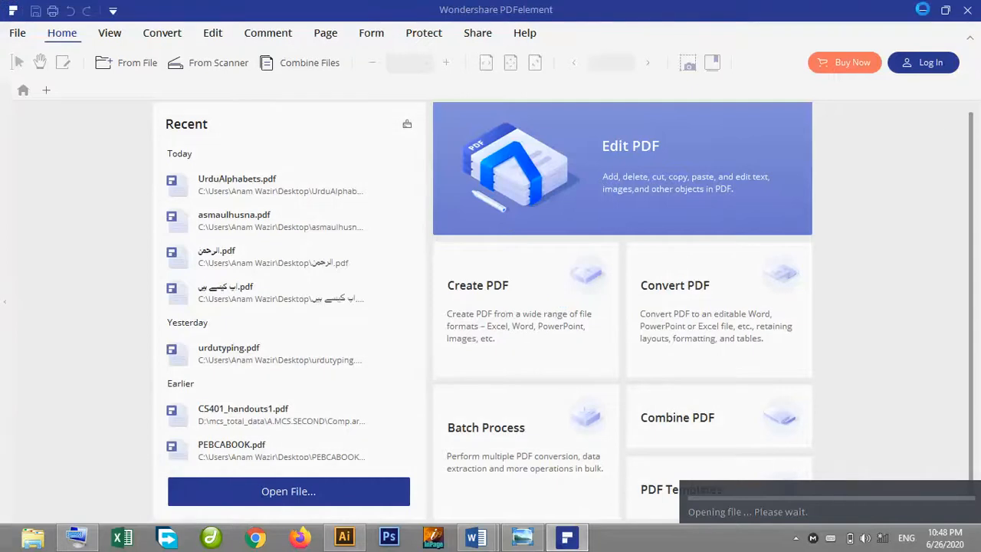
Copy the ALLAHPAK5 image from Photo Viewer and paste it into the untitled Illustrator document.
left_click(348, 539)
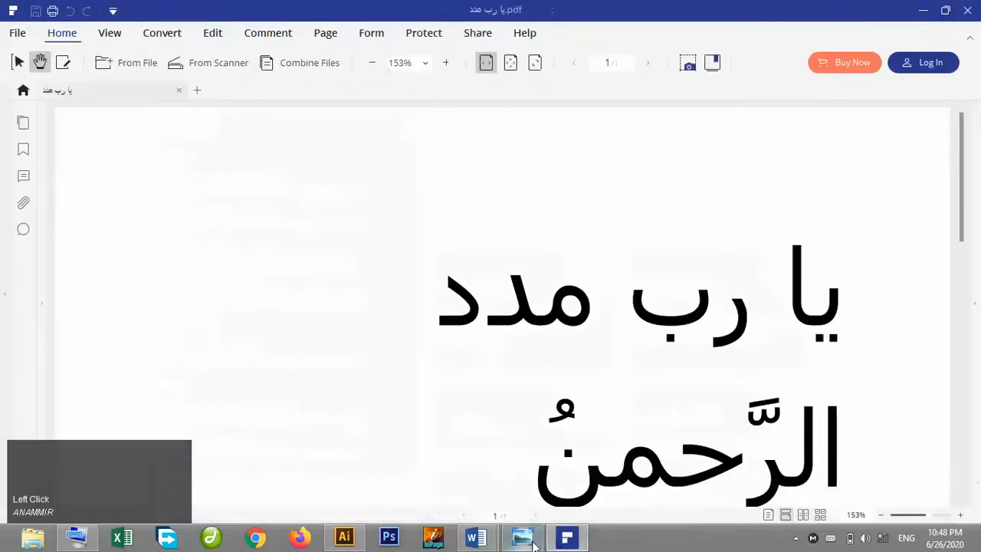
left_click(522, 537)
key("ctrl+c")
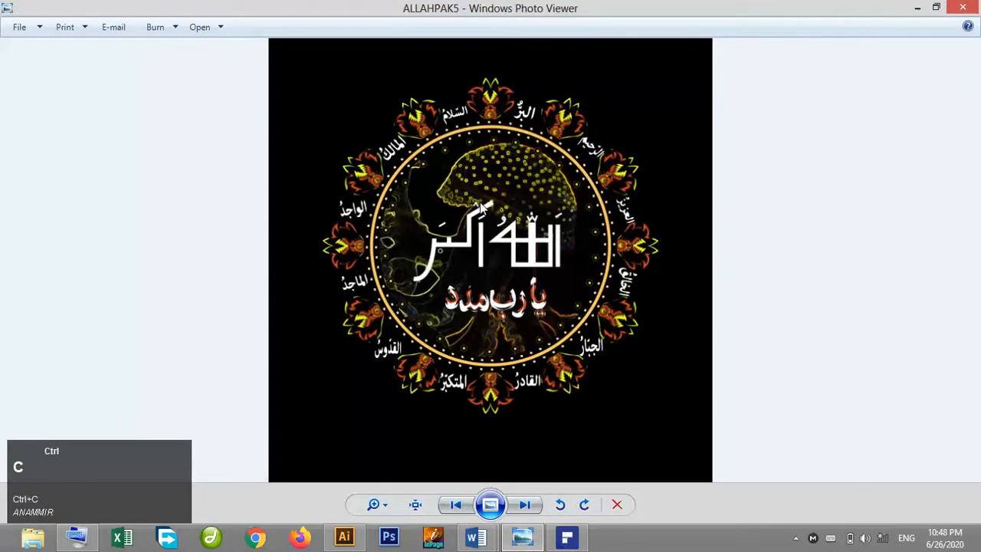
left_click(344, 537)
key("v")
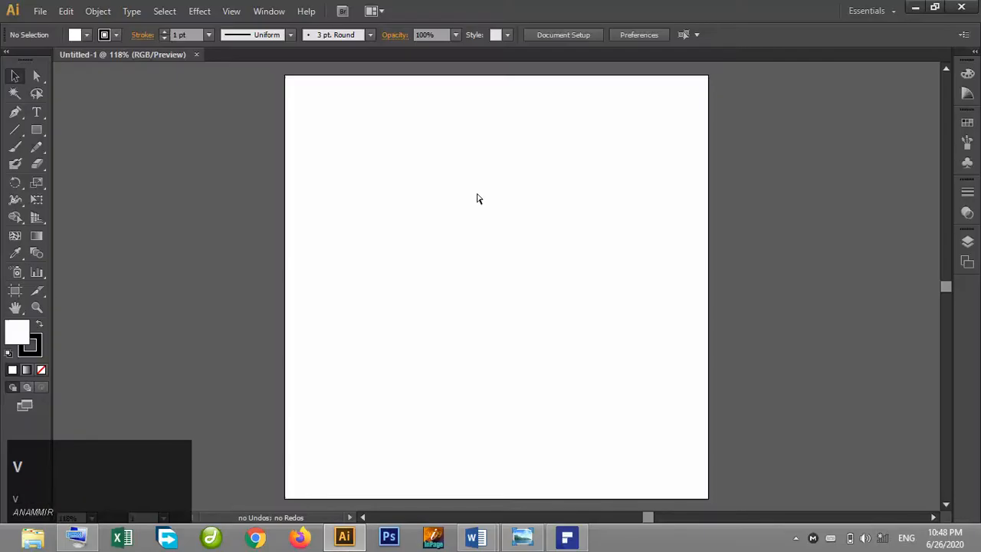
key("ctrl+v")
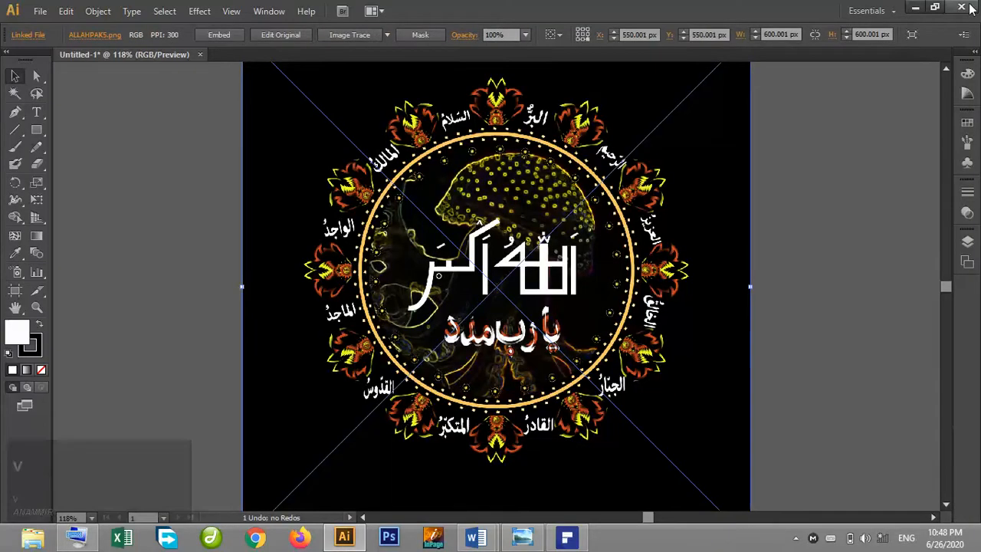
Move the pasted image off the artboard, then select and delete it.
left_click_drag(588, 232, 552, 316)
left_click_drag(713, 146, 583, 292)
left_click_drag(434, 365, 244, 206)
left_click(541, 154)
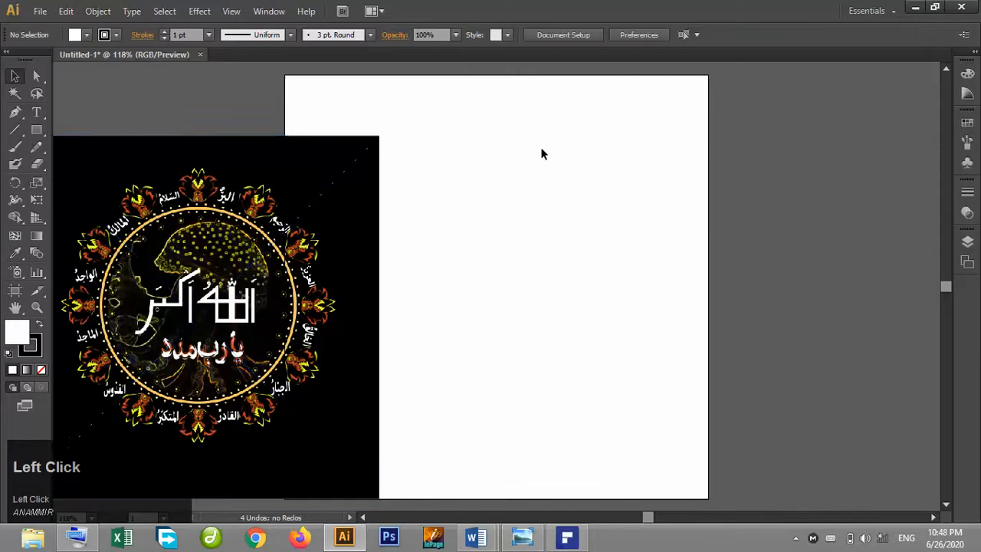
left_click(304, 223)
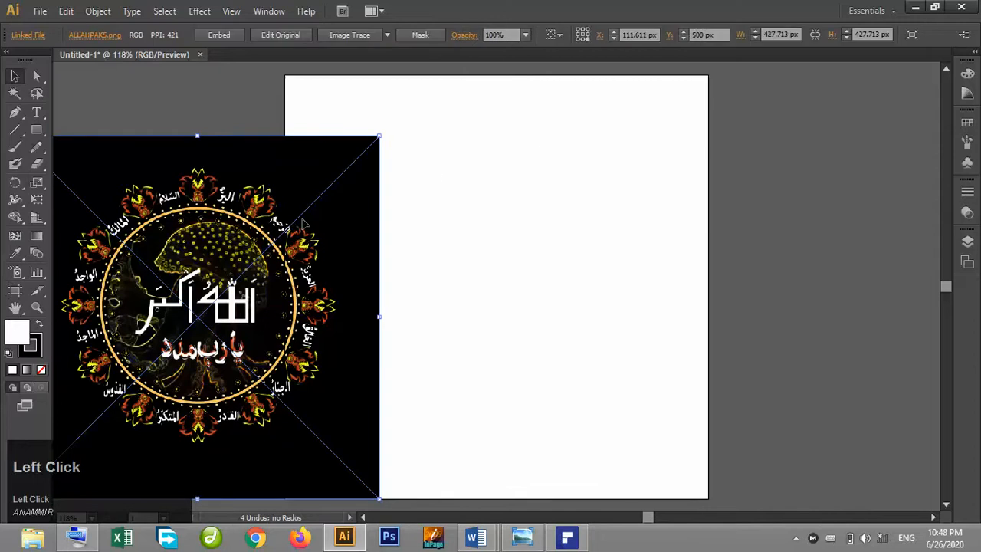
key("Delete")
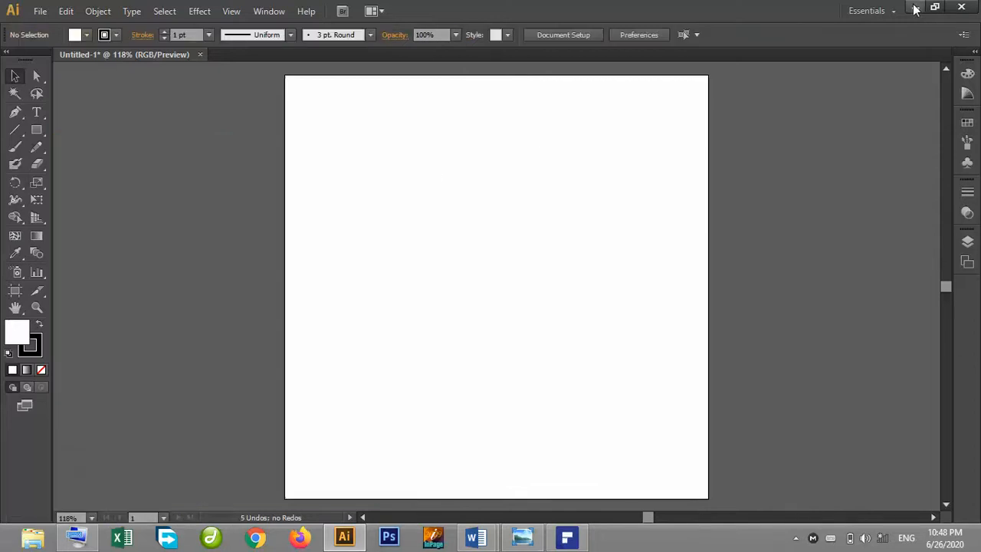
Zoom in and draw a perfect circle with the Ellipse tool in the middle of the artboard.
key("ctrl+equal")
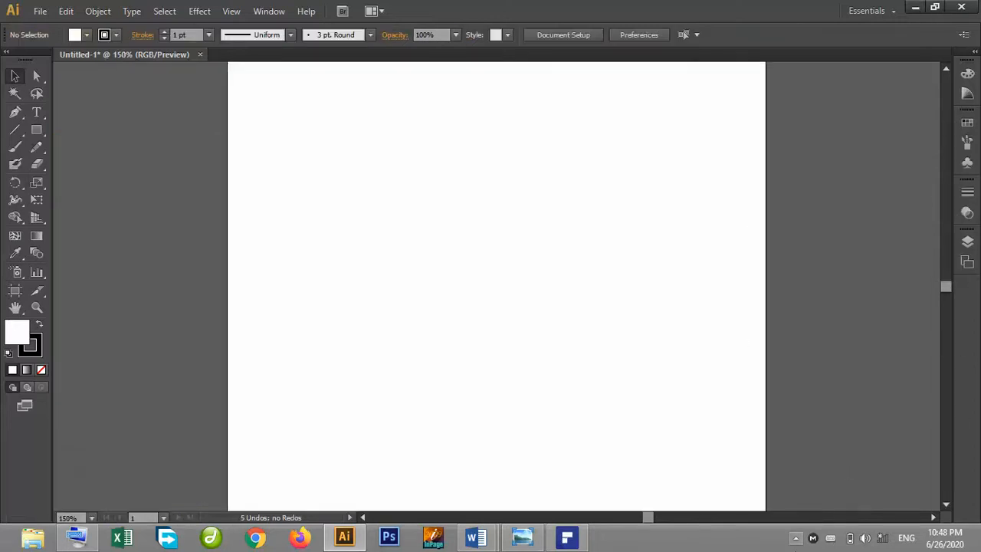
left_click(796, 539)
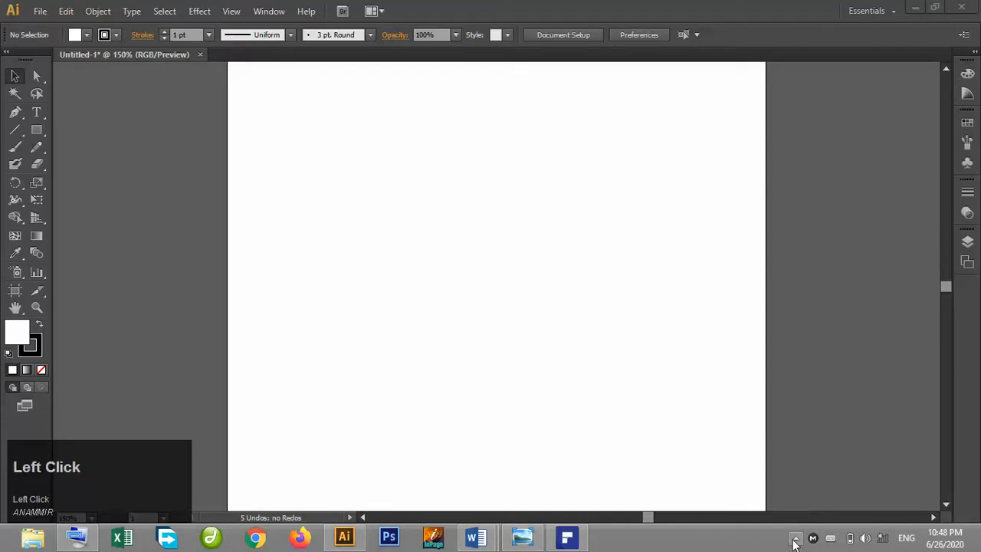
left_click(582, 212)
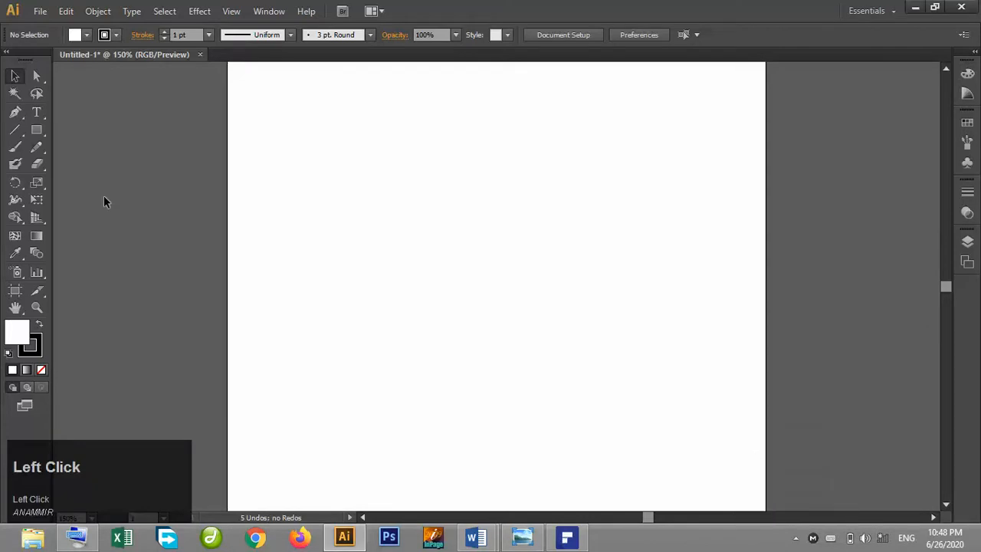
left_click_drag(40, 131, 112, 164)
left_click_drag(412, 176, 651, 405)
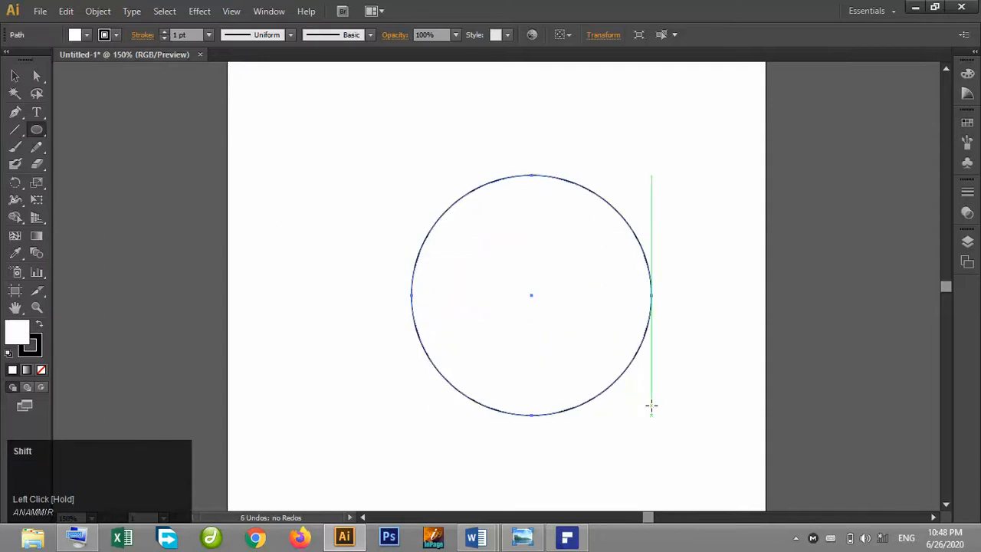
Set the circle's stroke weight to 3 pt and move it slightly up and left.
left_click(17, 77)
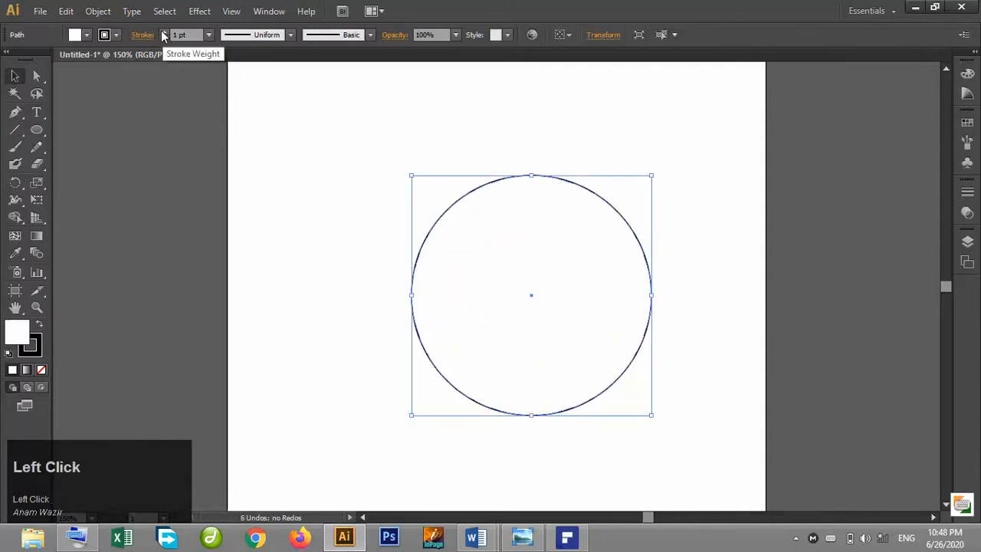
left_click(164, 31)
left_click(164, 32)
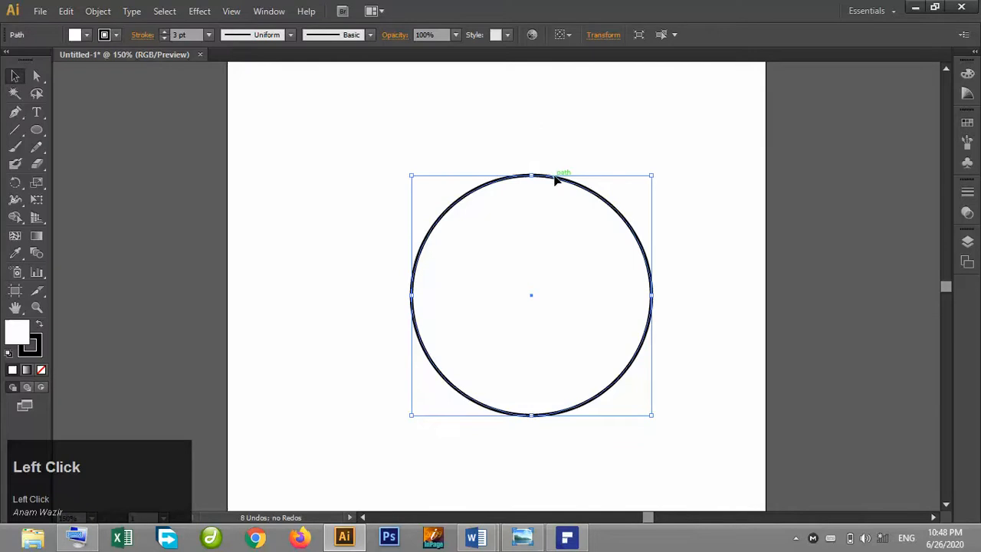
left_click_drag(520, 170, 478, 156)
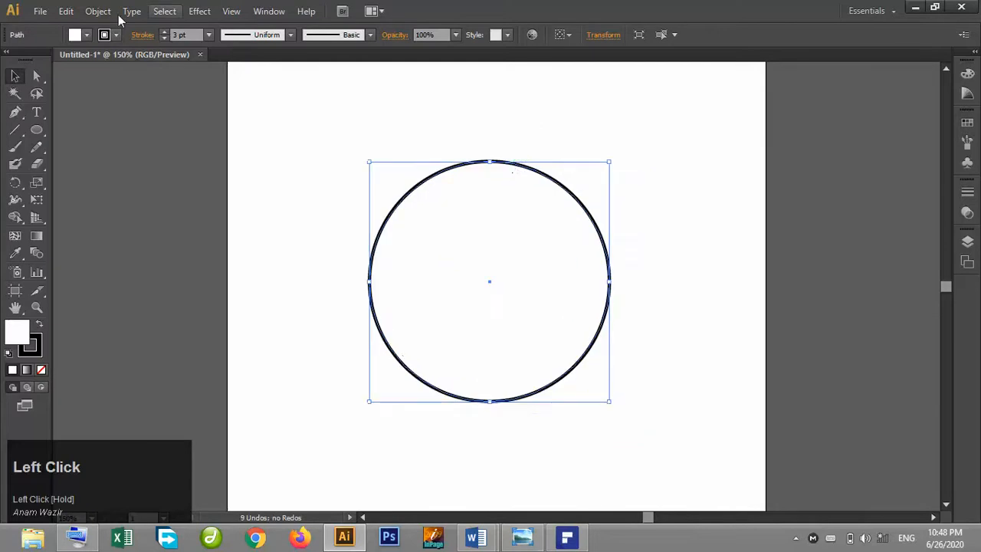
Open gradients.ai from recent files and bring its yellow-to-black gradient swatch into the Untitled-1 document.
left_click(37, 234)
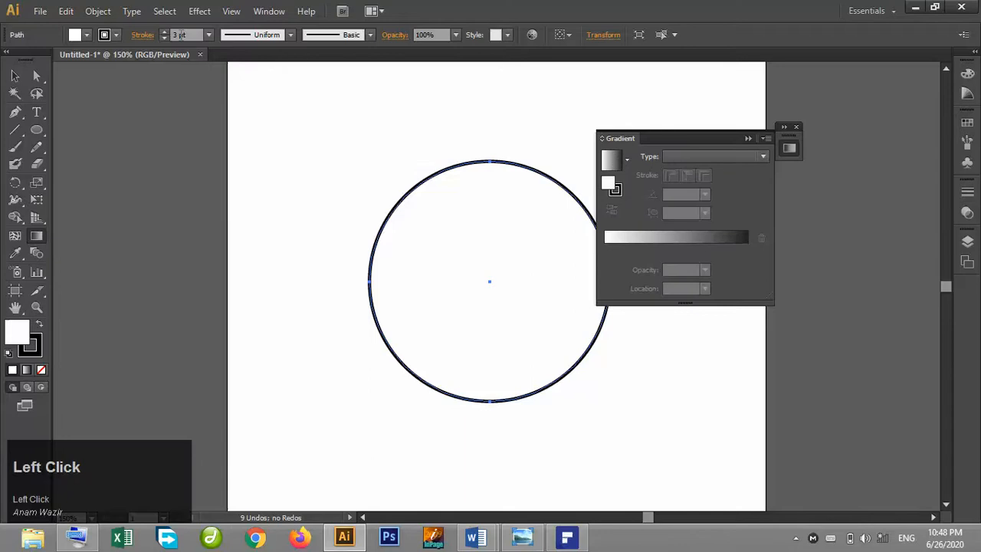
left_click(40, 10)
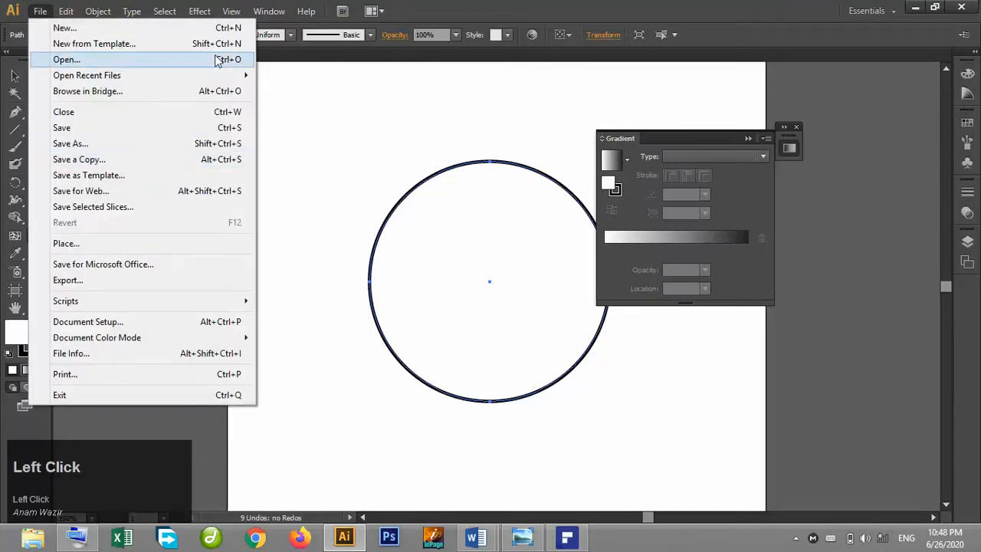
mouse_move(217, 76)
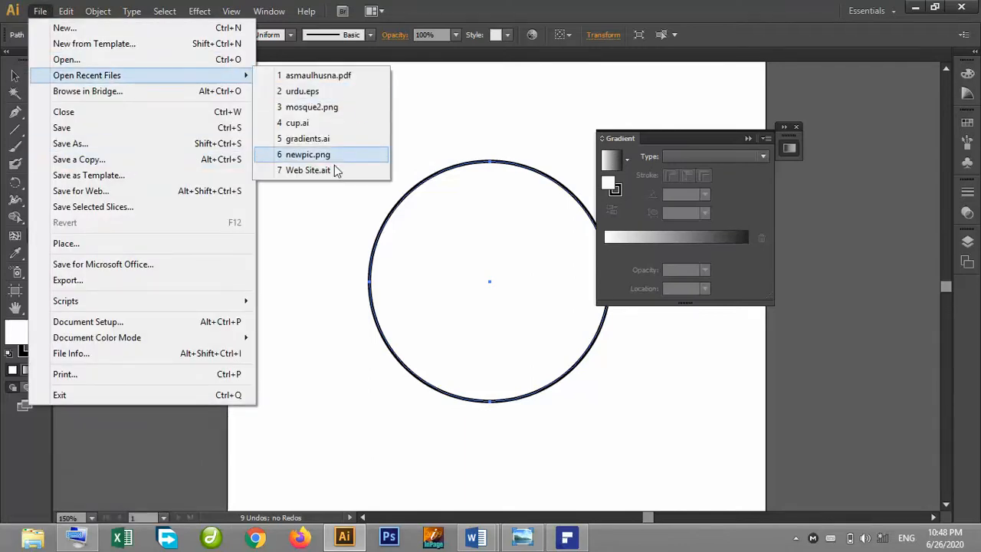
left_click(312, 140)
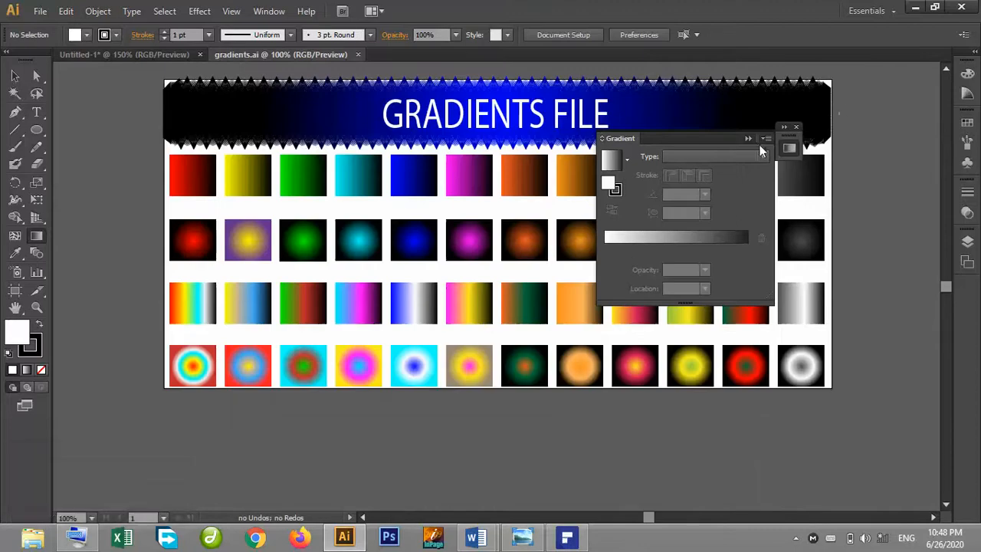
left_click(747, 139)
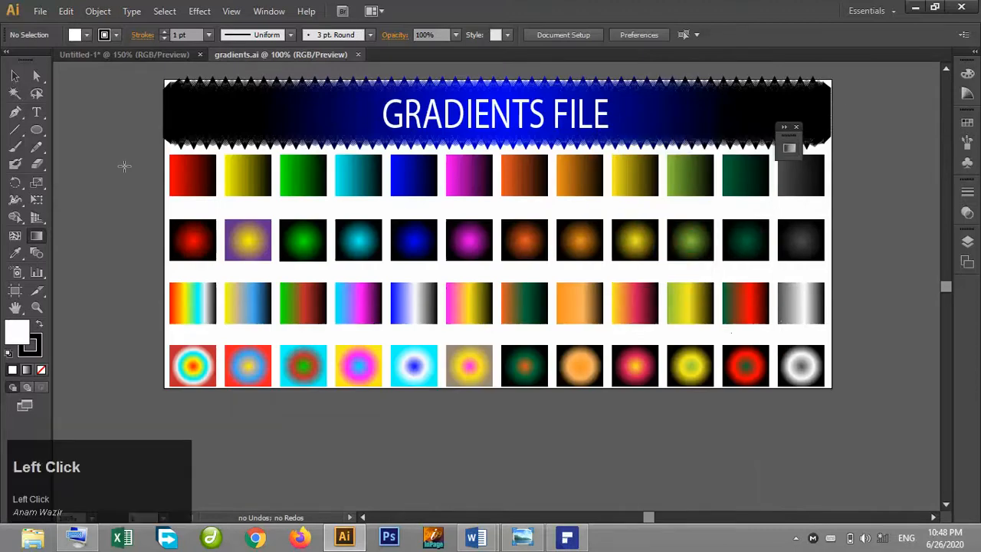
left_click(15, 76)
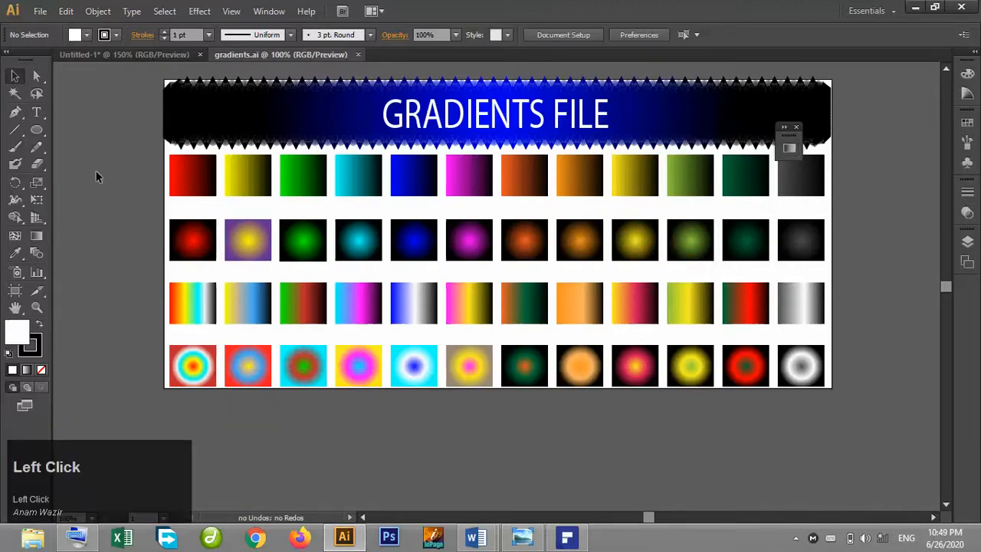
left_click_drag(238, 182, 173, 146)
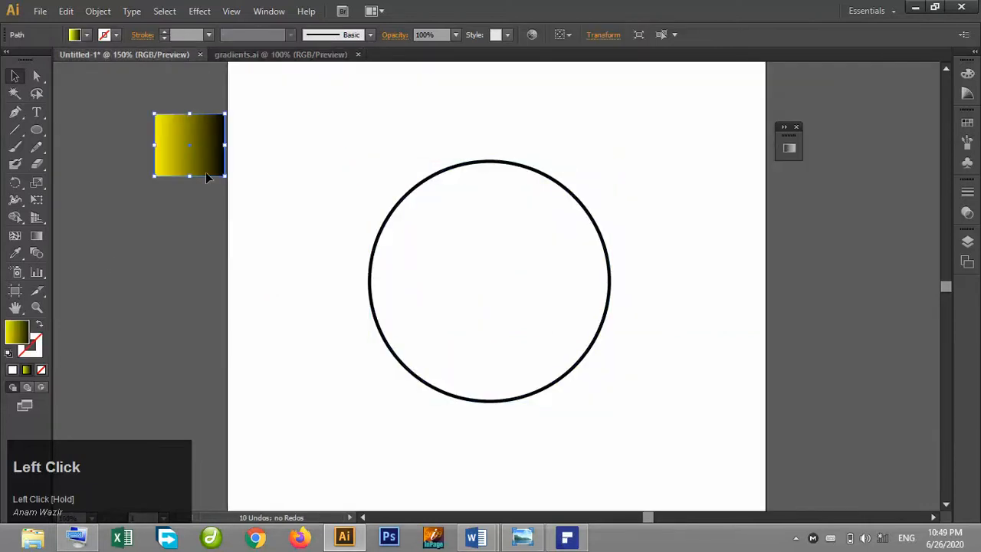
Apply the yellow-to-black gradient to both the circle's fill and its stroke.
left_click(431, 181)
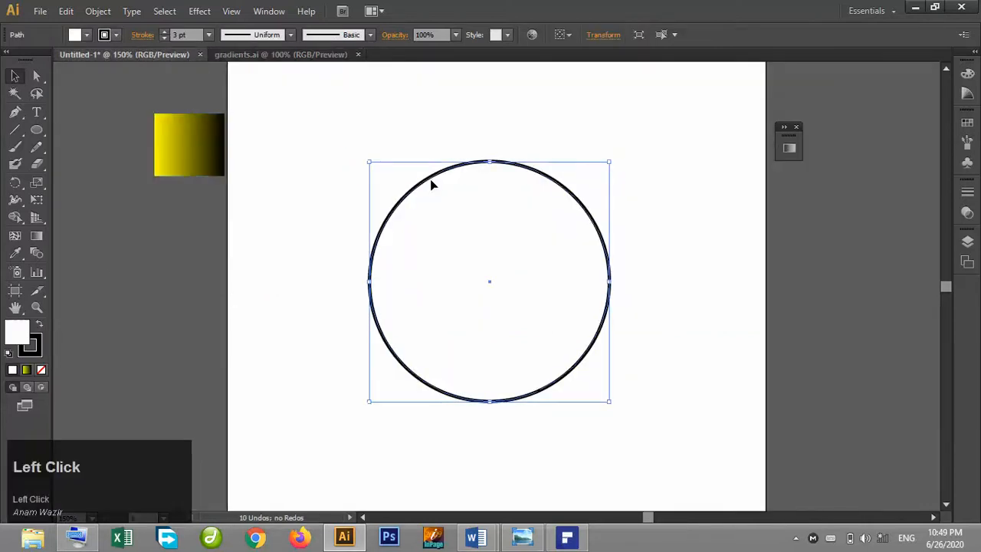
left_click(26, 370)
left_click(31, 345)
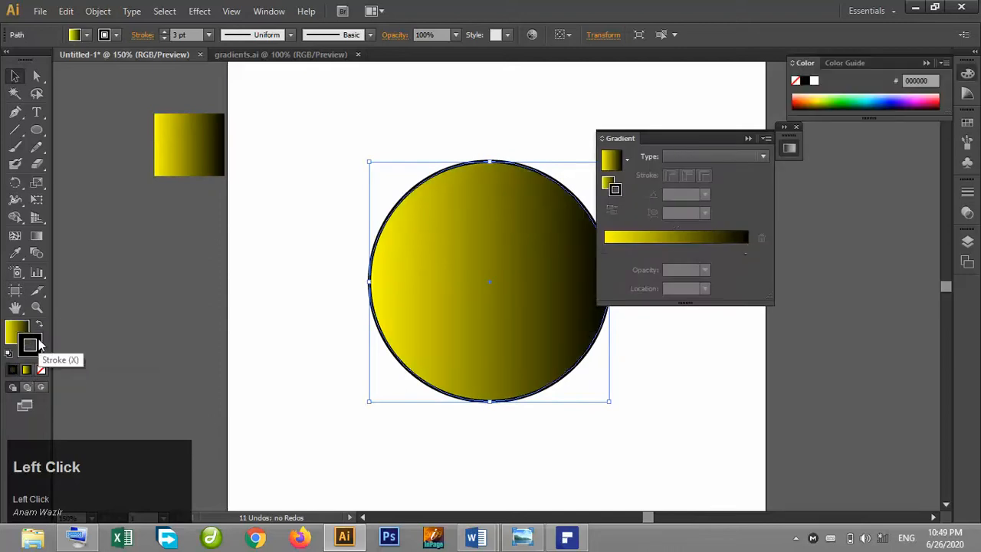
left_click(28, 370)
Set the circle's fill to none and then back to the gradient.
left_click(21, 337)
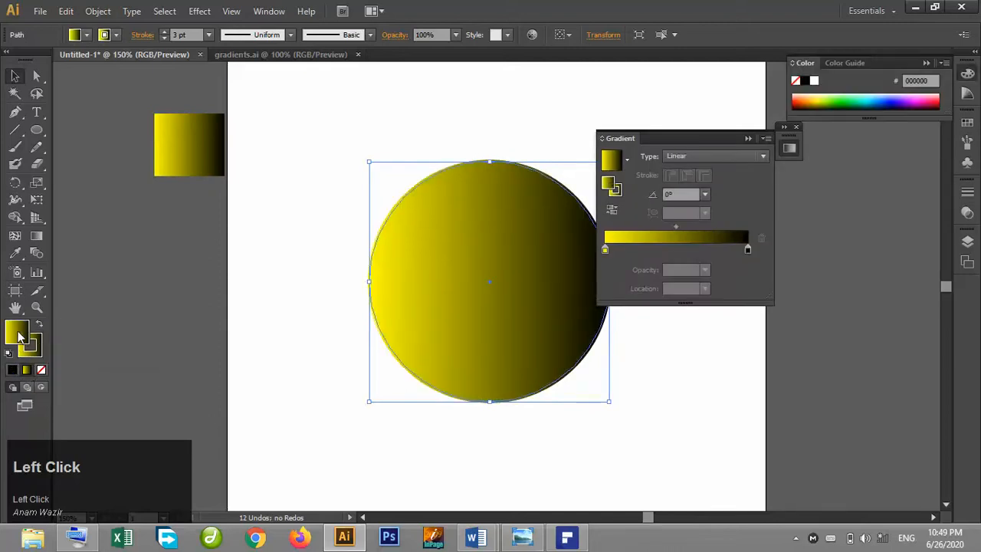
left_click(42, 370)
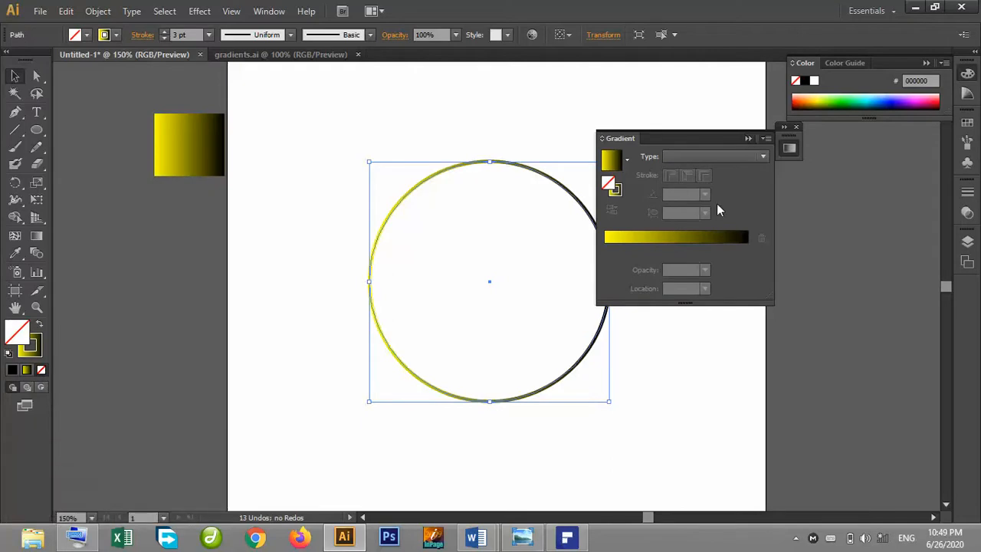
left_click(612, 161)
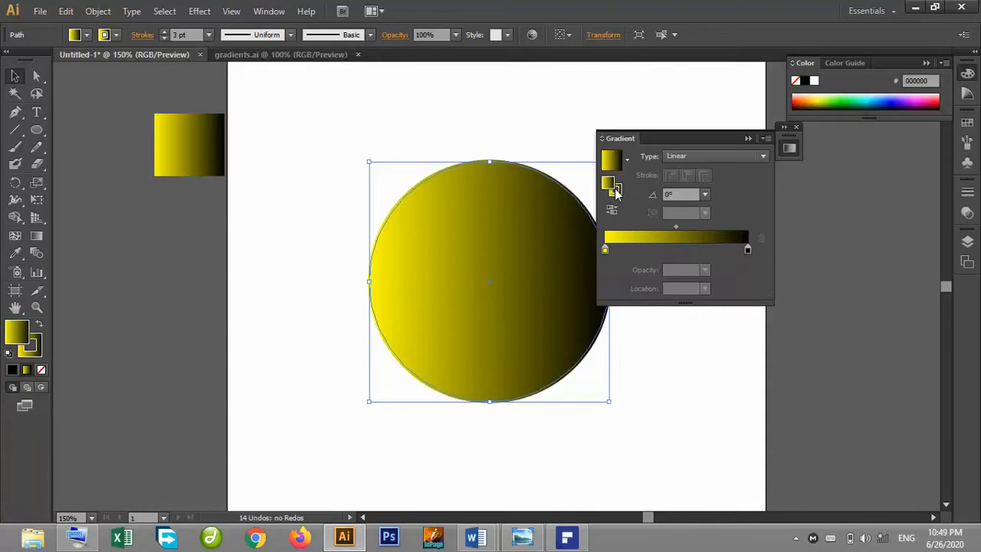
Remove the circle's fill and change the black stop of its stroke gradient to yellow.
left_click(41, 370)
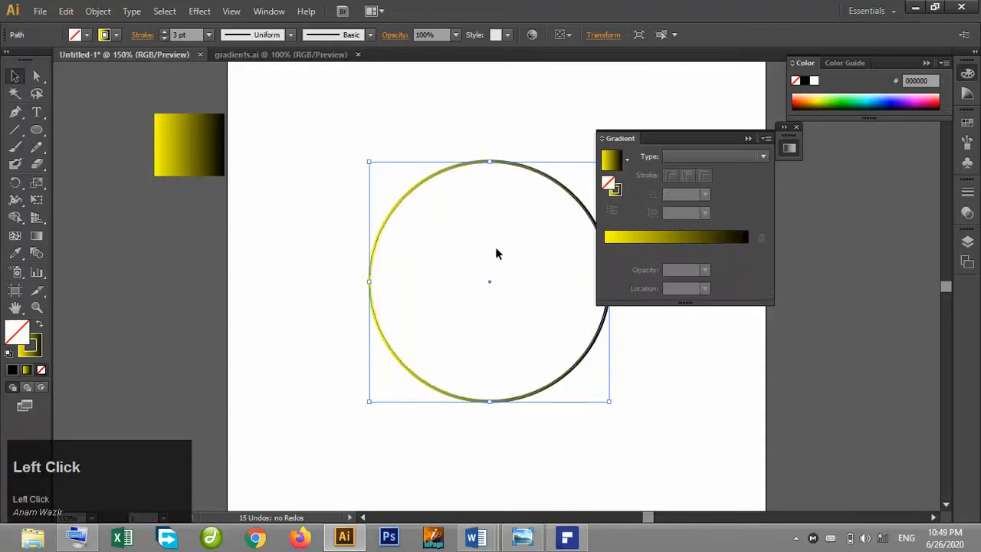
left_click(617, 196)
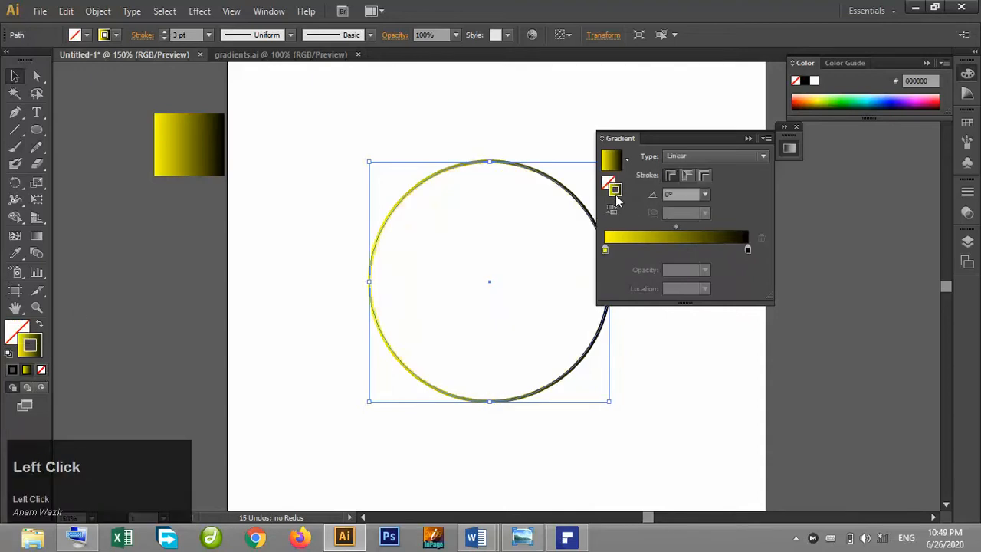
double_click(749, 249)
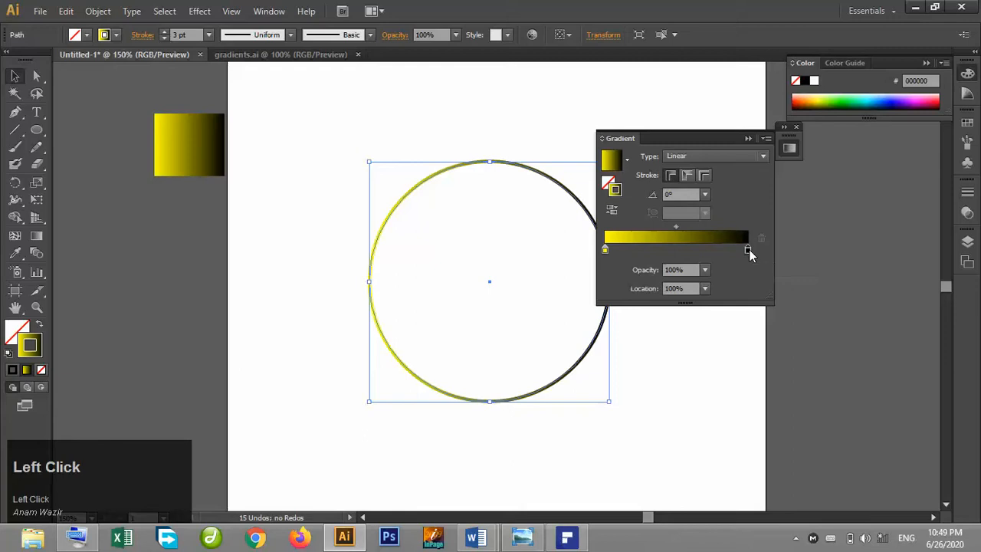
left_click(721, 296)
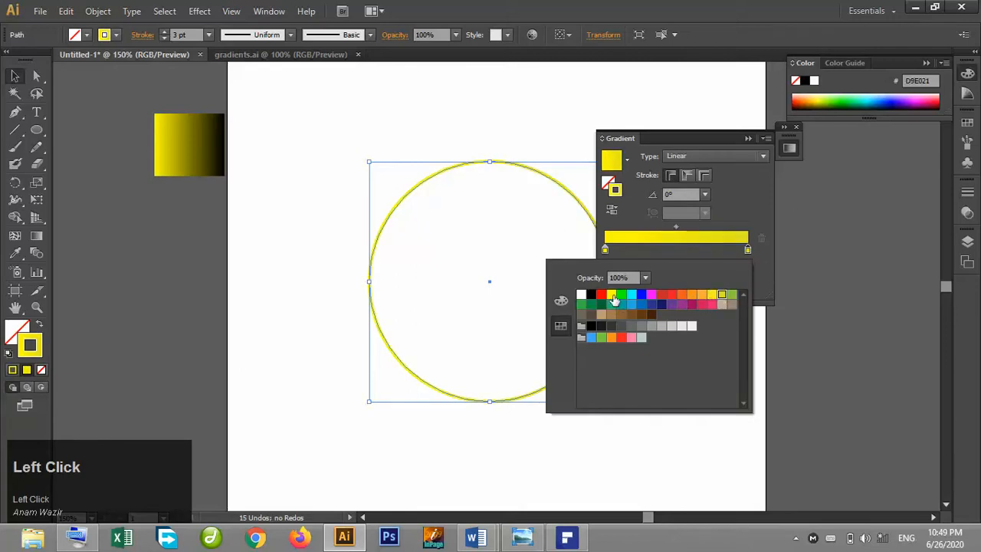
left_click(748, 193)
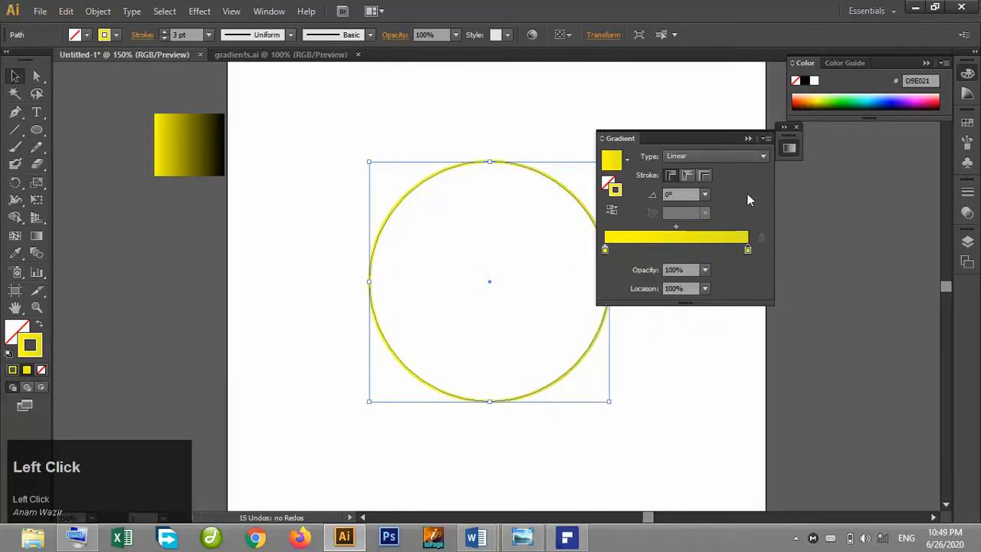
Add a black stop at 67% location between the yellow stops of the stroke gradient.
left_click(605, 250)
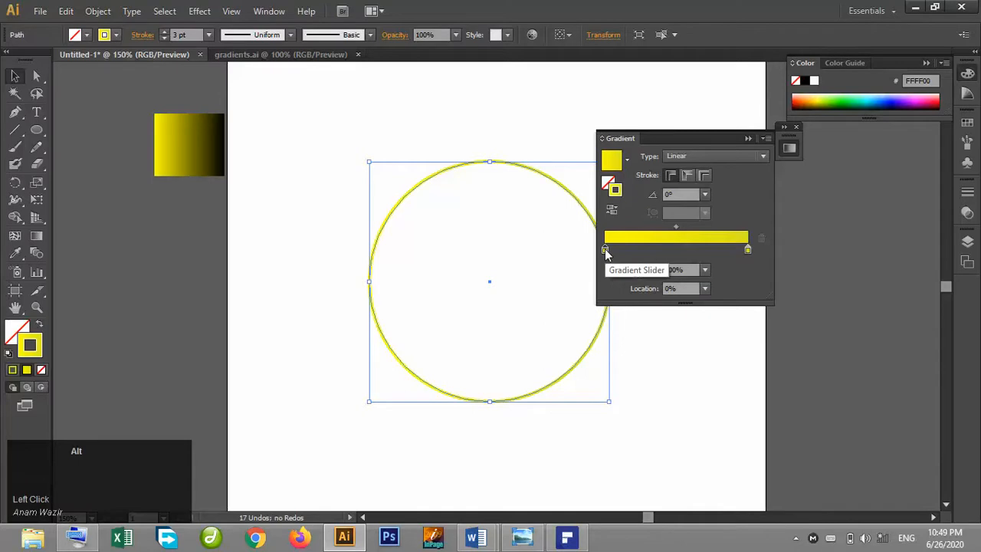
left_click(606, 252)
left_click(606, 252)
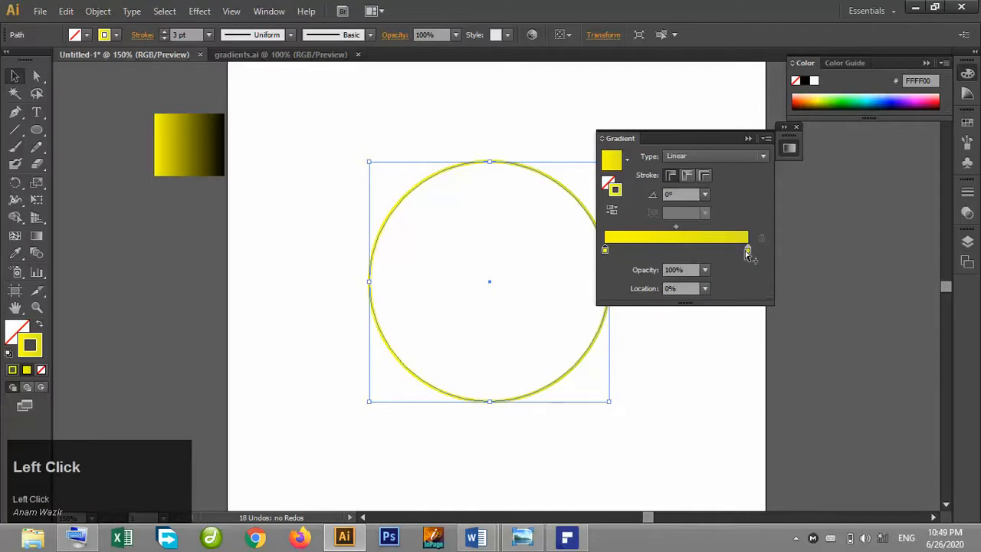
left_click(724, 250)
left_click(749, 250)
left_click(762, 238)
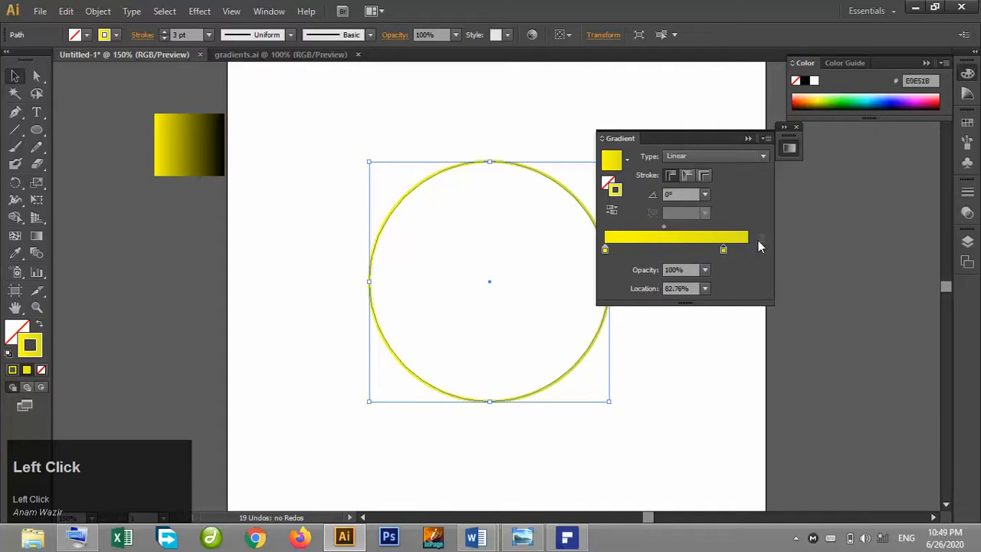
left_click_drag(723, 253, 741, 254)
left_click(702, 251)
double_click(701, 252)
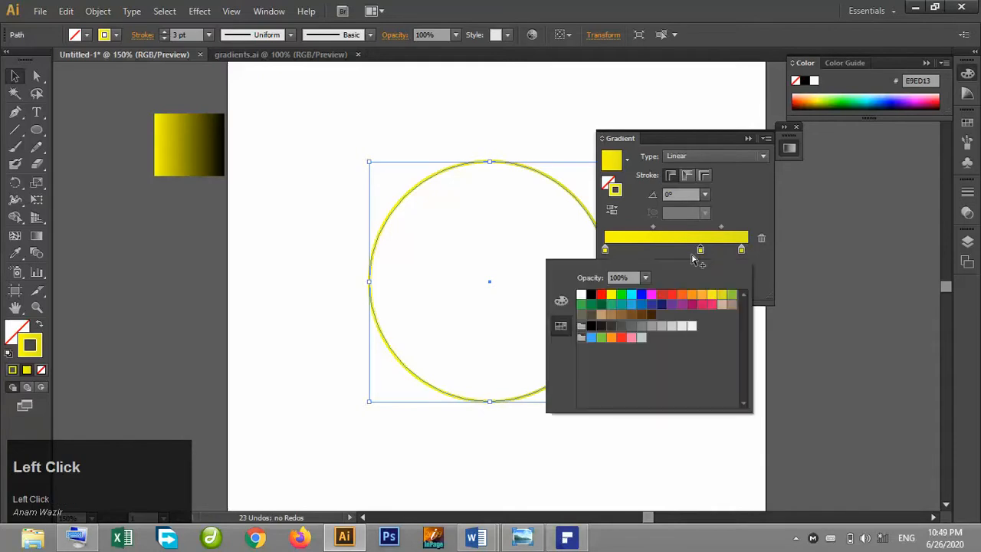
left_click(591, 297)
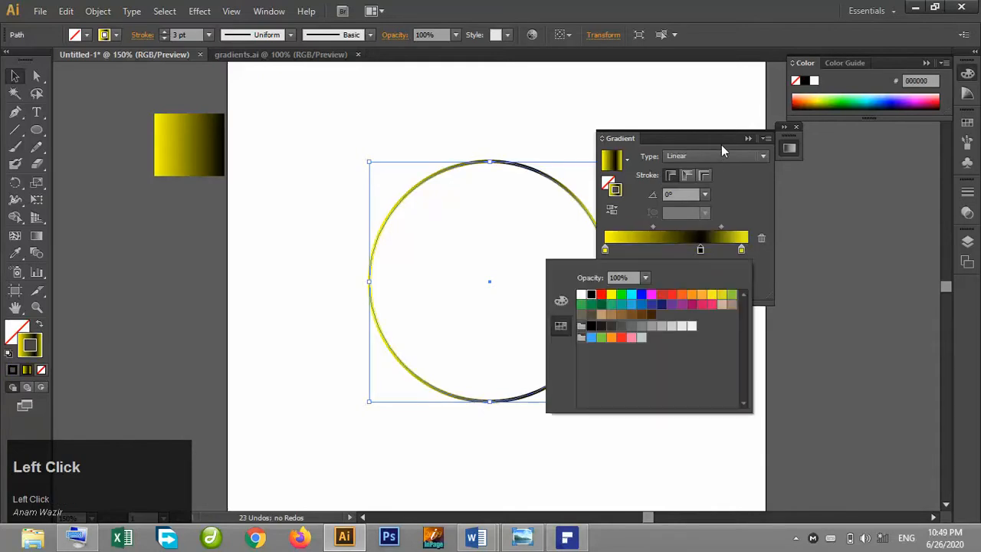
left_click(747, 142)
left_click(746, 142)
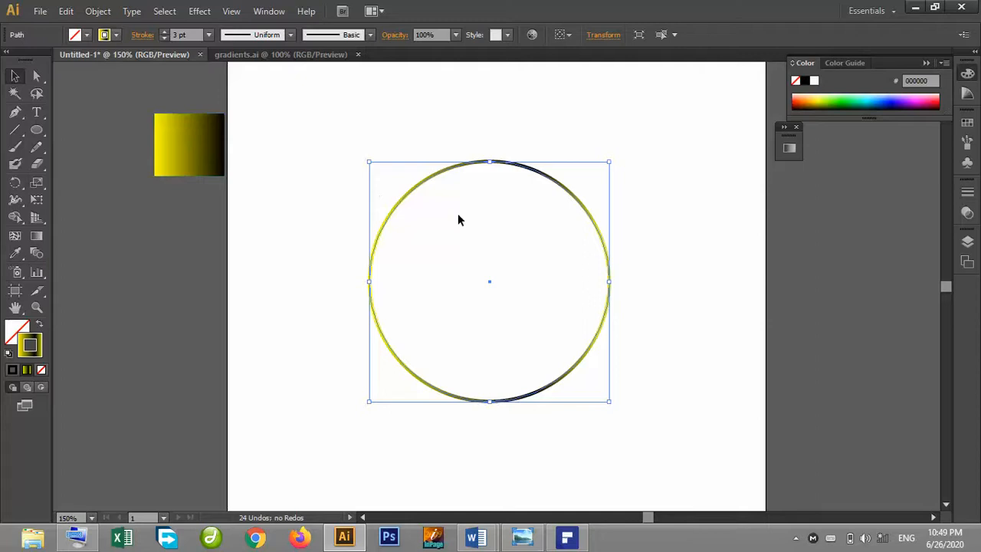
left_click(659, 148)
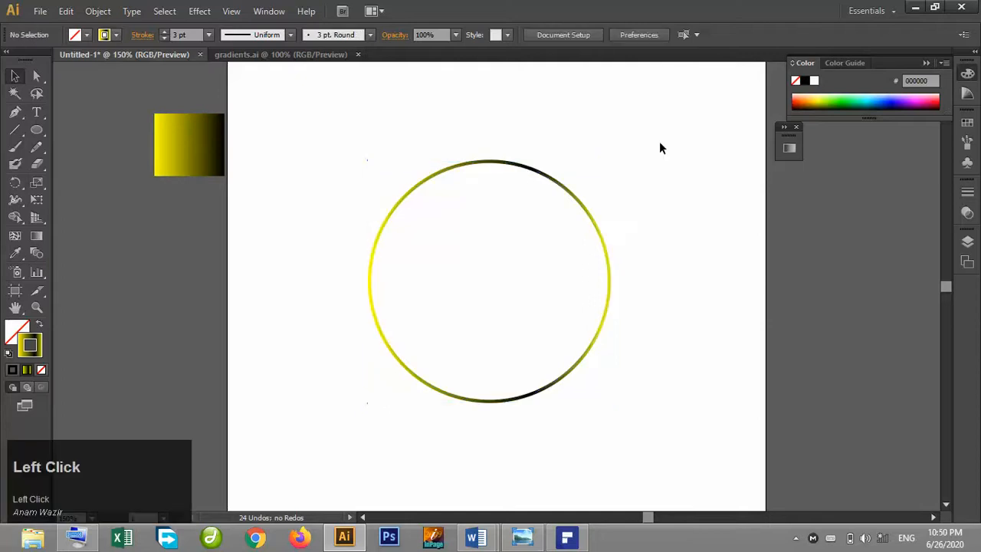
Make a smaller concentric copy of the circle with the Scale tool.
left_click(494, 164)
left_click(37, 183)
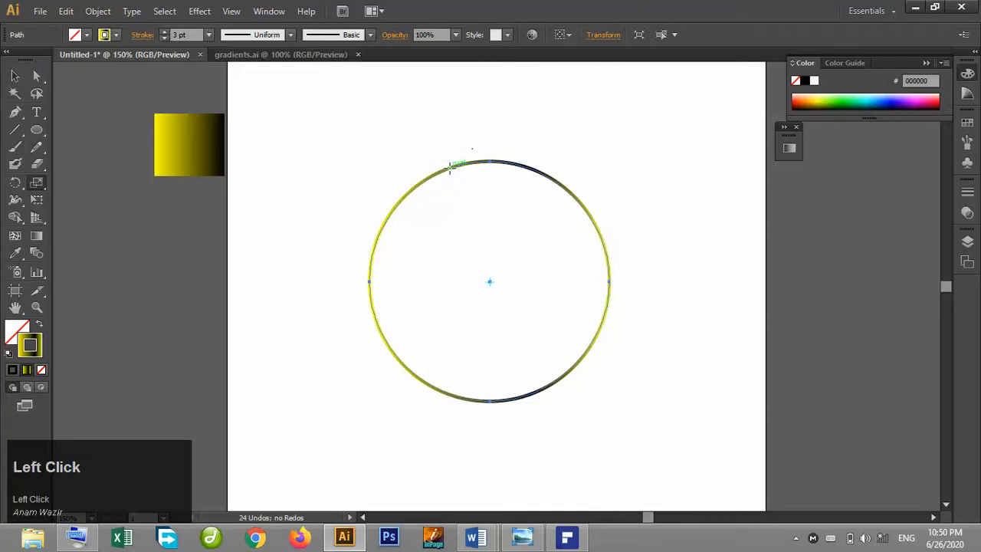
left_click_drag(450, 167, 457, 175)
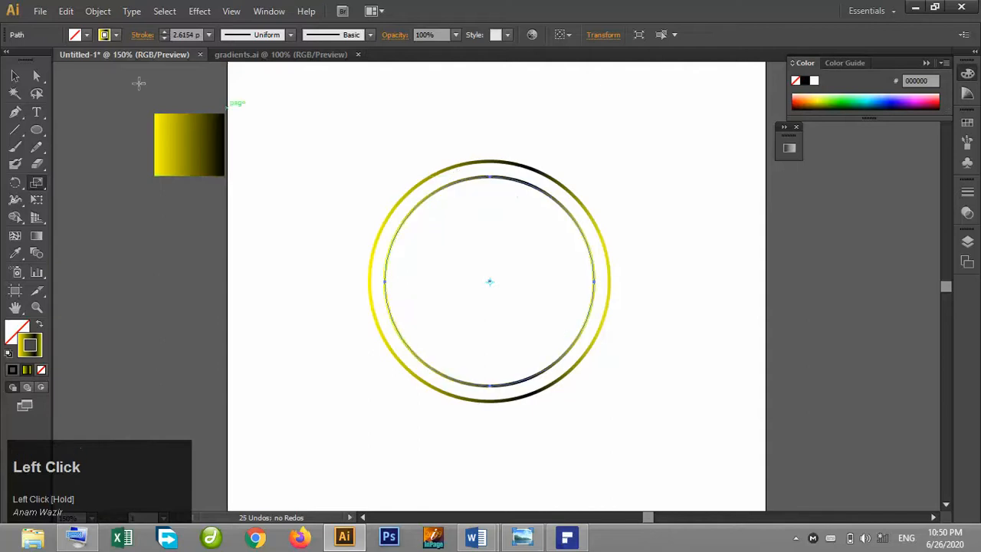
left_click(12, 79)
left_click(505, 138)
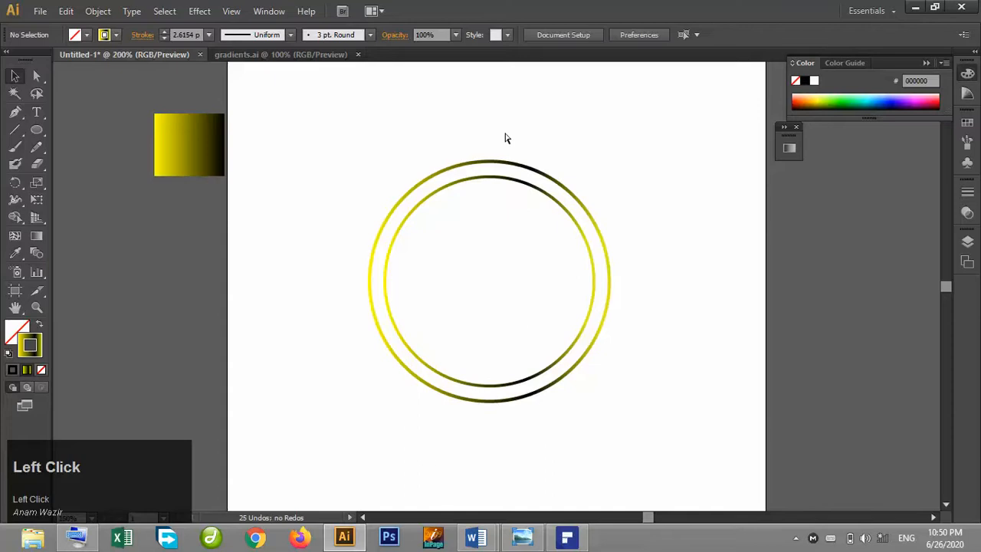
Group the two concentric circles together.
key("ctrl+plus")
left_click_drag(424, 105, 451, 157)
key("ctrl+g")
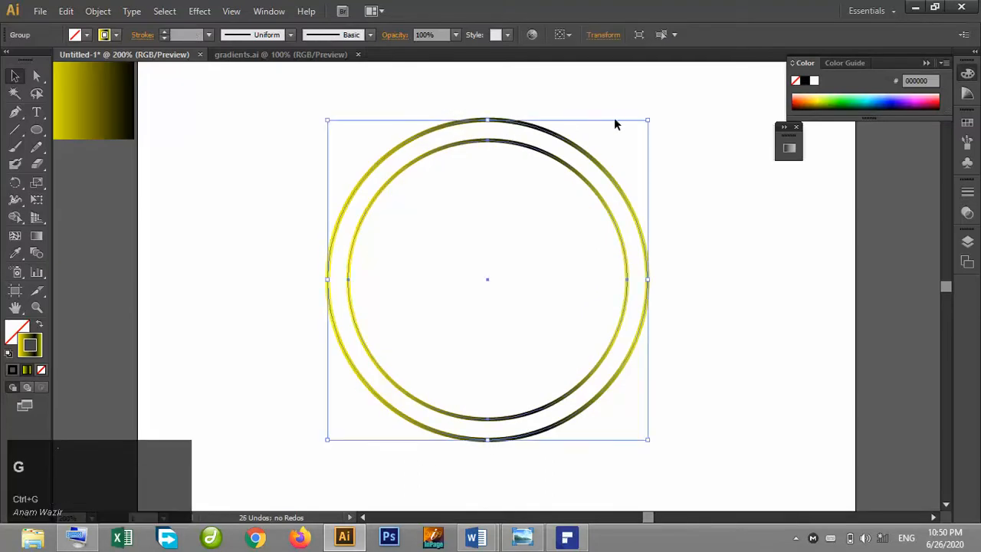
left_click(572, 112)
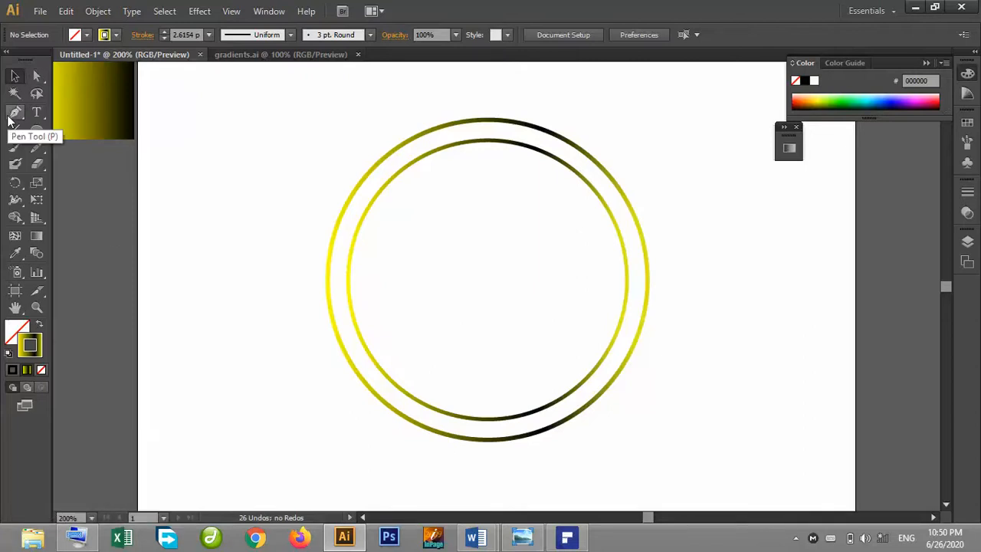
Draw a small circle about 31 px wide in the artboard's upper-left area.
left_click_drag(37, 128, 86, 164)
left_click_drag(178, 164, 224, 208)
left_click(15, 76)
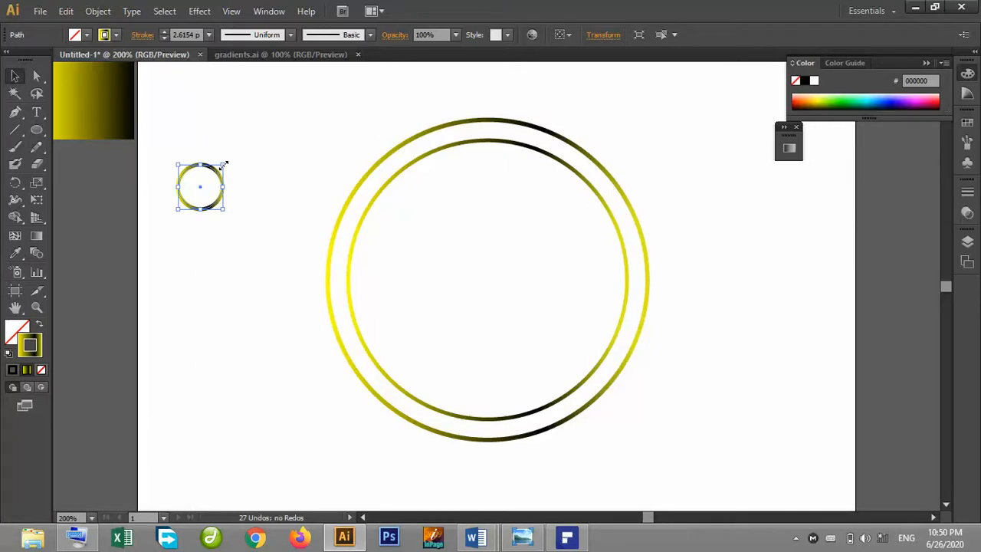
left_click(227, 149)
left_click(213, 167)
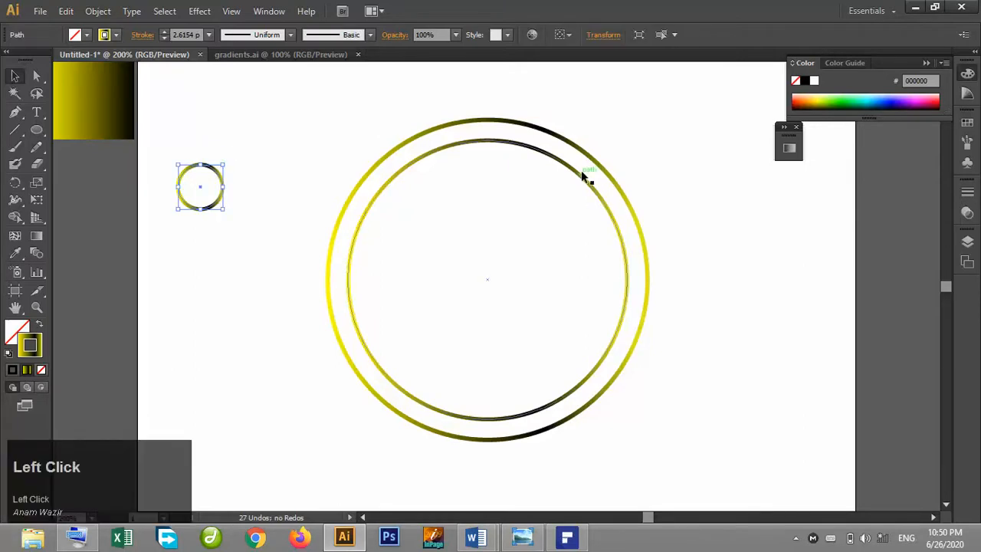
Apply a Pucker & Bloat effect of -39% to the small circle.
left_click(871, 11)
left_click(871, 58)
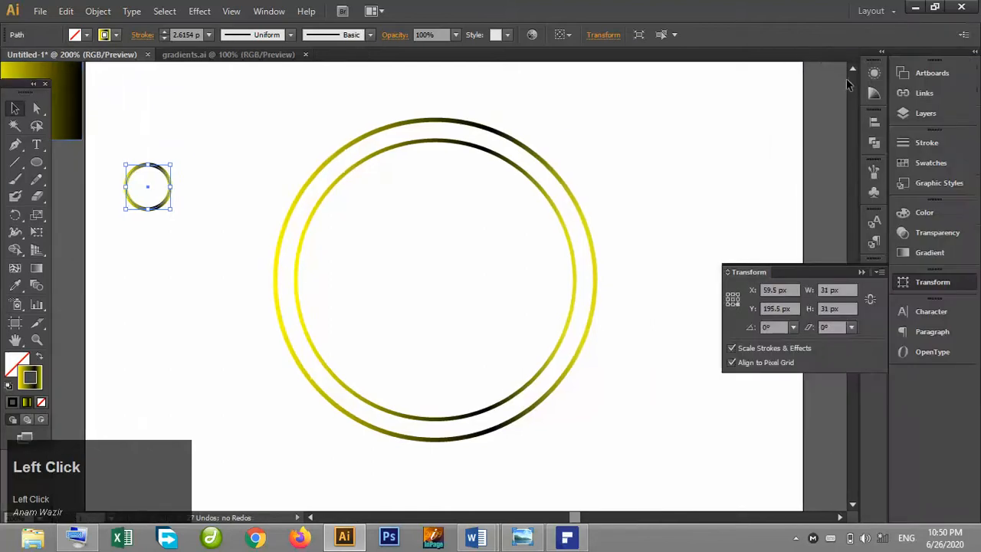
left_click(874, 72)
left_click(734, 216)
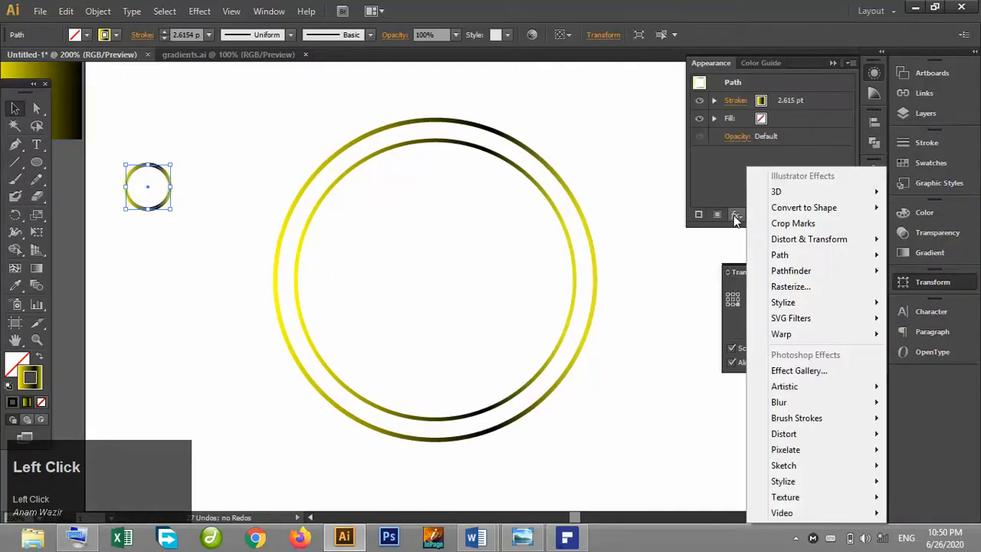
mouse_move(801, 242)
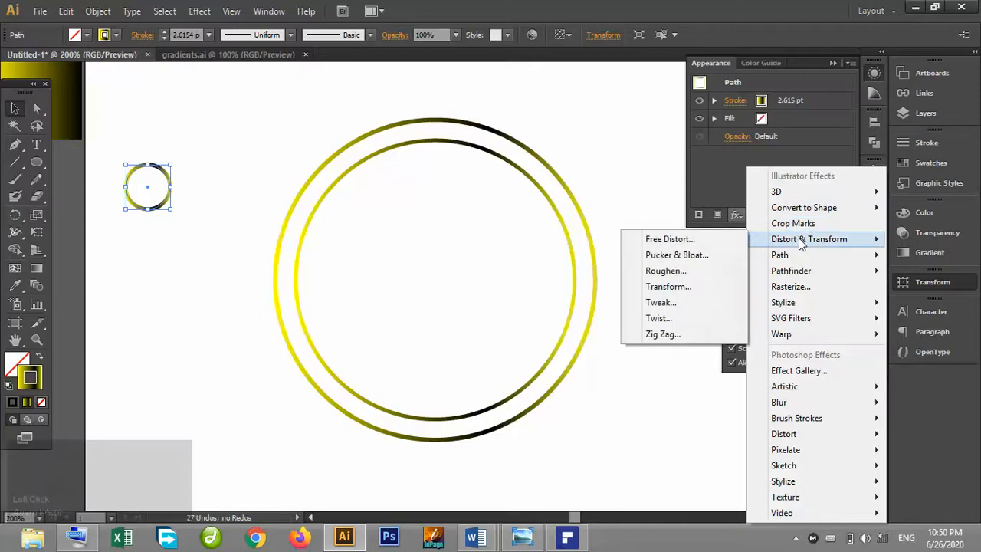
left_click(711, 254)
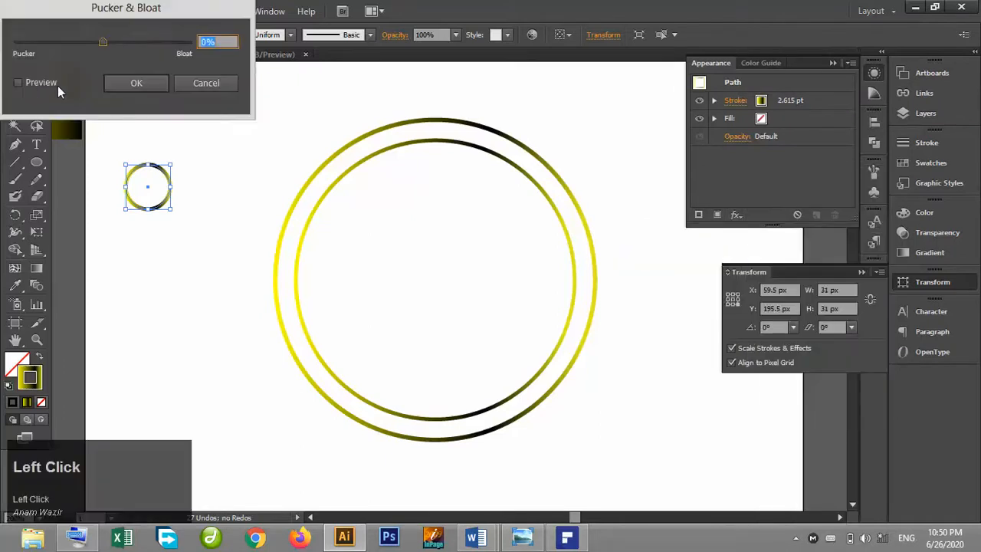
left_click(46, 87)
mouse_move(106, 42)
left_mouse_down()
mouse_move(143, 41)
mouse_move(88, 41)
left_mouse_up()
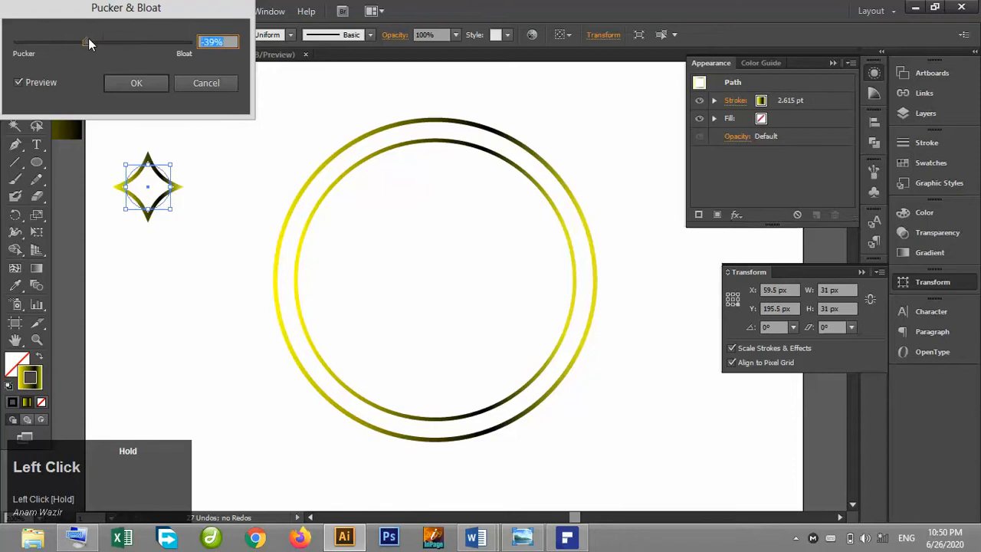
left_click(136, 83)
left_click(221, 125)
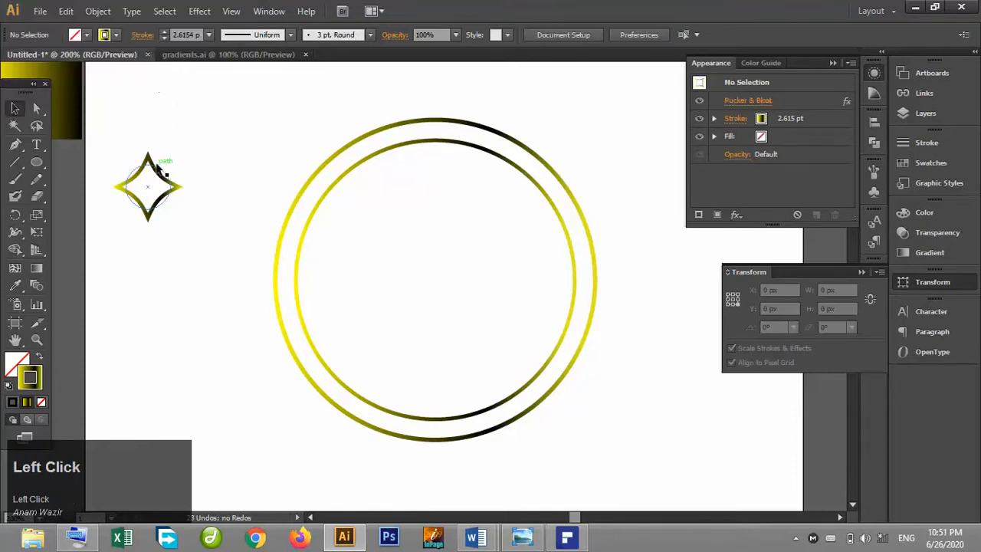
Shrink the star shape to about 10 px and move it onto the top of the outer ring.
mouse_move(155, 168)
left_mouse_down()
mouse_move(243, 162)
mouse_move(220, 155)
mouse_move(244, 158)
mouse_move(214, 182)
mouse_move(366, 175)
mouse_move(432, 132)
left_mouse_up()
left_click(227, 175)
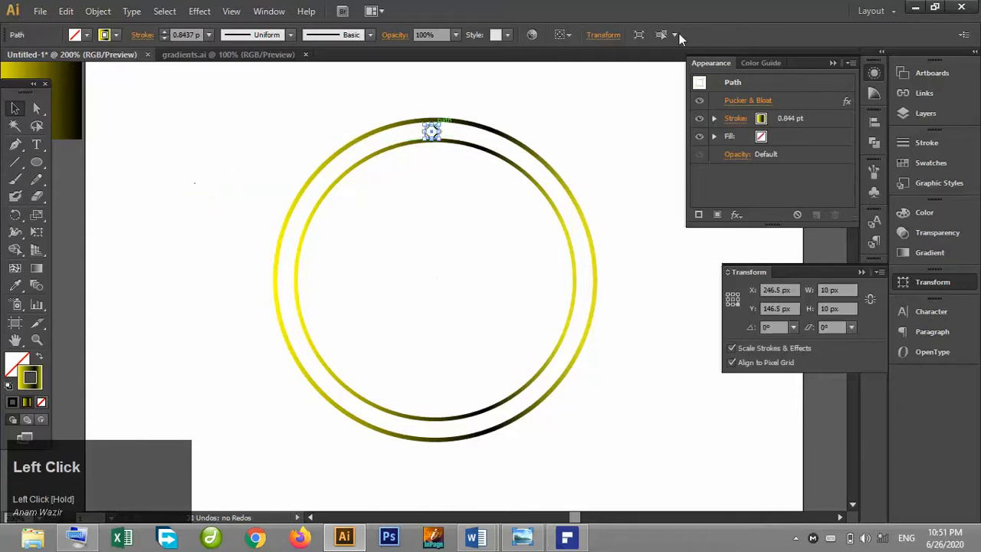
left_click(835, 62)
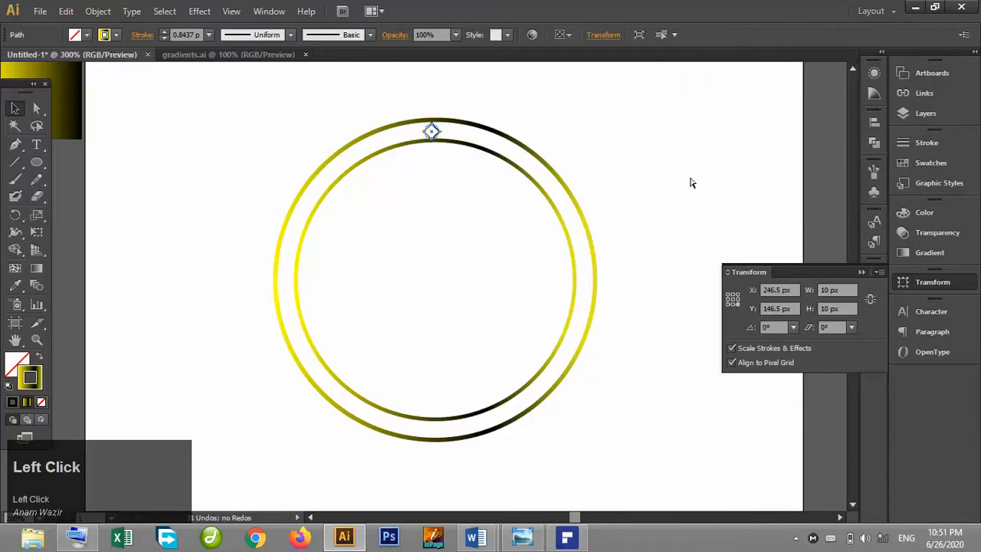
Set the star's stroke weight to 2 pt.
key("ctrl+plus")
left_click(16, 340)
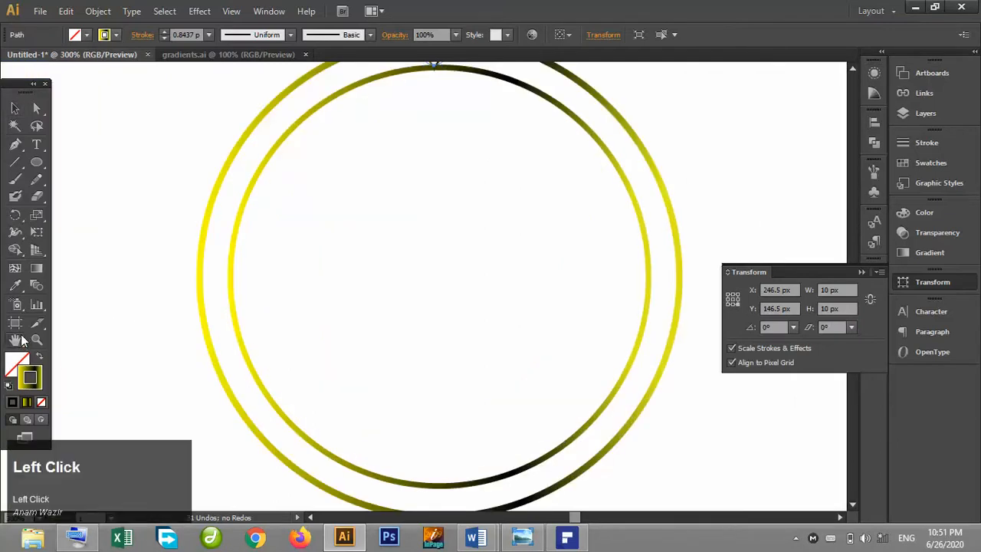
left_click_drag(449, 191, 402, 290)
left_click(15, 108)
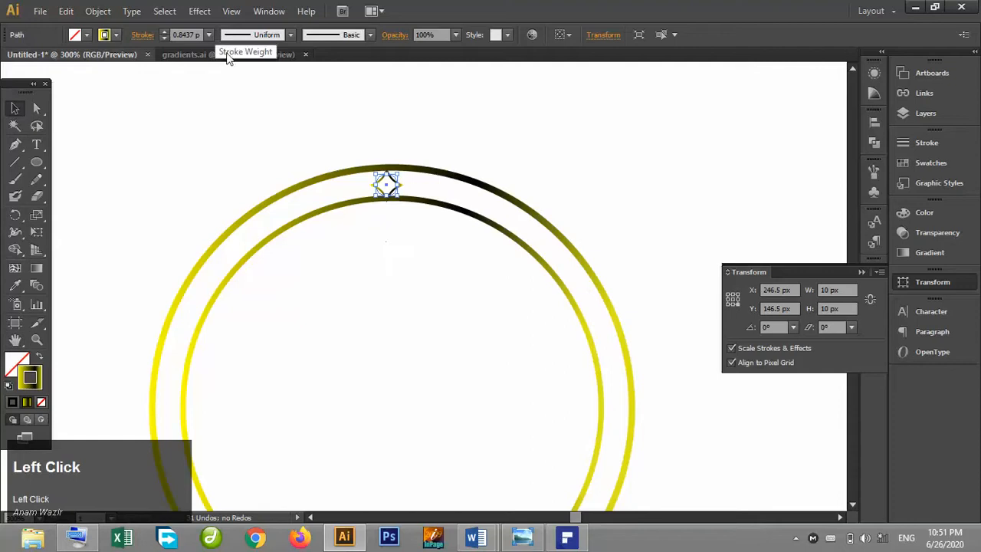
left_click(164, 31)
left_click(164, 31)
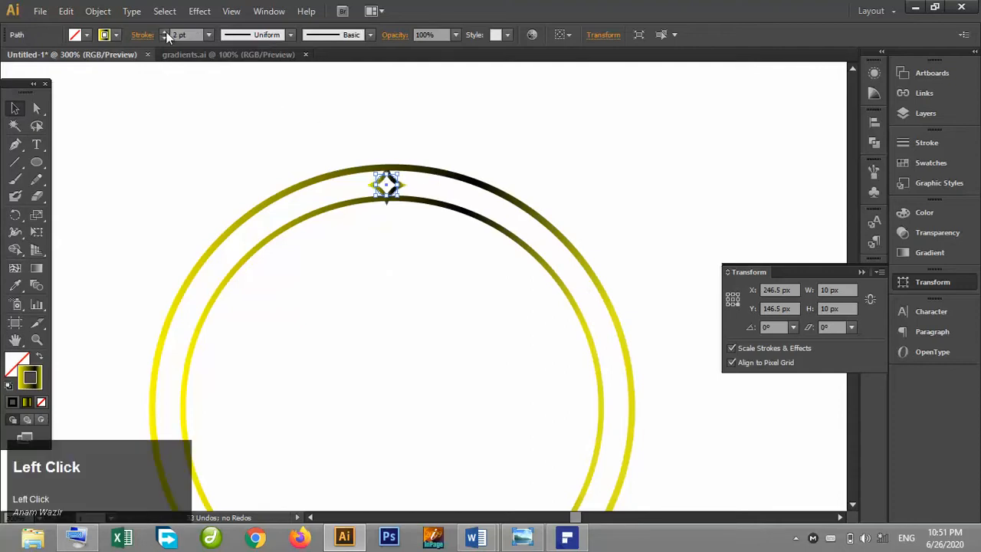
Shrink the star to about 6.5 px and nudge it up and right onto the outer ring.
left_click_drag(390, 179, 386, 188)
left_click(398, 149)
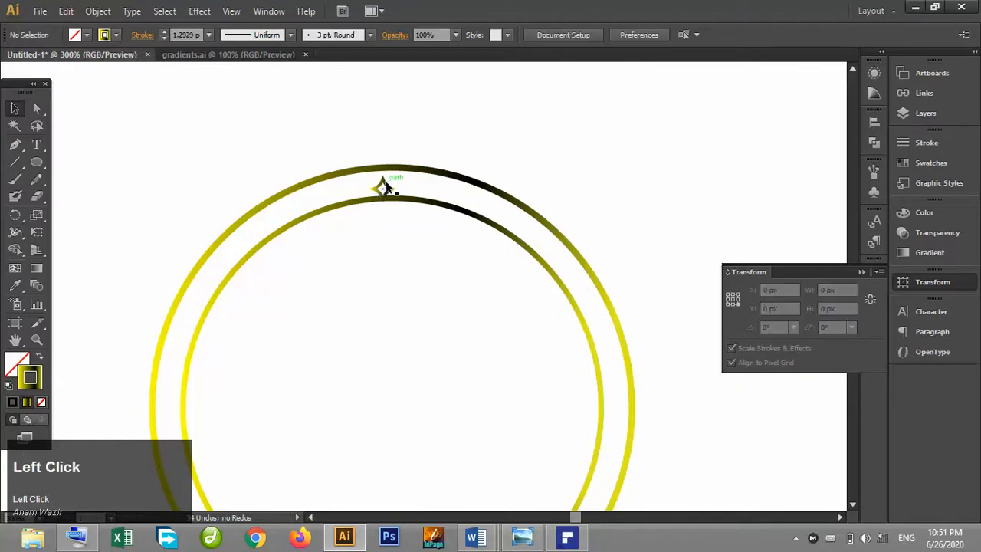
left_click(387, 184)
key("Up")
key("Right")
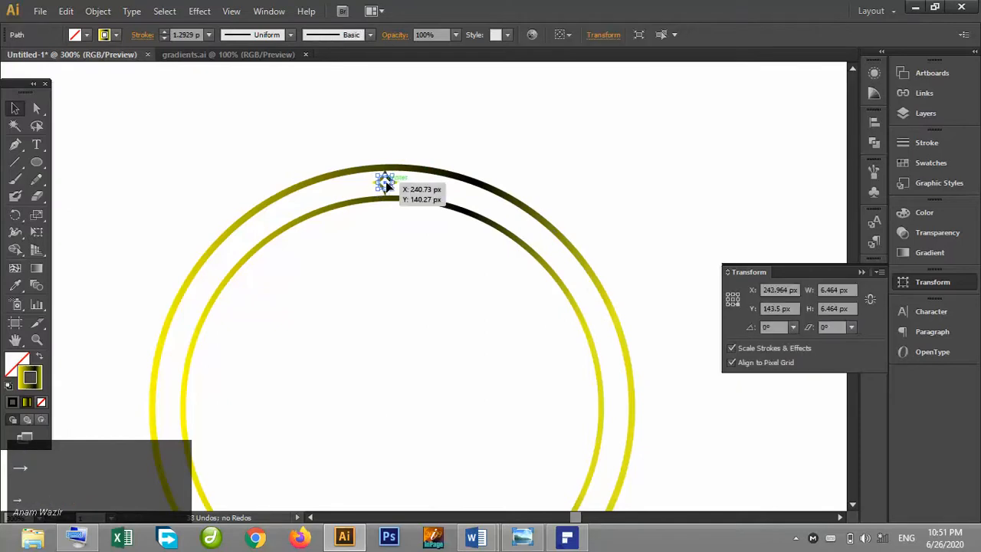
left_click(563, 132)
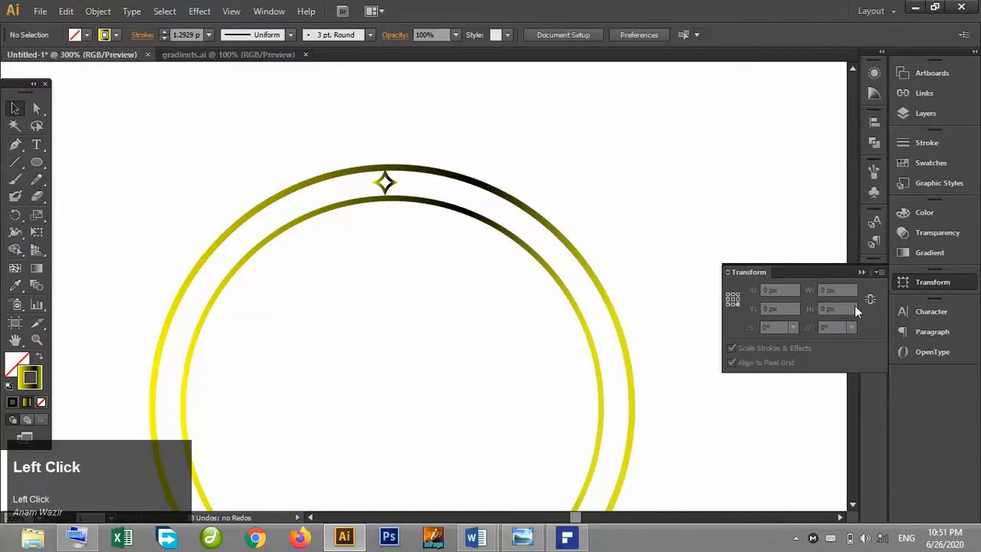
left_click(862, 273)
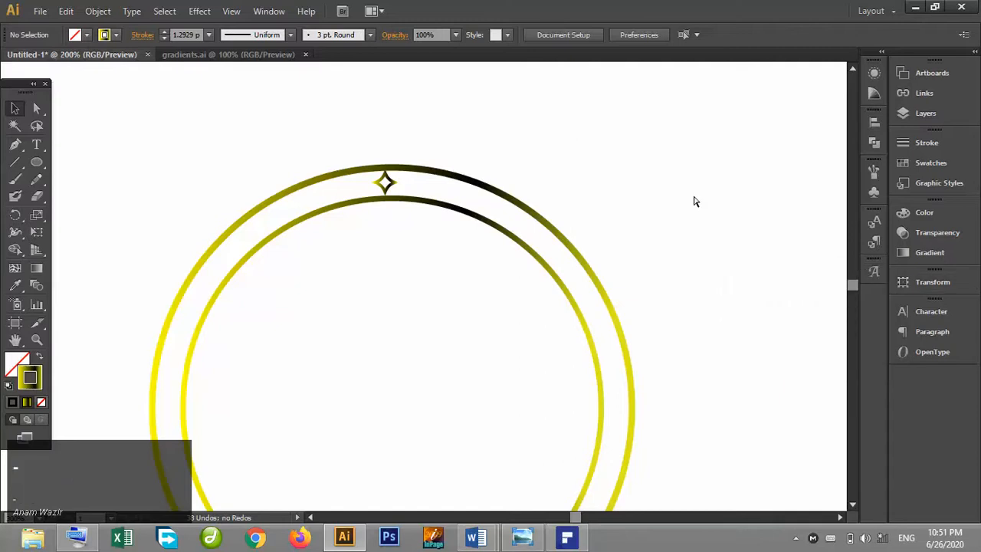
Rotate a copy of the star 10° around the ring's centre.
key("ctrl+minus")
left_click(15, 339)
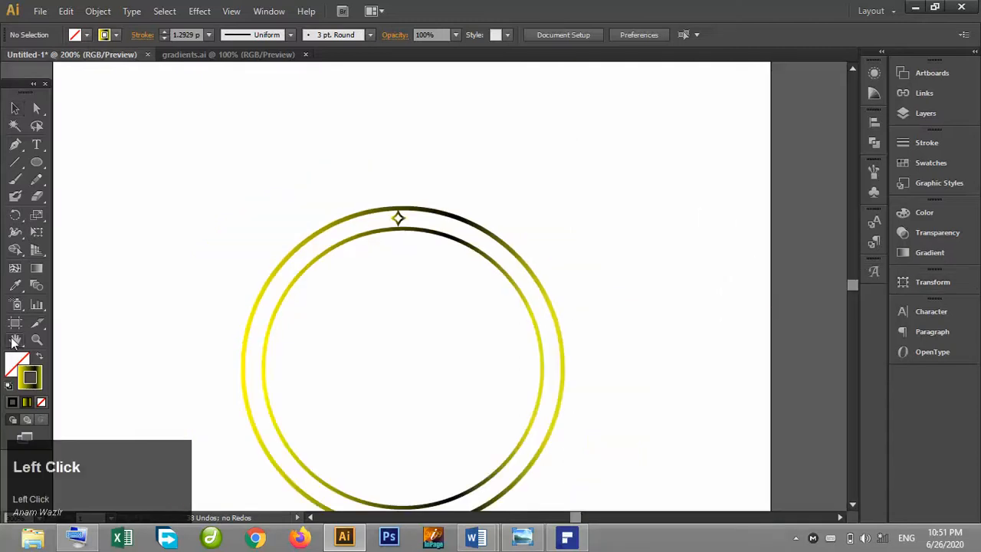
left_click_drag(361, 348, 351, 285)
left_click(15, 108)
left_click(386, 152)
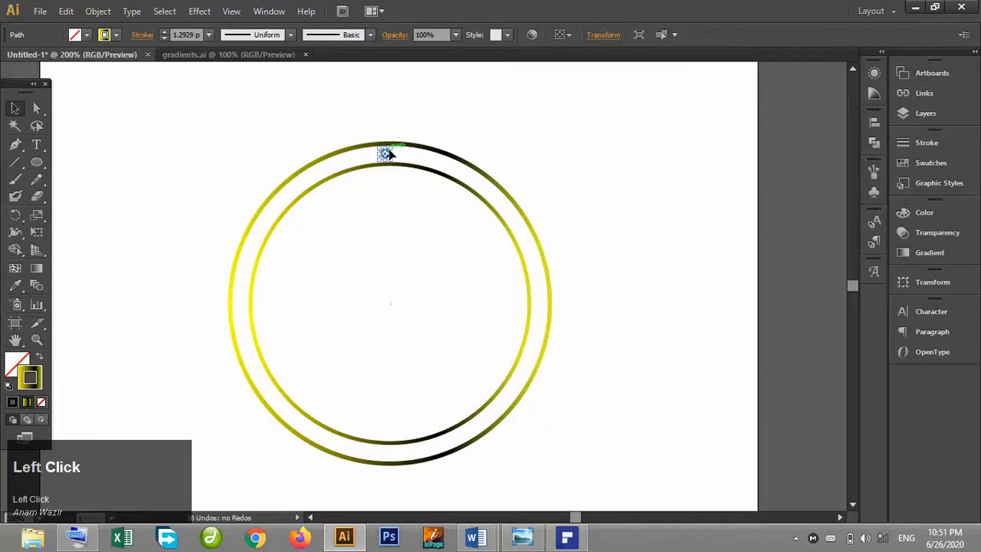
left_click(17, 215)
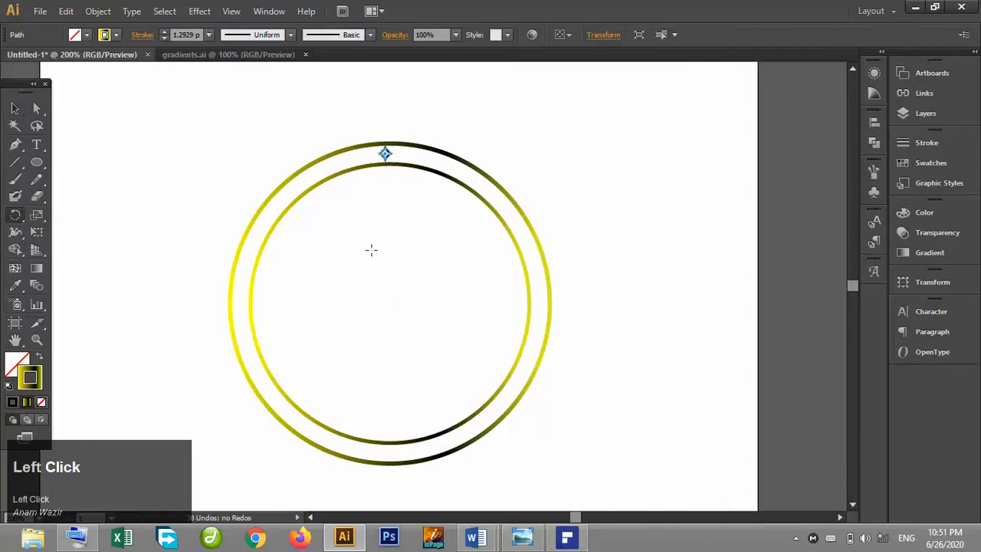
left_click(390, 305, "alt")
left_click(697, 221)
left_click(753, 167)
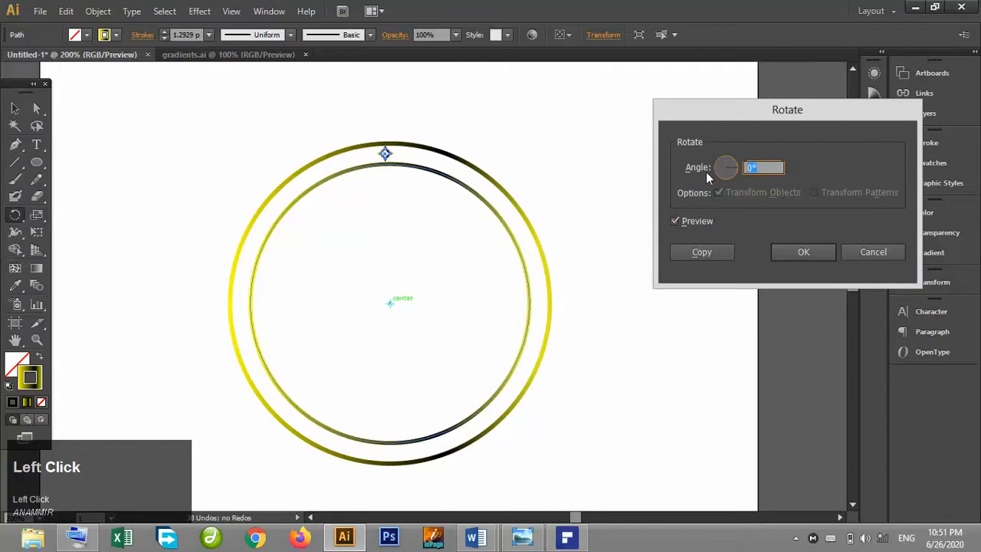
type("10")
left_click(699, 220)
left_click(700, 221)
left_click(702, 251)
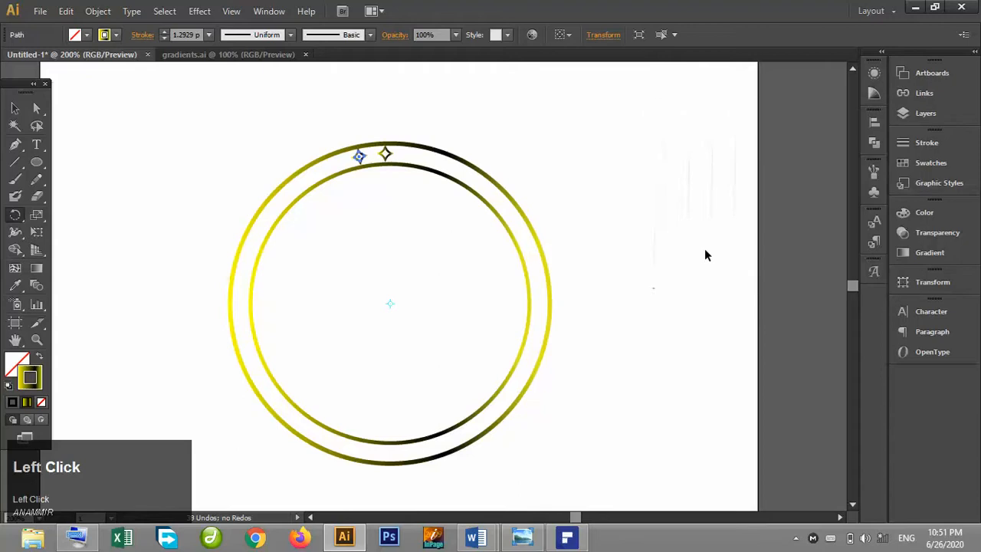
Repeat the rotated copy until stars run all the way around the ring.
key("ctrl+d")
key("ctrl+d")
key("ctrl+d")
key("ctrl+d")
key("ctrl+d")
key("ctrl+d")
key("ctrl+d")
key("ctrl+d")
key("ctrl+d")
key("ctrl+d")
key("ctrl+d")
key("ctrl+d")
key("ctrl+d")
key("ctrl+d")
key("ctrl+d")
key("ctrl+d")
key("ctrl+d")
key("ctrl+d")
key("ctrl+d")
key("ctrl+d")
key("ctrl+d")
key("ctrl+d")
key("ctrl+d")
key("ctrl+d")
key("ctrl+d")
key("ctrl+d")
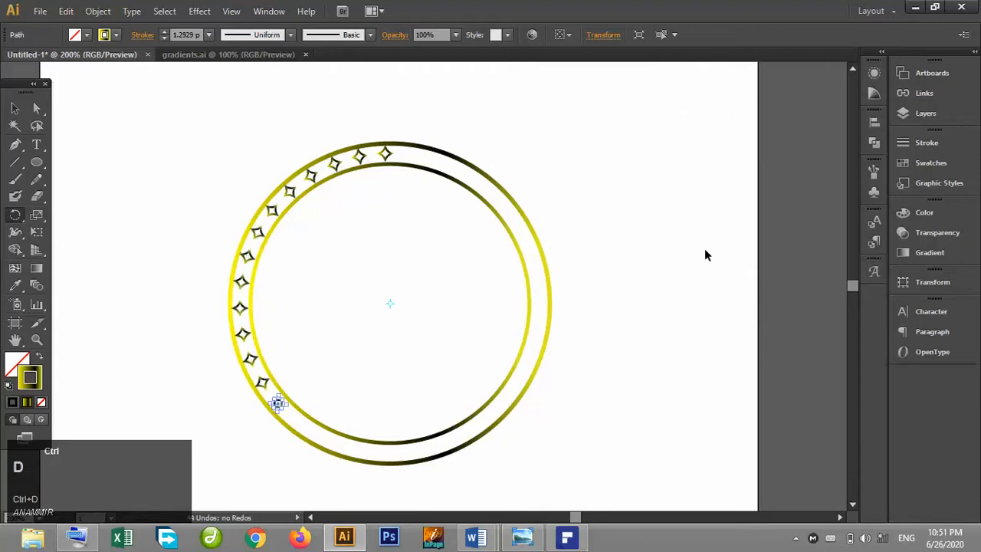
key("ctrl+d")
key("ctrl+d")
key("ctrl+d")
key("ctrl+d")
key("ctrl+d")
Select all the stars without the rings and group them.
left_click(16, 110)
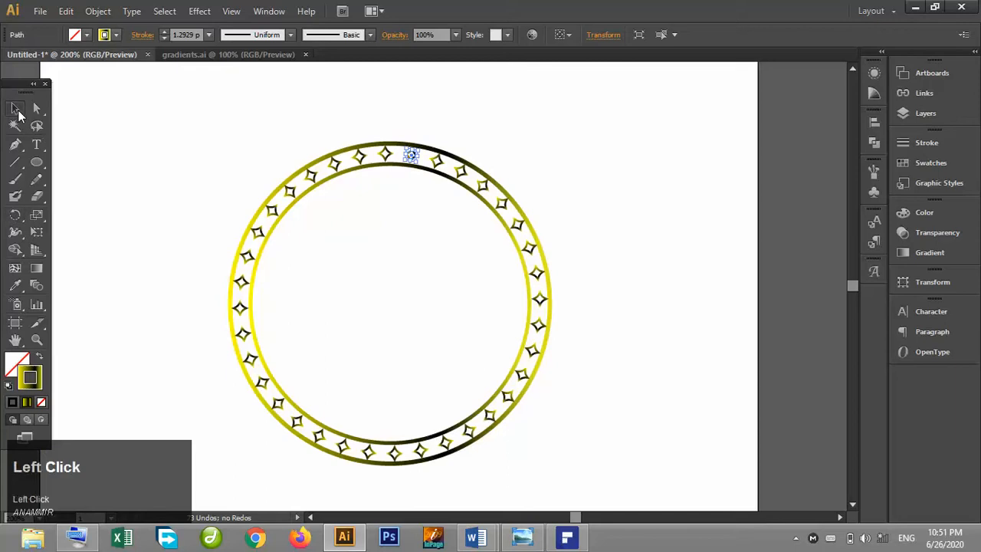
left_click_drag(204, 137, 563, 481)
left_click(466, 430, "shift")
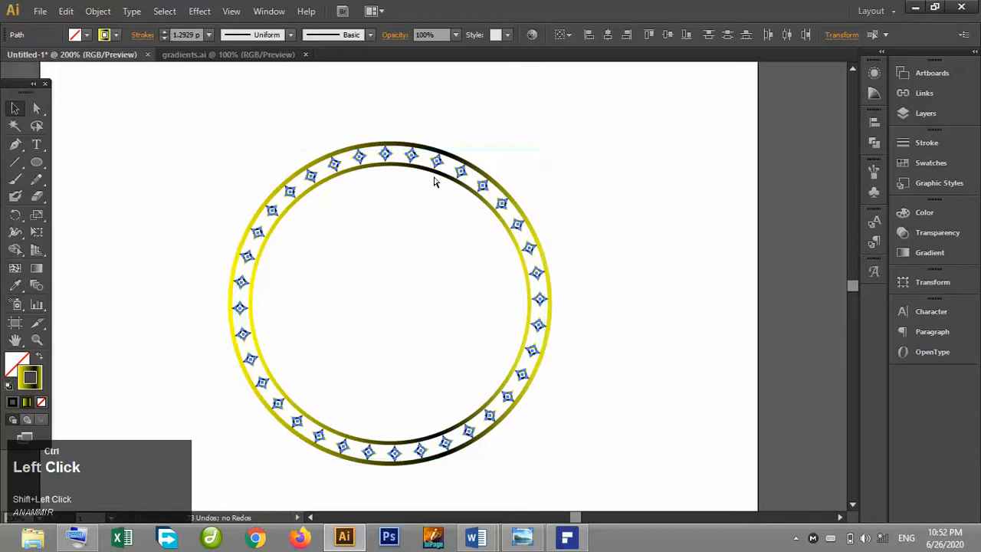
key("ctrl+g")
left_click(548, 126)
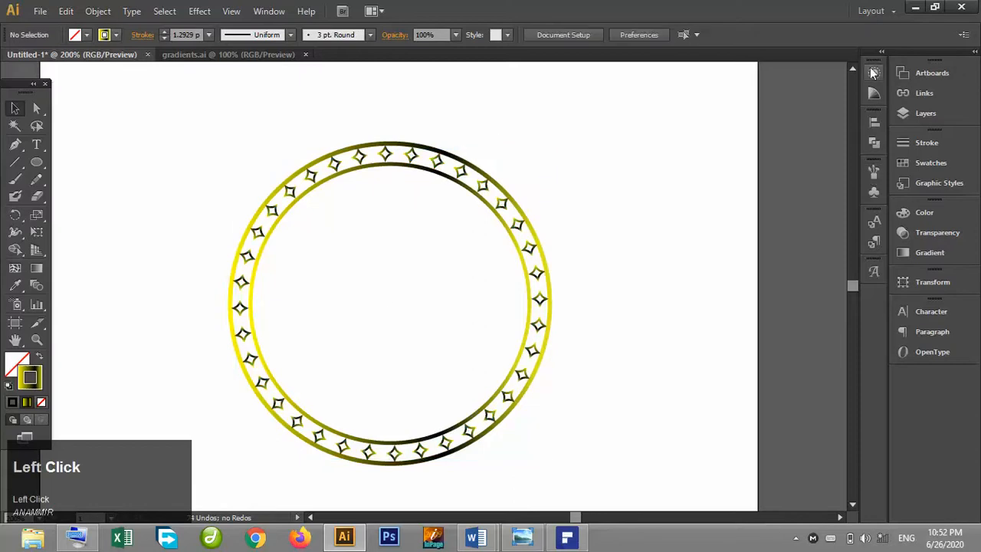
Examine the reference image in Photo Viewer, zooming into its top ornament, and return to Illustrator.
left_click(523, 538)
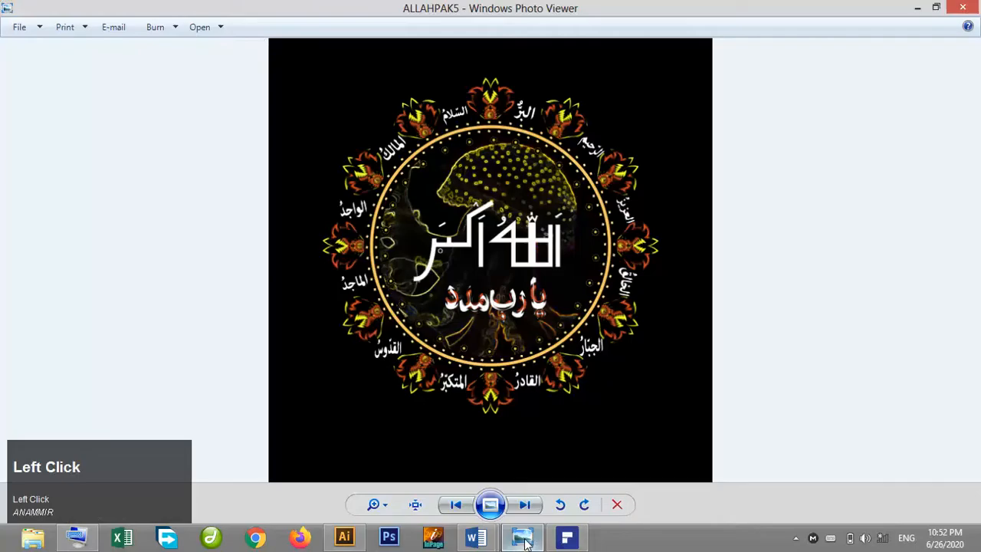
left_click(523, 538)
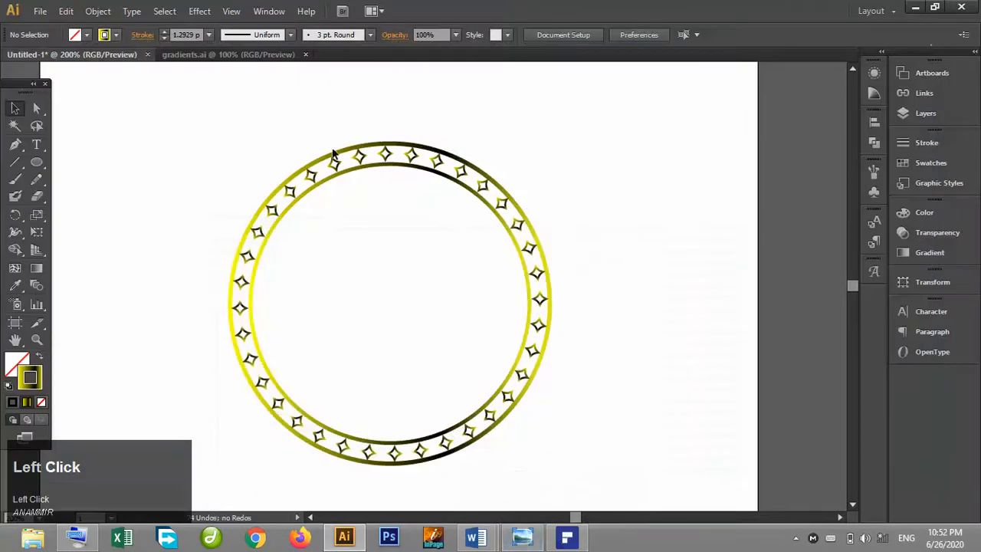
left_click(521, 538)
left_click(523, 538)
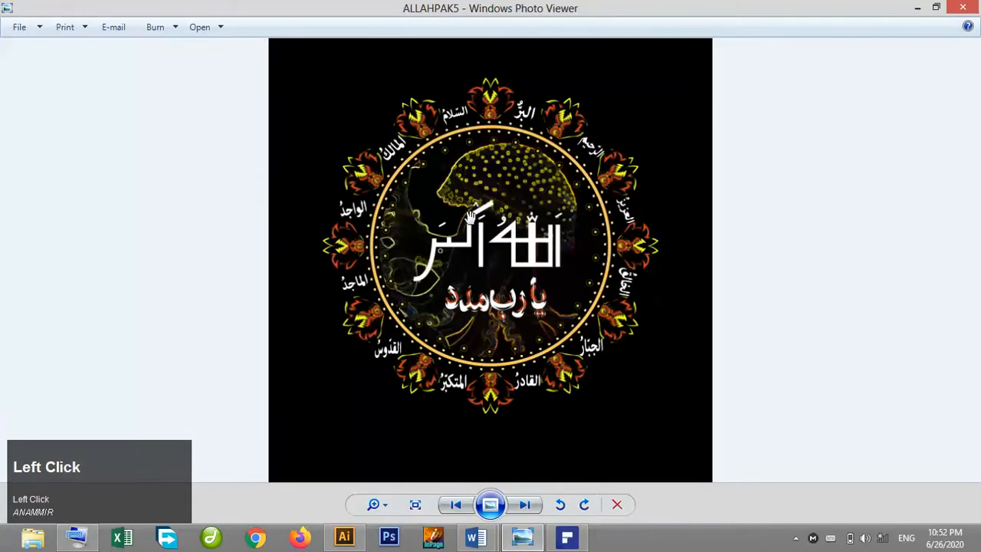
scroll(470, 218, "up", 6)
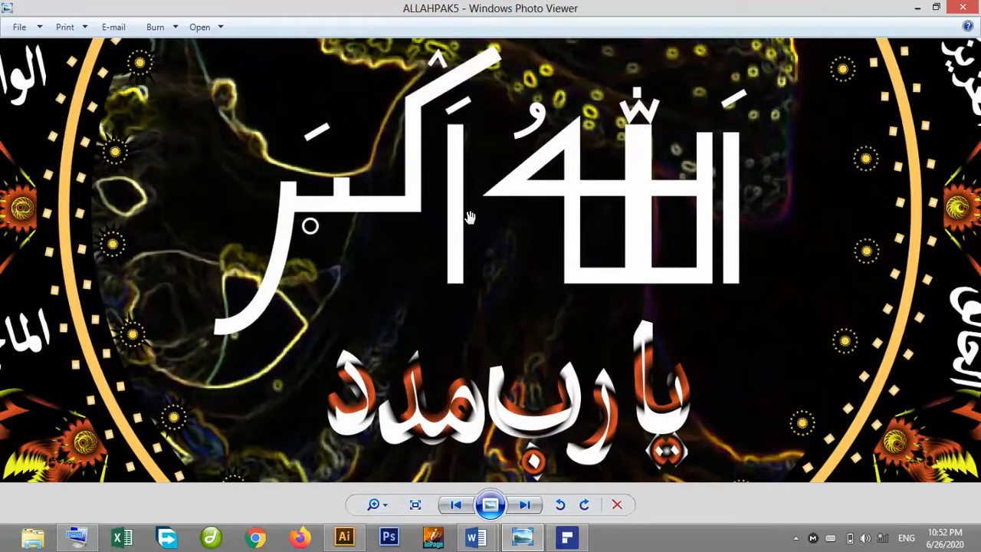
left_click_drag(435, 98, 440, 507)
left_click_drag(419, 159, 387, 311)
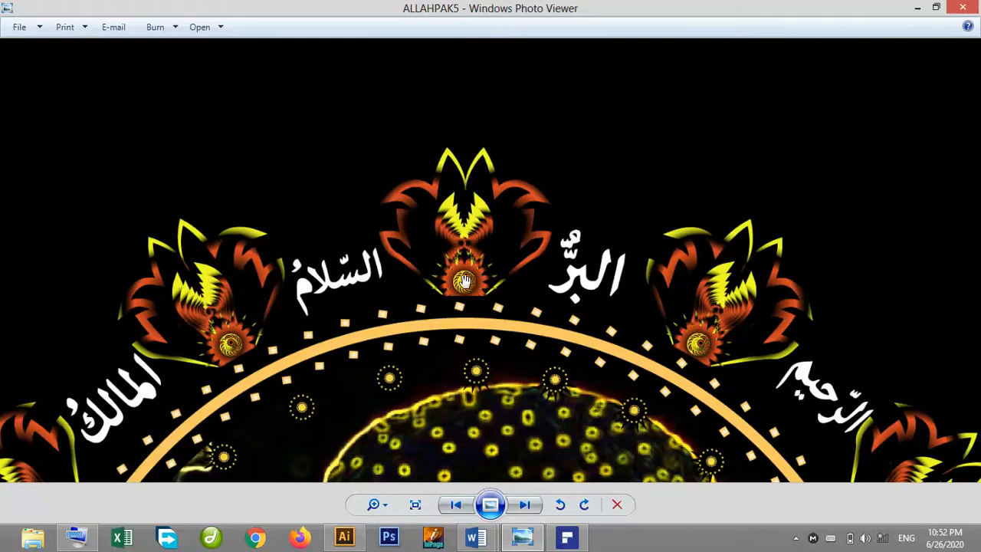
left_click(363, 530)
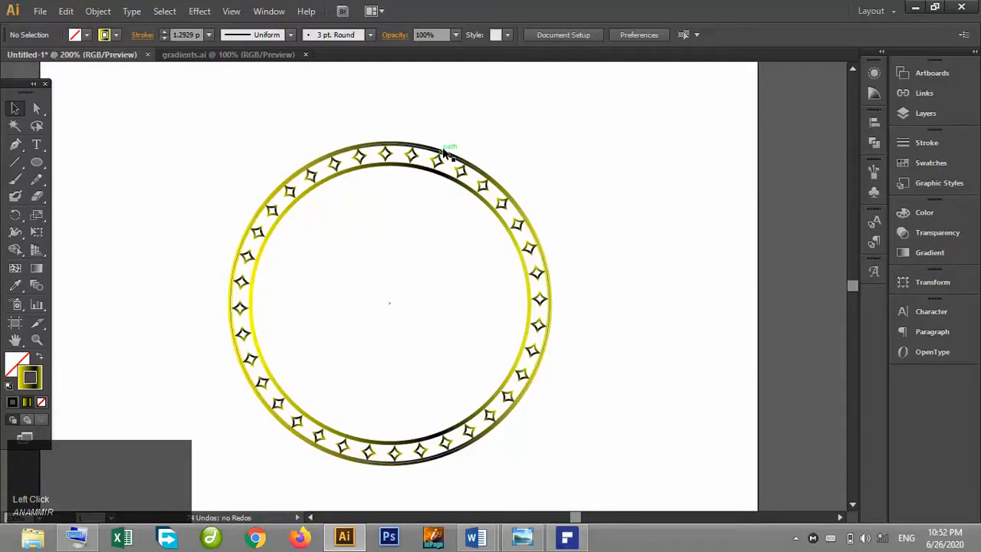
Zoom in to inspect the ornament sitting on top of the ring.
key("ctrl+plus")
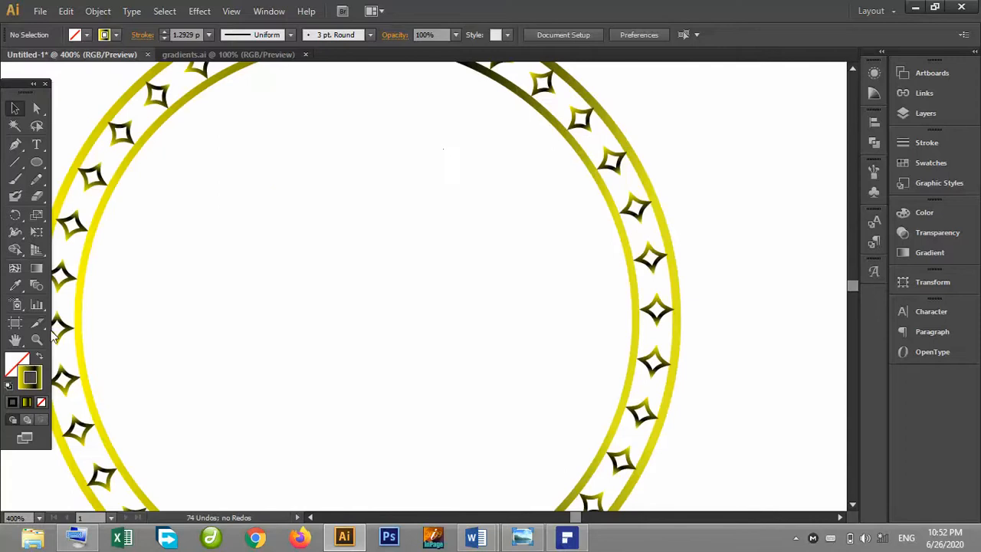
left_click(15, 339)
left_click_drag(248, 184, 403, 412)
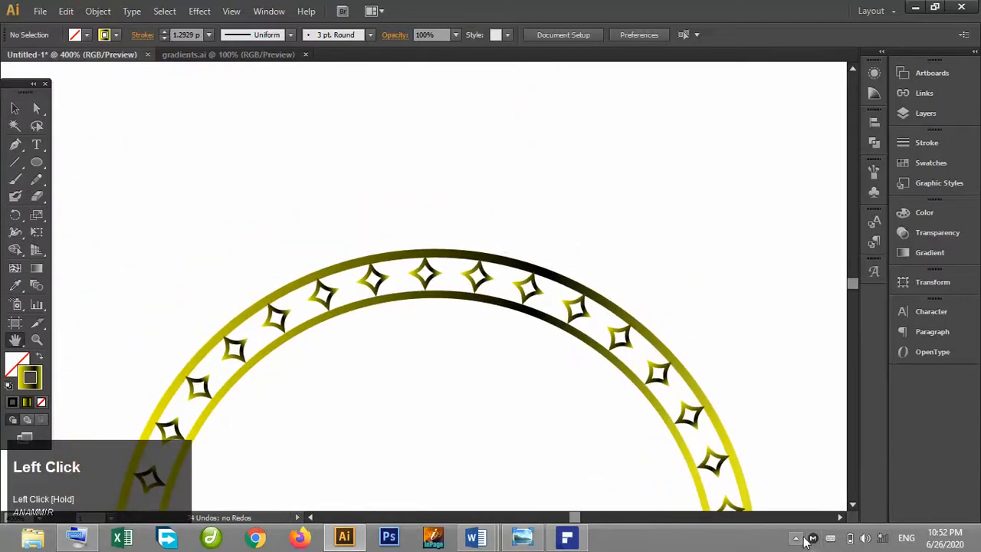
left_click(797, 539)
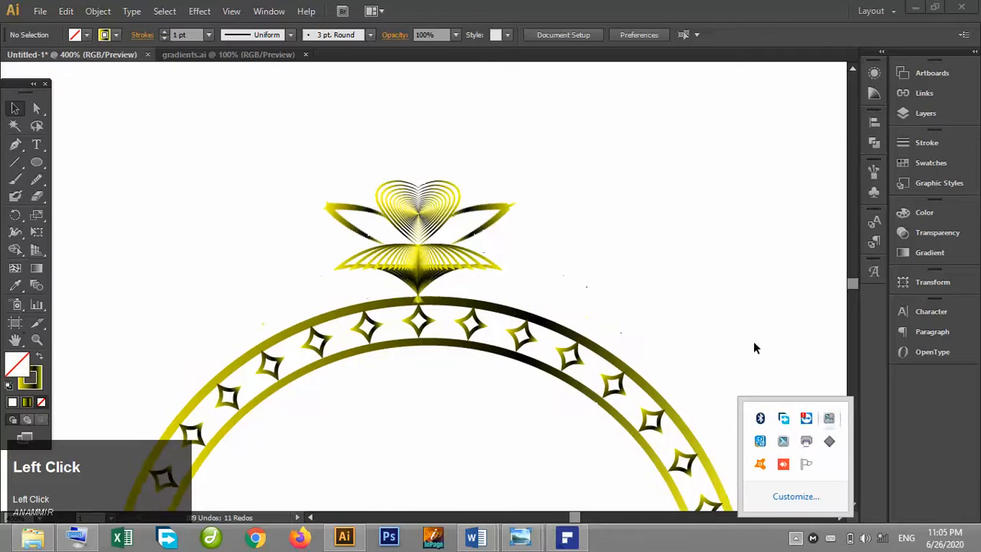
left_click(736, 323)
key("ctrl+plus")
key("ctrl+plus")
key("ctrl+plus")
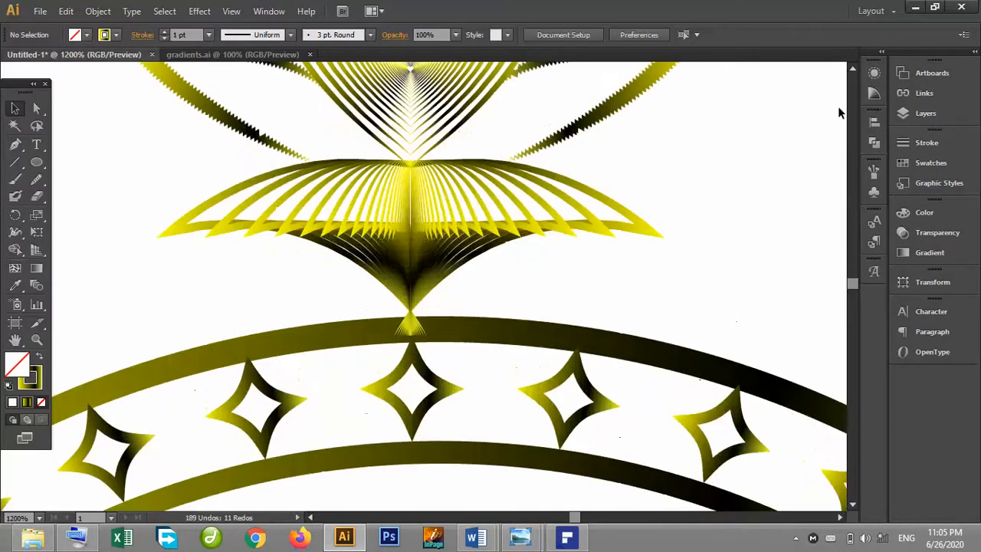
left_click(852, 69)
left_click(853, 69)
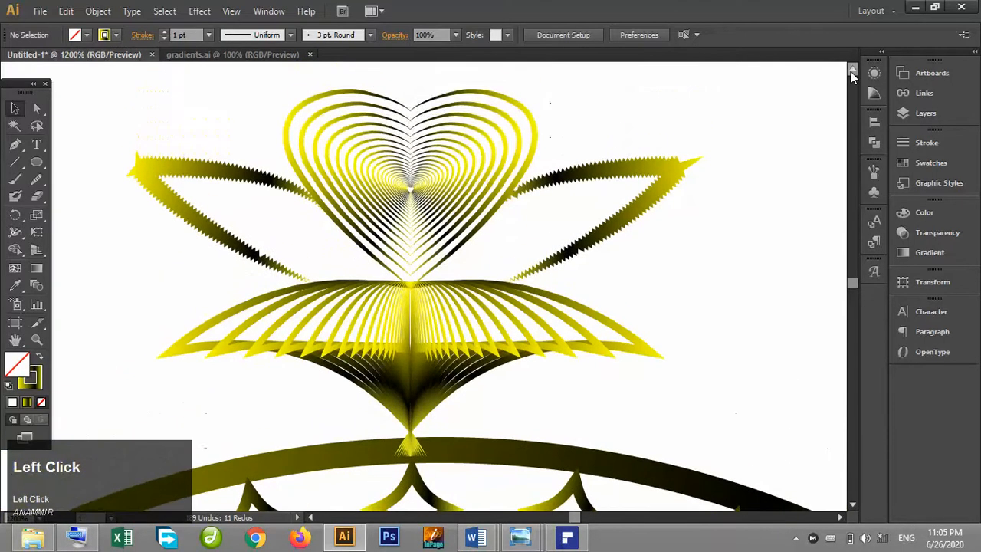
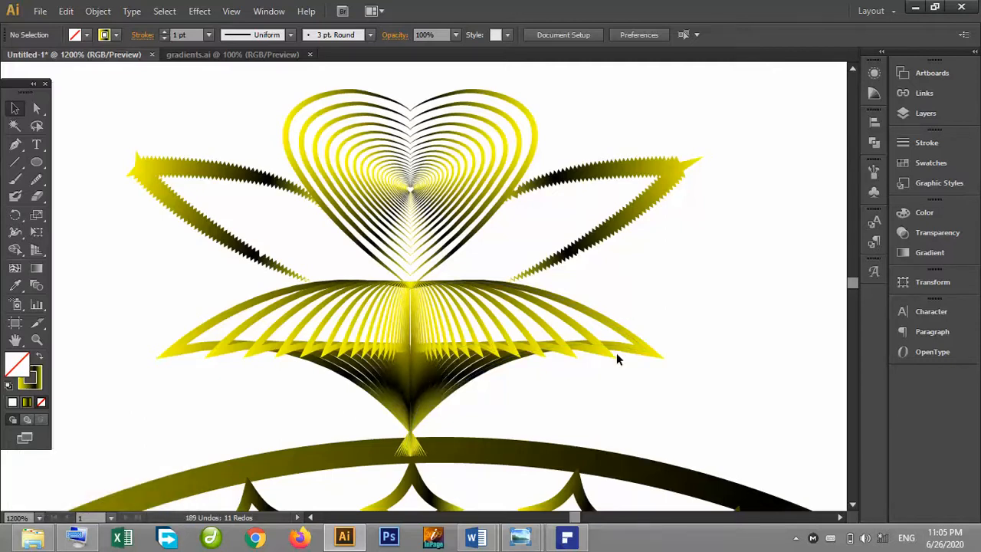
Duplicate the ring's top ornament to a spare copy off to the upper left of the ring.
left_click(853, 505)
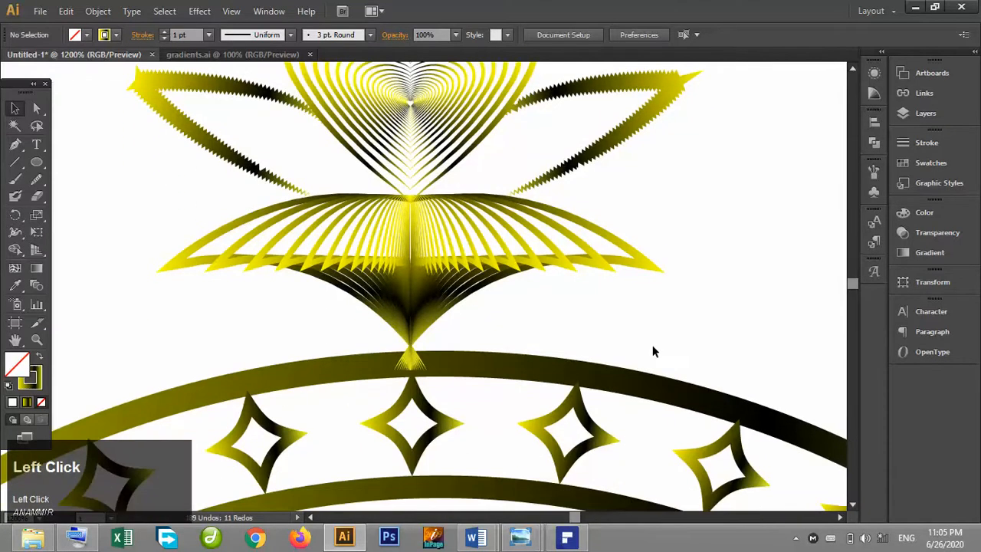
key("ctrl+minus")
key("ctrl+minus")
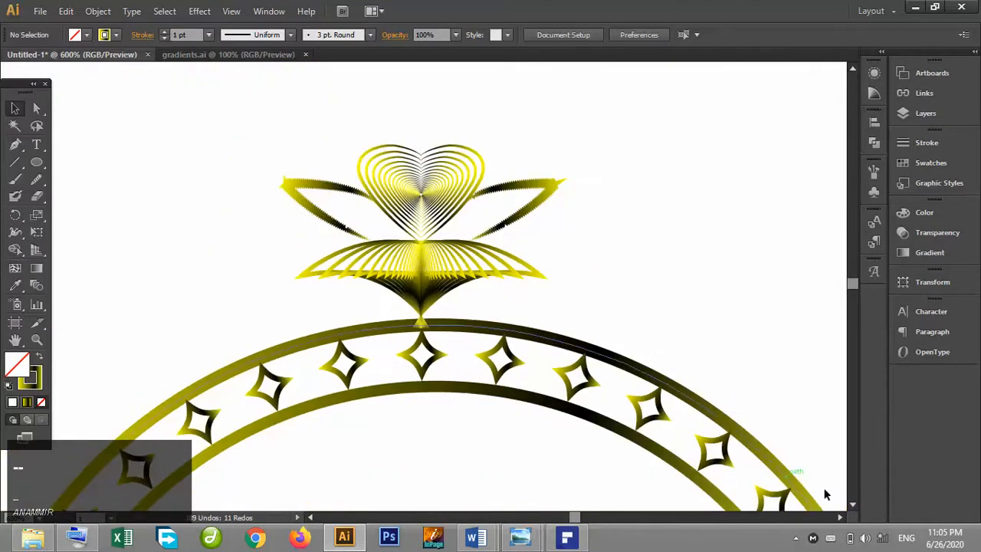
left_click(852, 505)
key("ctrl+minus")
key("ctrl+minus")
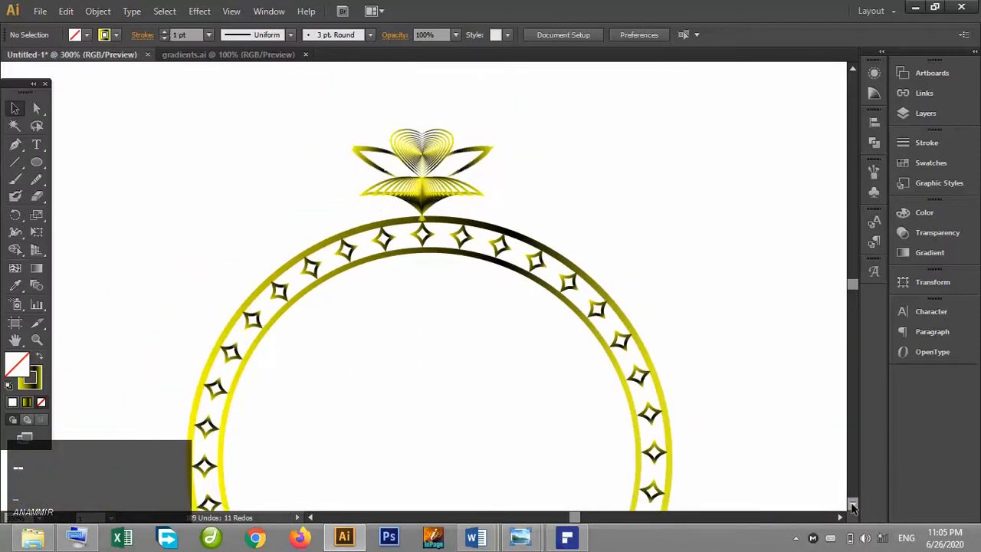
left_click(853, 505)
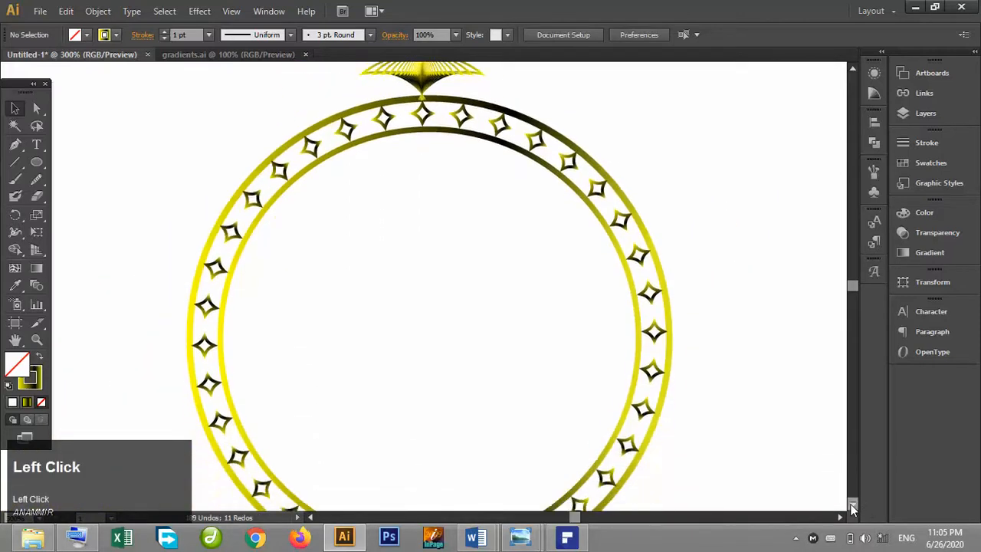
left_click(853, 507)
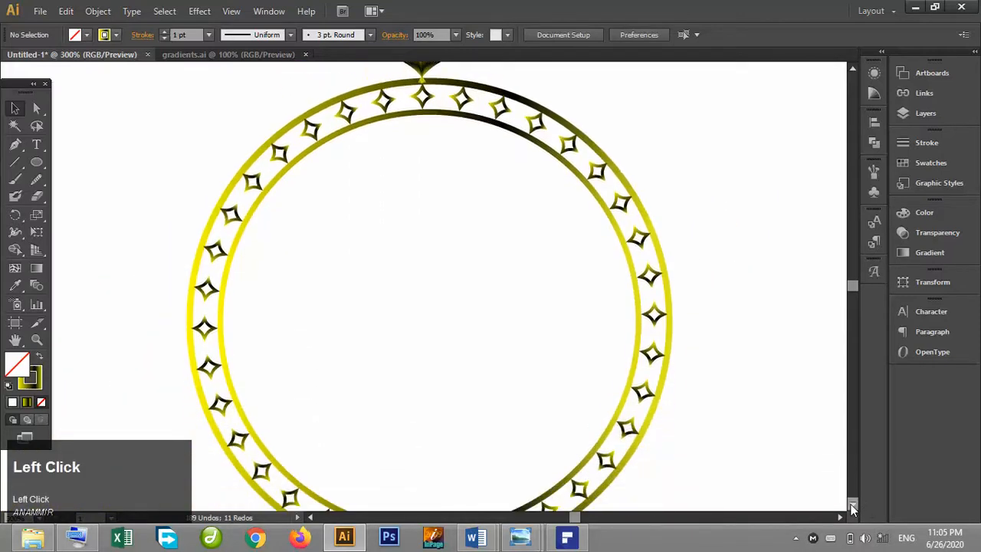
left_click(853, 69)
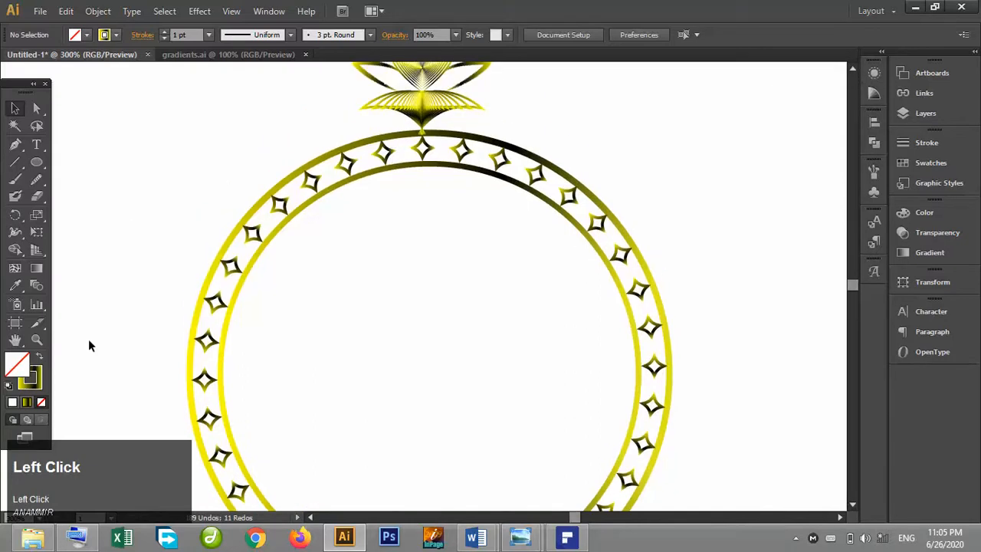
left_click(852, 69)
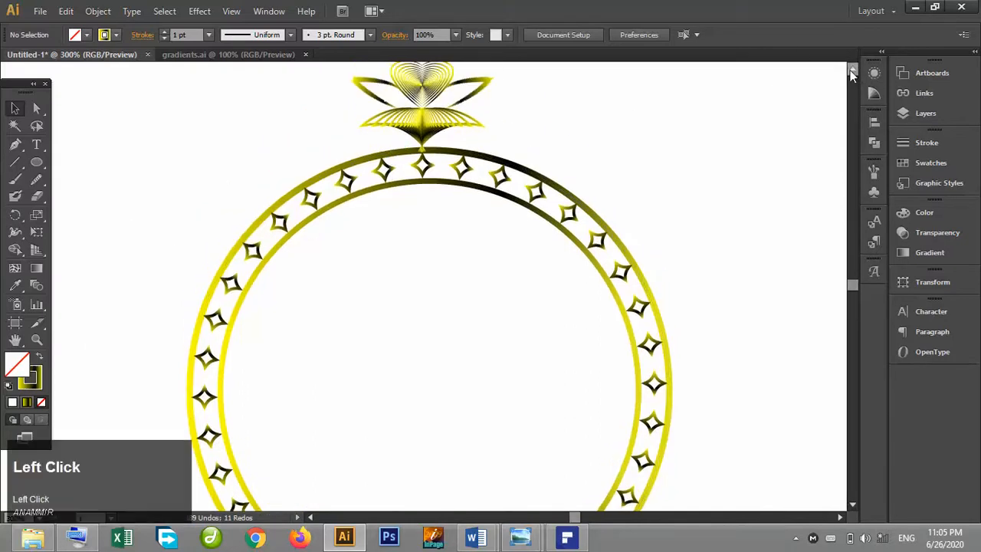
left_click(852, 71)
left_click(400, 122)
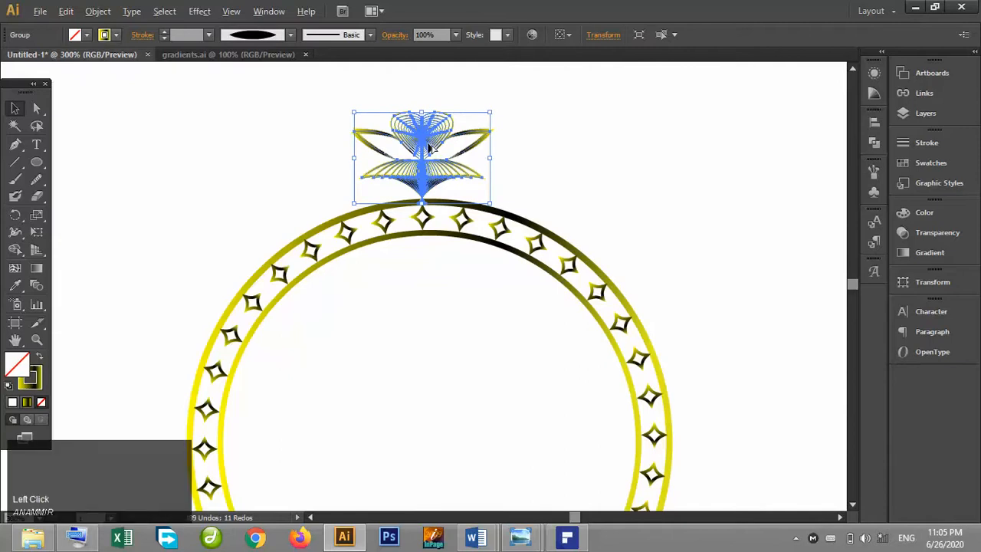
left_click_drag(431, 148, 142, 136)
left_click_drag(305, 157, 309, 155)
left_click(309, 156)
Scale down the ornament sitting on top of the ring.
left_click(427, 147)
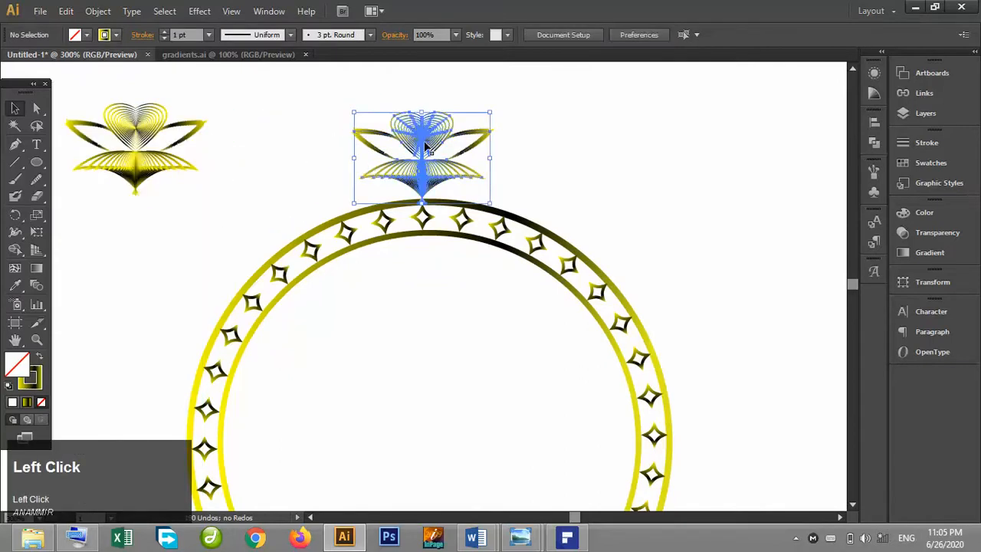
left_click_drag(491, 113, 429, 170)
key("ctrl+plus")
key("ctrl+plus")
key("ctrl+plus")
key("ctrl+plus")
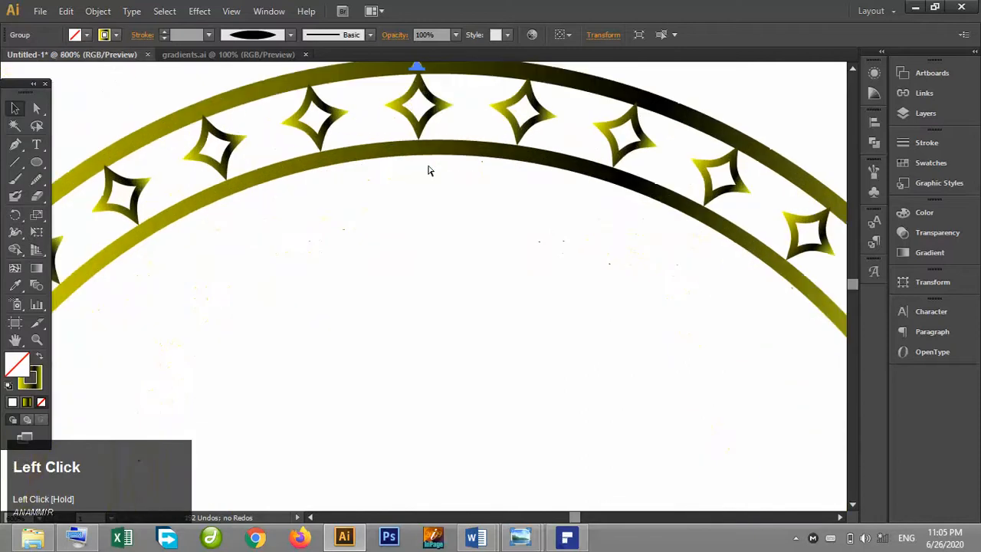
left_click(15, 339)
left_click_drag(361, 311, 345, 534)
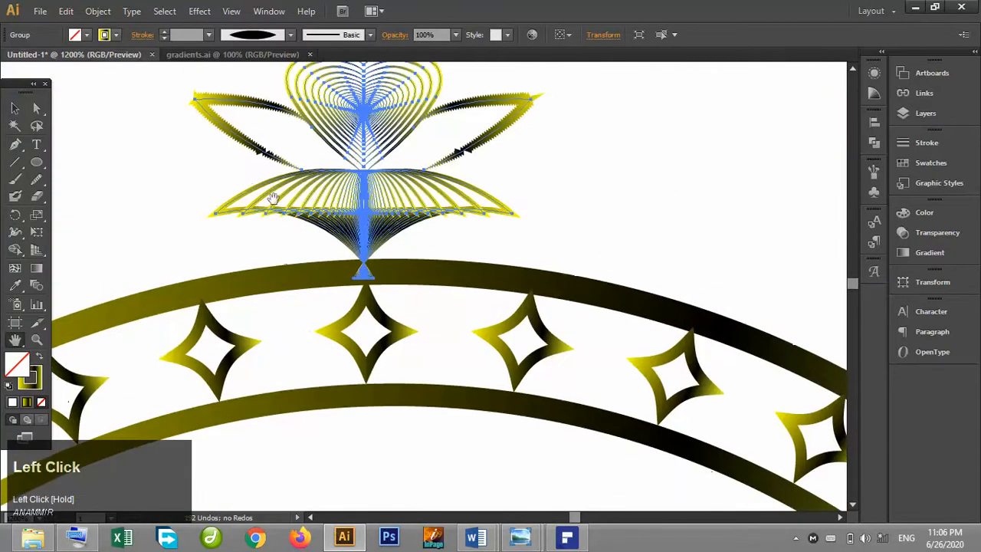
left_click_drag(221, 191, 263, 292)
left_click(15, 108)
left_click(176, 148)
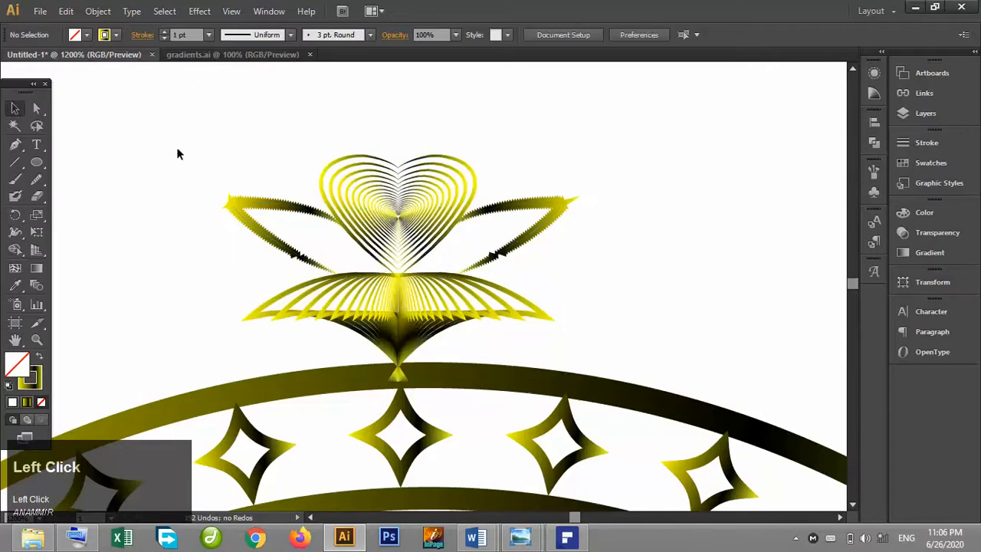
left_click(796, 539)
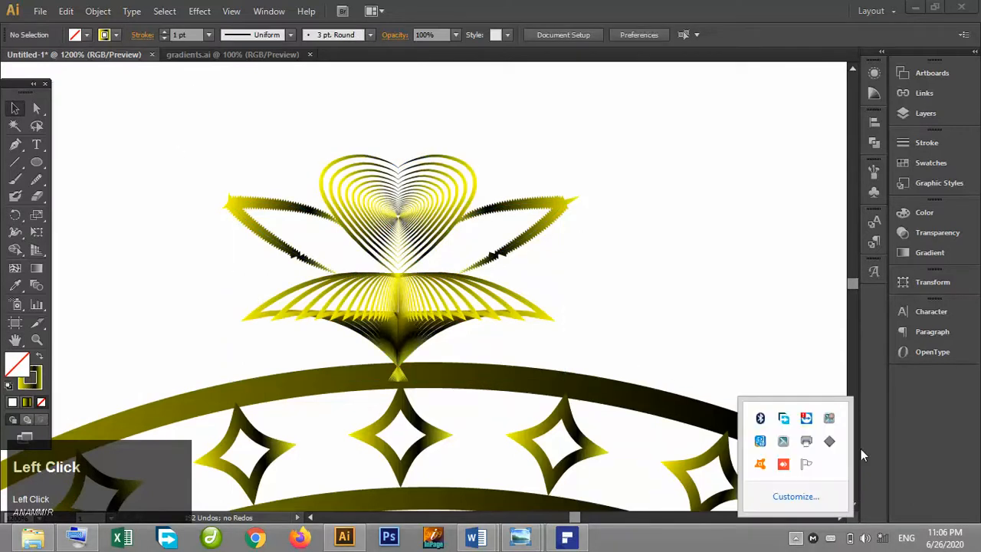
left_click(591, 273)
left_click(424, 288)
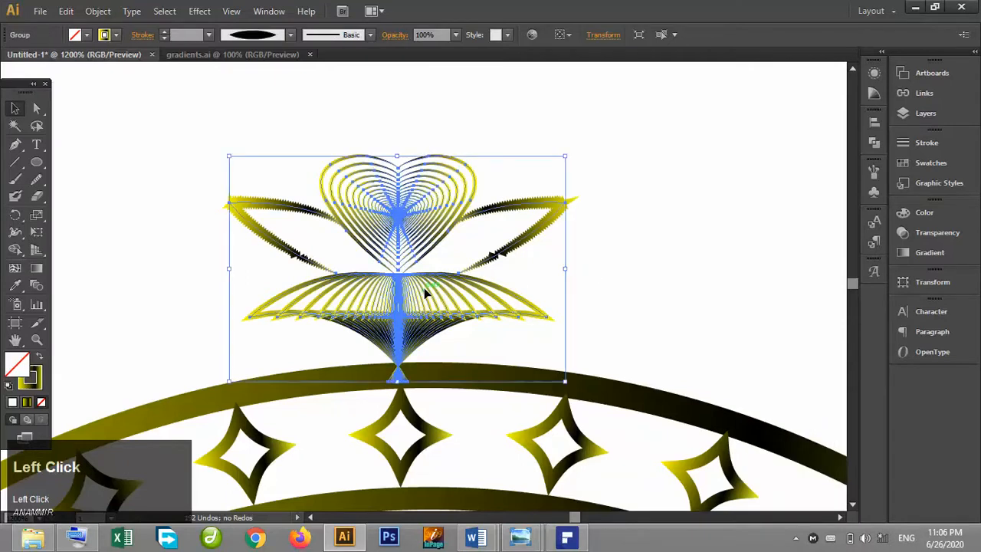
key("Right")
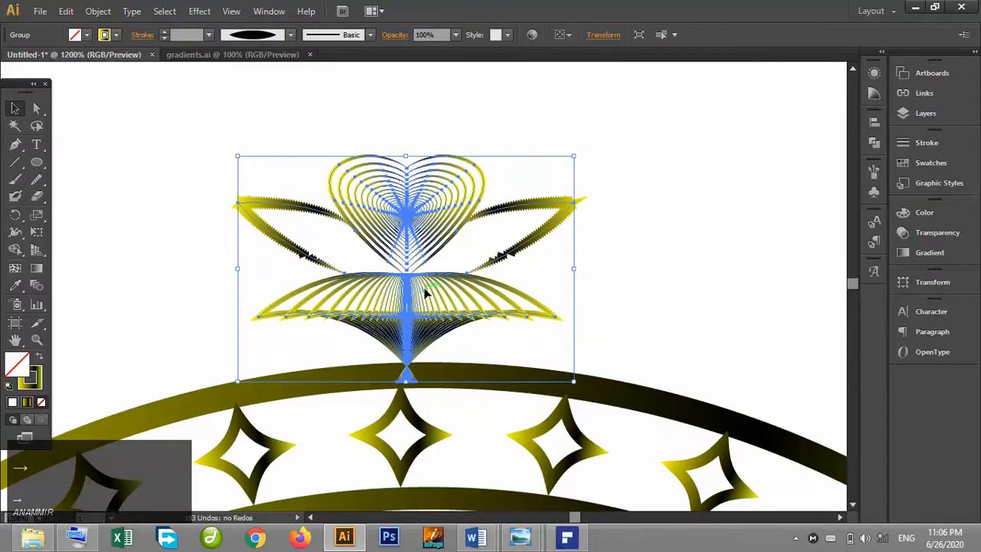
key("Left")
left_click(603, 309)
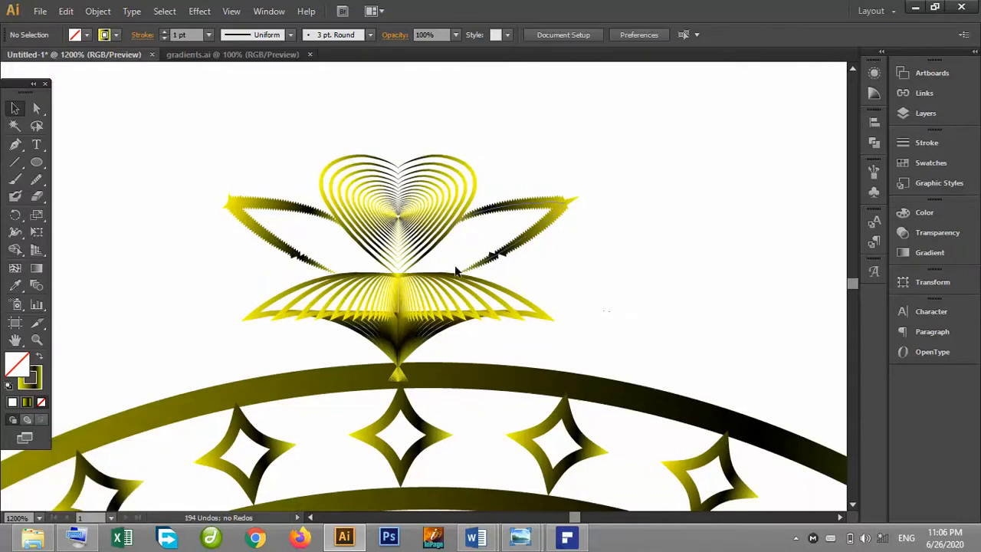
Send the ornament to the back so it sits behind the ring.
left_click(458, 295)
right_click(457, 295)
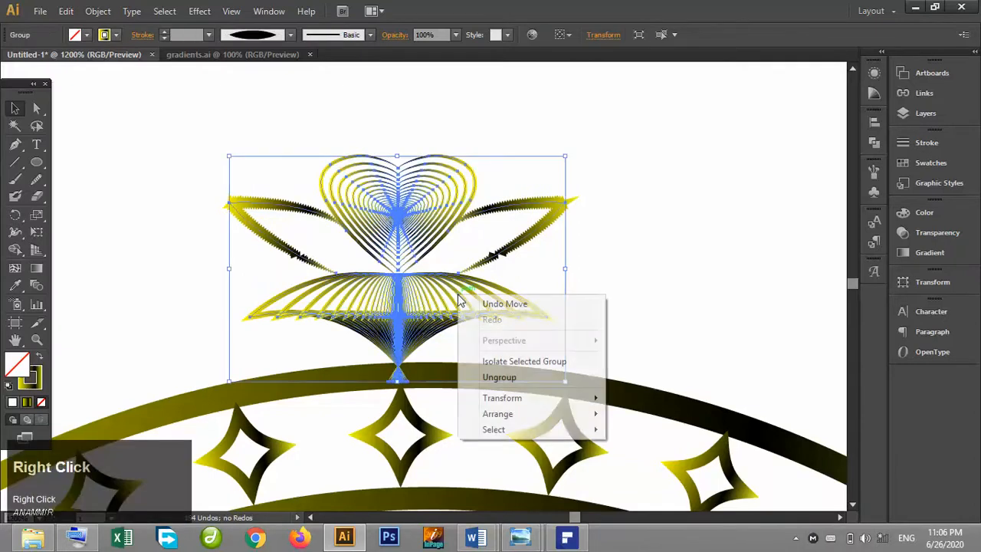
left_click(547, 416)
left_click(666, 463)
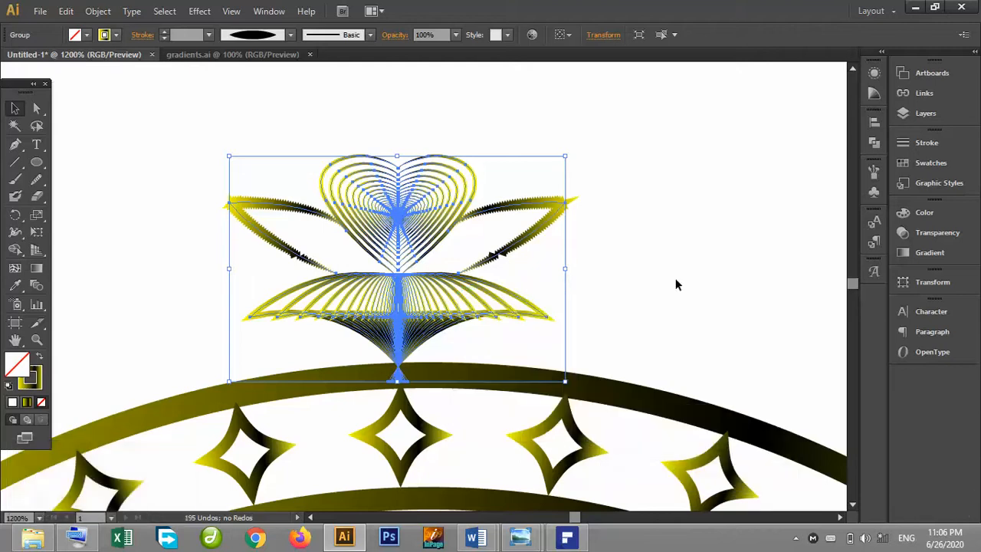
left_click(676, 285)
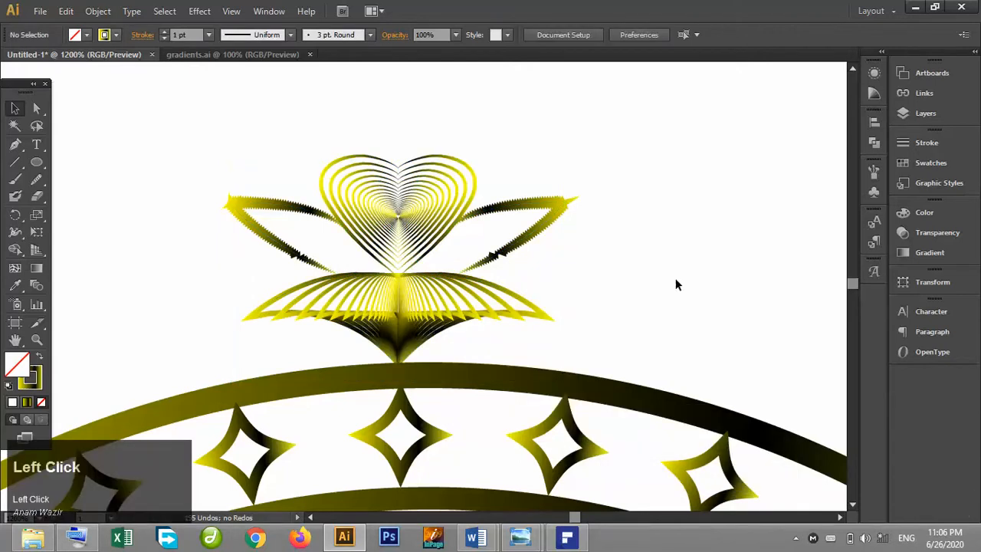
Nudge the ornament up slightly on top of the ring.
left_click(410, 302)
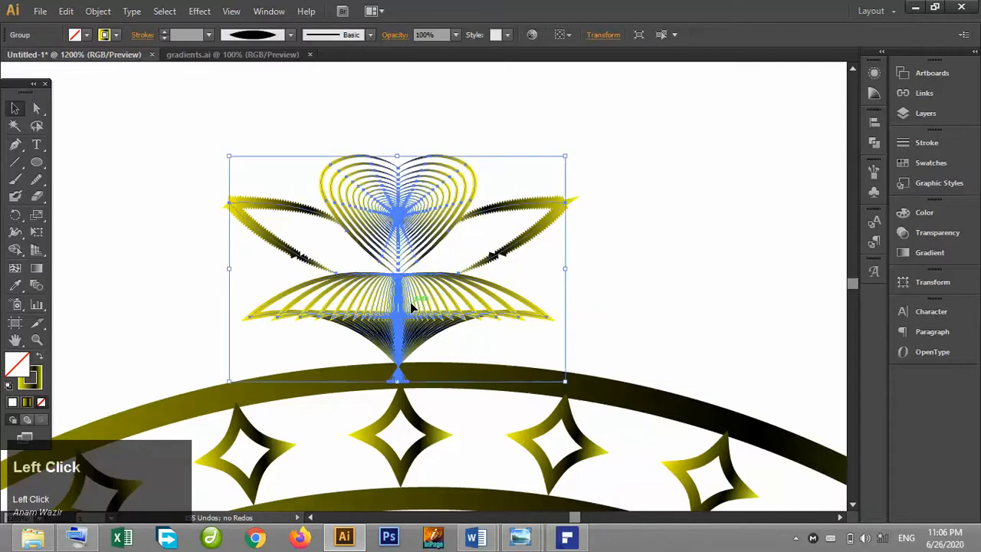
key("Up")
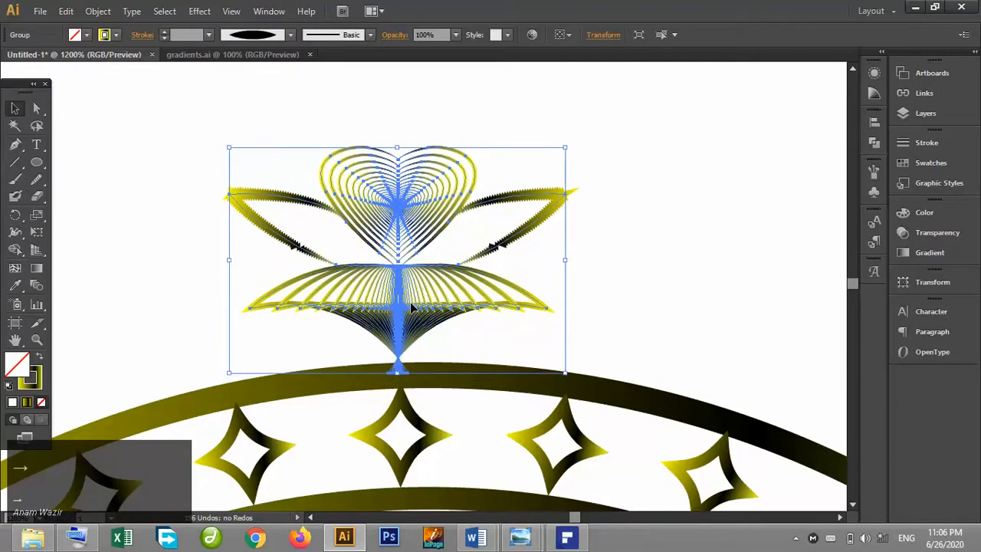
key("Right")
key("Left")
left_click(652, 298)
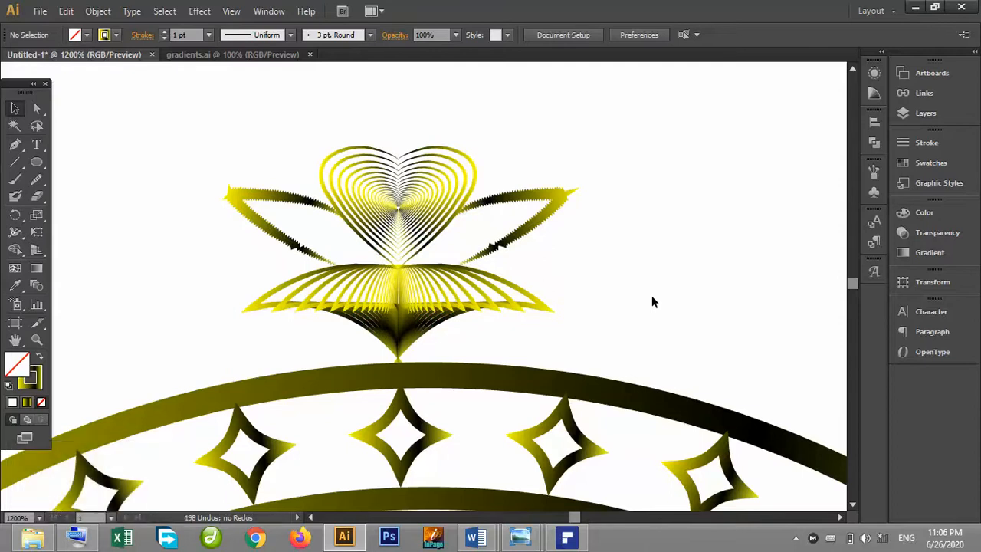
Rotate a copy of the ornament 30° (360/12) around the ring's centre.
key("ctrl+minus")
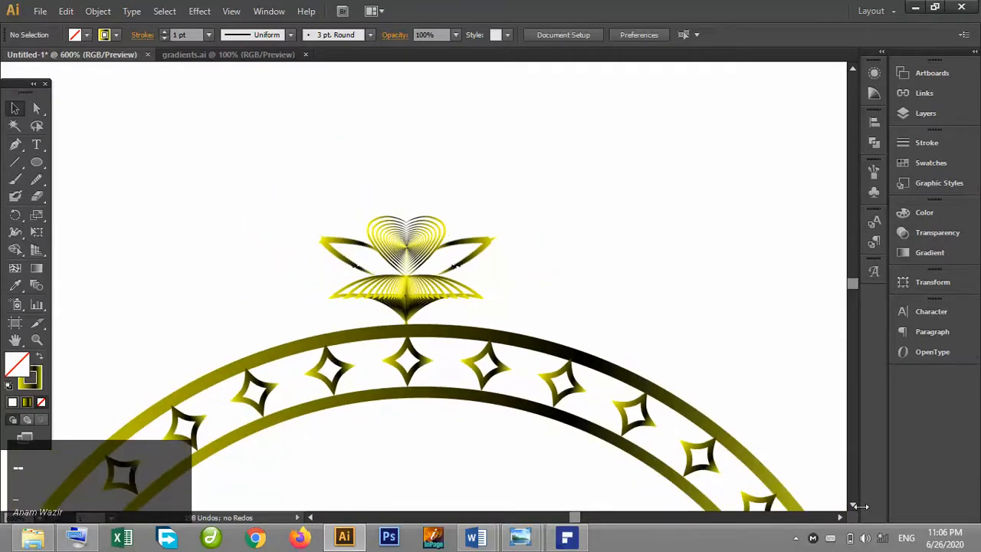
left_click(854, 506)
left_click(856, 507)
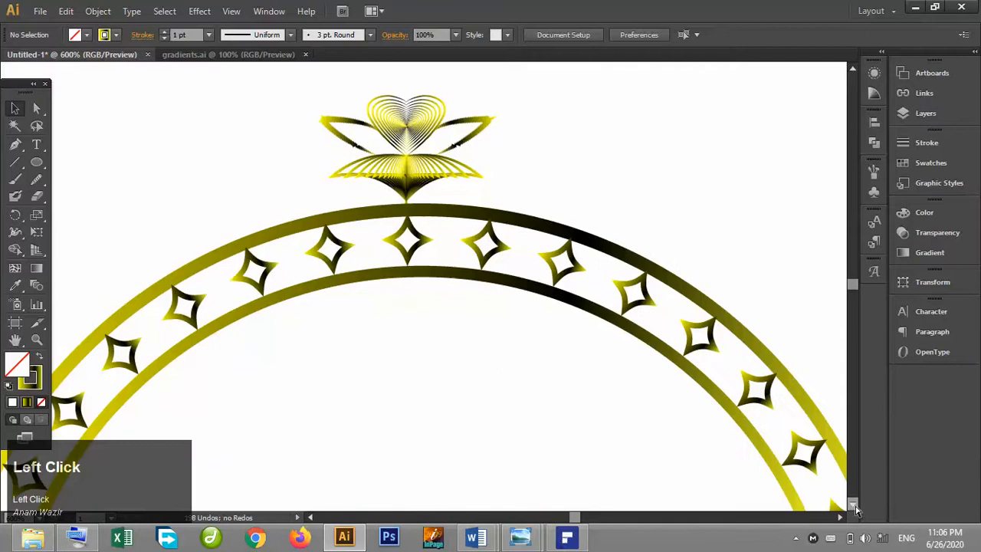
key("ctrl+minus")
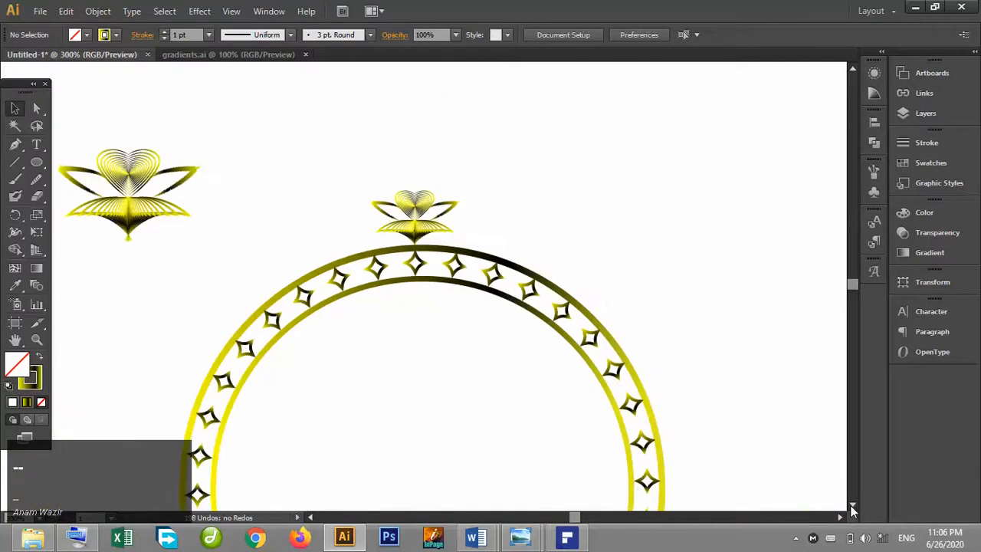
left_click(853, 506)
left_click(854, 506)
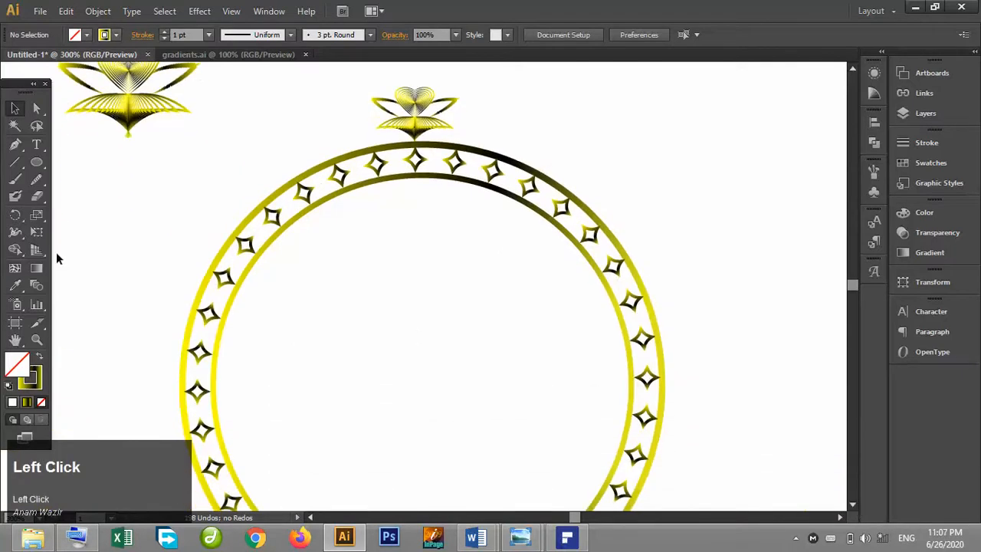
left_click(413, 107)
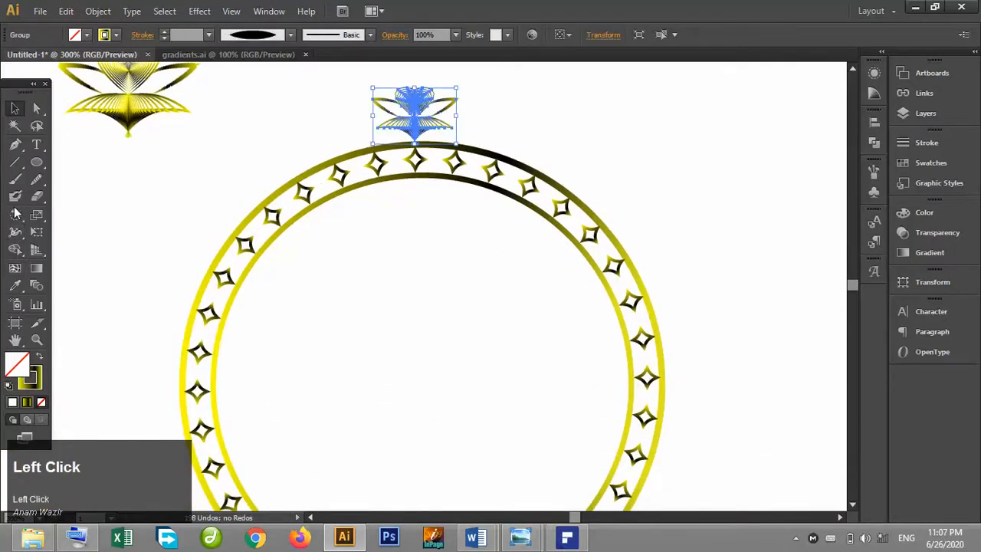
left_click(15, 213)
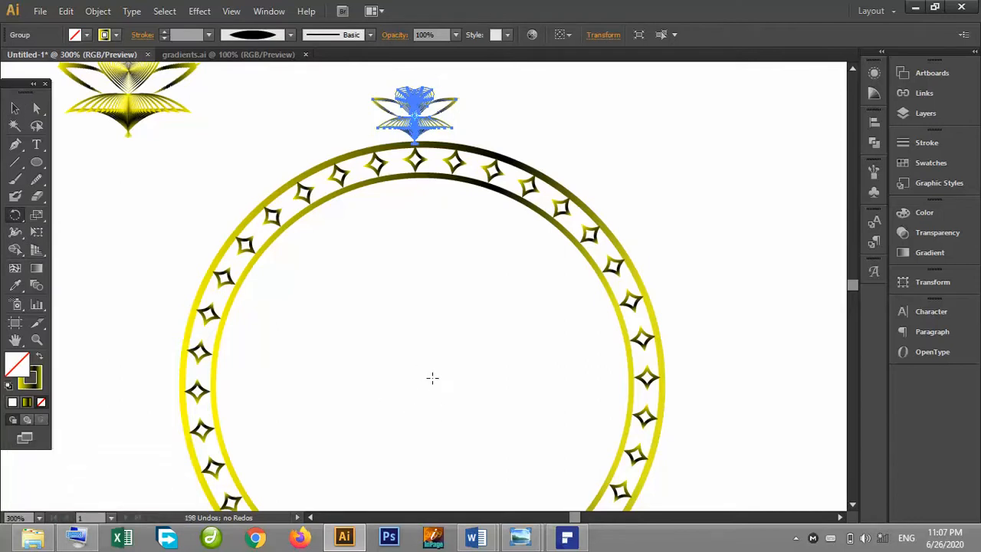
key("ctrl+minus")
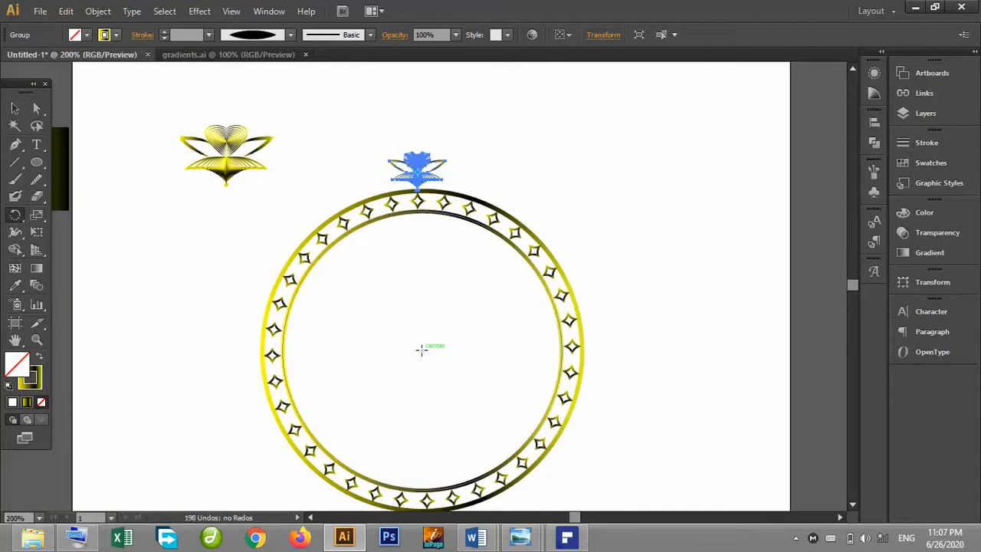
left_click(421, 348, "alt")
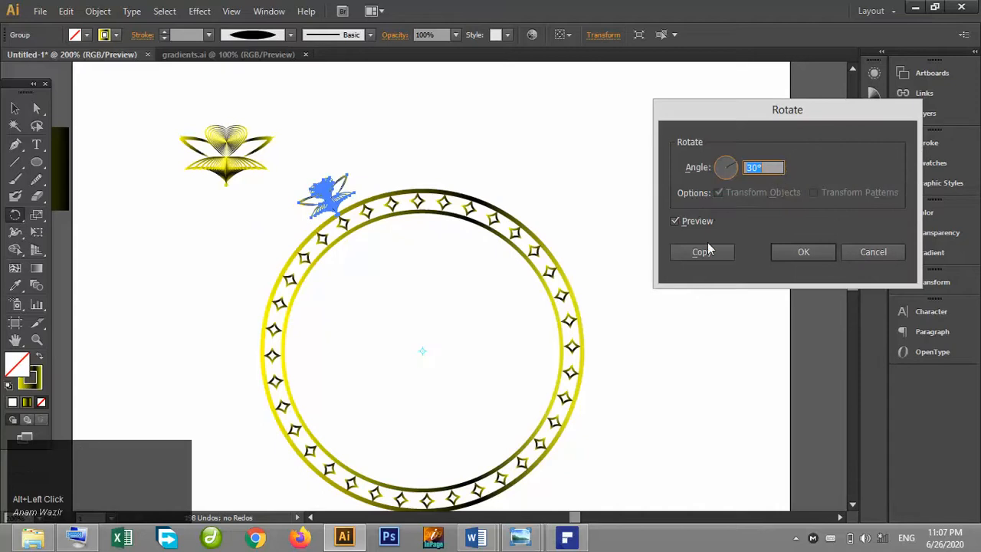
left_click_drag(769, 167, 711, 174)
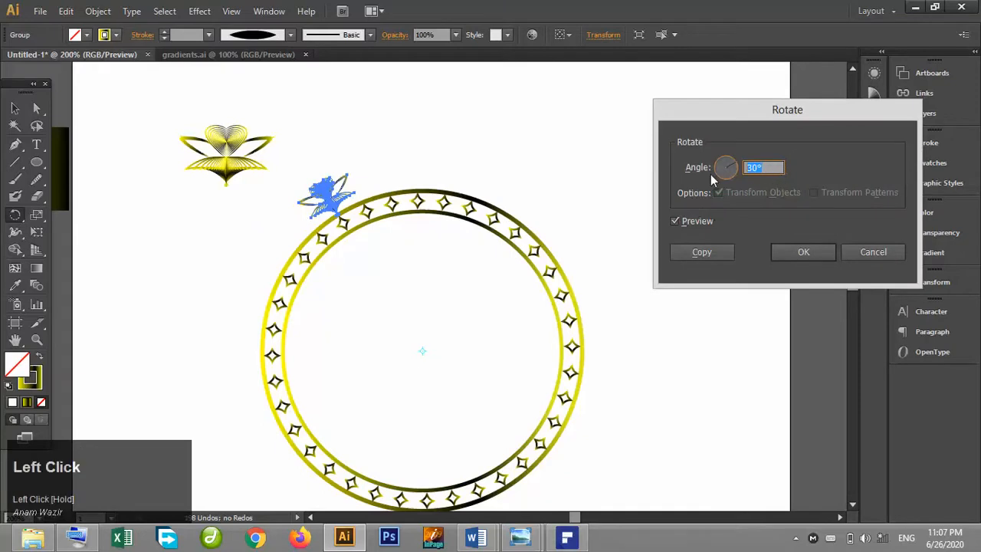
type("360")
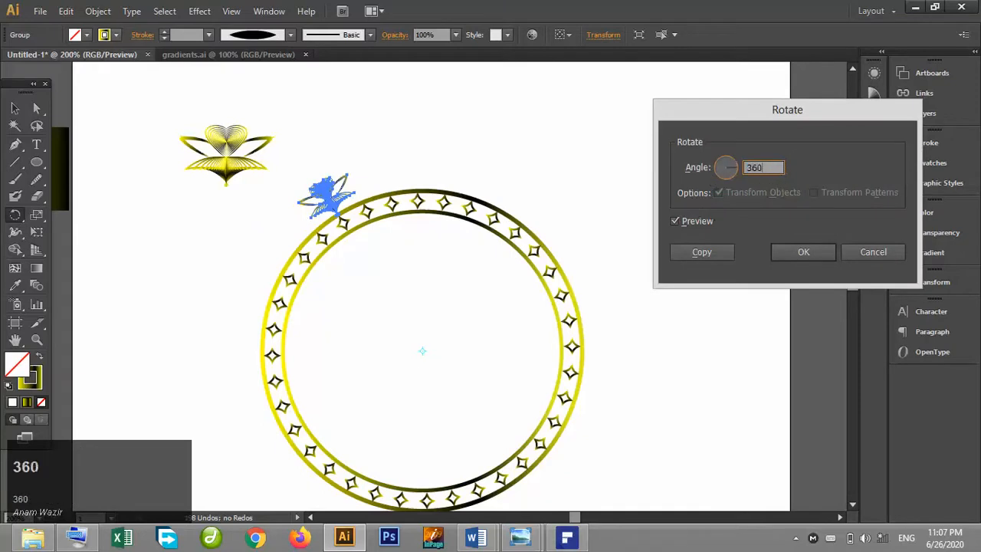
type("/12")
left_click(695, 220)
left_click(695, 220)
left_click(695, 220)
left_click(695, 220)
left_click(696, 220)
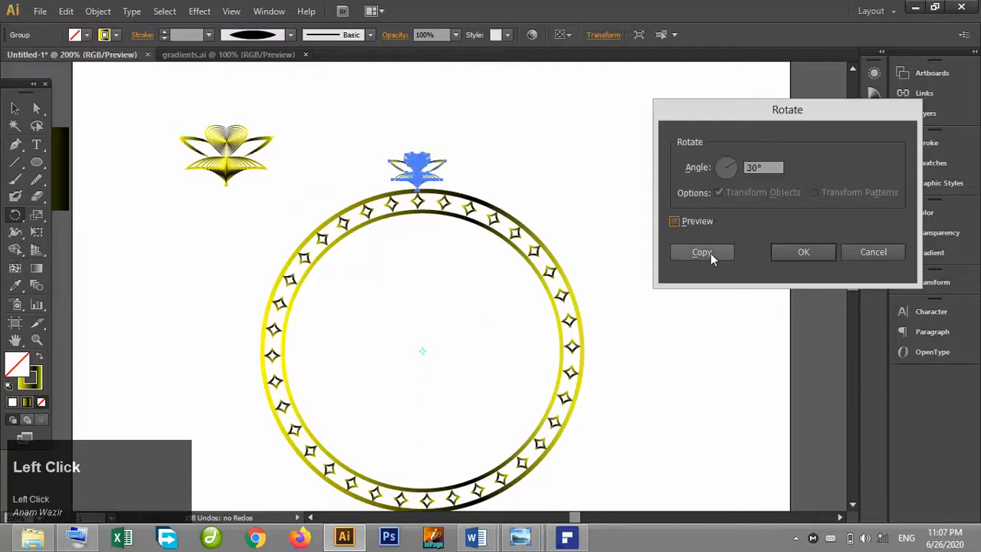
left_click(704, 252)
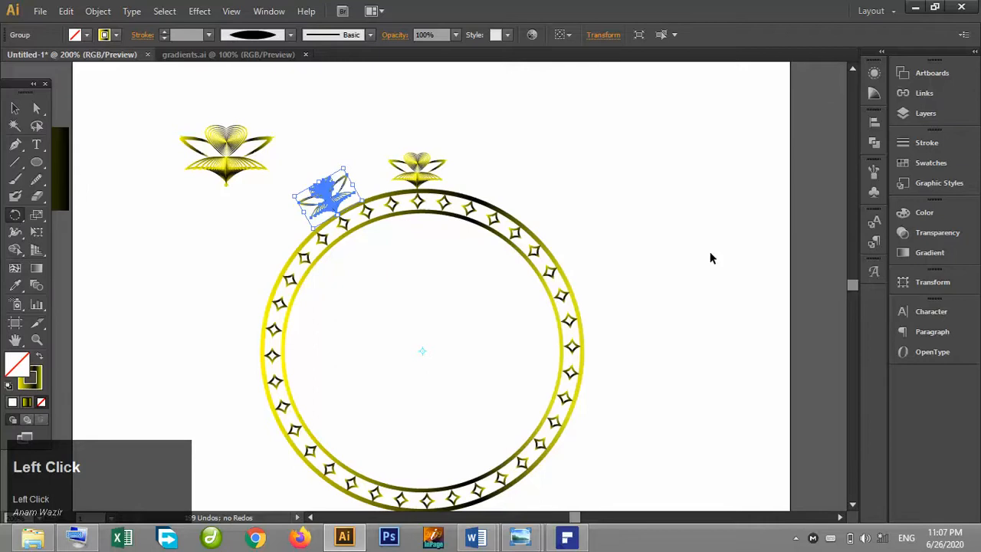
Repeat the 30° rotated ornament copy several times around the ring, then undo the extra copies.
key("ctrl+d")
key("ctrl+d")
key("ctrl+d")
key("ctrl+d")
key("ctrl+d")
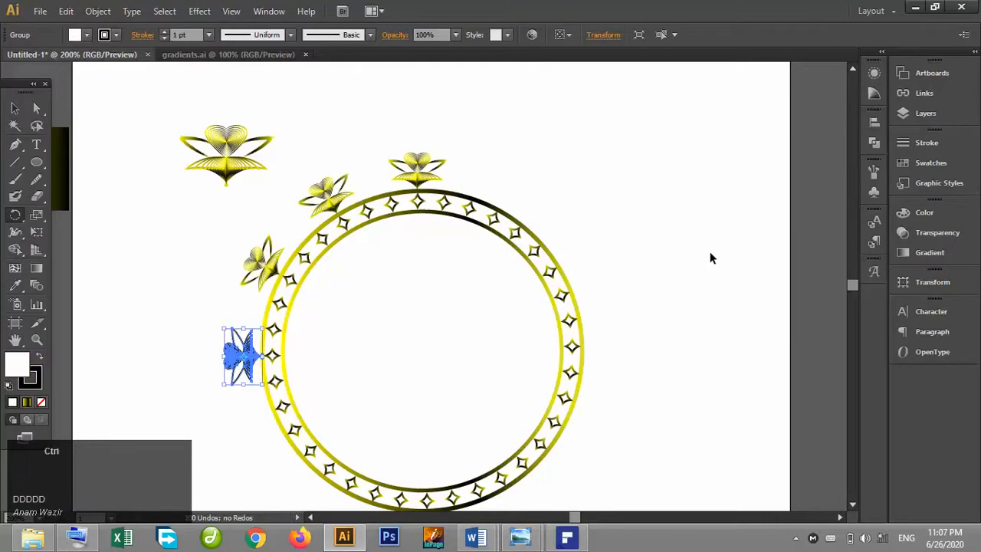
key("ctrl+d")
key("ctrl+d")
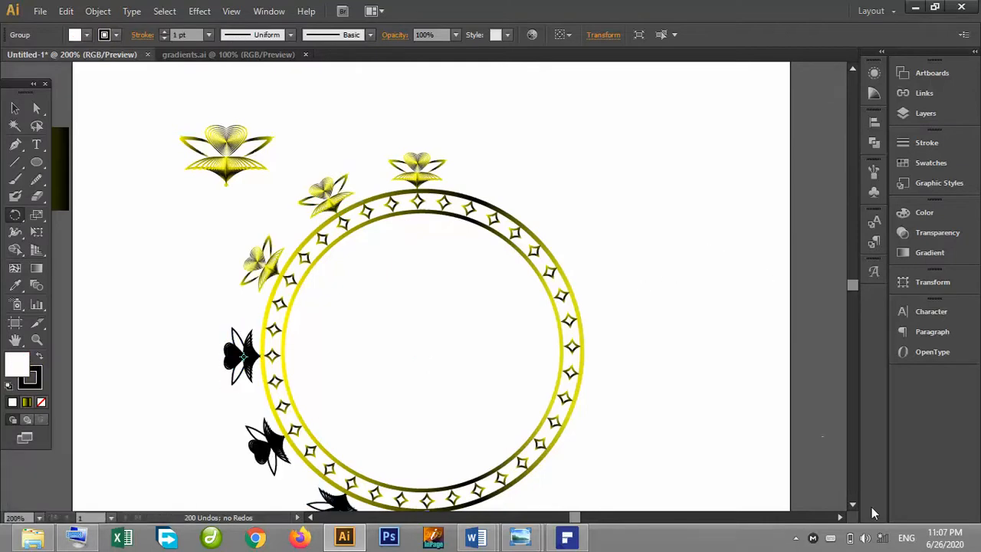
left_click(851, 501)
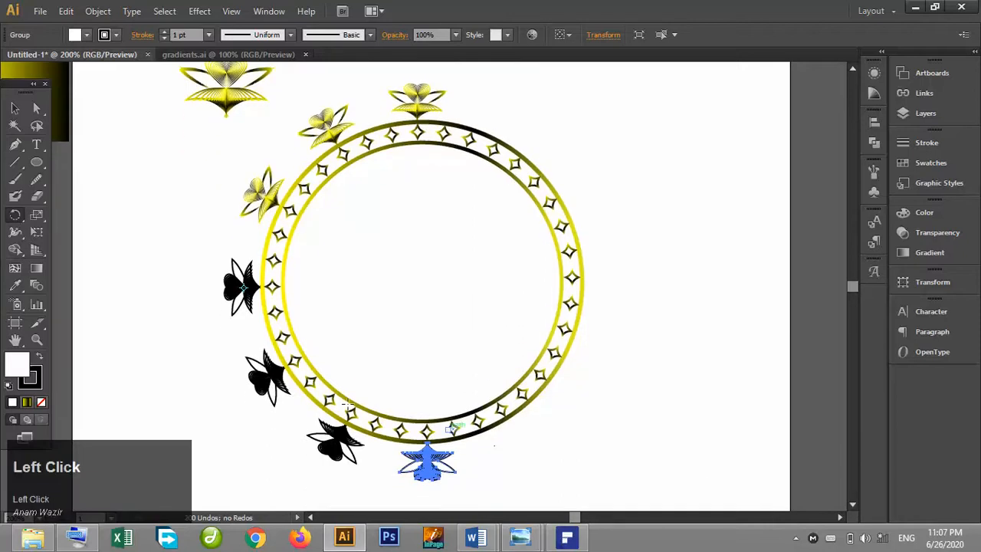
key("ctrl+z")
key("ctrl+z")
key("ctrl+z")
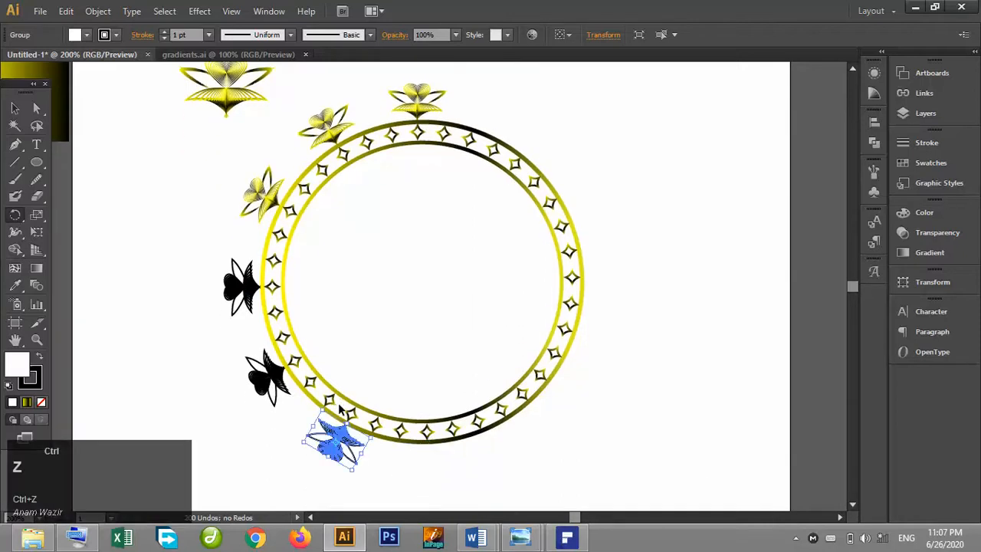
key("ctrl+z")
key("ctrl+z")
key("ctrl+z")
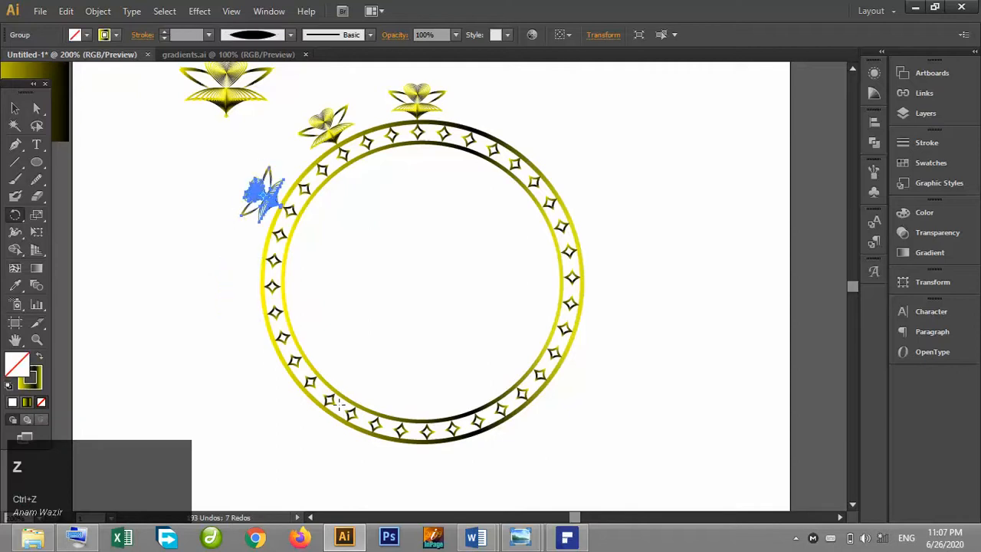
Repeat the 30° rotated copy around the rest of the ring to complete twelve ornaments.
key("ctrl+d")
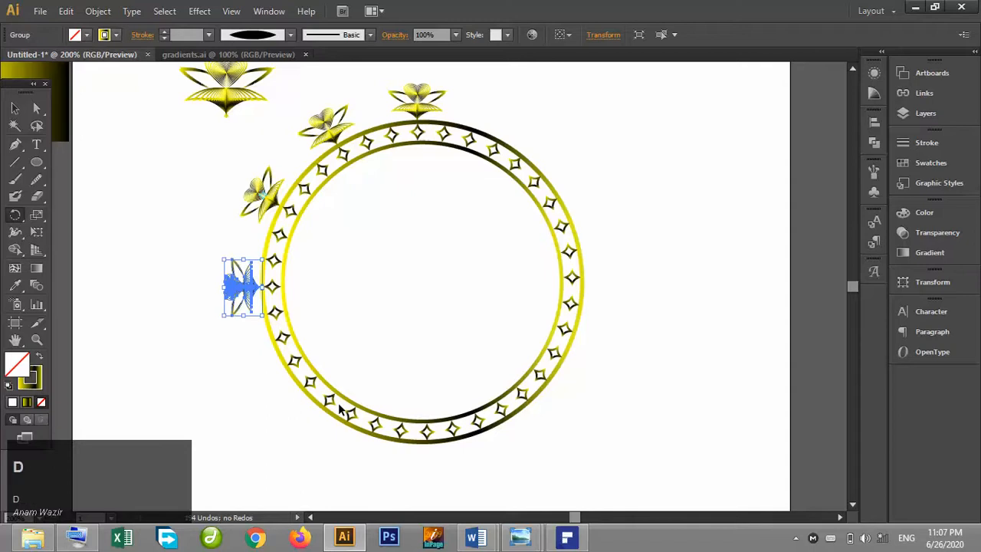
key("ctrl+d")
key("ctrl+d")
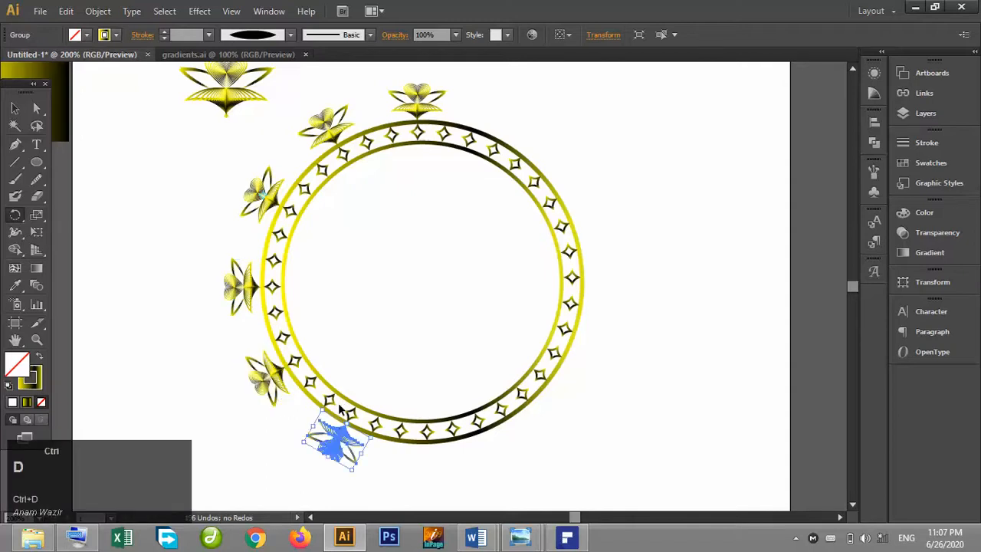
key("ctrl+d")
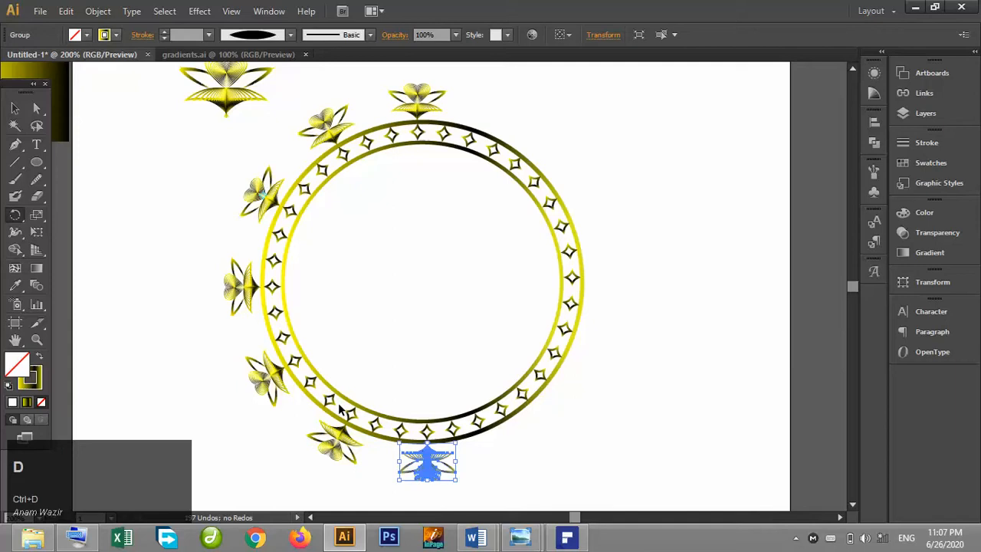
key("ctrl+d")
key("ctrl+d")
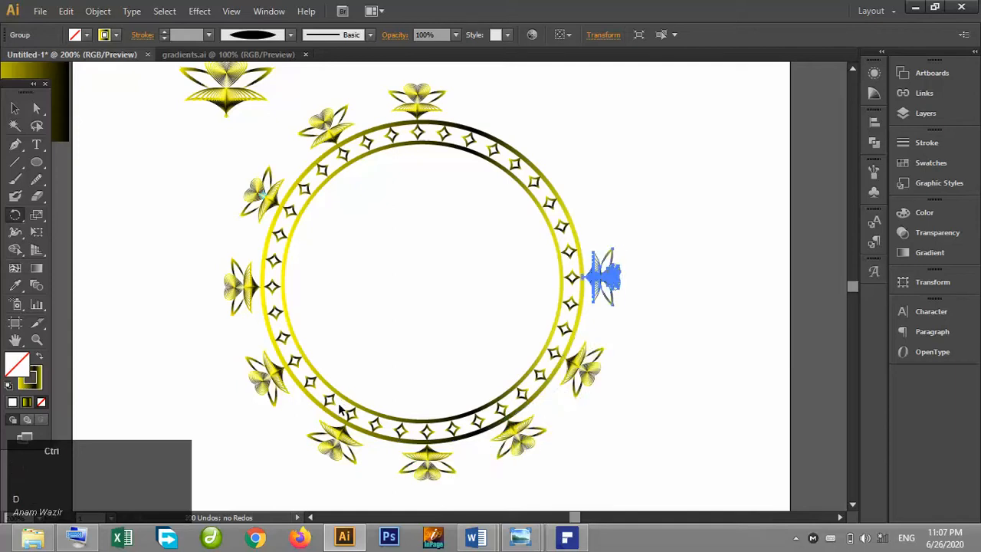
key("ctrl+d")
key("ctrl")
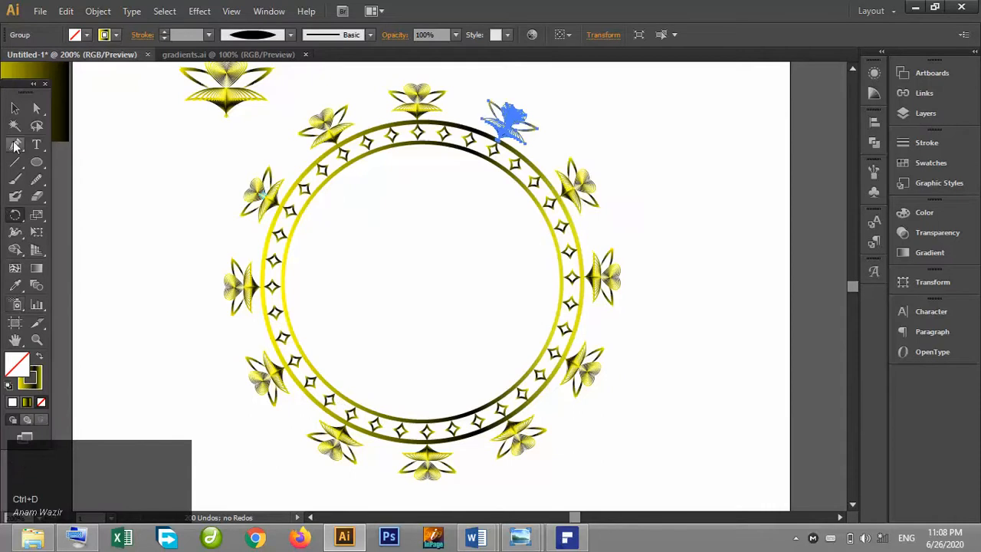
Move the original ornament up to the top-left corner of the artboard.
left_click(14, 108)
left_click(115, 153)
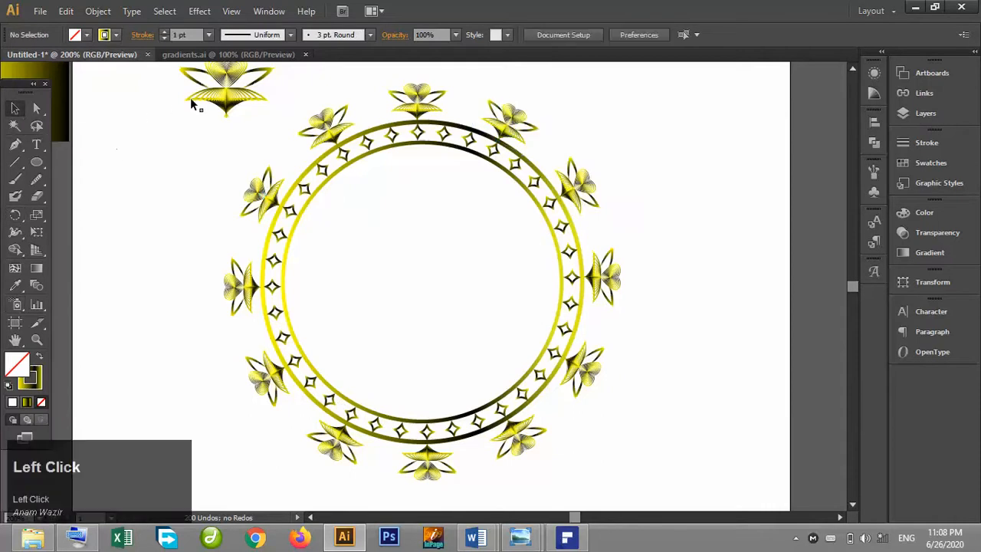
left_click_drag(203, 95, 105, 108)
left_click(186, 134)
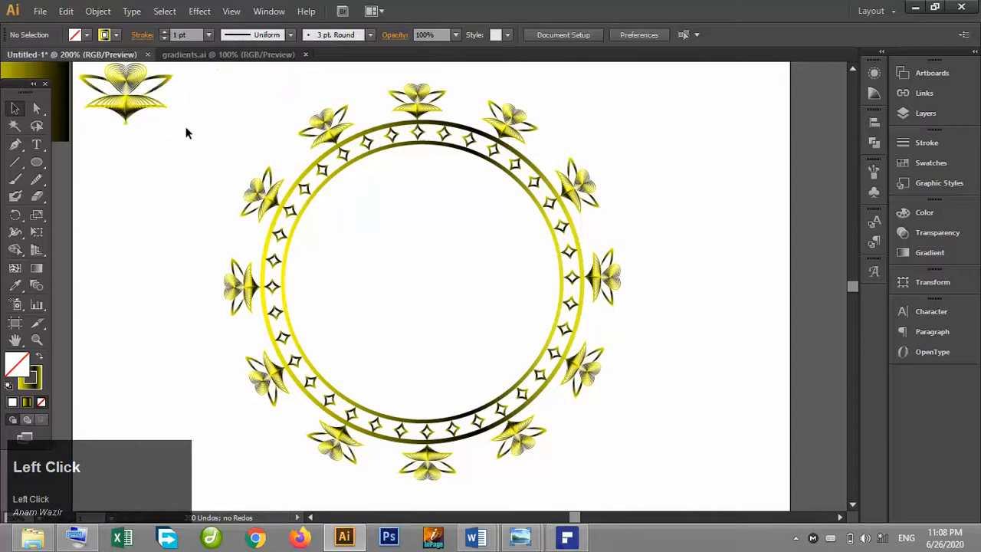
Select the ring together with all its ornaments and stars and group them.
left_click_drag(191, 93, 598, 467)
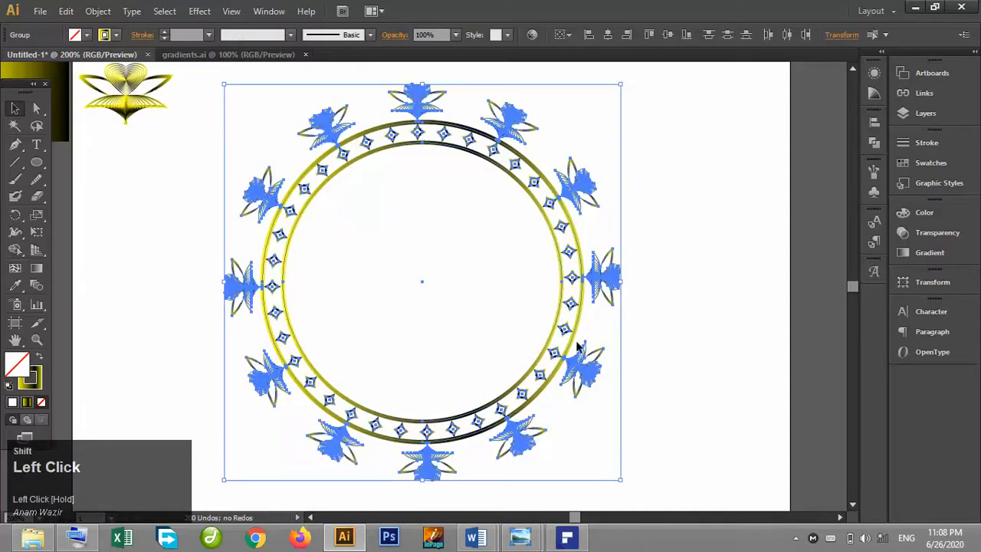
left_click(576, 246, "shift")
left_click(576, 236, "shift")
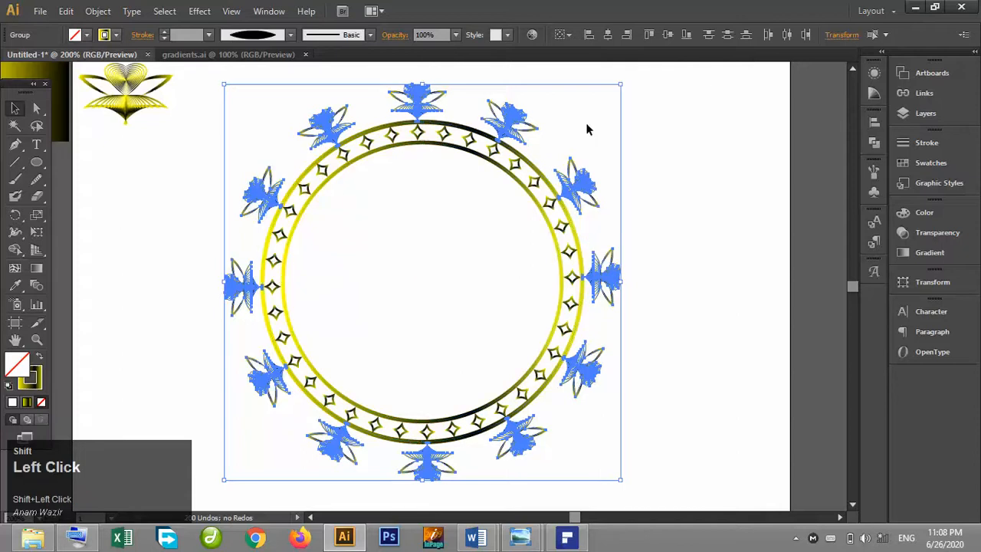
key("ctrl")
key("ctrl+g")
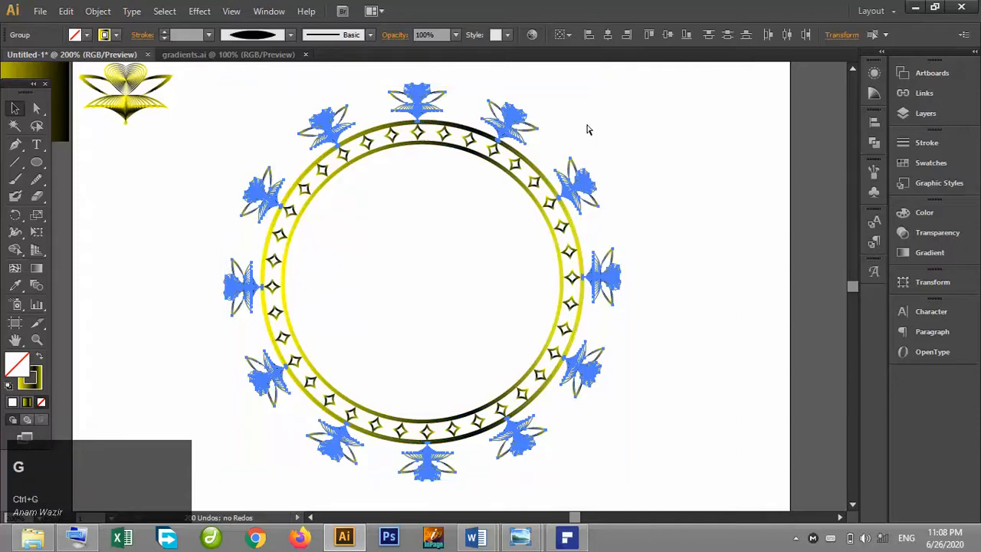
left_click(682, 152)
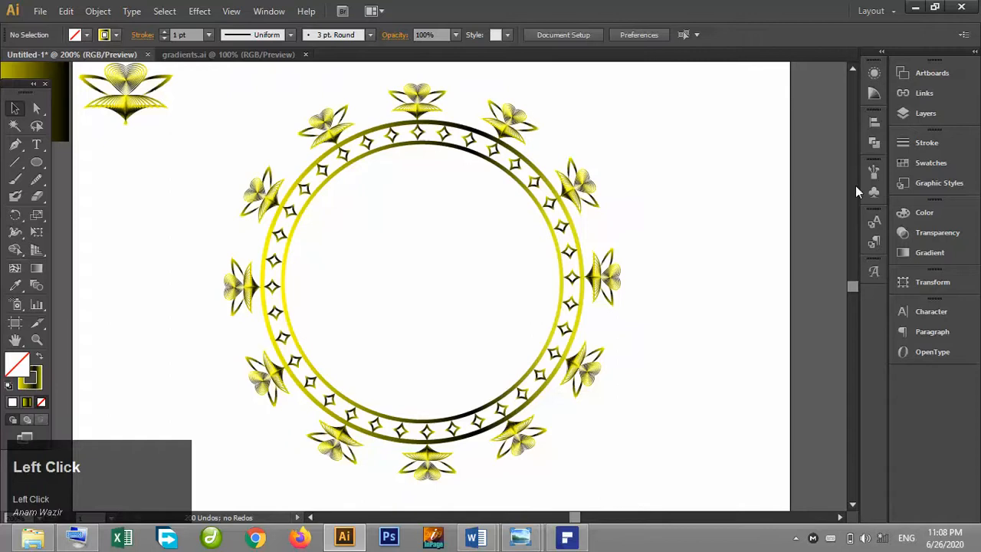
Open the asmaulhusna PDF file, accepting the reinterpreted-text notice.
key("ctrl+plus")
key("ctrl+plus")
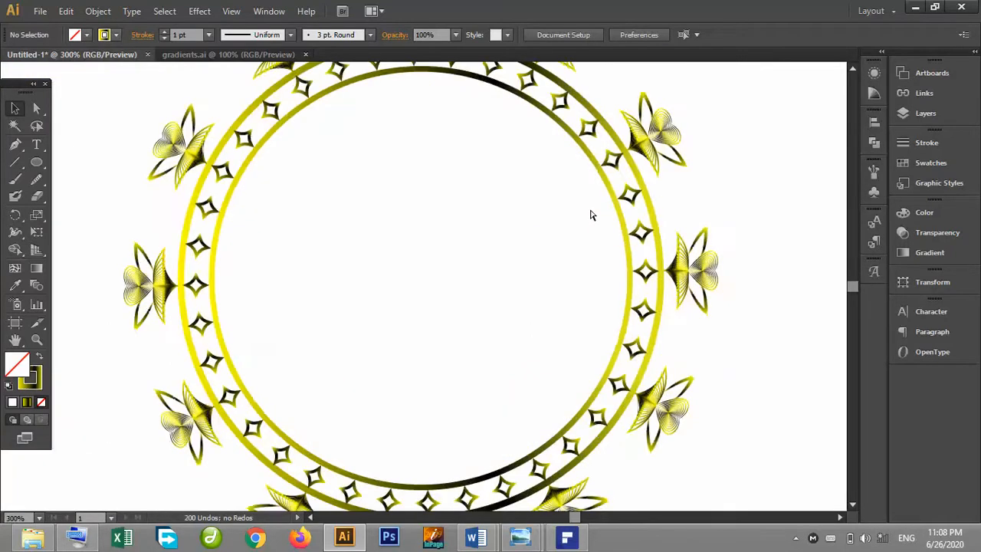
left_click(856, 70)
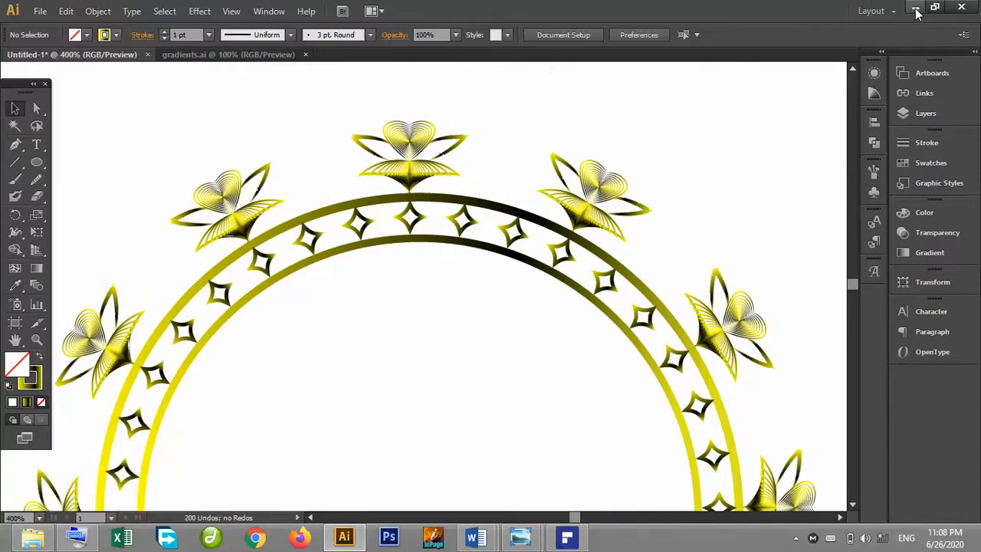
left_click(40, 14)
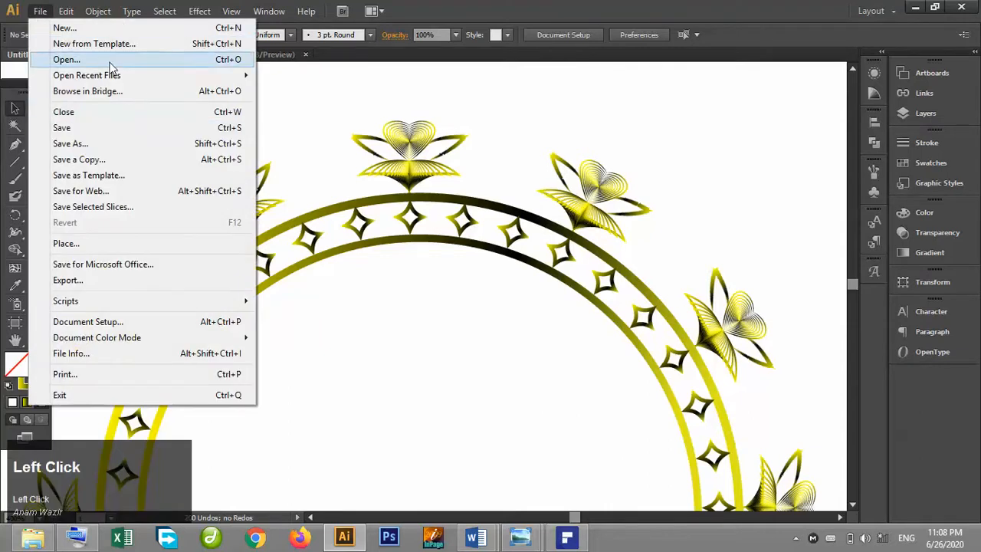
key("Escape")
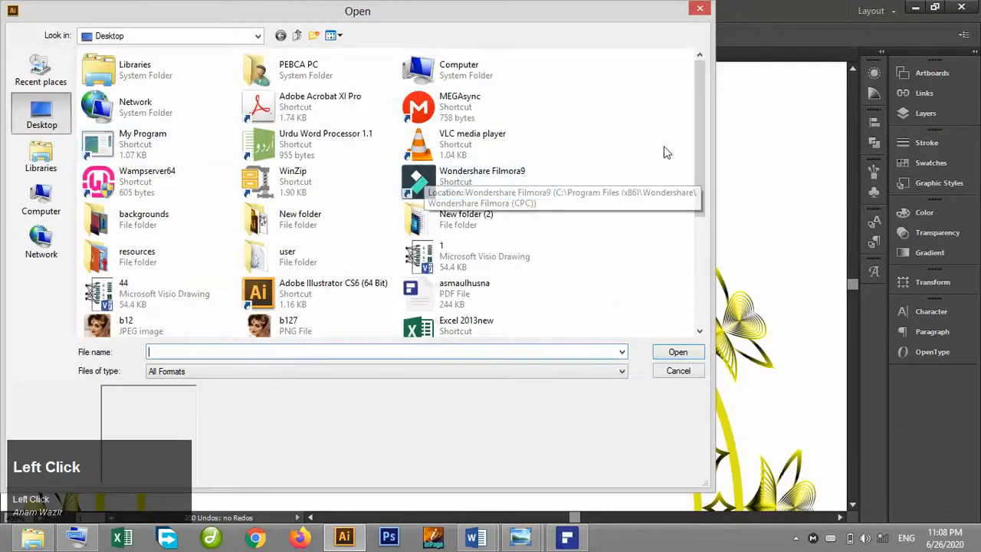
left_click_drag(701, 150, 704, 216)
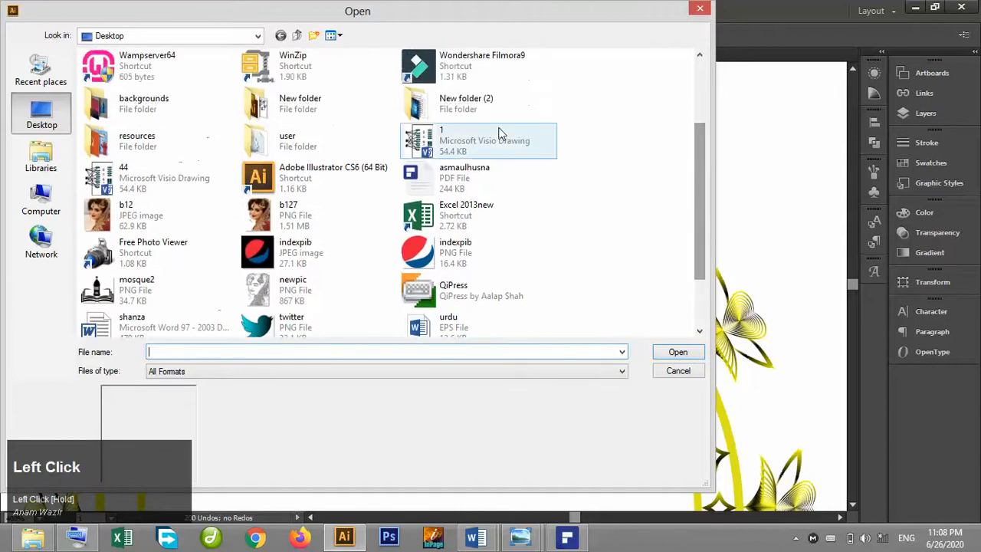
double_click(480, 182)
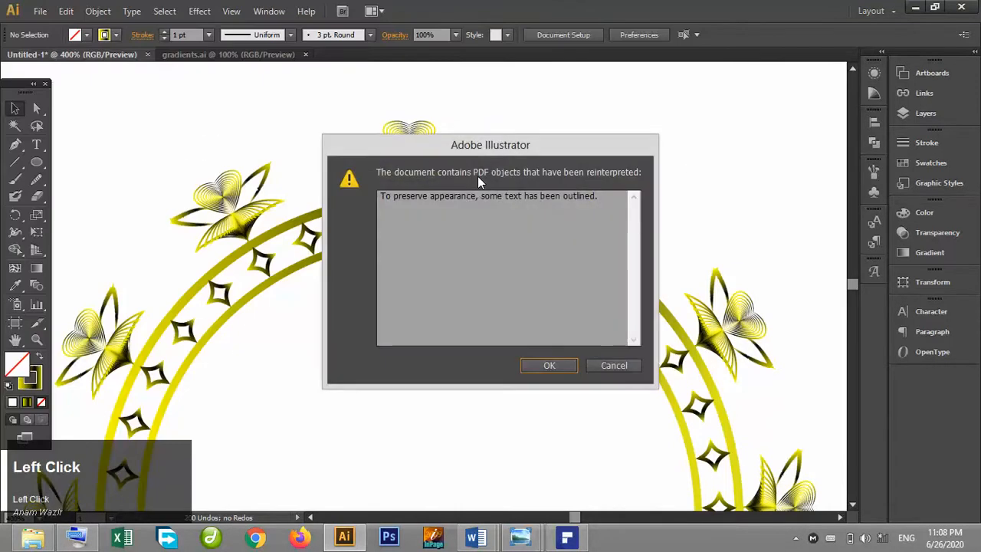
left_click(549, 366)
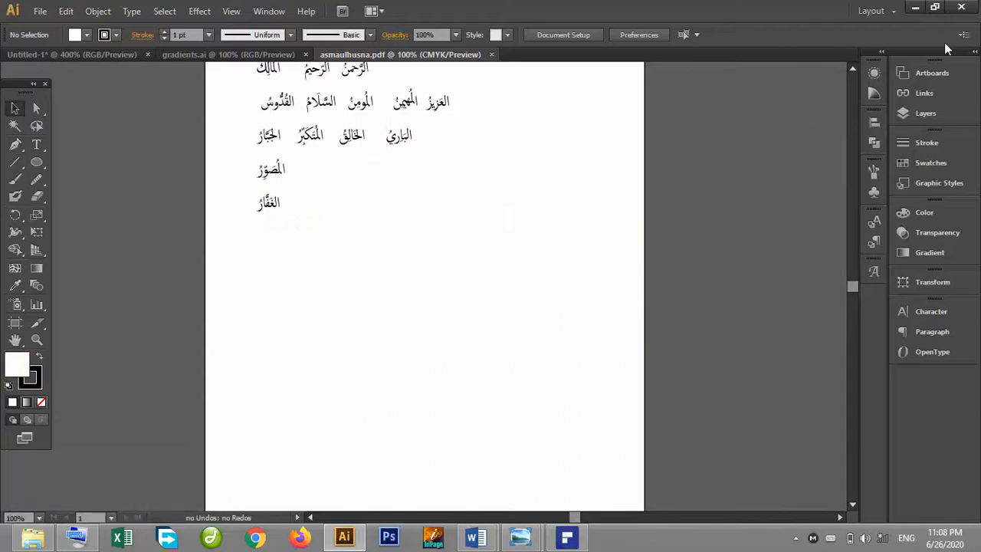
Try to select the Arabic text of the first names in the PDF, undoing the stray edits.
left_click(853, 70)
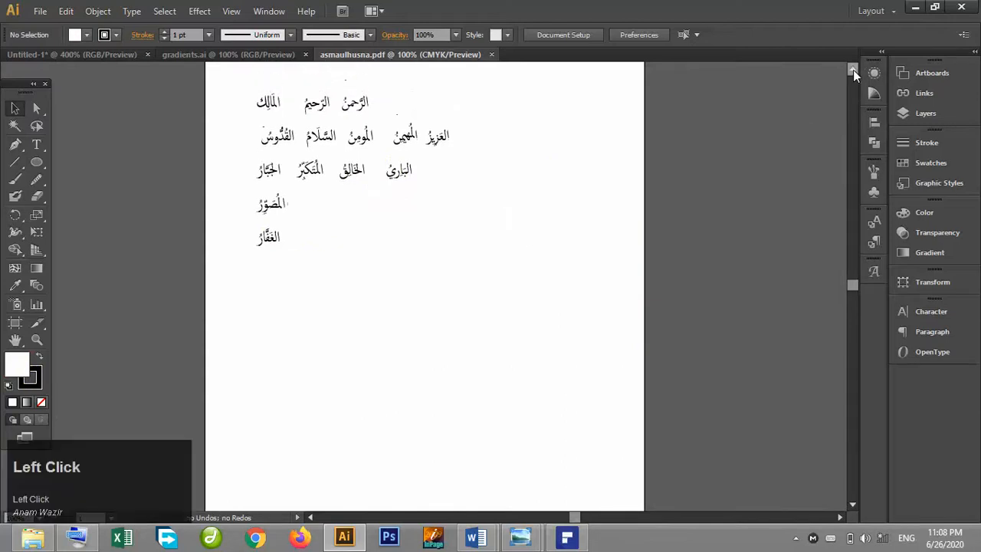
scroll(430, 307, "up", 3)
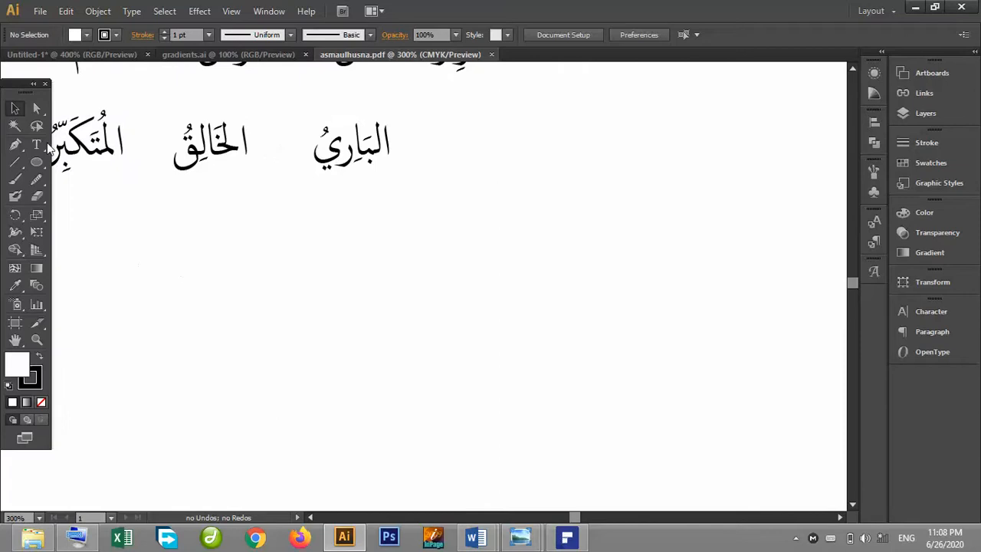
left_click(850, 70)
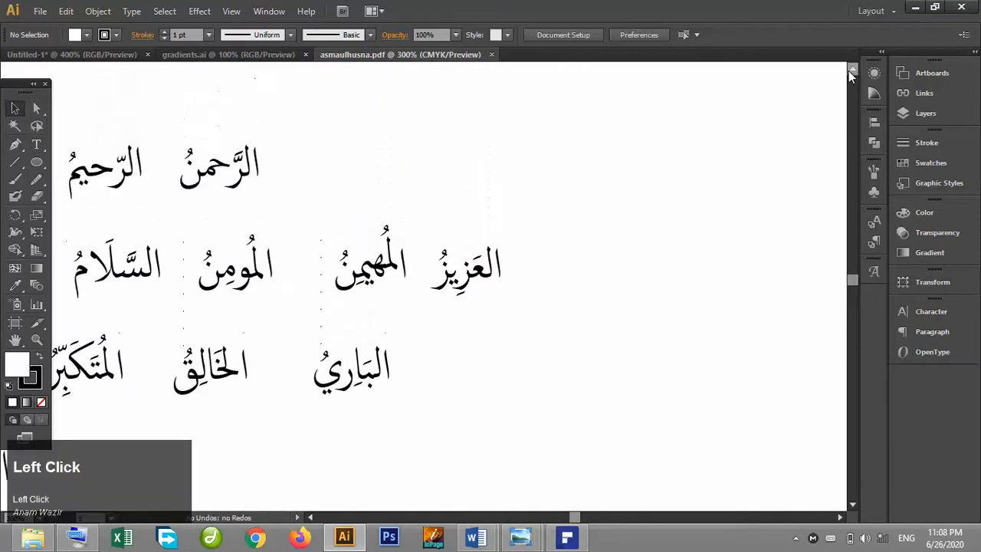
left_click(311, 519)
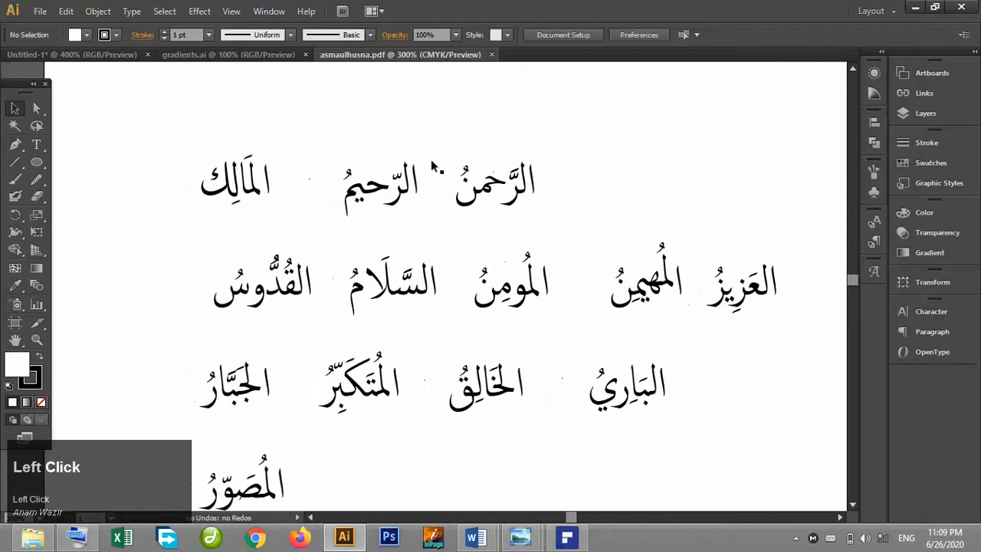
left_click(528, 193)
left_click(497, 179)
left_click_drag(549, 193, 462, 161)
key("ctrl+z")
left_click(523, 136)
left_click_drag(457, 150, 528, 194)
left_click(476, 179)
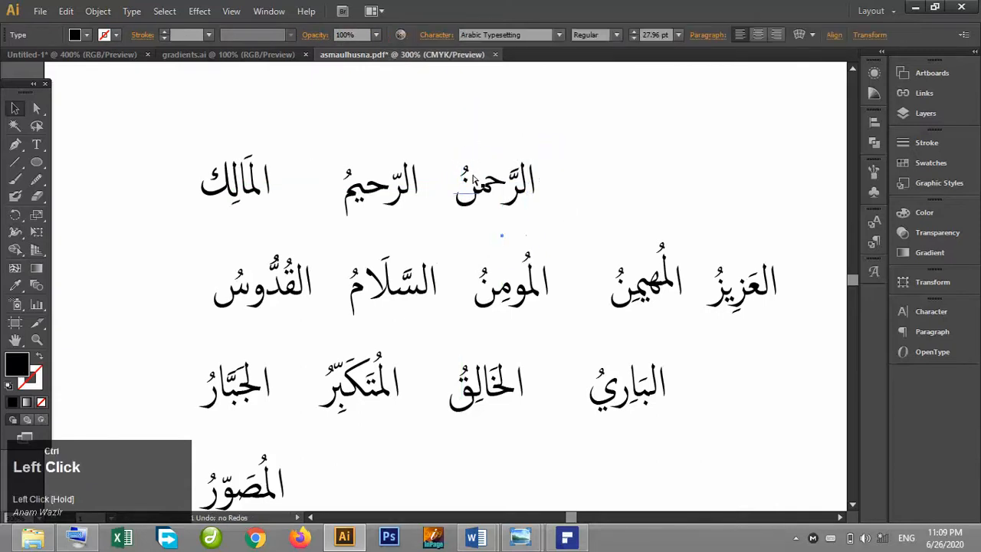
key("ctrl+z")
Try to select the word المالك on its own, undoing an accidental text box.
left_click(15, 109)
left_click_drag(176, 127, 282, 205)
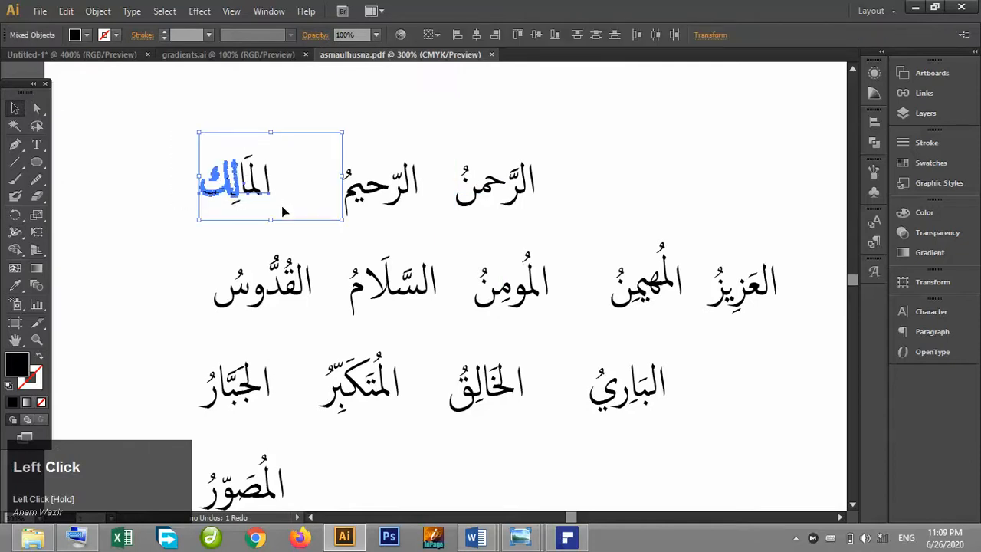
left_click(159, 161)
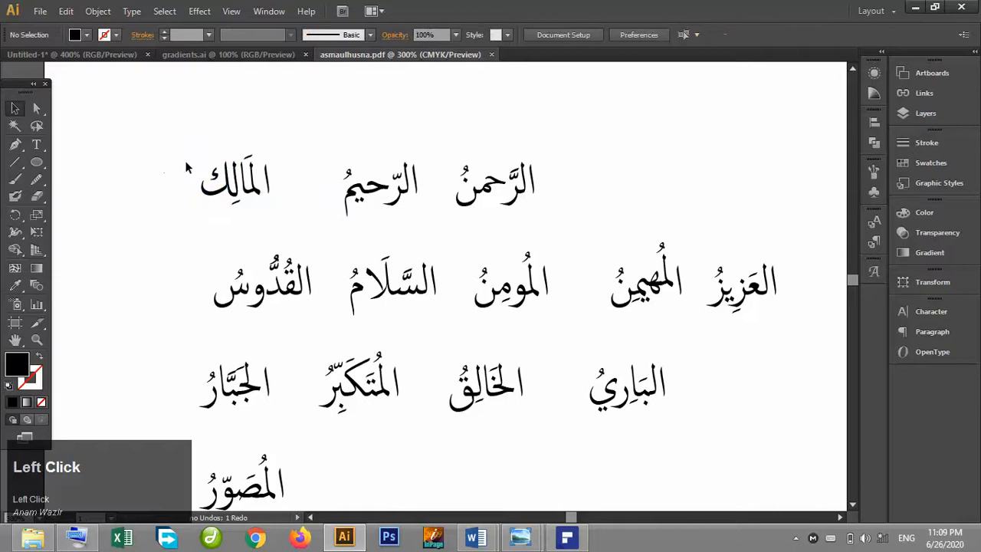
left_click(265, 184)
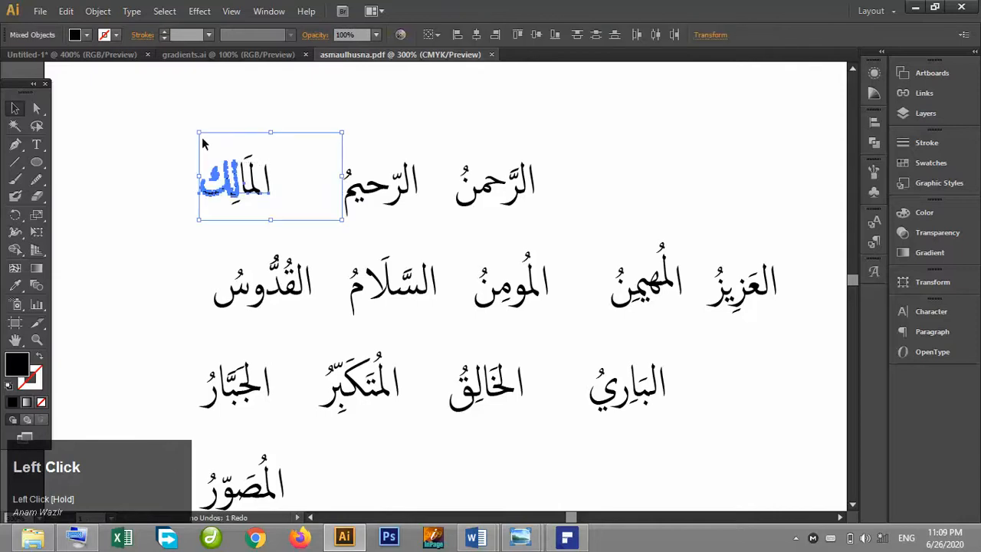
left_click(181, 140)
left_click_drag(180, 141, 278, 209)
left_click(254, 188, "shift")
left_click(248, 162, "shift")
left_click(254, 179, "shift")
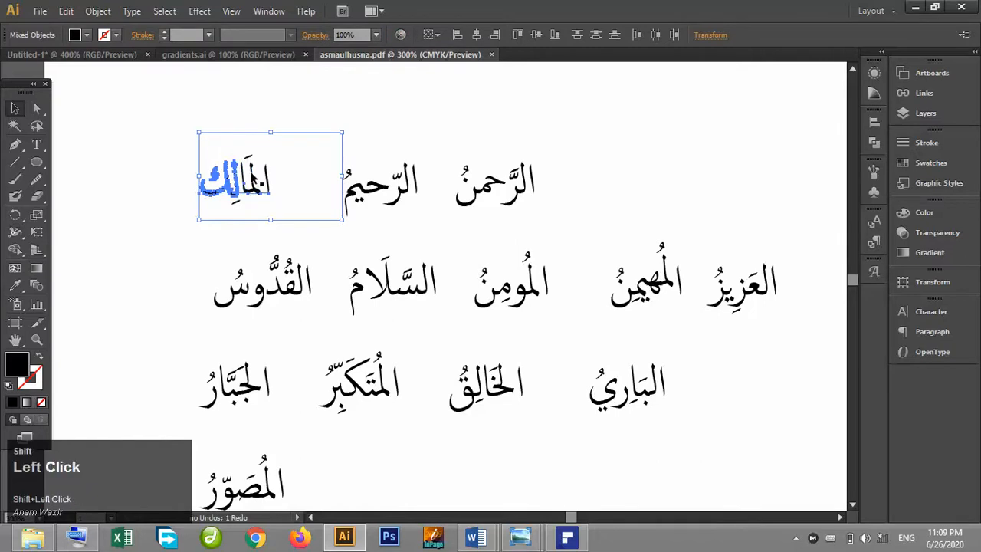
left_click(164, 152)
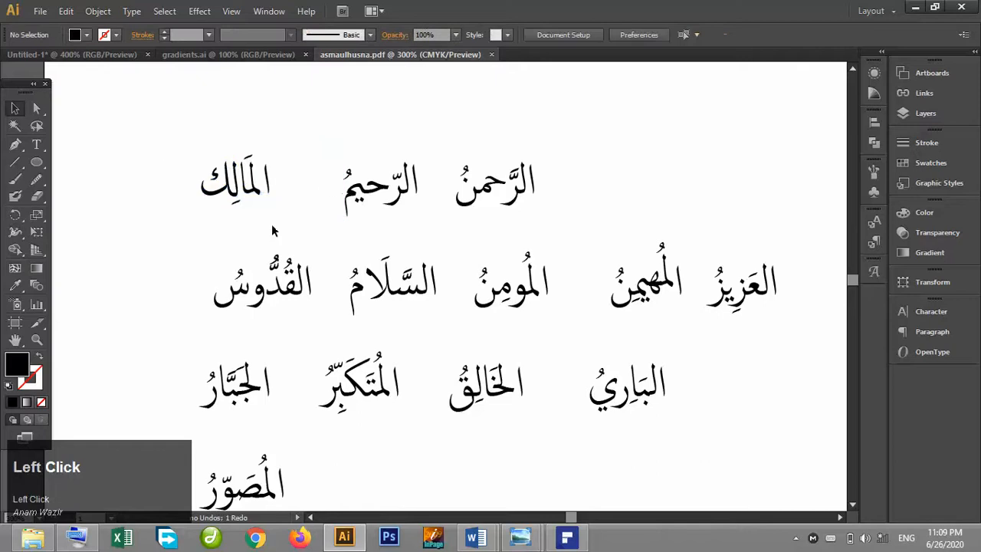
left_click_drag(221, 246, 281, 308)
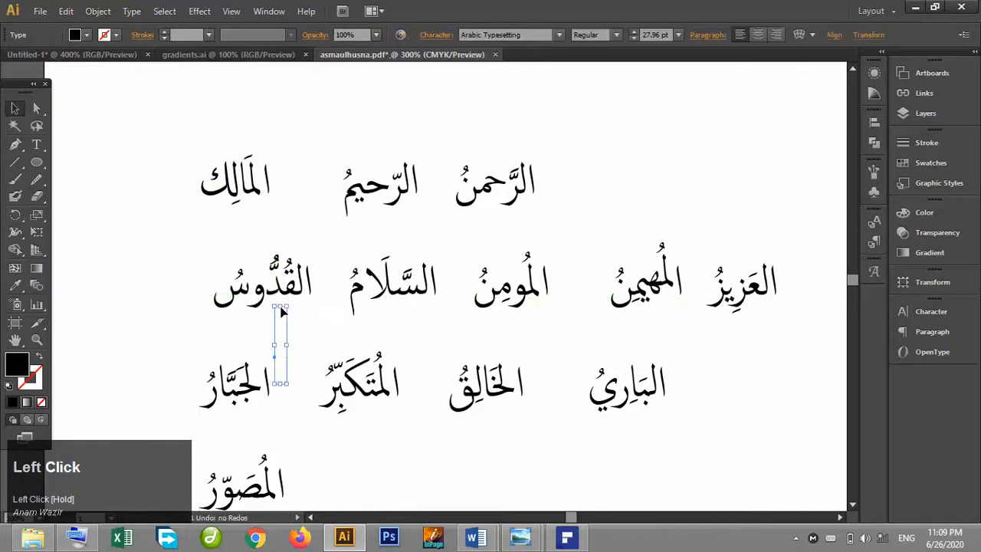
key("ctrl+z")
left_click(172, 240)
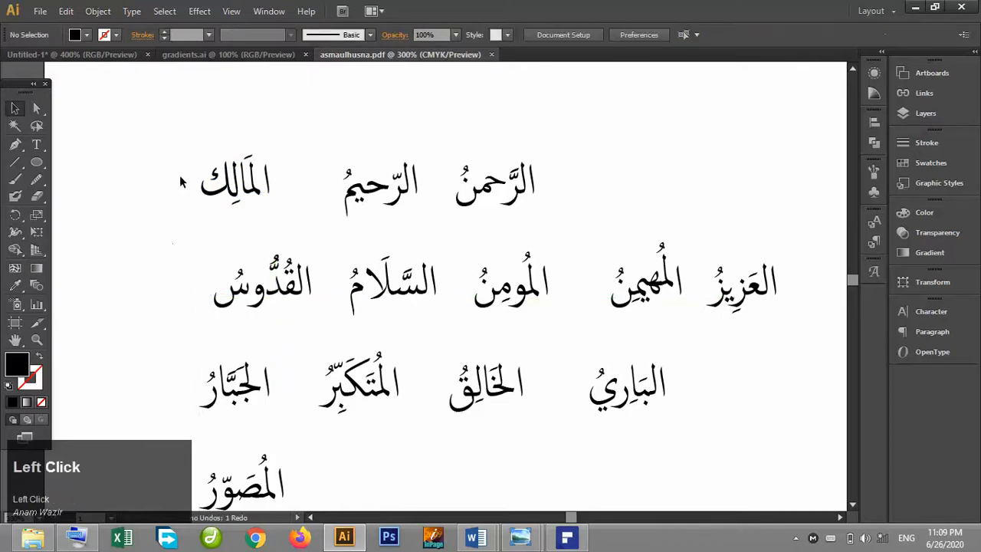
Try to group the separate pieces of the word المالك, undoing the grouping.
left_click_drag(199, 160, 282, 219)
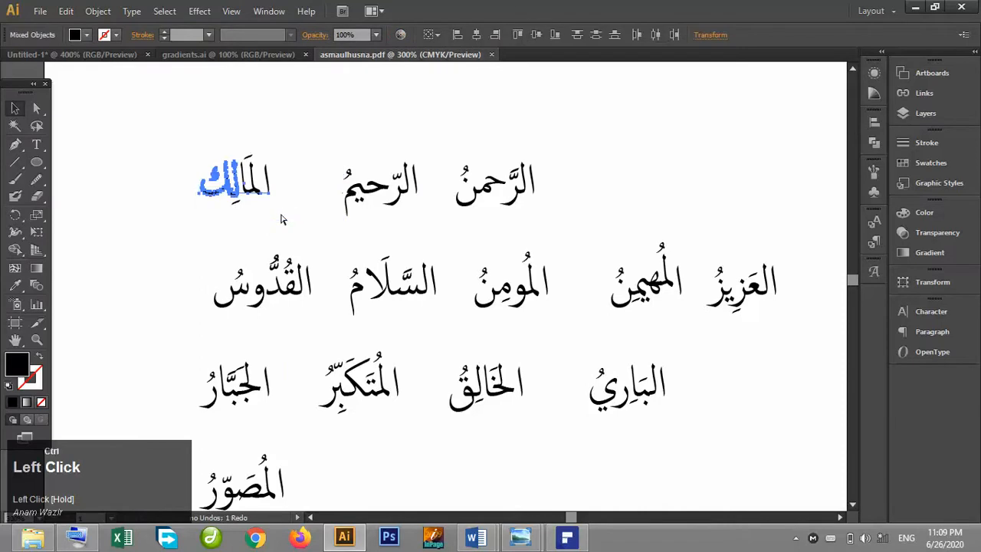
key("ctrl+g")
left_click(158, 161)
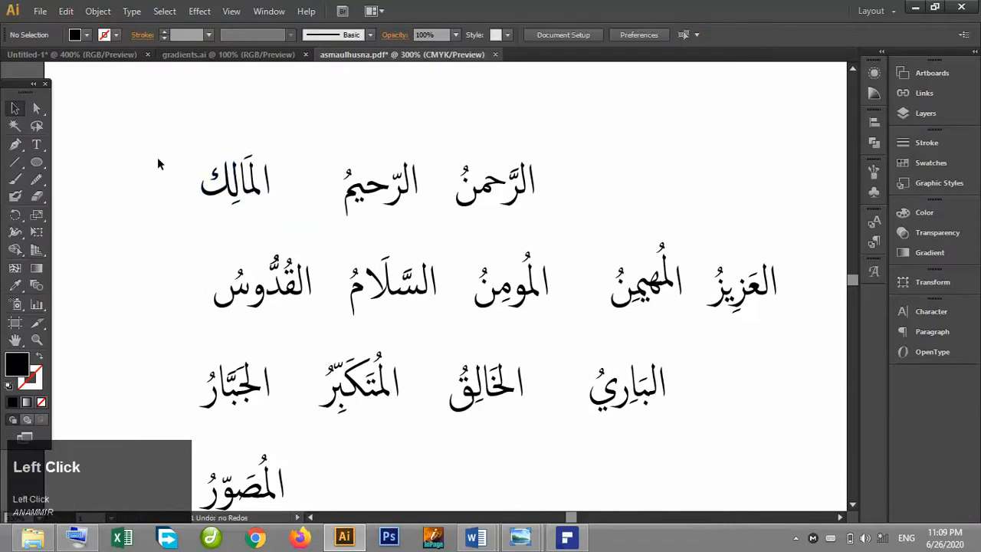
left_click(226, 187)
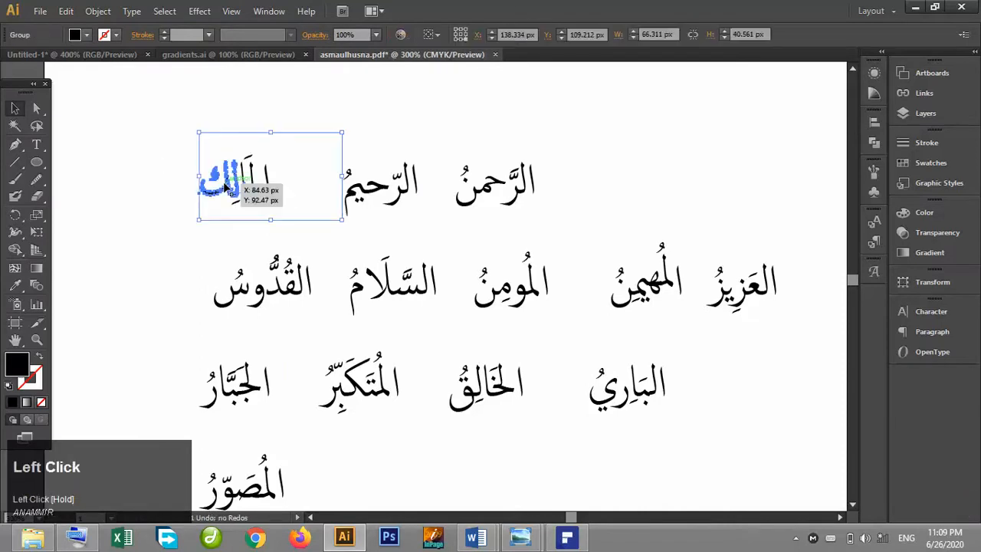
left_click(255, 187, "shift")
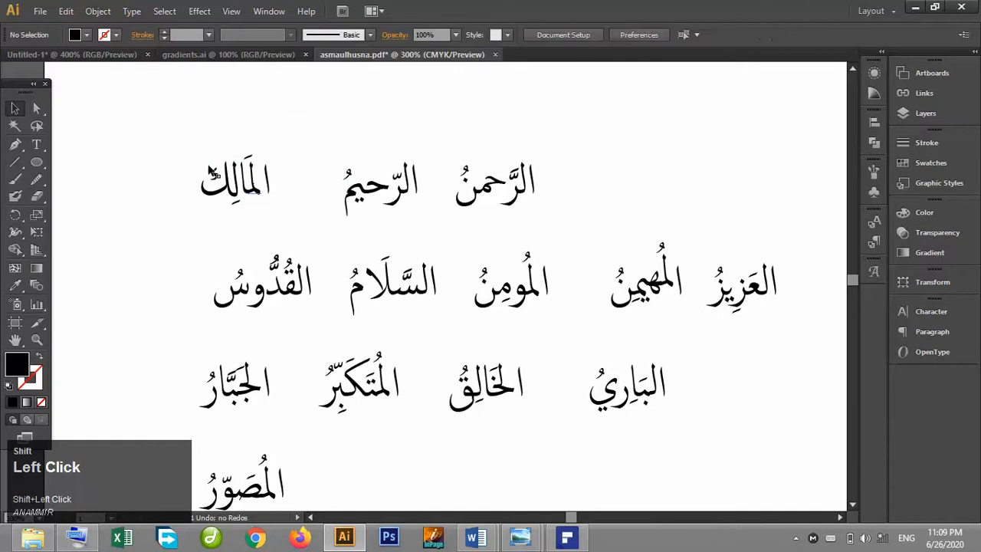
key("ctrl+z")
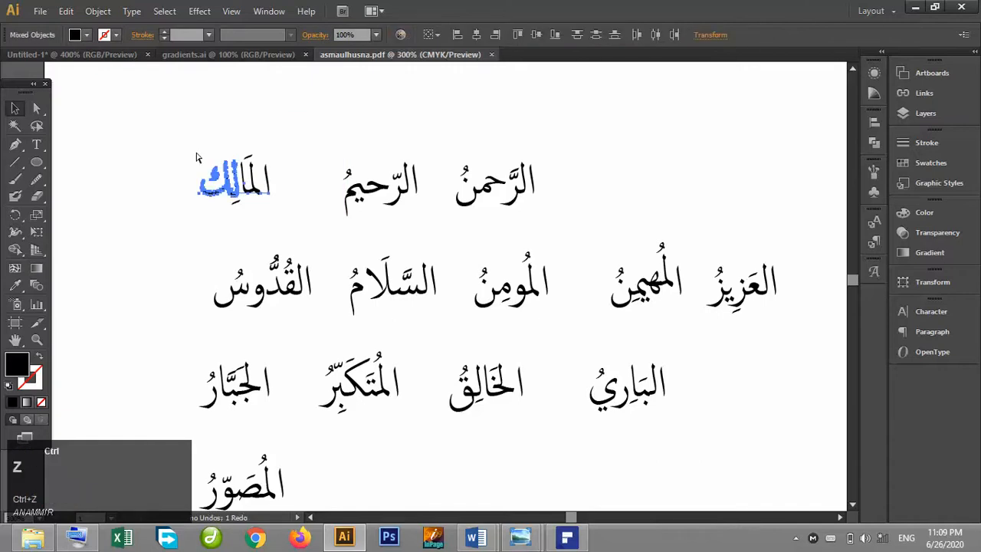
Select the separate letter pieces of العزيز and group them, undoing the accidental move upward.
left_click(686, 158)
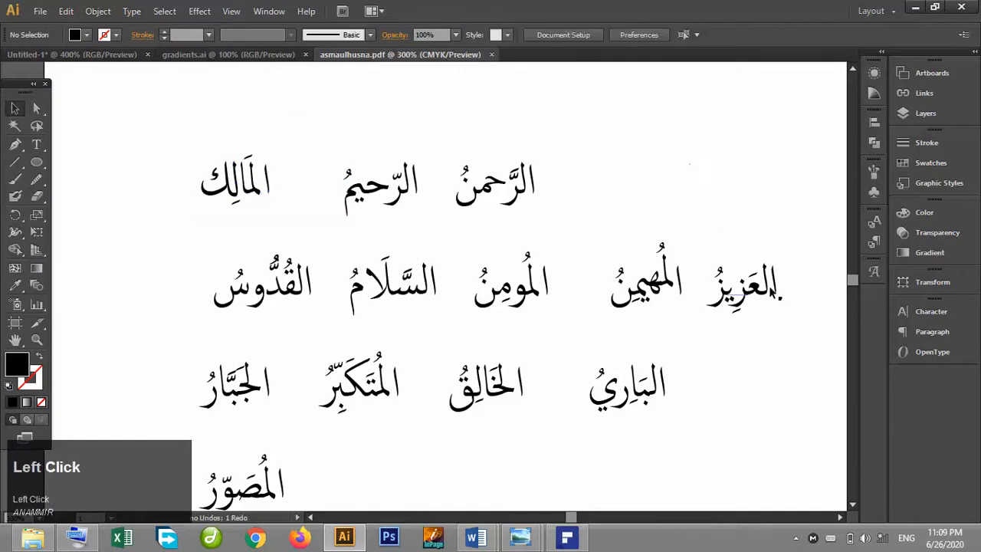
left_click(777, 286)
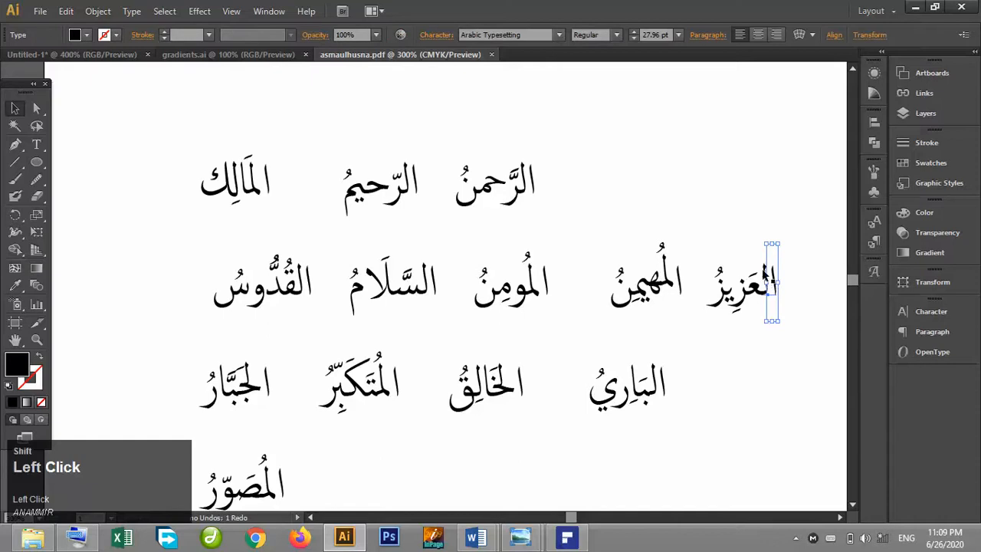
left_click(753, 283, "shift")
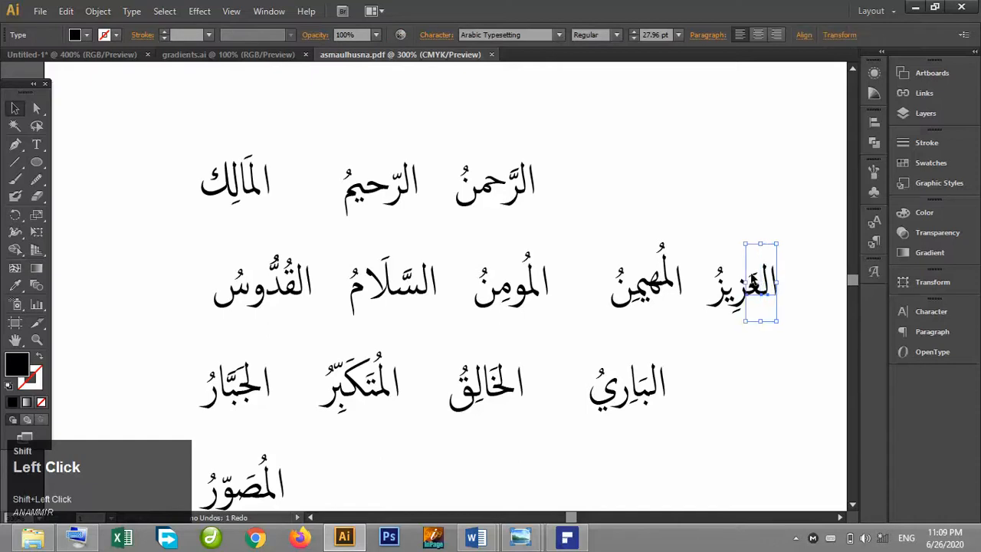
left_click(753, 285, "shift")
left_click(743, 295, "shift")
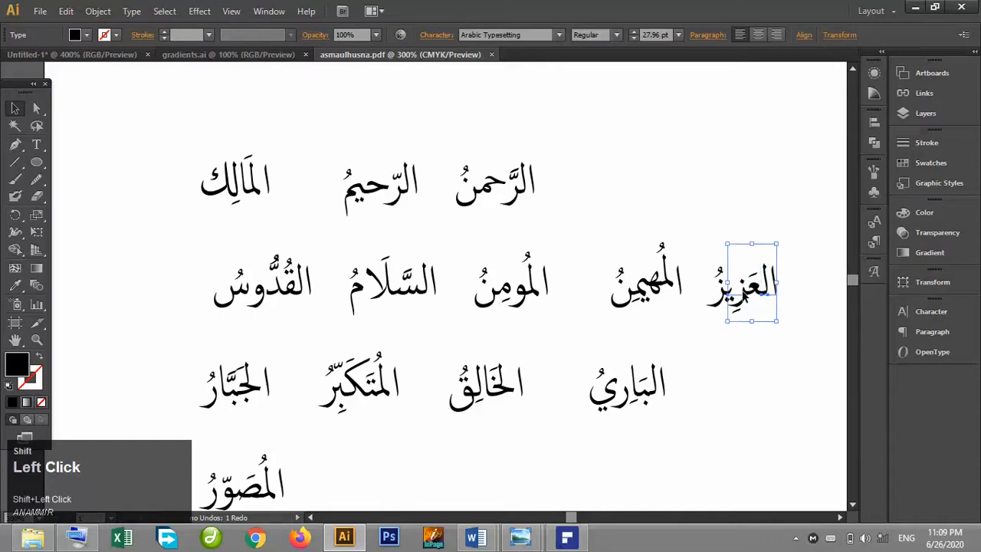
left_click(744, 288, "shift")
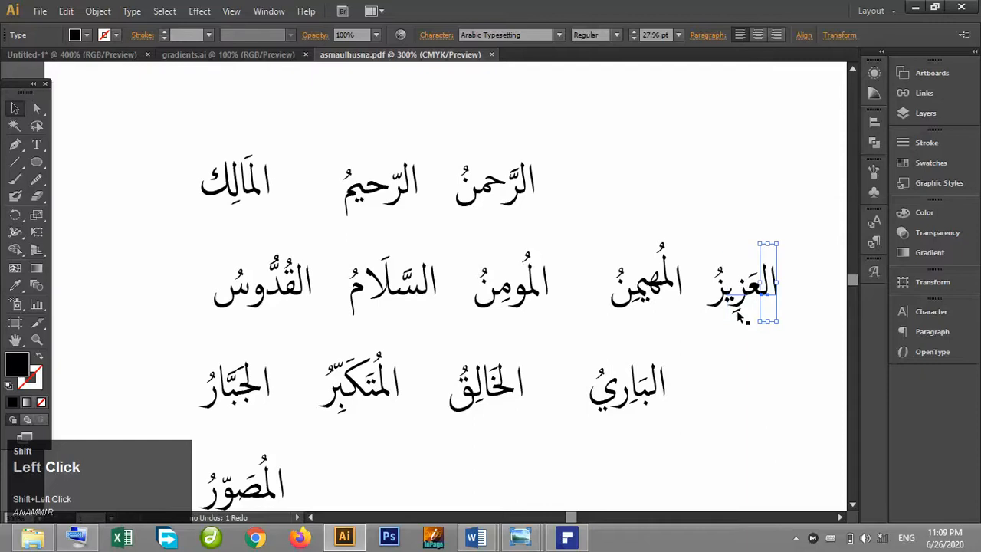
left_click(738, 310, "shift")
left_click(742, 305, "shift")
left_click(743, 305, "shift")
left_click(723, 298, "shift")
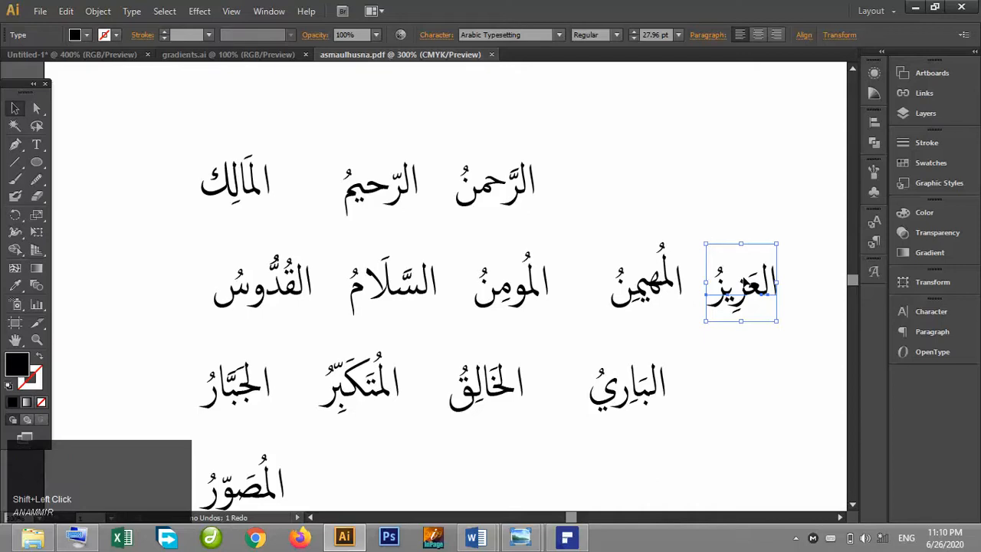
key("ctrl+g")
left_click_drag(747, 294, 747, 212)
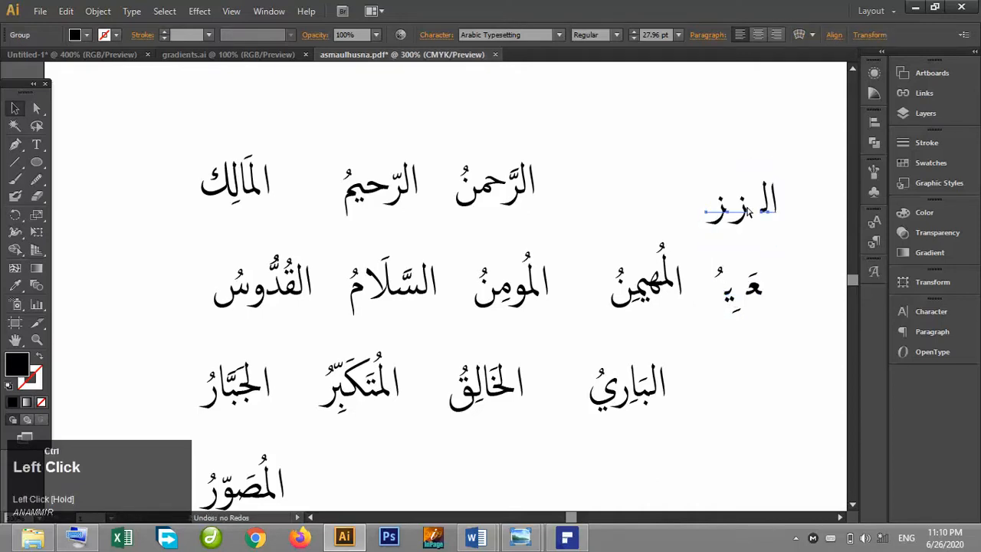
key("ctrl+z")
Examine how the letter pieces of العزيز and الخالق can be selected.
left_click(759, 339)
left_click_drag(791, 333, 711, 265)
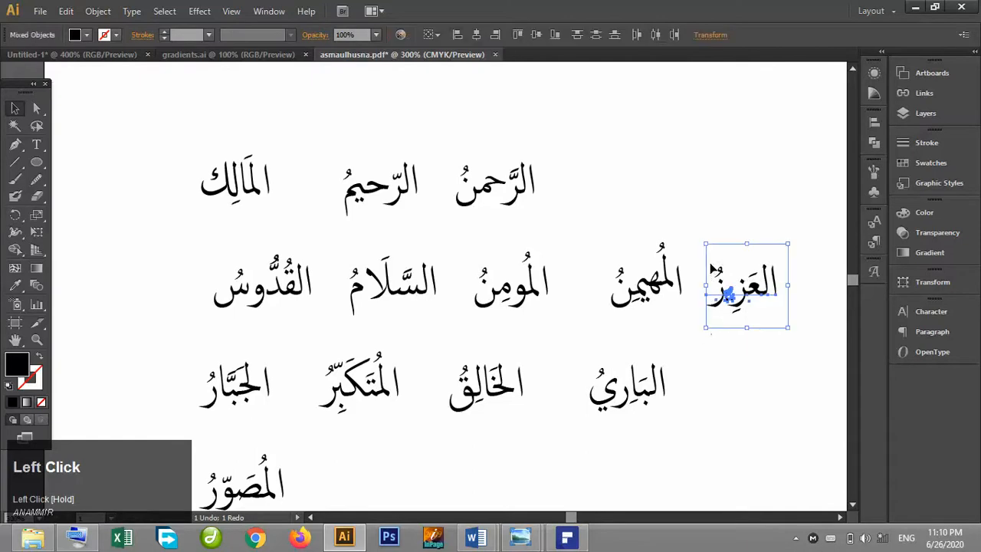
left_click(754, 334)
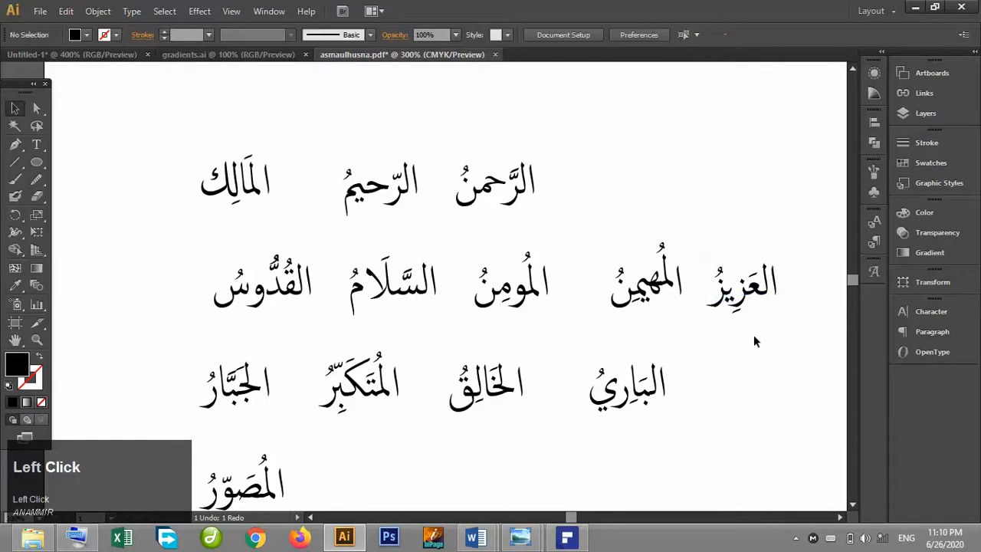
left_click(775, 281)
left_click_drag(775, 305, 718, 272)
left_click_drag(773, 250, 773, 249)
left_click(791, 292)
left_click(510, 391)
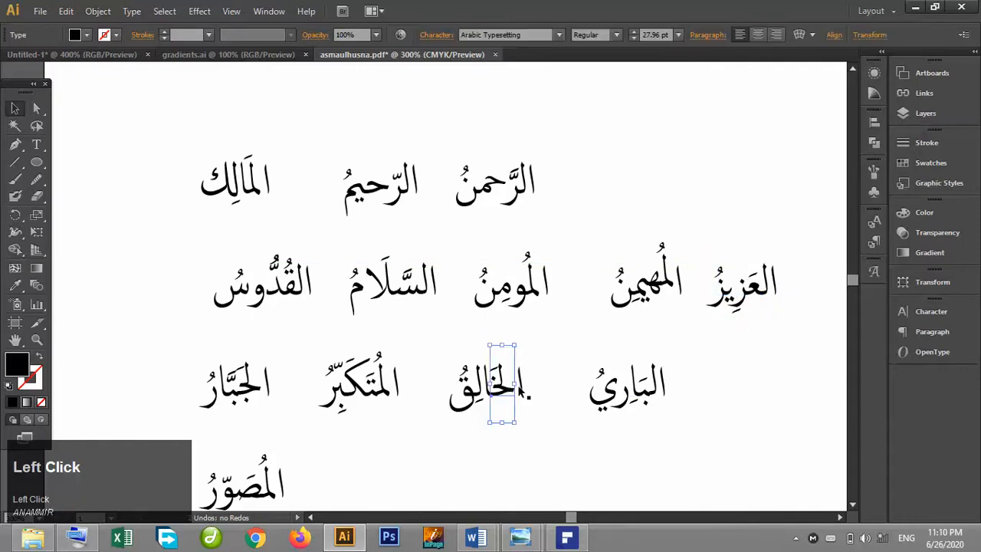
left_click(520, 377, "shift")
left_click(495, 371, "shift")
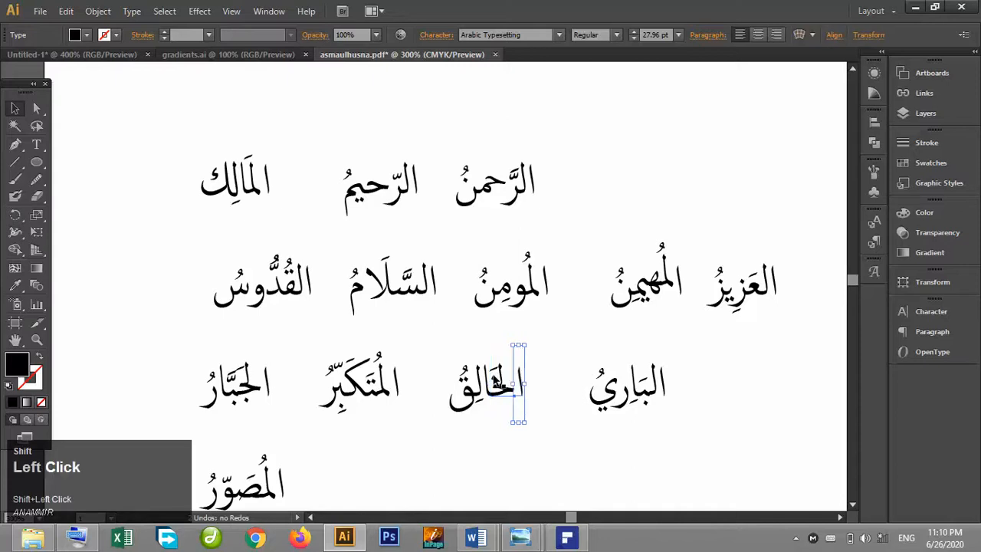
left_click(493, 378, "shift")
left_click(493, 374, "shift")
left_click(486, 427)
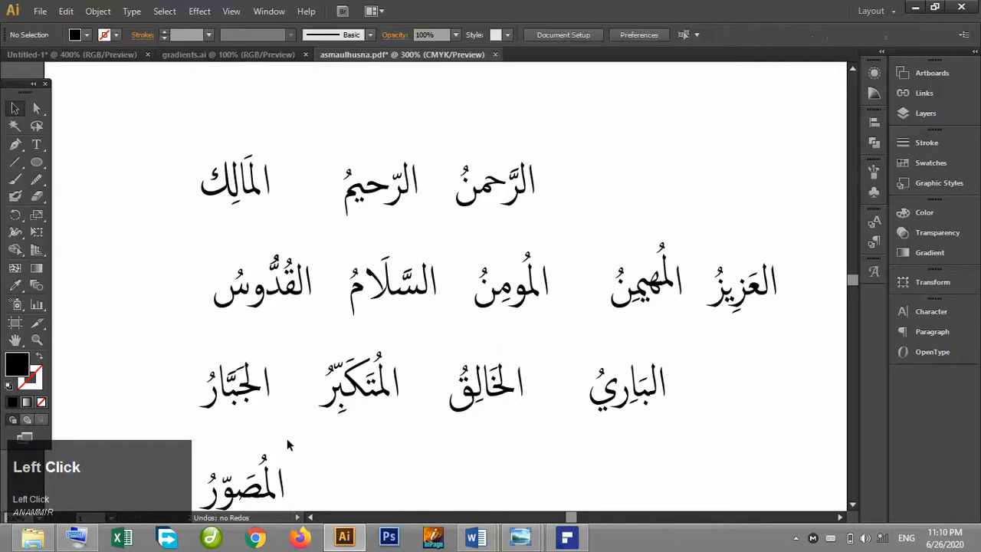
Try selecting المصور, المالك and all text on the page, then clear the selection.
left_click_drag(302, 485, 192, 464)
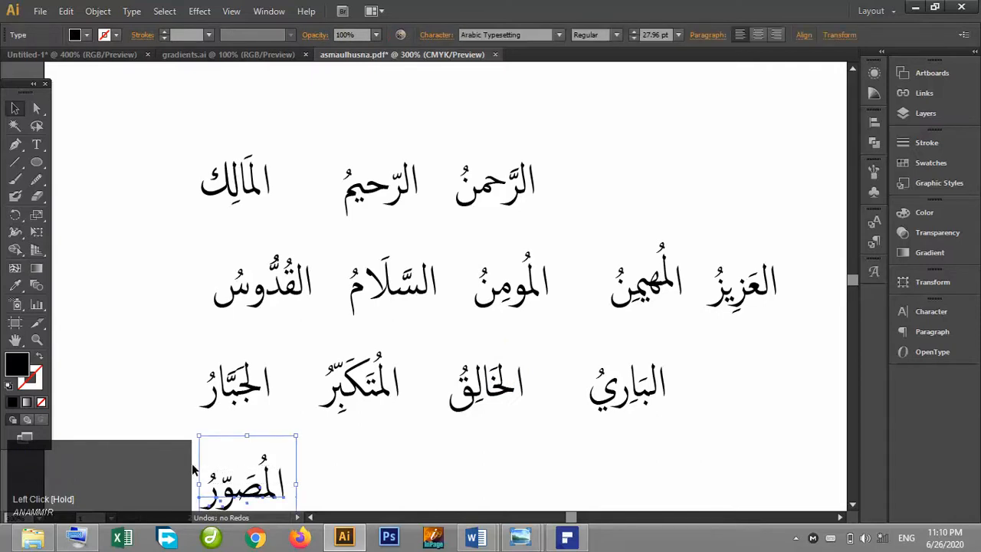
left_click_drag(176, 143, 288, 218)
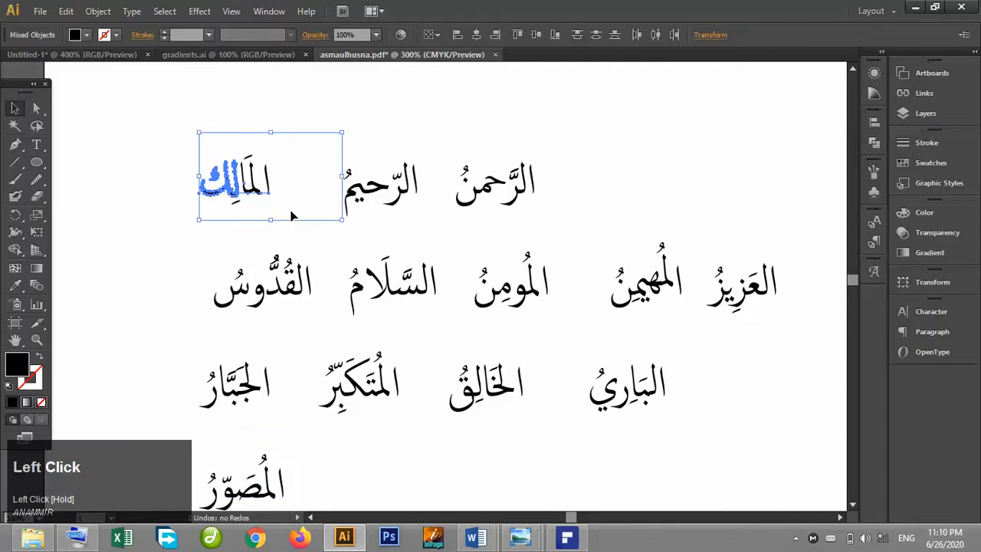
left_click(415, 170)
left_click(446, 138)
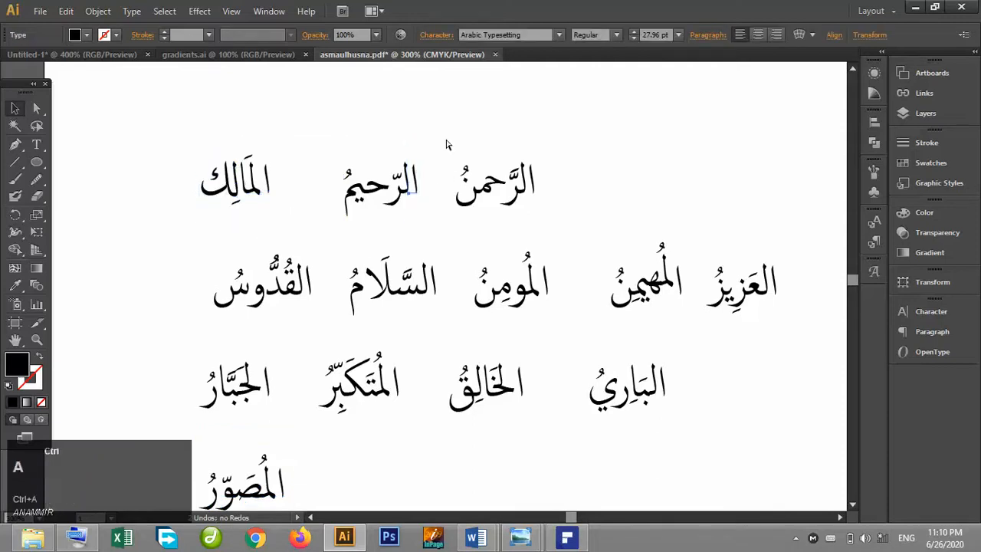
key("ctrl+a")
left_click(426, 121)
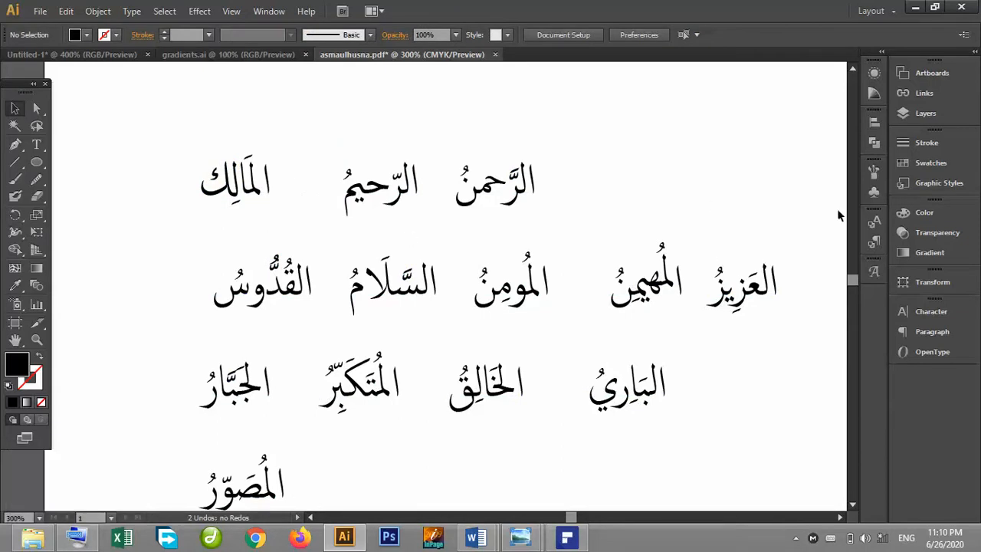
Select the word الغفار at the bottom of the list, then deselect it.
left_click(853, 505)
left_click(852, 505)
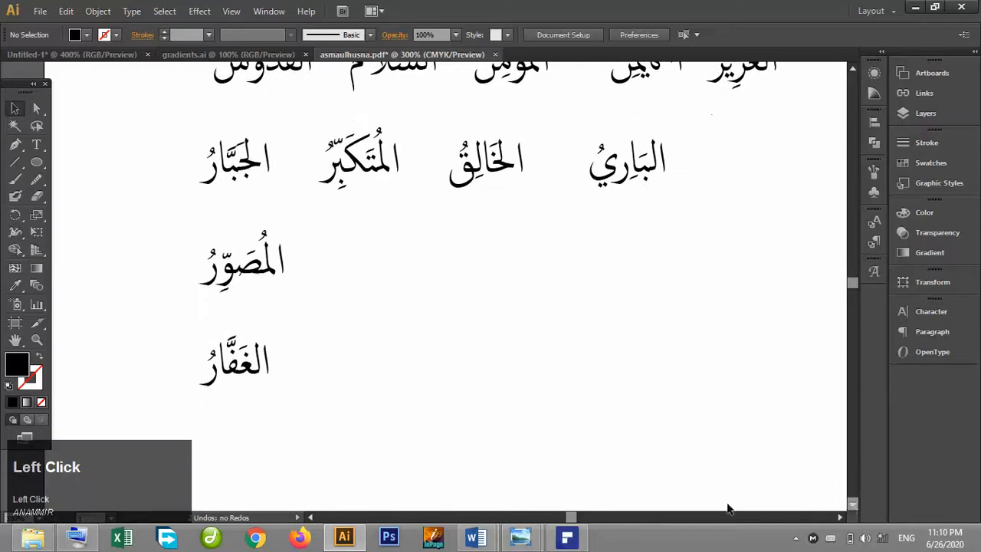
left_click_drag(301, 391, 164, 334)
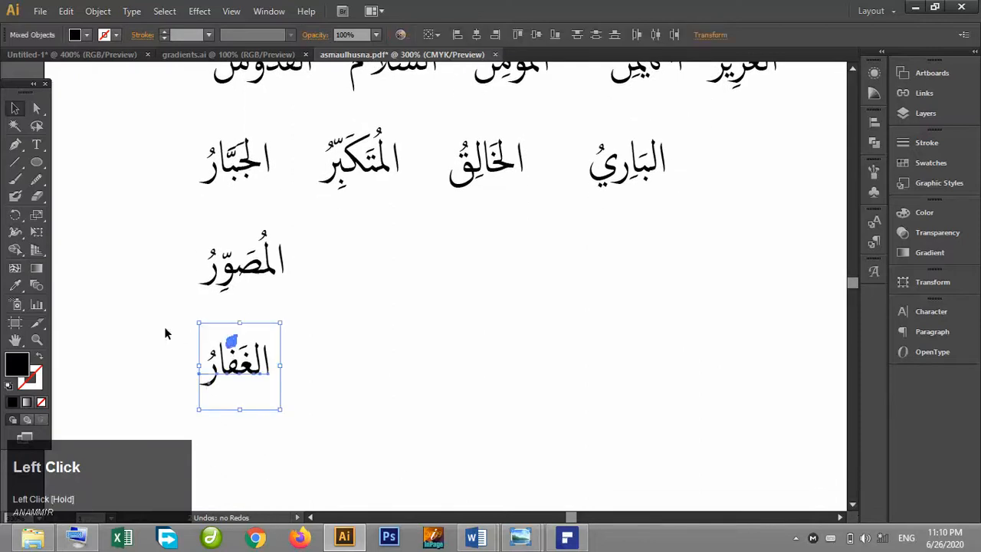
left_click(448, 352)
Switch to Word's Document4, cancel the save prompt, and copy the word الرَّحمنُ.
mouse_move(476, 537)
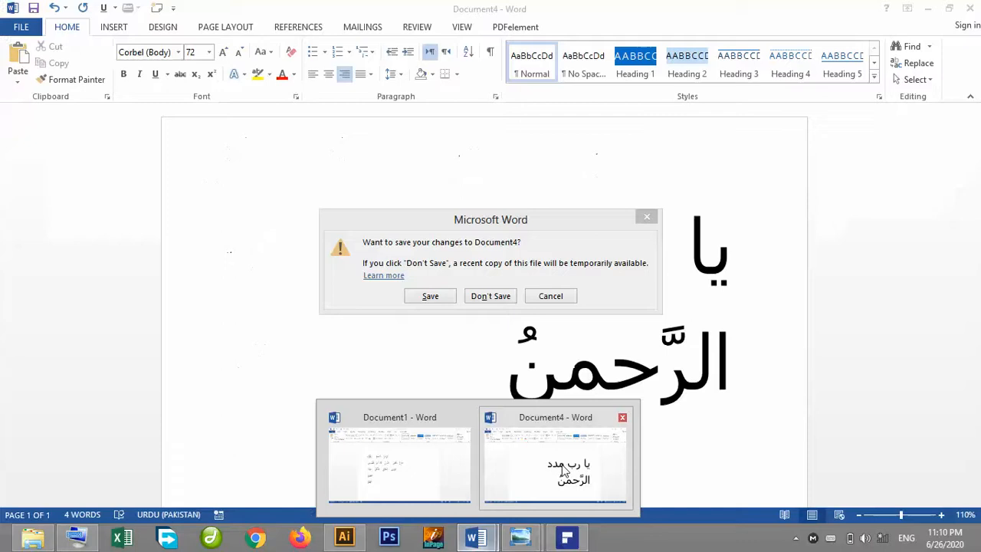
left_click(564, 470)
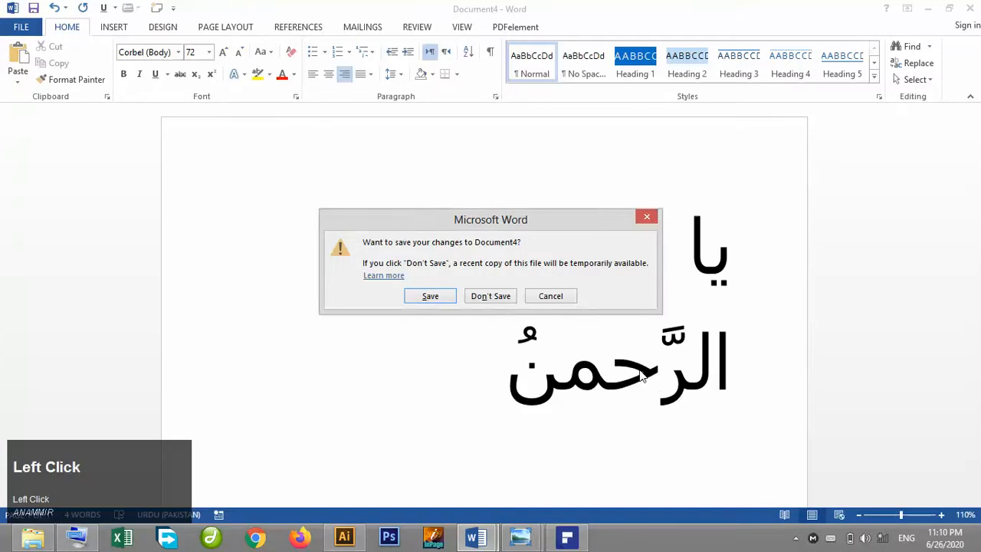
left_click(554, 299)
left_click(634, 386)
left_click_drag(747, 369, 727, 376)
key("ctrl+c")
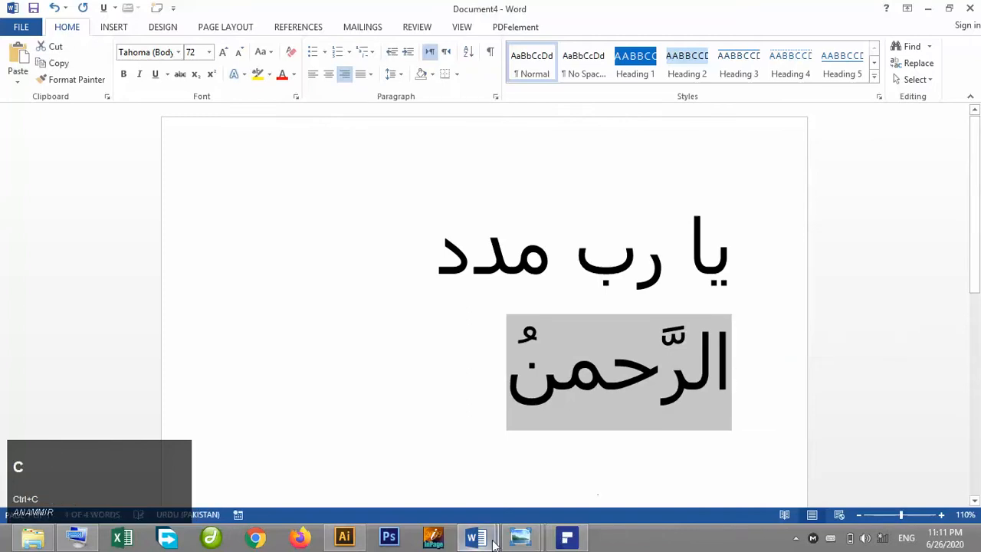
Paste the copied word into the asmaulhusna document and move it down slightly.
left_click(344, 537)
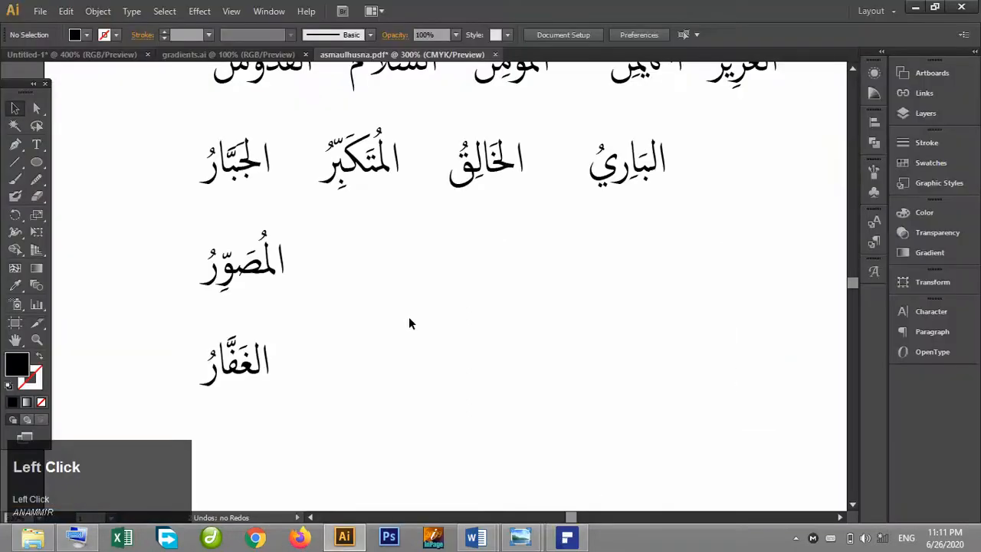
key("ctrl+v")
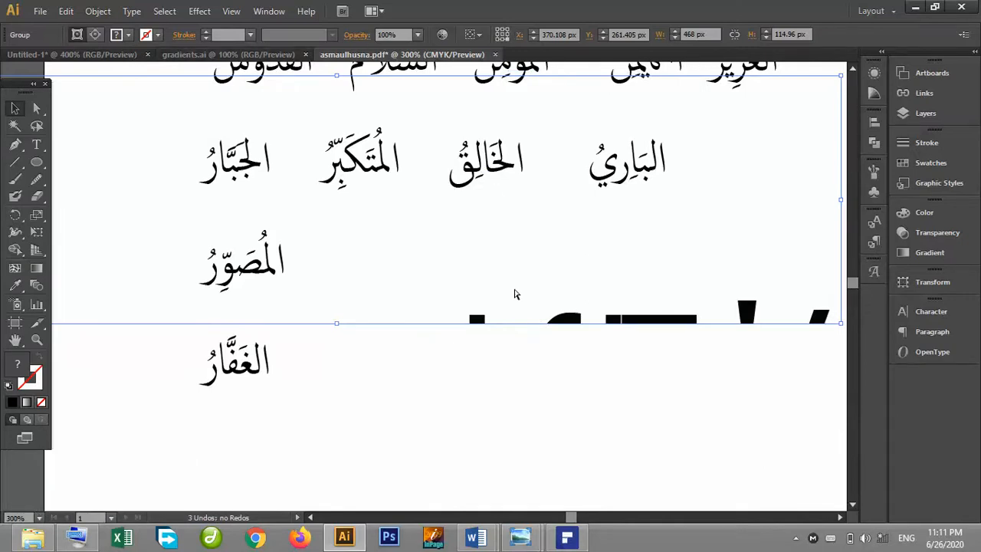
key("ctrl+minus")
key("ctrl+minus")
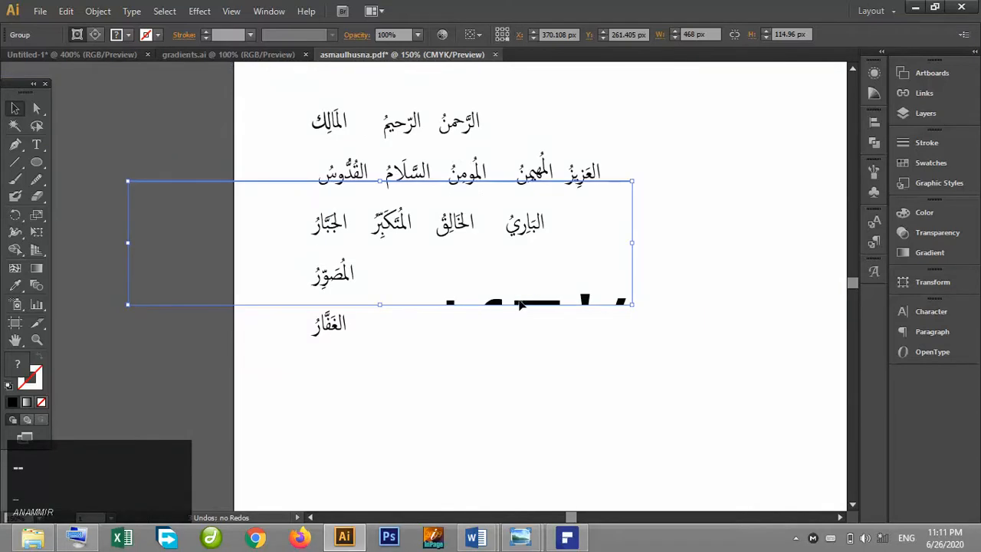
left_click_drag(523, 305, 539, 324)
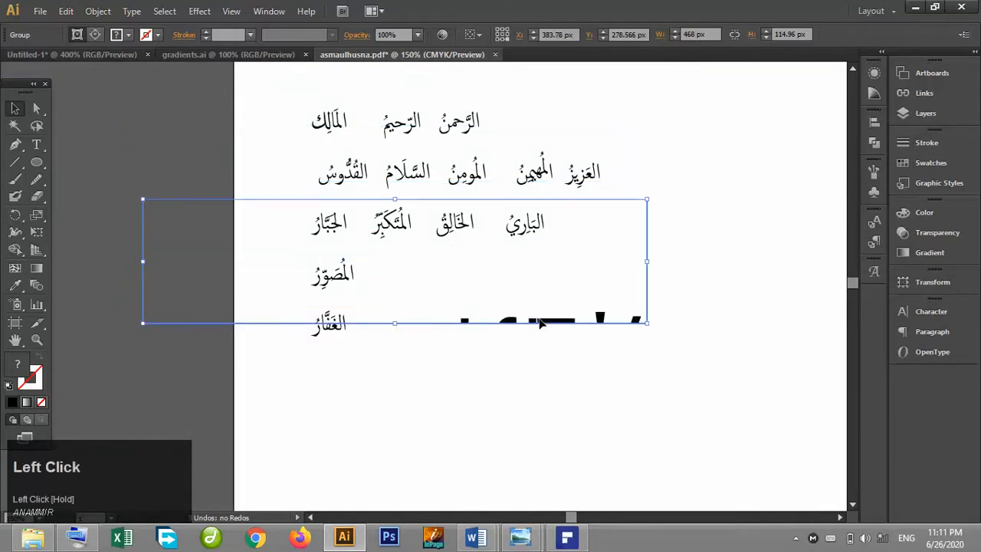
left_click(540, 323)
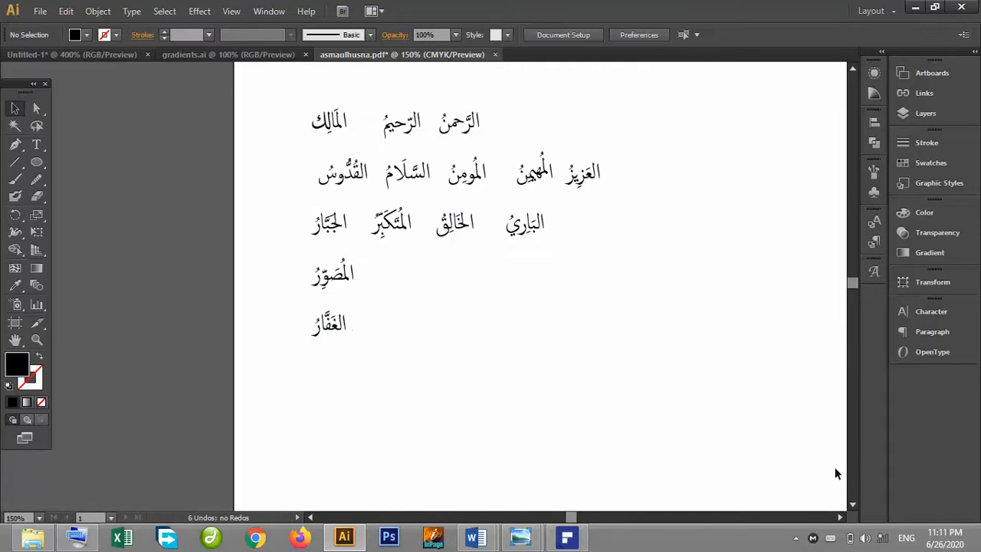
Open a blank Word document and switch the input to Urdu with the Arabic (102) keyboard.
left_click(796, 539)
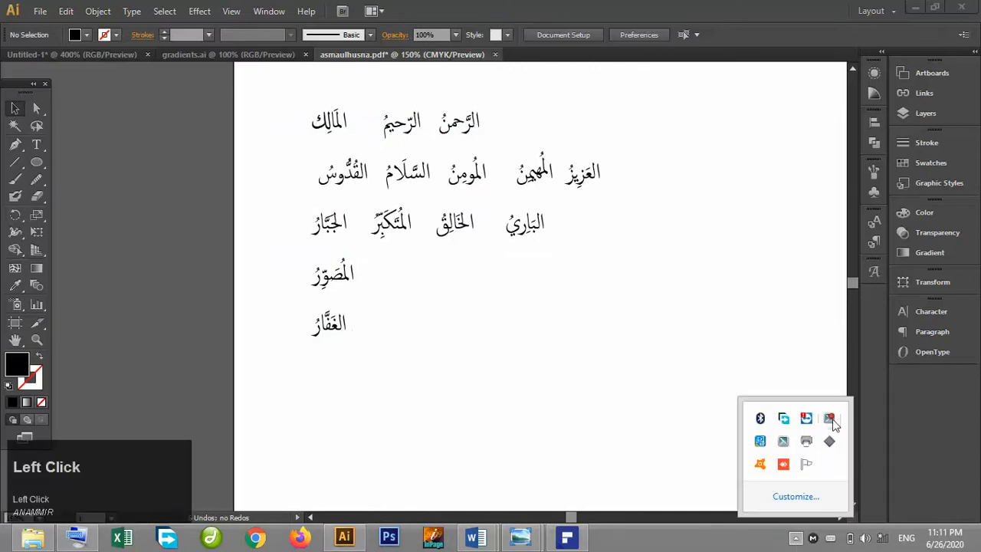
left_click(833, 418)
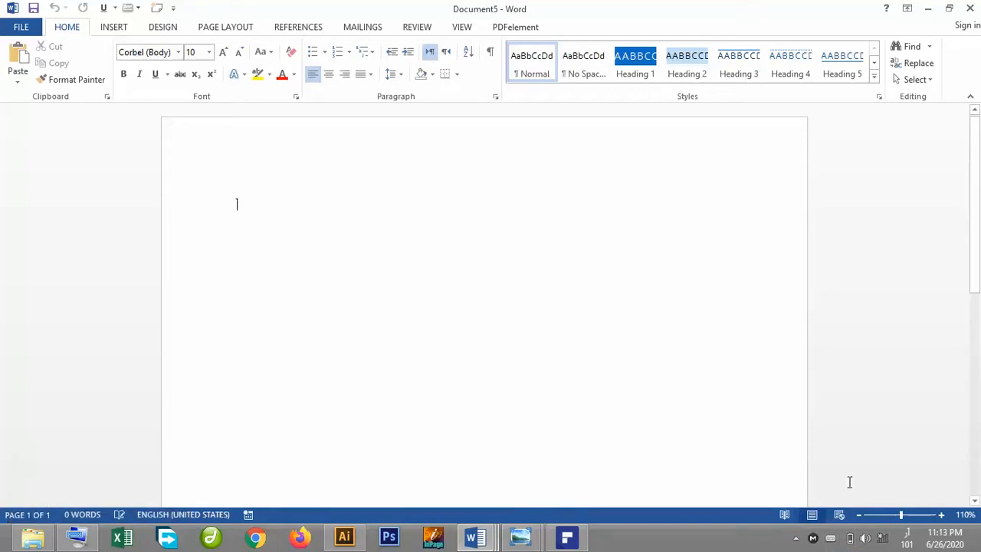
left_click(907, 538)
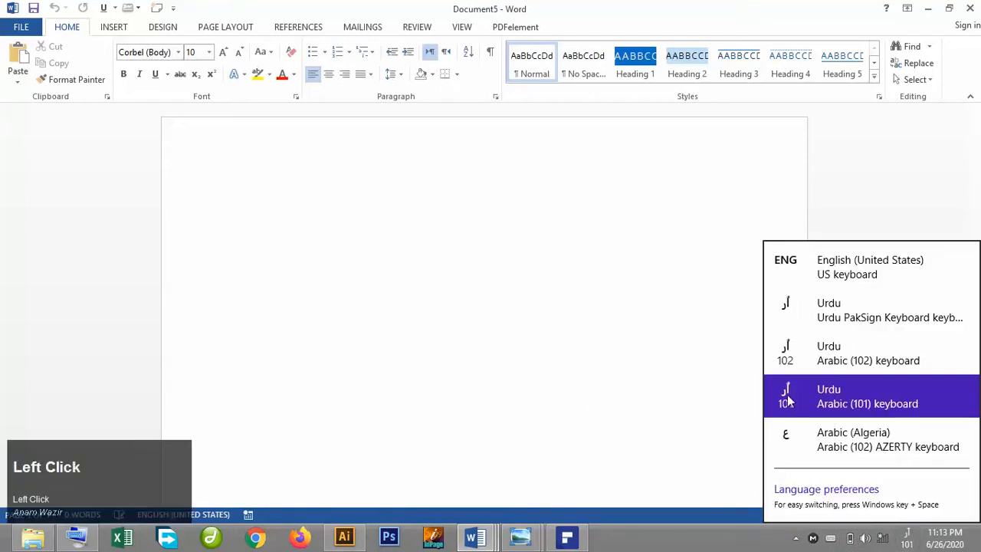
left_click(790, 357)
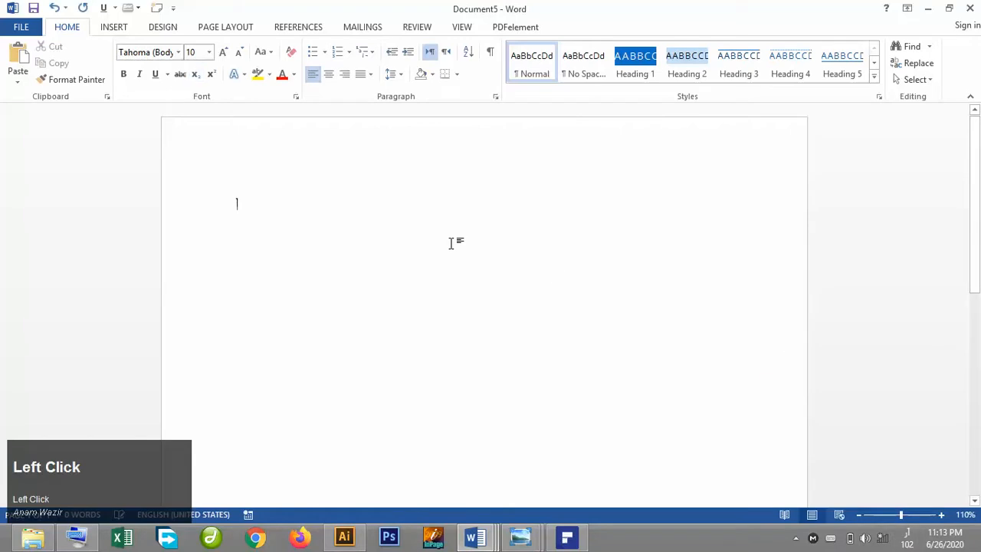
Increase the font size of the new document to 90 and right-align the paragraph.
left_click(224, 51)
left_click(223, 52)
left_click(223, 51)
left_click(223, 51)
left_click(223, 51)
left_click(223, 52)
left_click(223, 51)
left_click(223, 51)
left_click(224, 51)
left_click(224, 51)
left_click(224, 51)
left_click(224, 52)
left_click(224, 52)
left_click(224, 51)
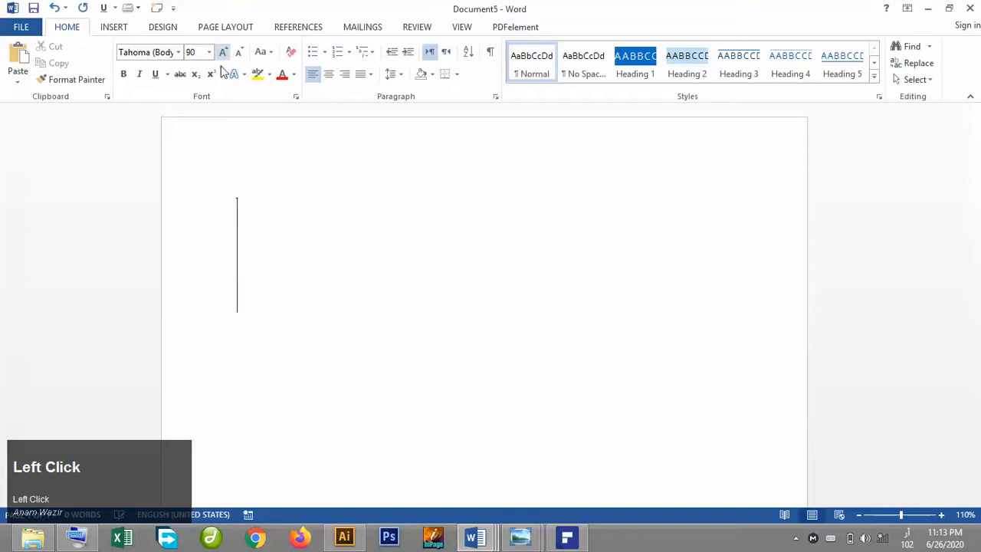
left_click(344, 74)
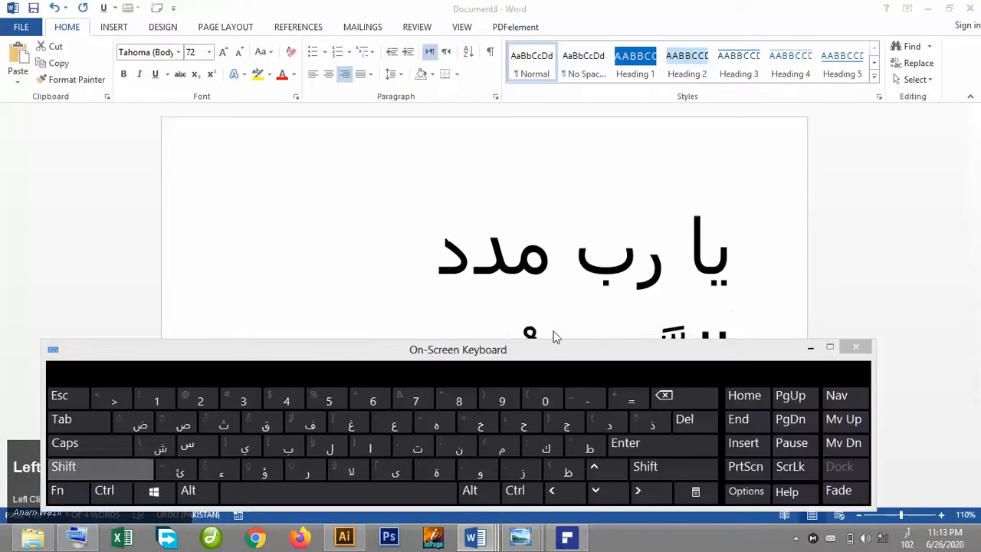
View the reference word الرَّحمنُ in Document4, then return to the new Document5.
left_click(485, 536)
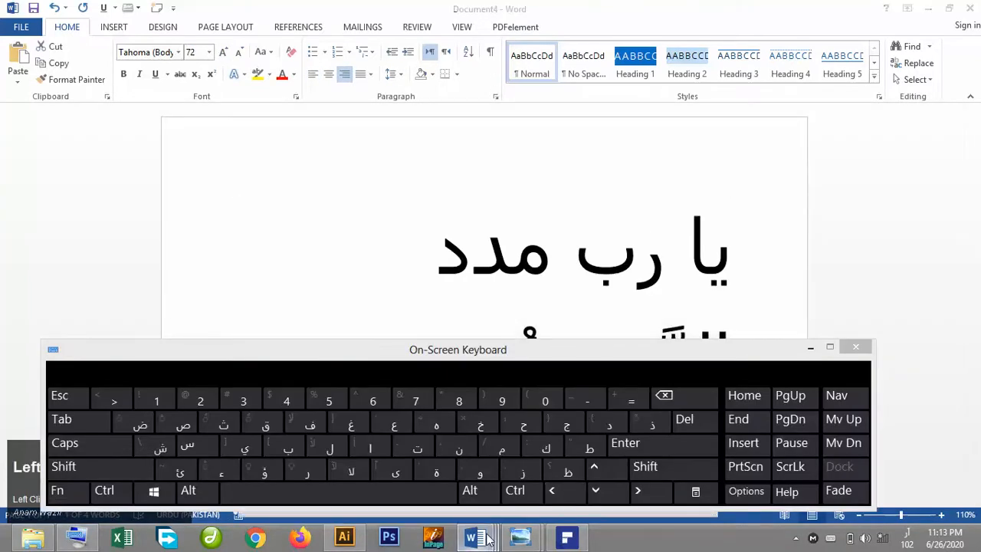
left_click(475, 539)
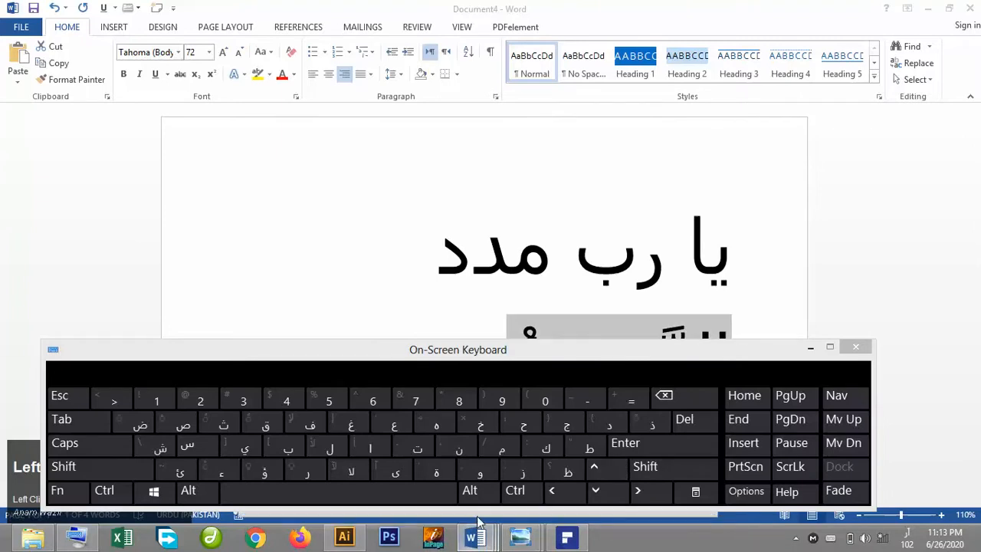
left_click(809, 349)
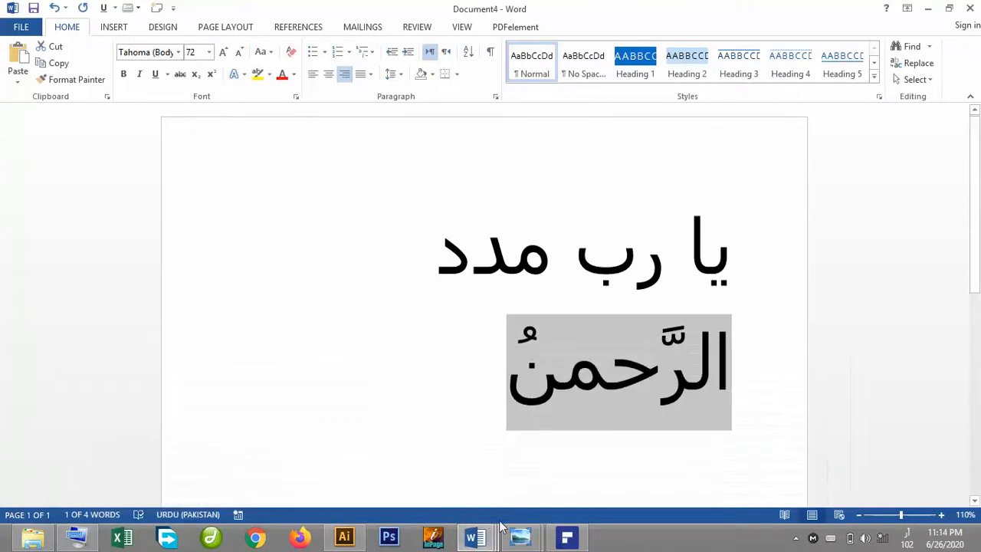
left_click(475, 539)
left_click(669, 435)
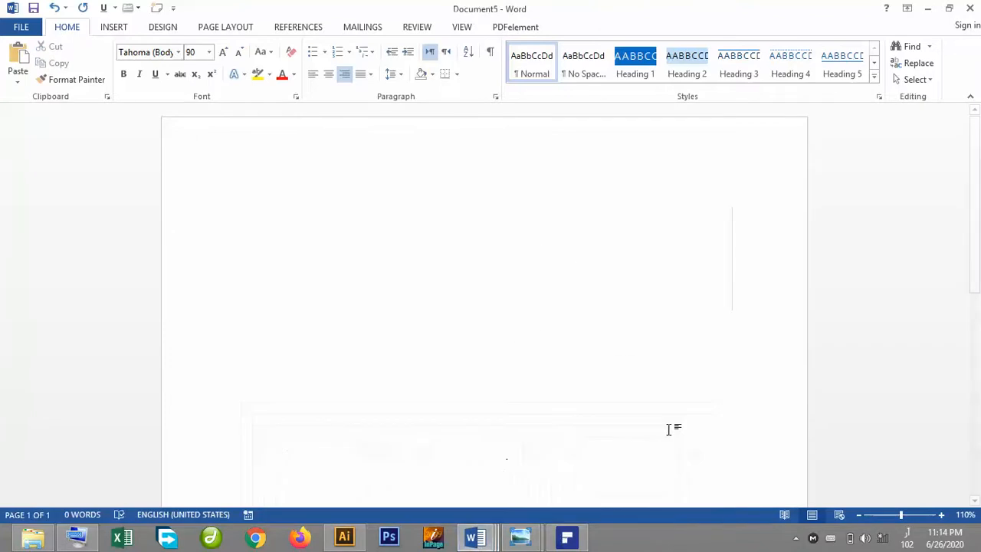
Reopen the on-screen keyboard and type الرحمنُ with a damma on the final letter.
mouse_move(474, 546)
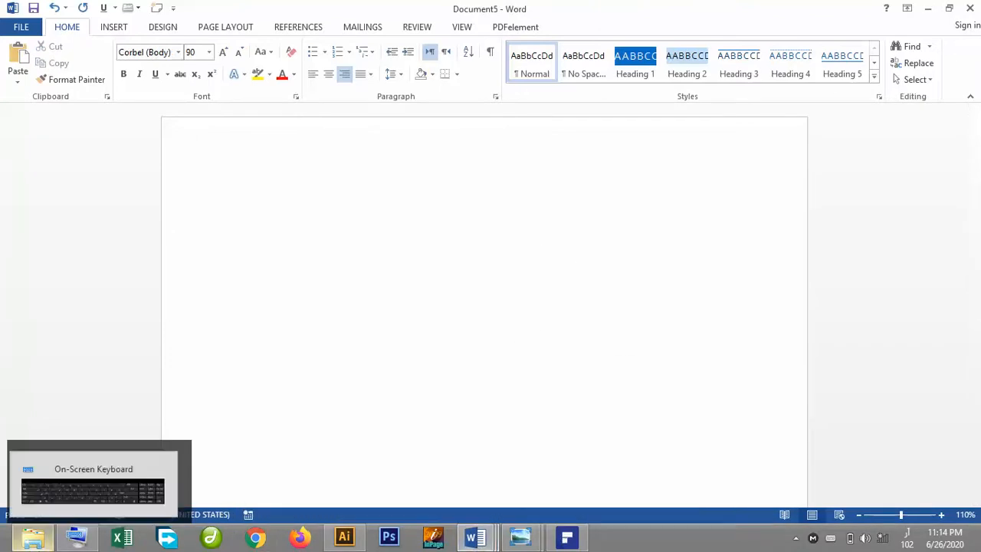
left_click(78, 540)
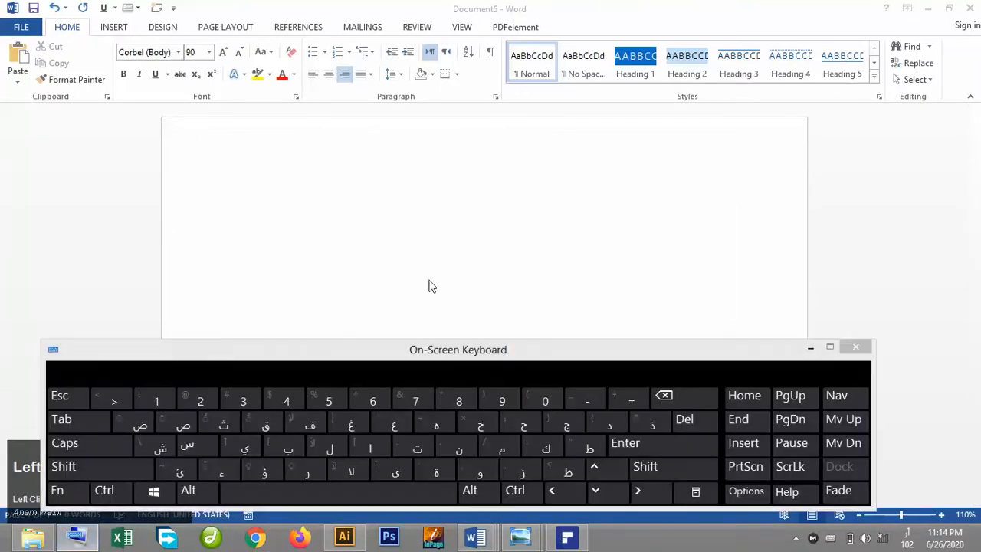
left_click(499, 223)
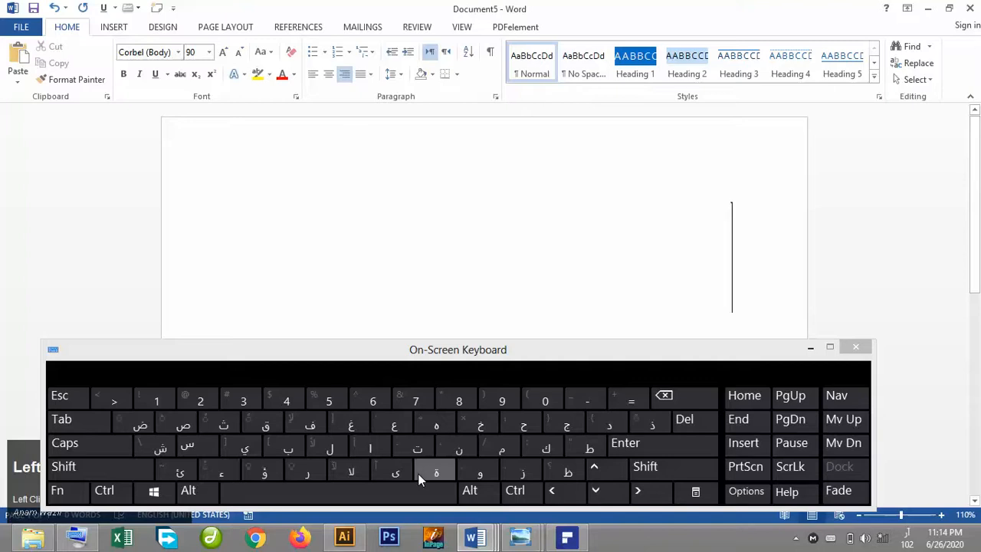
left_click(377, 447)
left_click(327, 449)
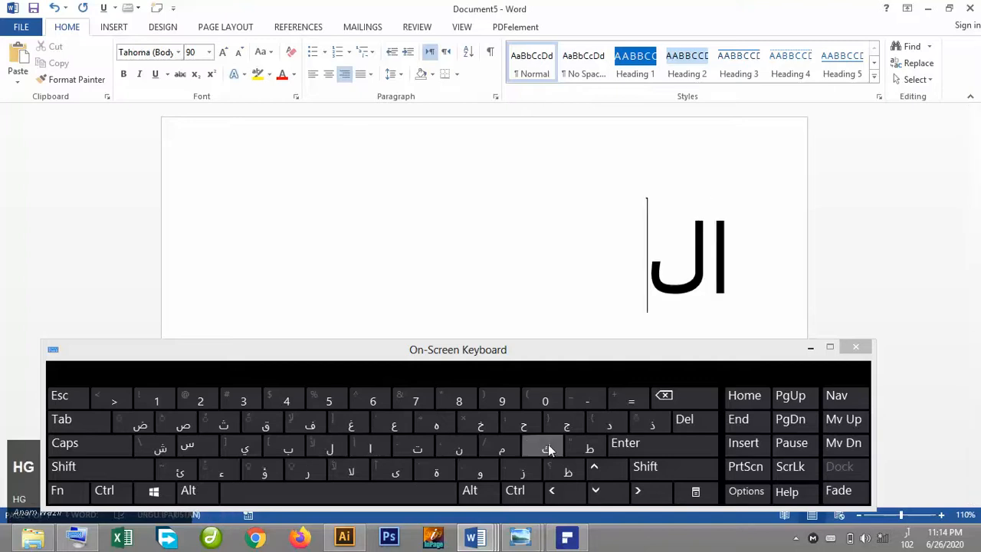
left_click(304, 474)
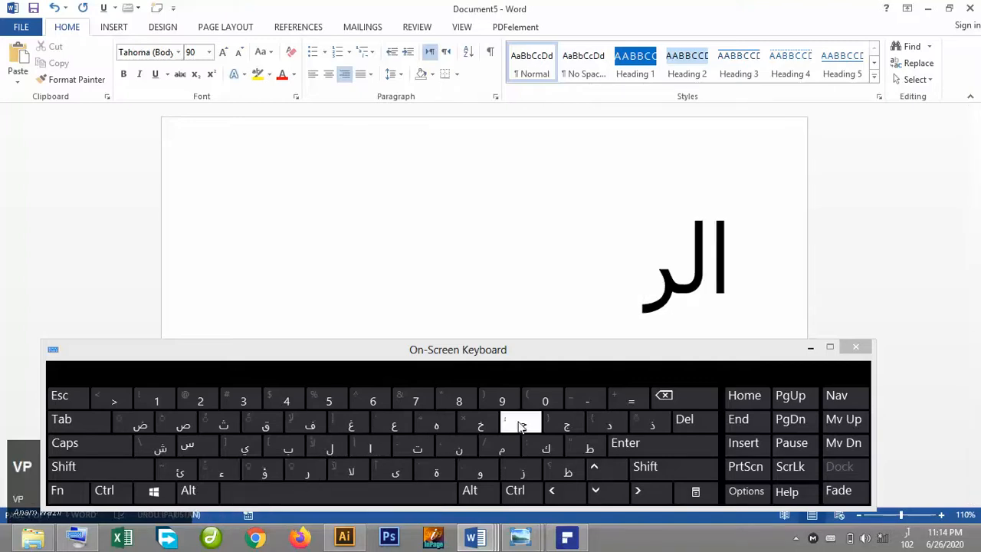
left_click(521, 426)
left_click(498, 451)
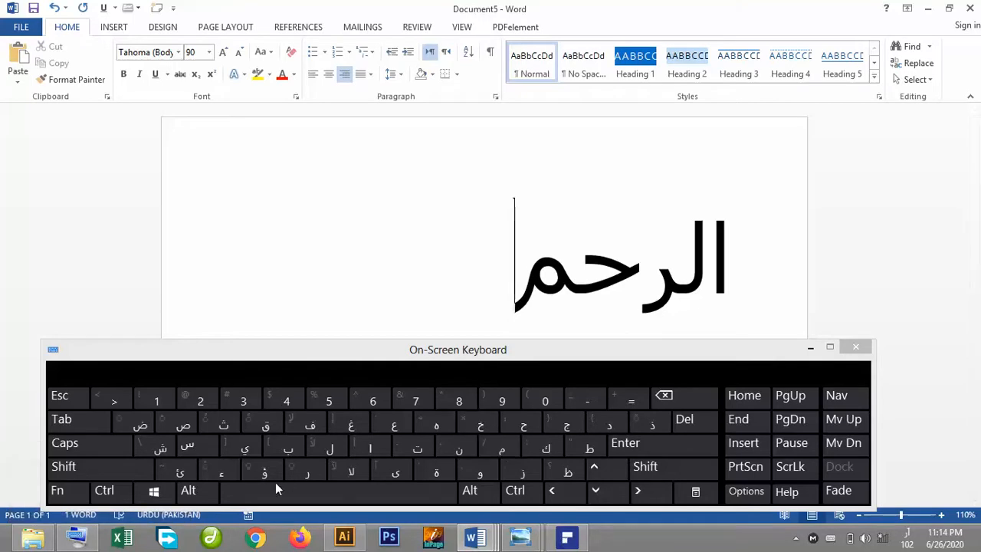
left_click(455, 444)
key("shift")
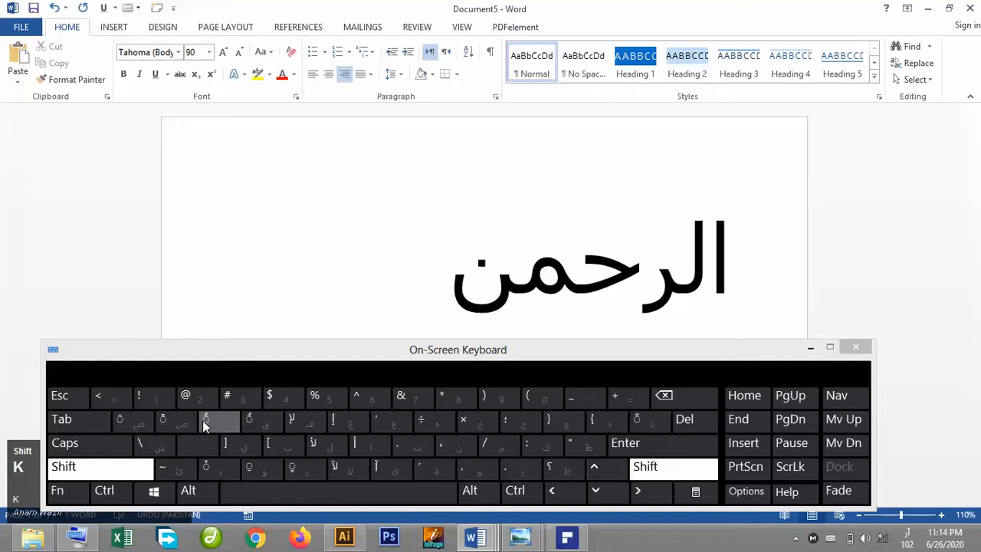
left_click(204, 421)
Add a shadda with fatha over the ر in الرحمن and close the on-screen keyboard.
left_click(642, 296)
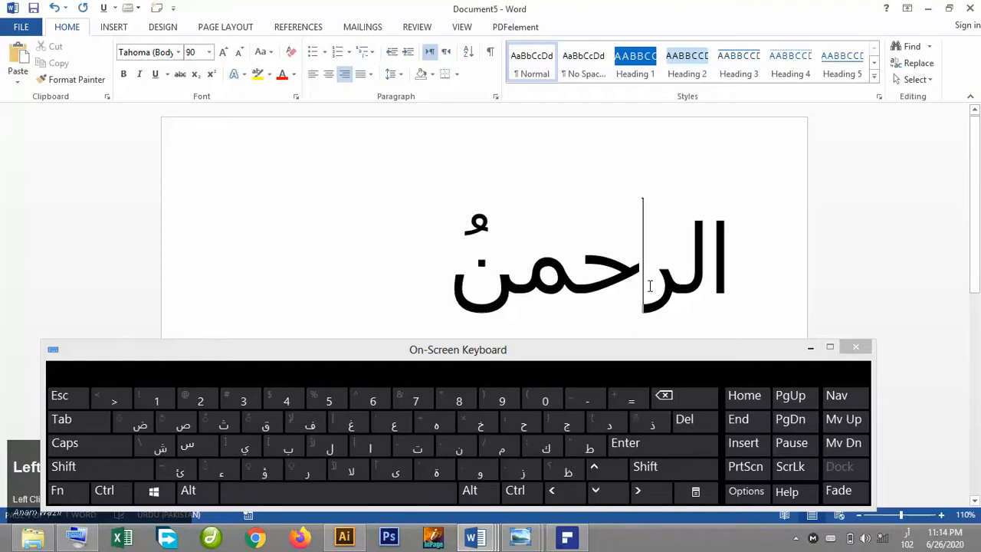
left_click(648, 422, "shift")
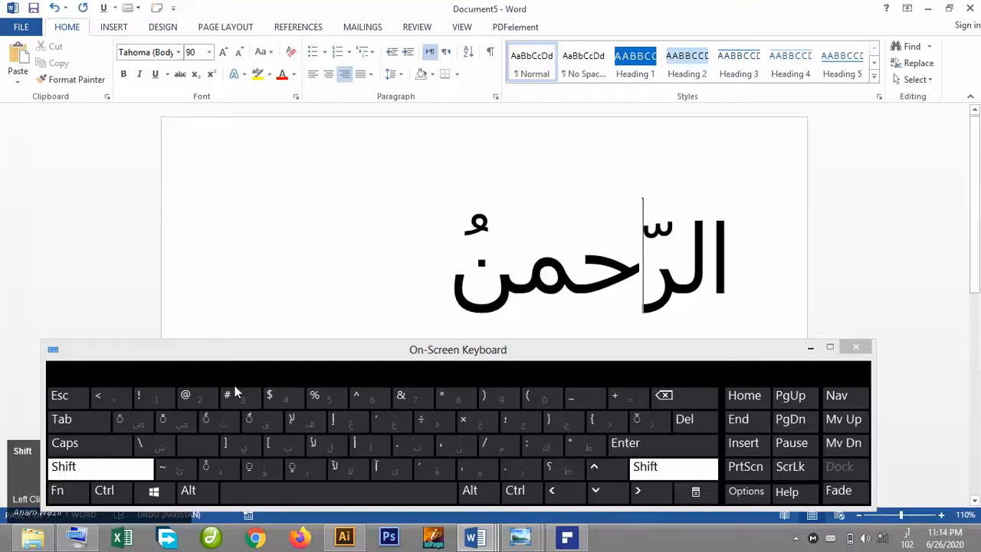
left_click(161, 424, "shift")
key("BackSpace")
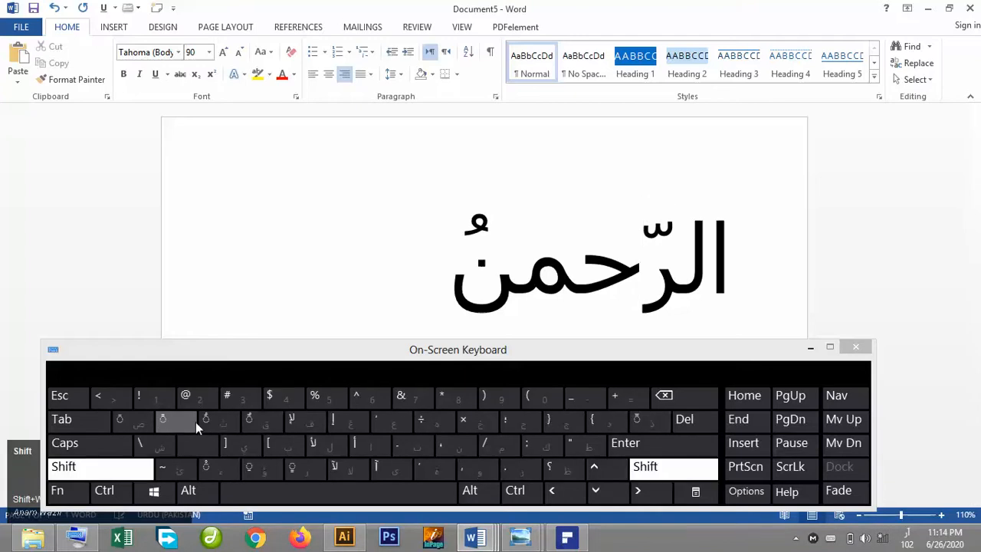
left_click(150, 424, "shift")
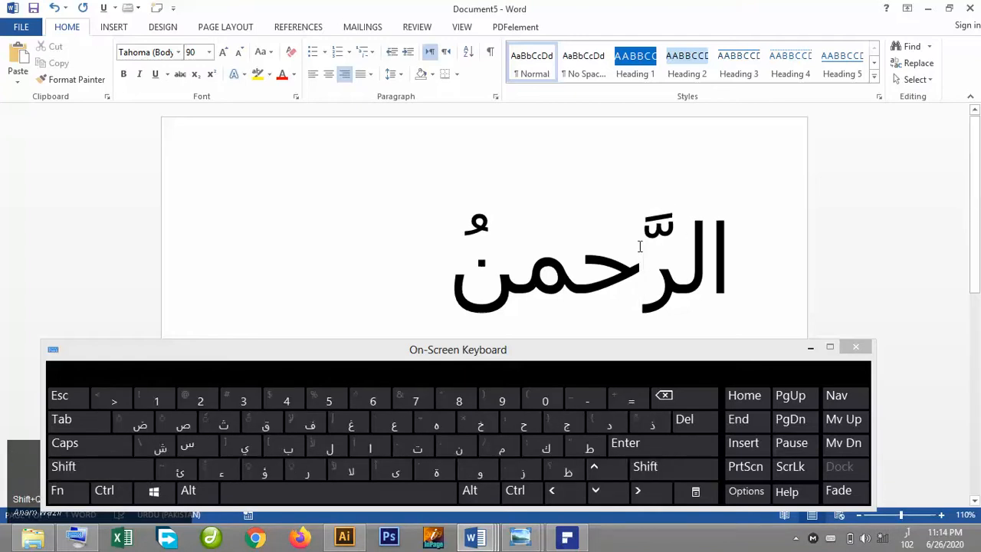
left_click(688, 264)
left_click(811, 347)
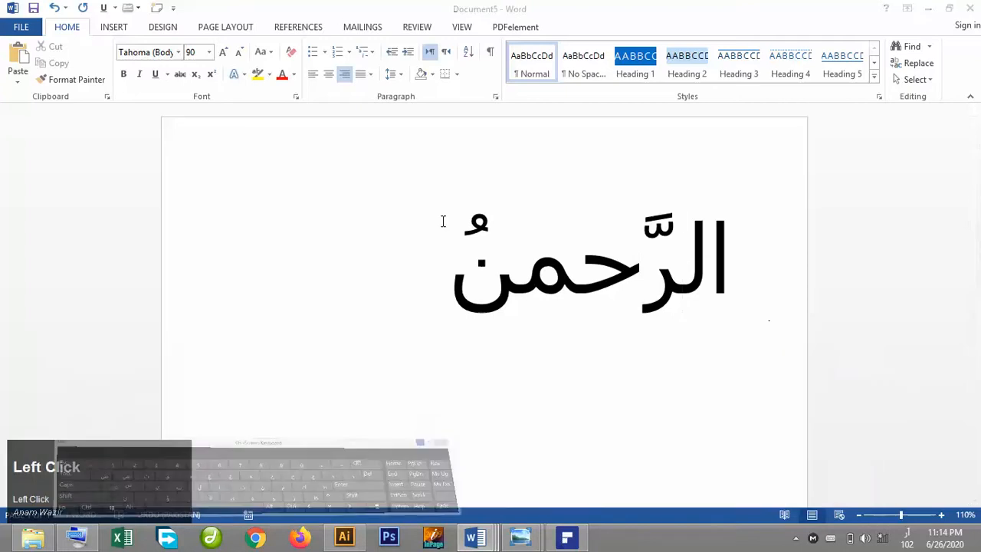
Save the document to the Desktop as a PDF named الرَّحمنqwe, switching input to English for the name.
left_click(21, 27)
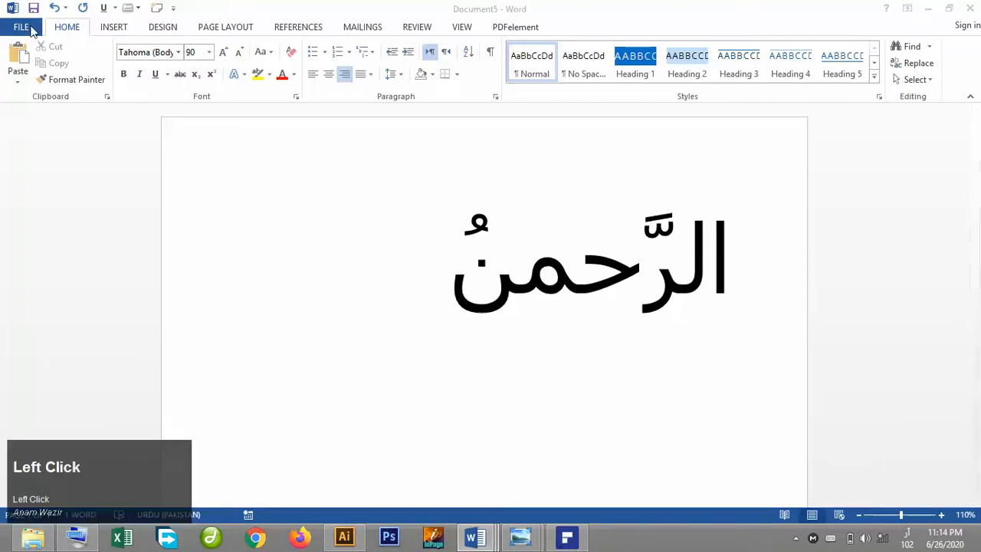
left_click(68, 163)
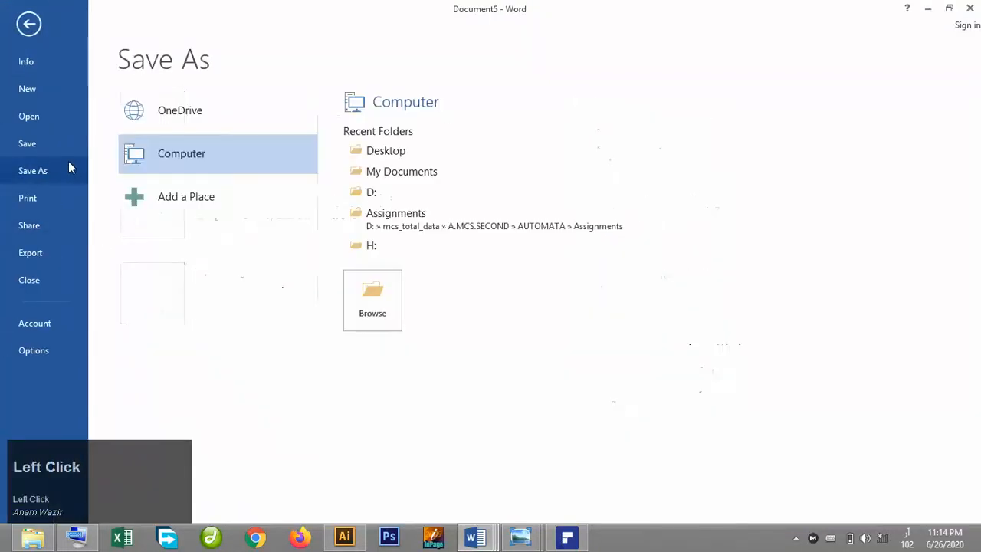
left_click(407, 152)
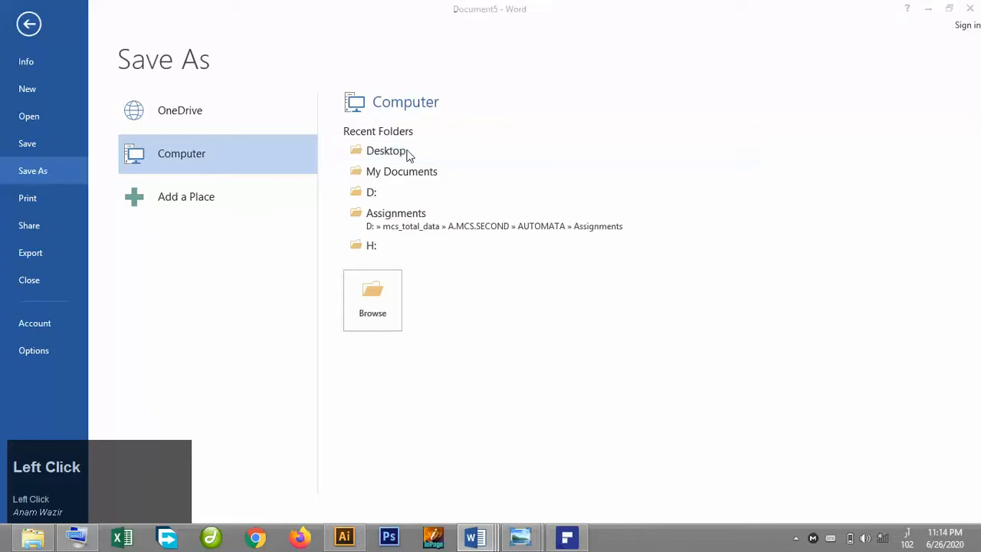
left_click(205, 243)
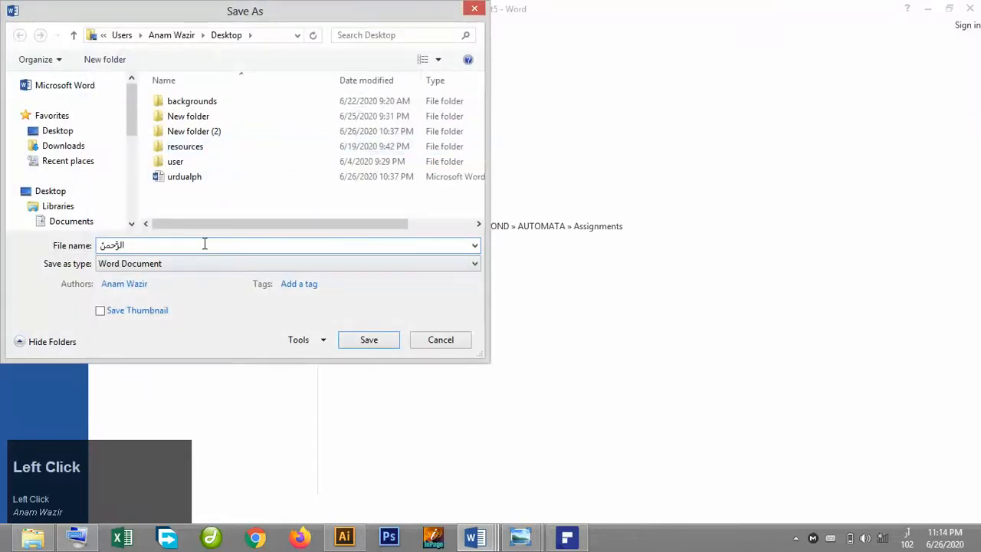
left_click(907, 539)
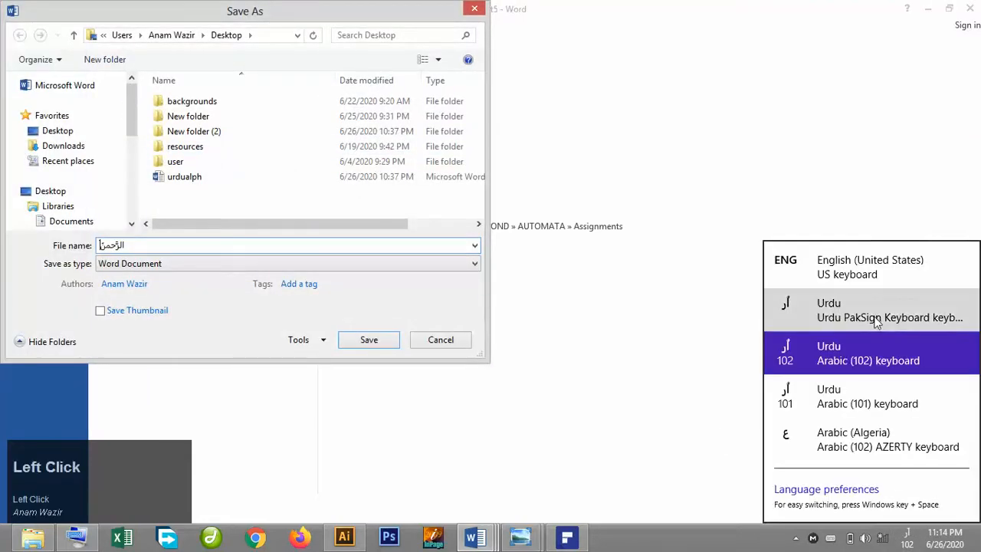
left_click(887, 273)
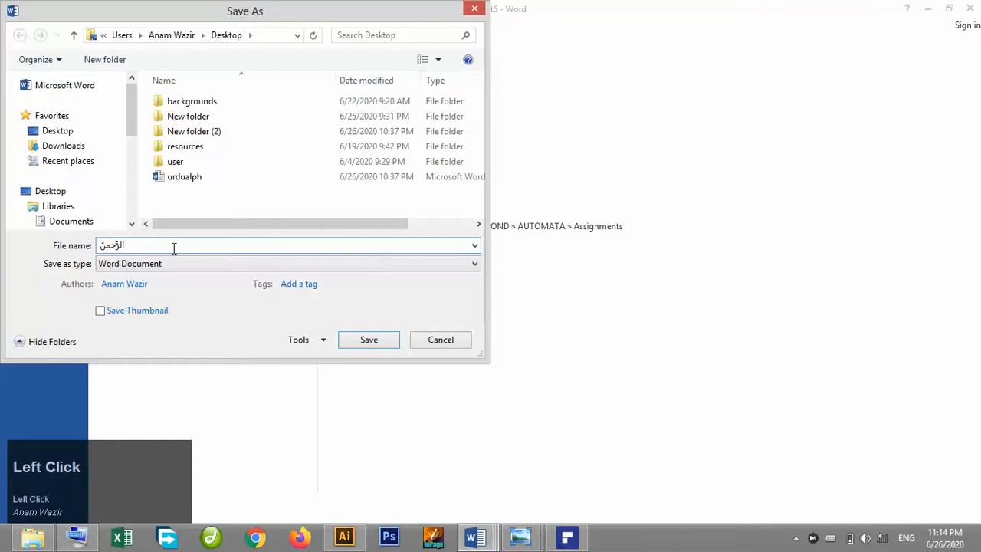
type("qwe")
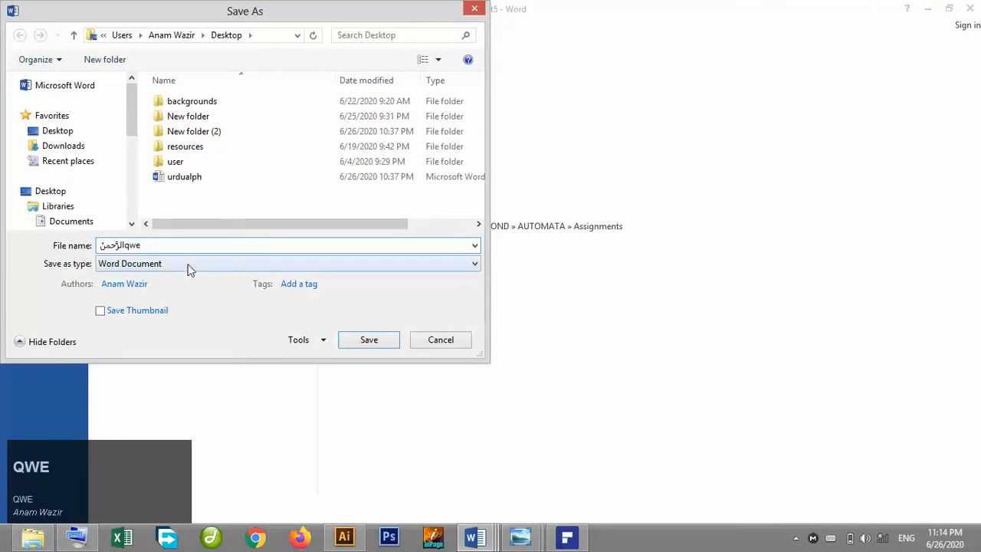
left_click(188, 265)
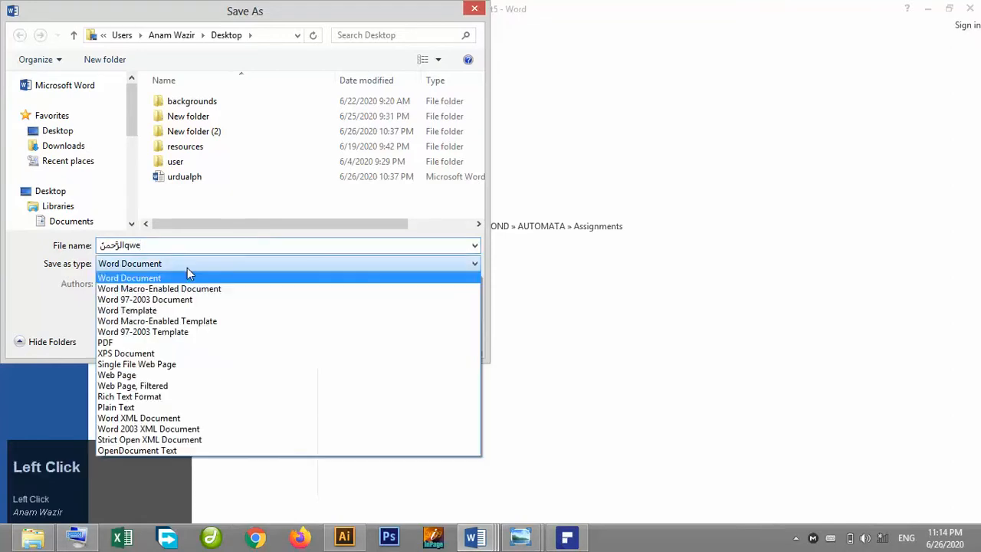
left_click(142, 343)
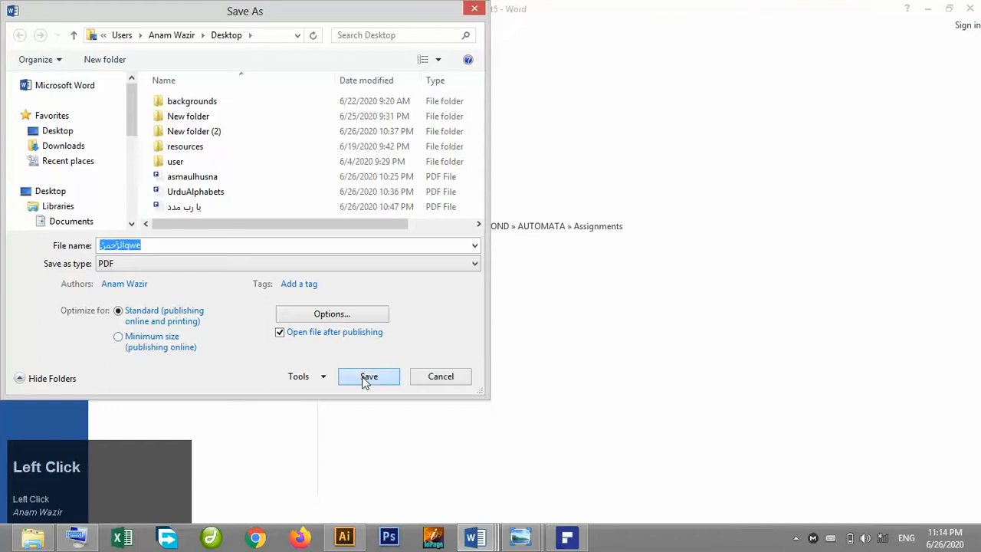
left_click(365, 381)
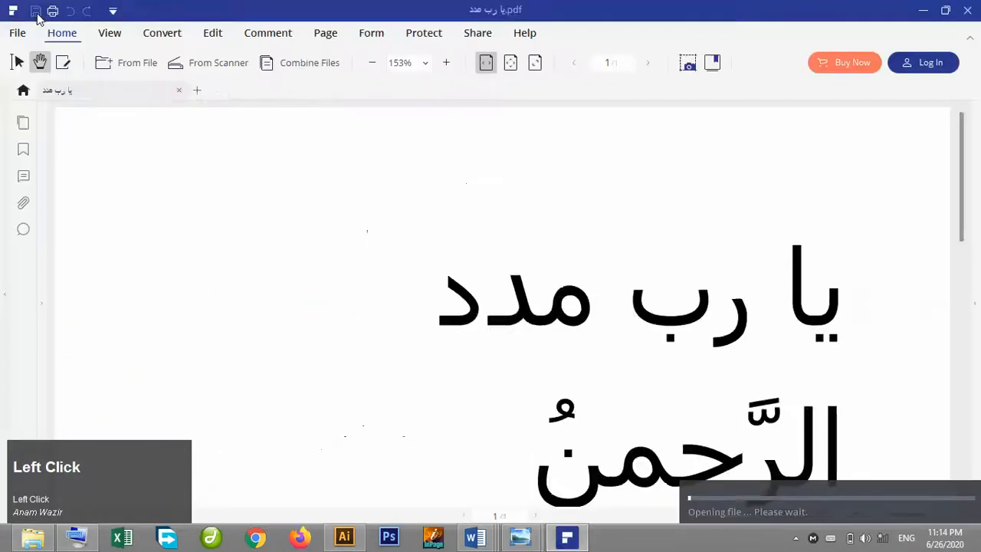
Close the PDF viewer and open the الرَّحمنqwe PDF file from the Desktop in Illustrator.
left_click(969, 10)
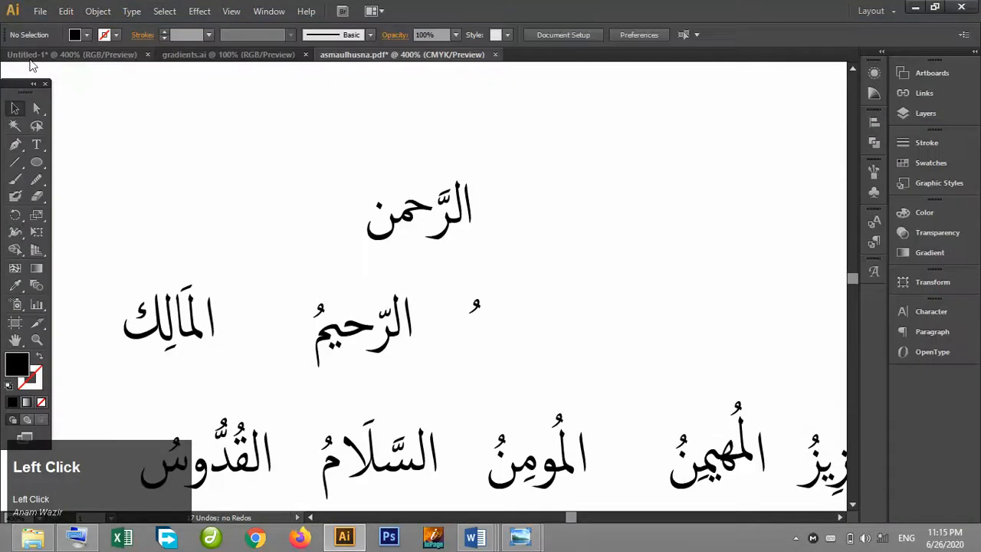
key("ctrl+minus")
key("ctrl+minus")
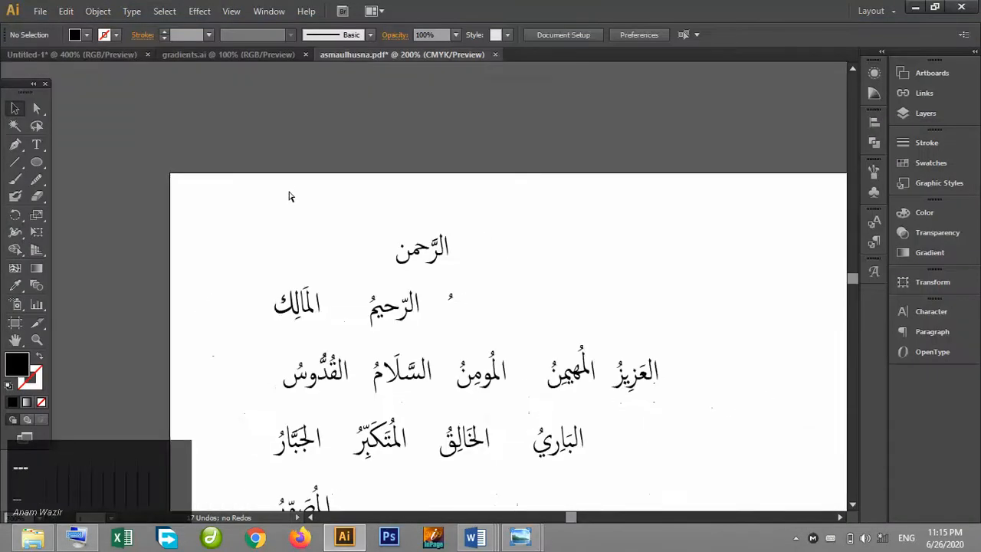
key("ctrl+minus")
left_click(40, 11)
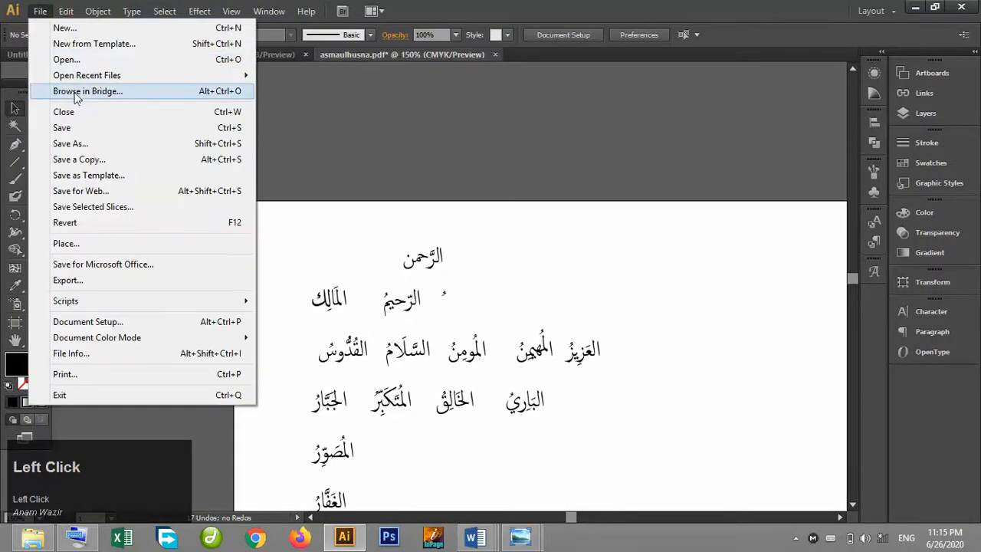
left_click(86, 58)
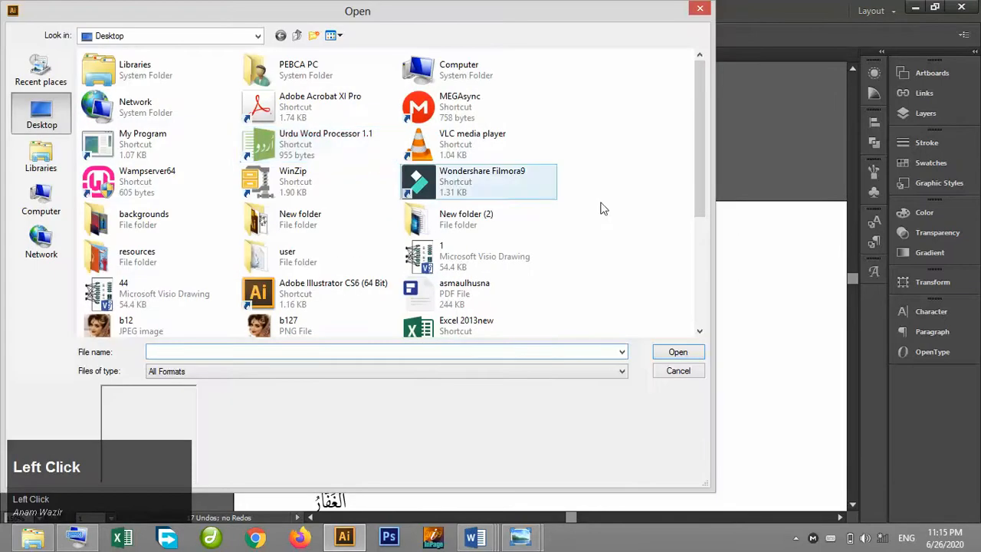
left_click_drag(696, 155, 721, 313)
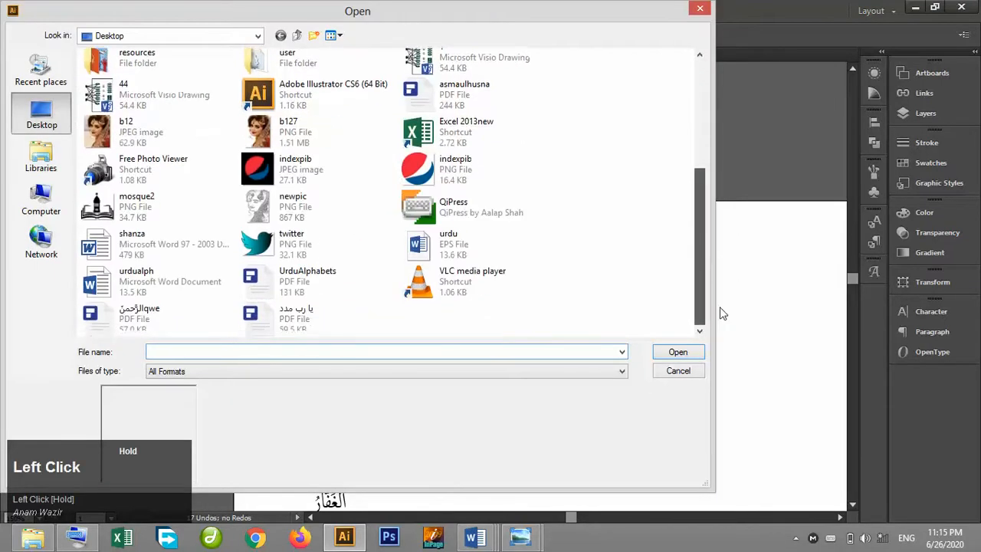
double_click(184, 326)
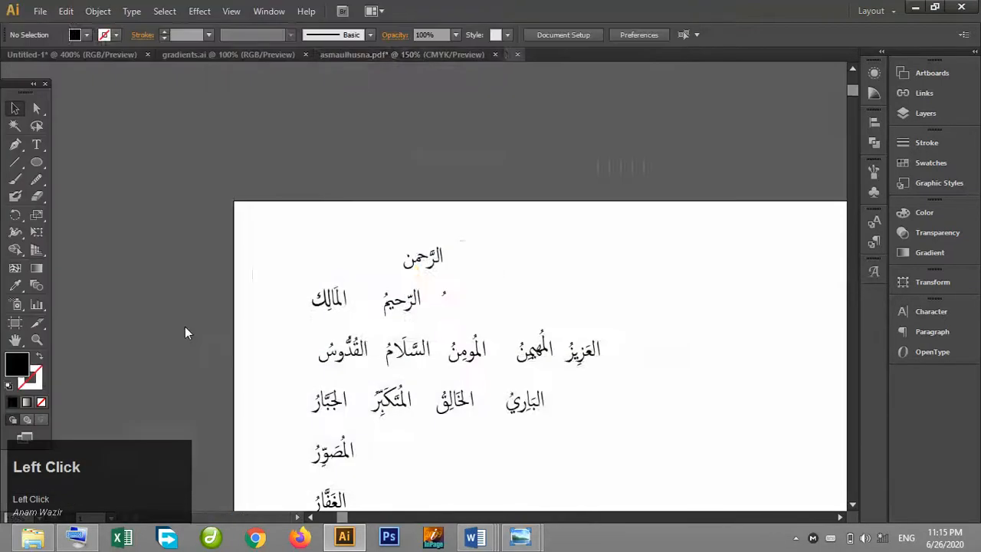
Select the word الرَّحمنُ on the opened PDF artboard and drag it up and to the left.
left_click(853, 68)
left_click(555, 193)
left_click_drag(602, 197, 448, 142)
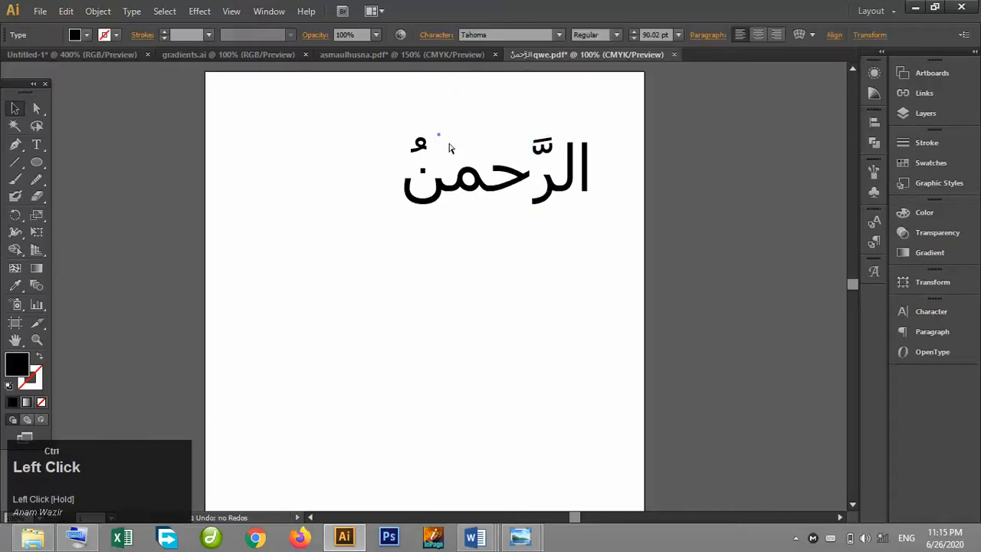
Undo the last move and select the whole word الرَّحمنُ together with its diacritics.
key("ctrl+z")
left_click(568, 201)
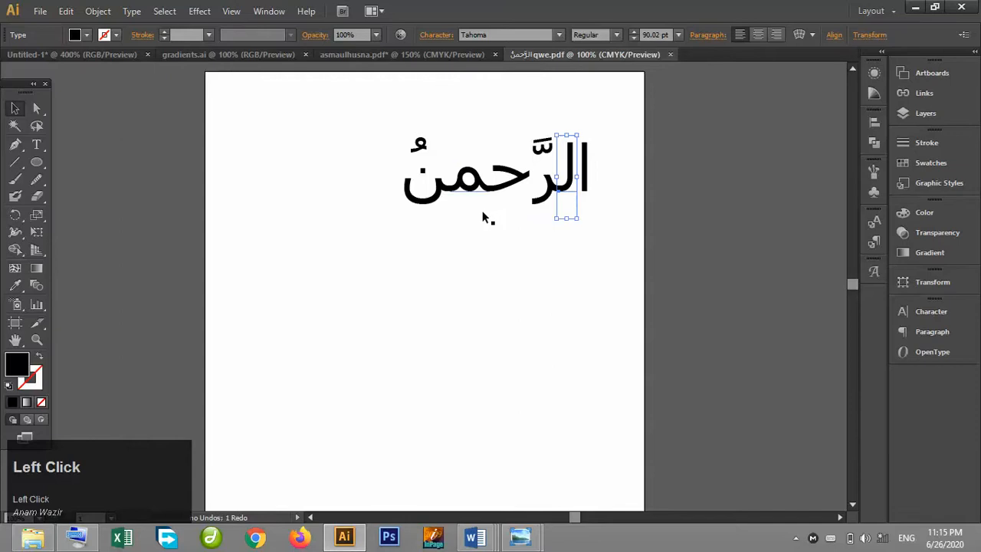
left_click_drag(389, 115, 601, 205)
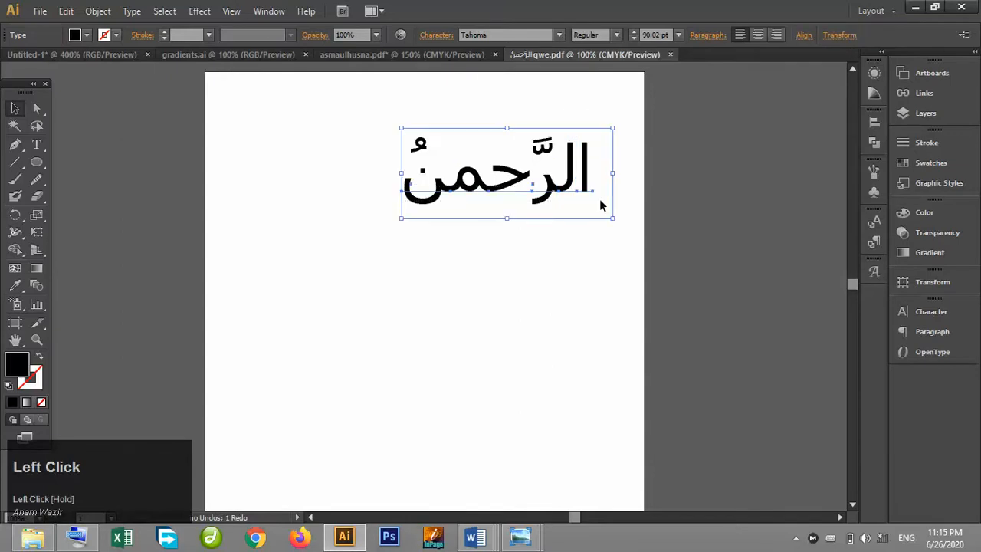
left_click(546, 152, "shift")
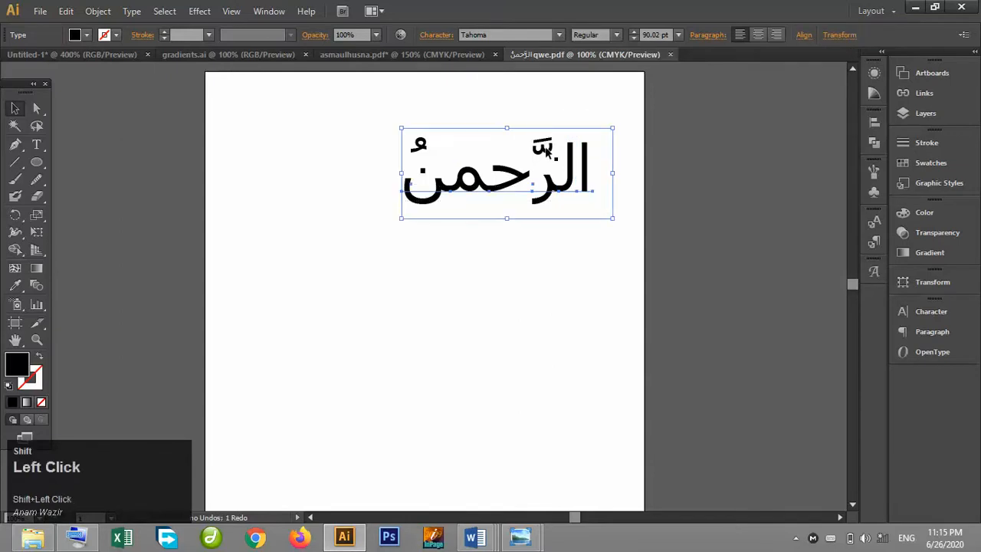
key("ctrl")
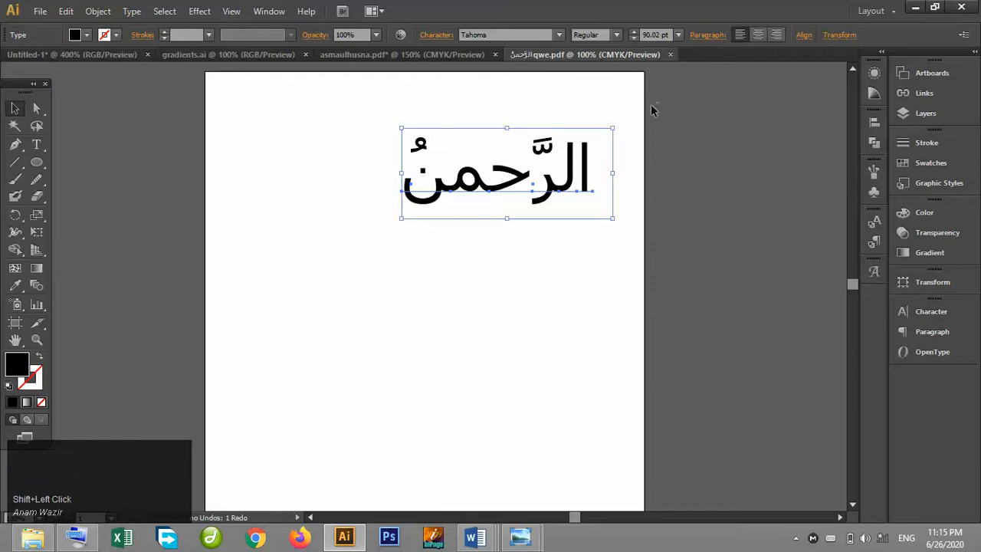
Try setting the word's font style to Bold, then undo it.
left_click(615, 35)
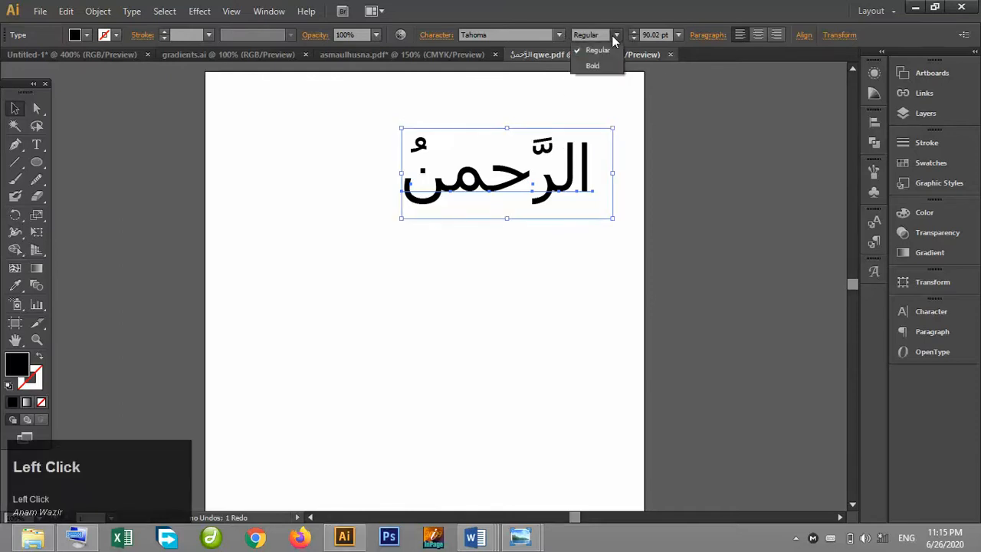
left_click(602, 69)
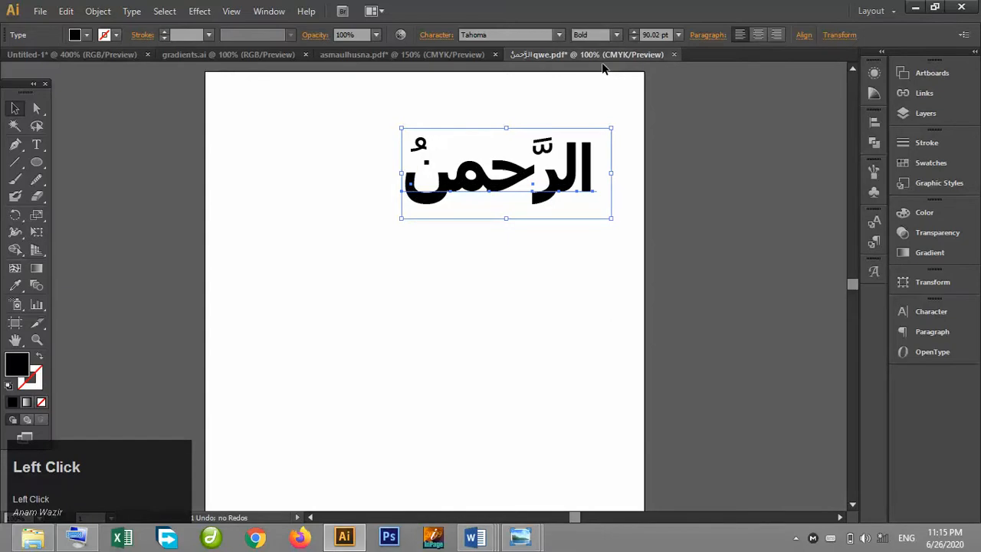
key("ctrl+z")
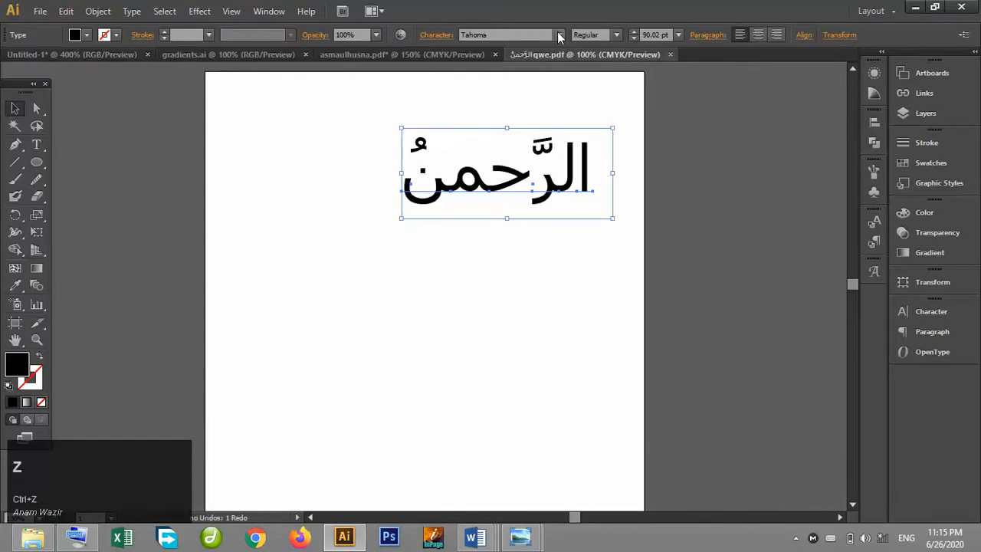
left_click(559, 35)
left_click(559, 35)
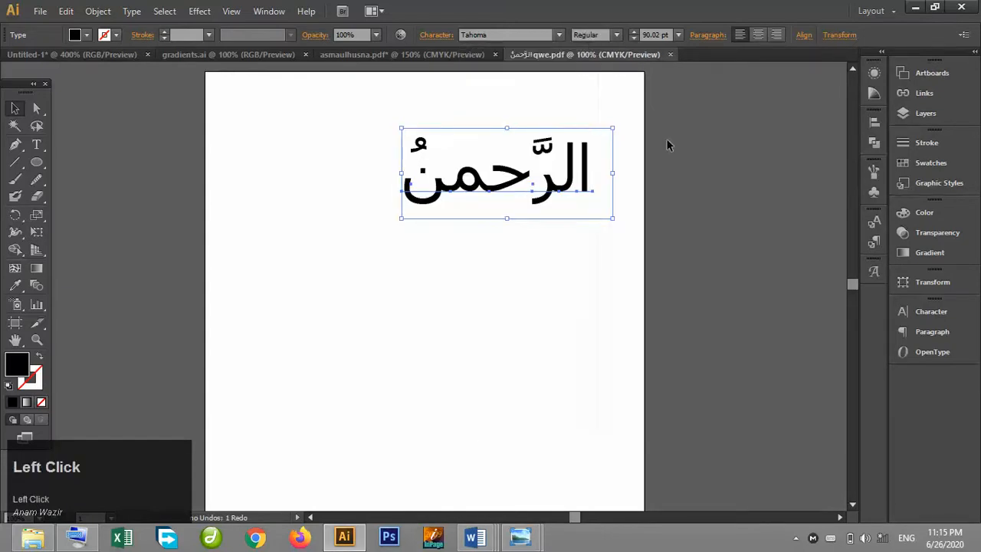
Select the base letters of الرحمن one by one, without the diacritics, and group them.
left_click(590, 229)
left_click(590, 175)
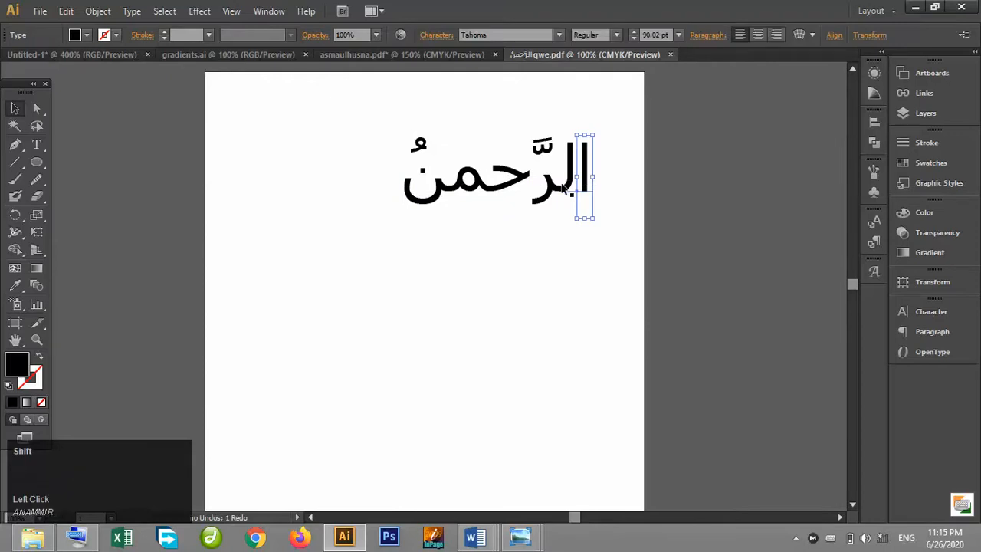
left_click(560, 190, "shift")
left_click(548, 198, "shift")
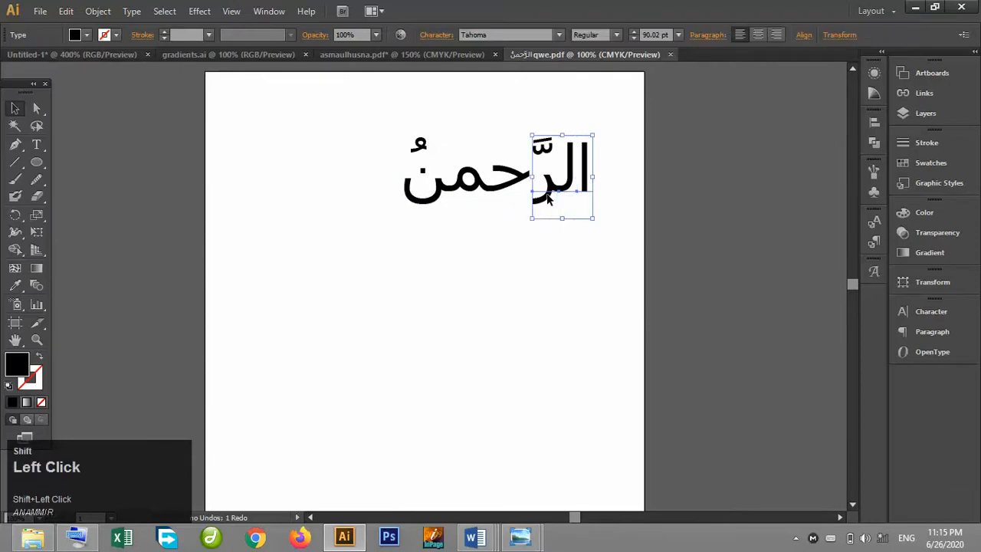
left_click(505, 188, "shift")
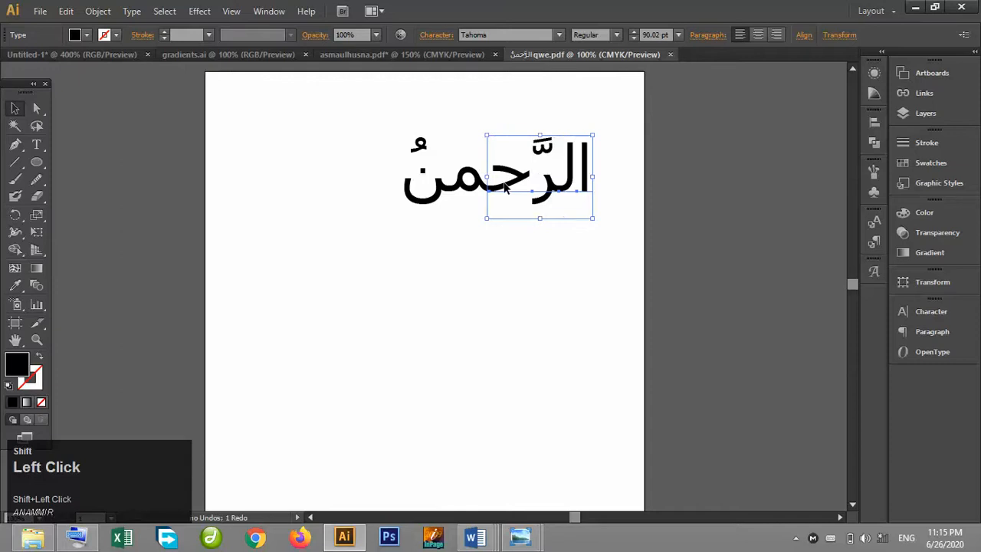
left_click(466, 192, "shift")
left_click(439, 193, "shift")
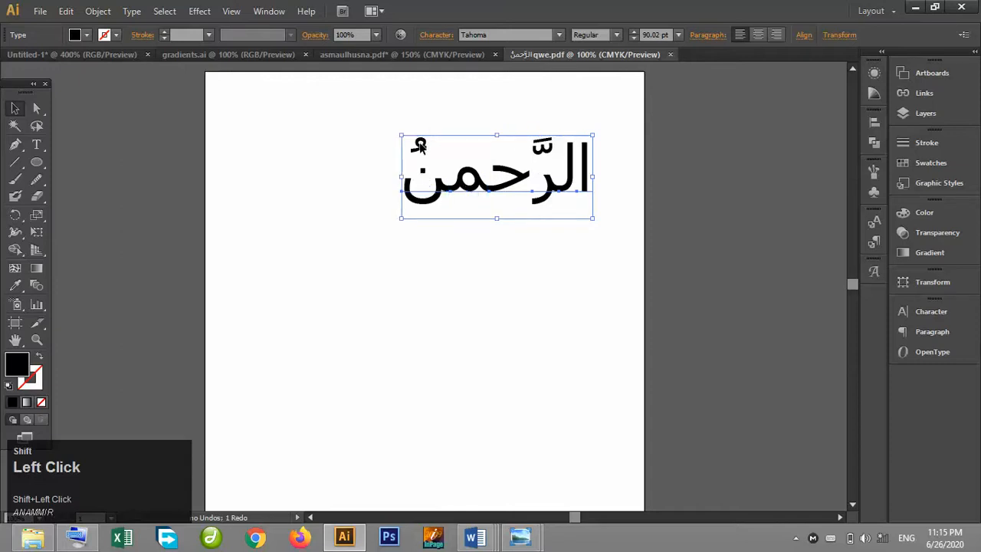
key("ctrl+g")
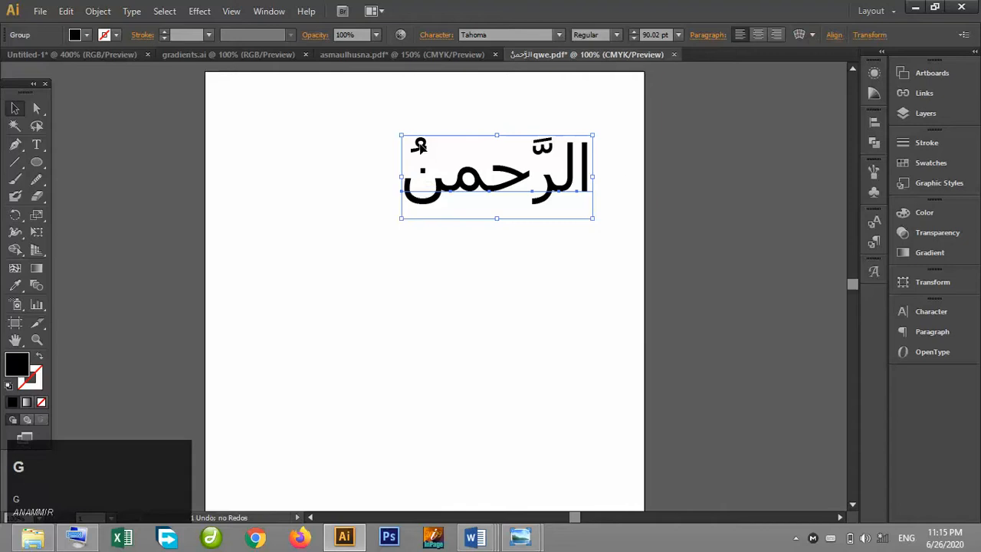
Move the grouped letters down, away from the shadda and damma.
left_click(631, 181)
left_click(546, 152)
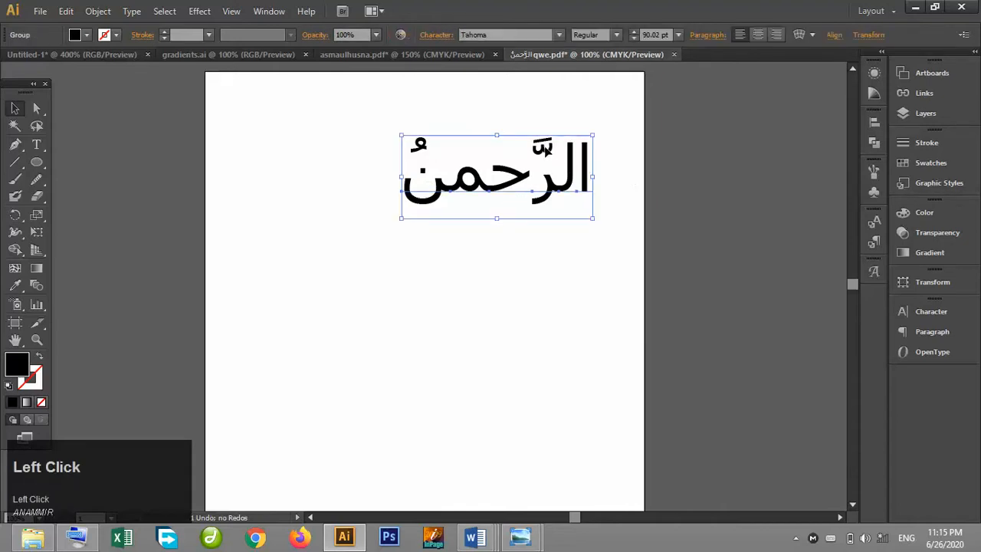
left_click_drag(551, 192, 547, 244)
Group the shadda and damma together and nudge the group down.
left_click(563, 154)
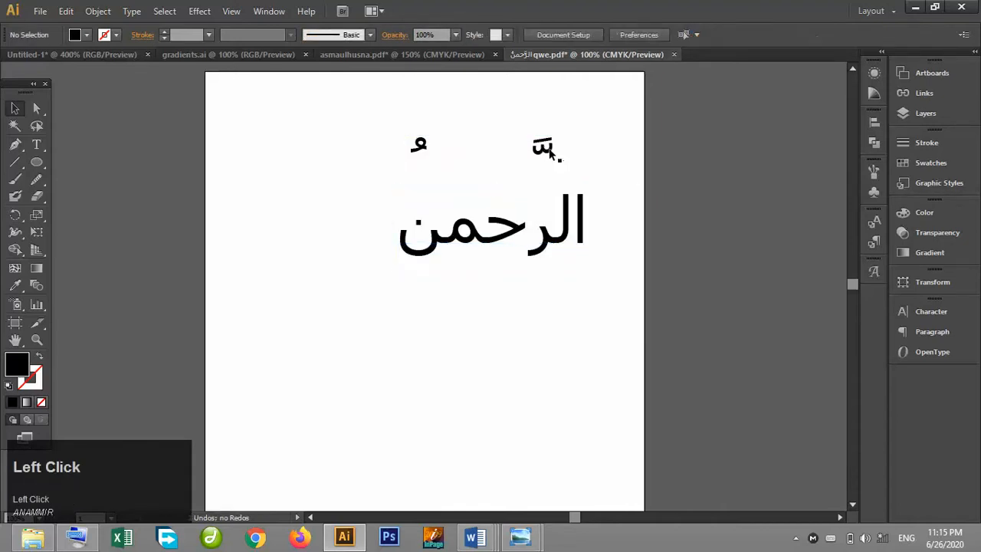
left_click(549, 150)
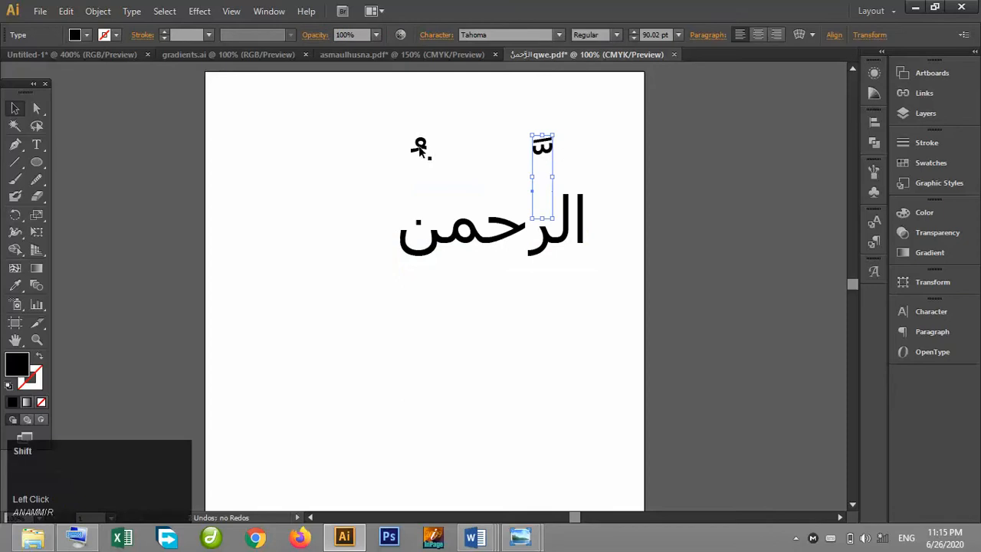
left_click(420, 147, "shift")
key("ctrl+g")
key("Down")
key("Down")
key("Down")
key("Down")
key("Down")
key("Down")
key("Down")
key("Down")
key("Down")
key("Down")
key("Down")
key("Down")
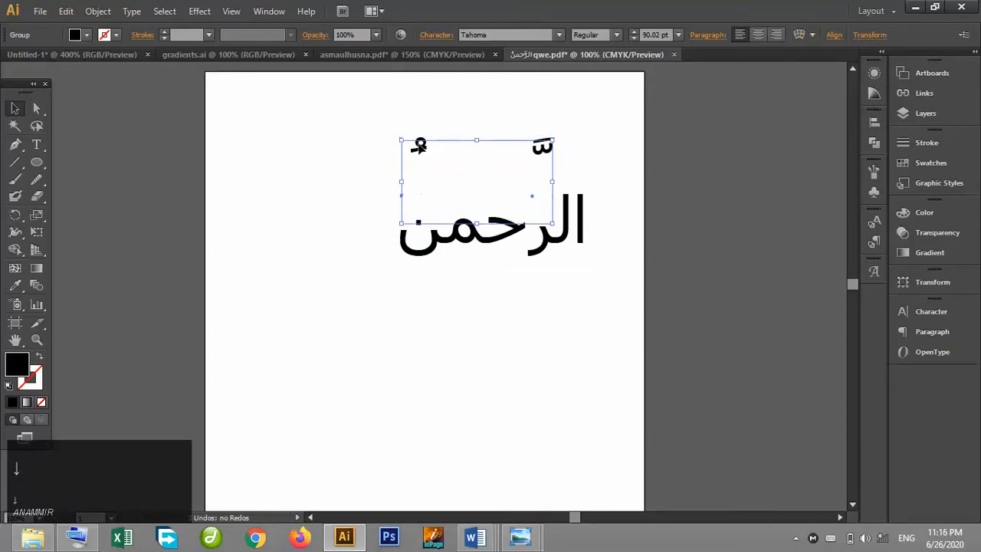
key("Down")
key("Down")
key("Down")
key("Down")
key("Down")
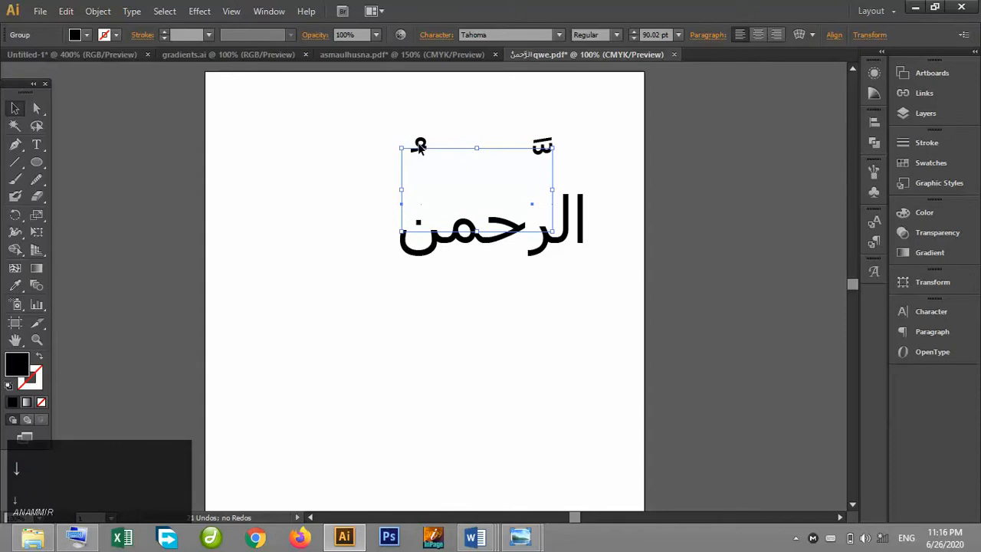
left_click(469, 111)
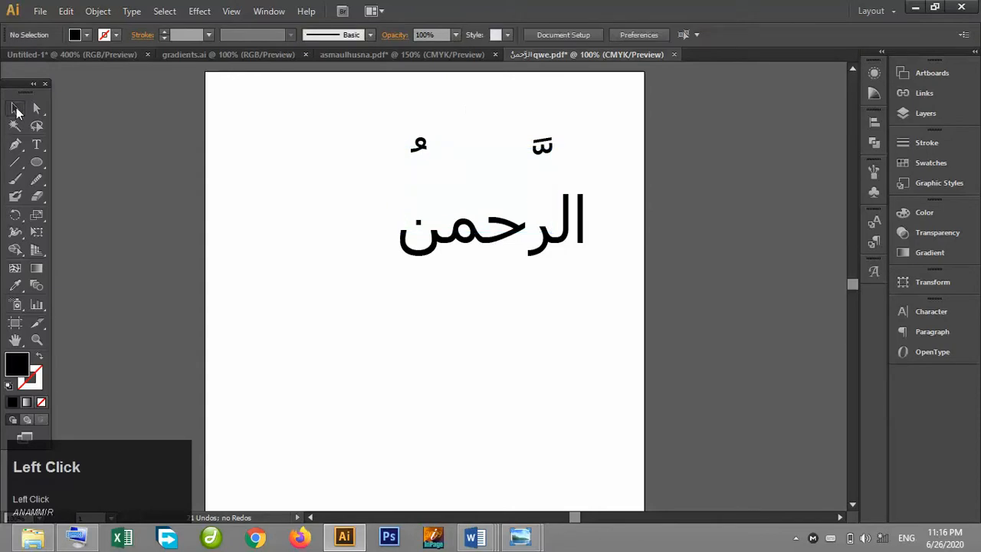
Select the damma on its own and nudge it down onto the final ن.
left_click(16, 109)
left_click_drag(421, 147, 435, 185)
left_click(399, 124)
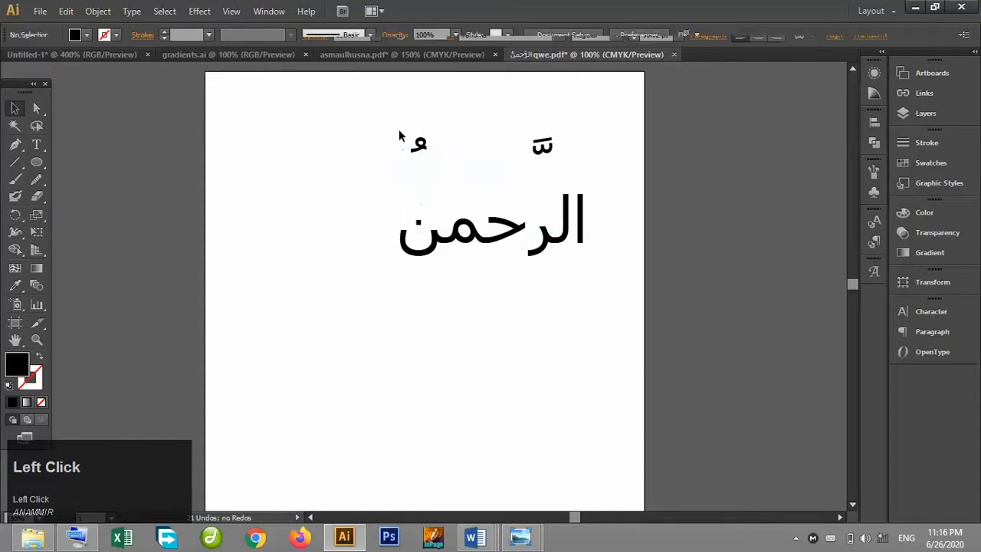
left_click(420, 145)
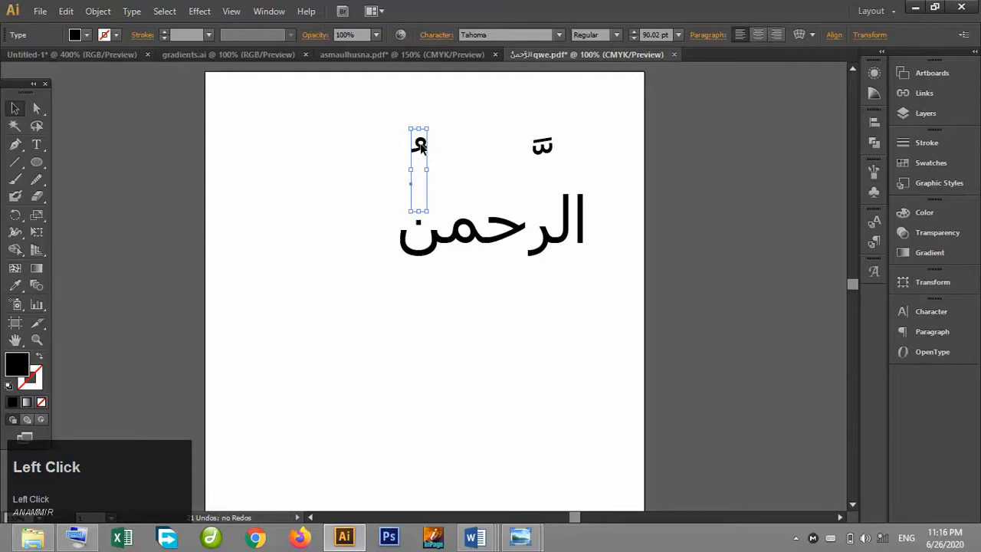
left_click(420, 147)
mouse_move(420, 147)
left_mouse_down()
mouse_move(417, 100)
mouse_move(422, 153)
left_mouse_up()
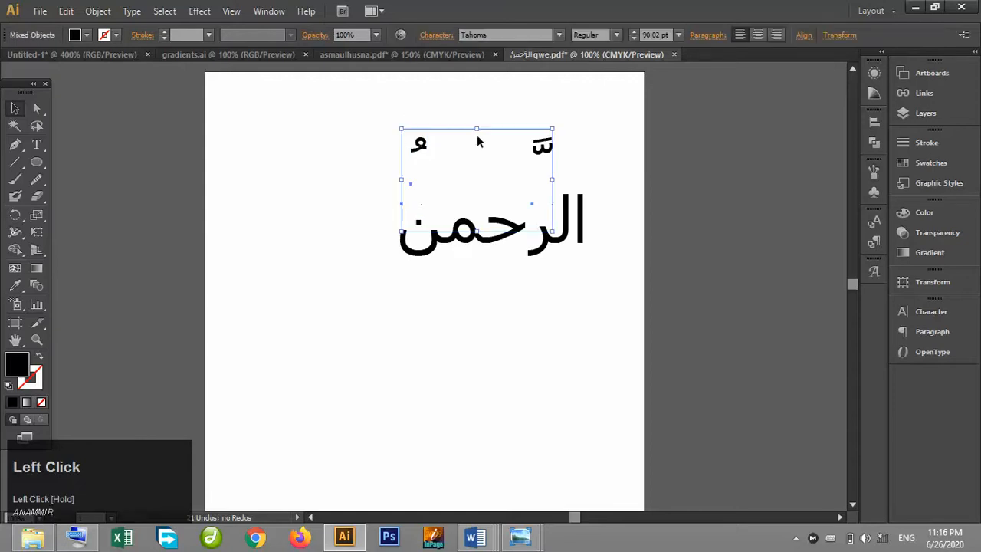
left_click(477, 141)
mouse_move(420, 148)
left_mouse_down()
mouse_move(427, 173)
mouse_move(425, 164)
left_mouse_up()
left_click(423, 146)
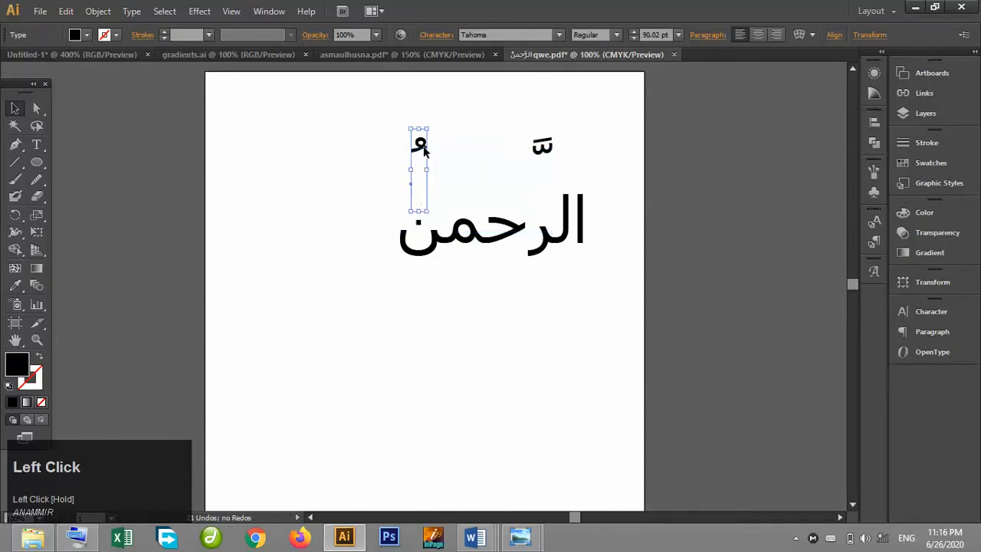
key("Down")
key("Down")
key("Down")
key("Down")
key("Down")
key("Down")
key("Down")
key("Down")
key("Down")
key("Down")
key("Down")
key("Down")
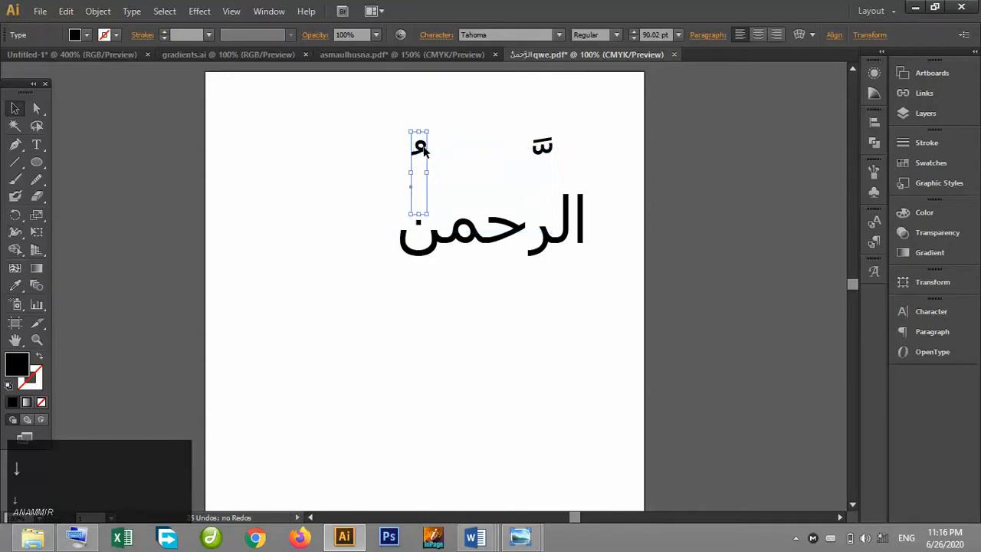
key("Down")
key("Down")
key("Down")
key("Down")
key("Down")
key("Down")
key("Down")
key("Down")
key("Down")
key("Down")
key("Down")
key("Down")
key("Down")
key("Down")
key("Down")
key("Down")
key("Down")
key("Down")
key("Down")
key("Down")
key("Down")
key("Down")
key("Down")
key("Down")
key("Down")
key("Down")
key("Down")
key("Down")
key("Down")
key("Down")
key("Down")
key("Down")
key("Down")
key("Down")
key("Down")
key("Down")
key("Down")
key("Down")
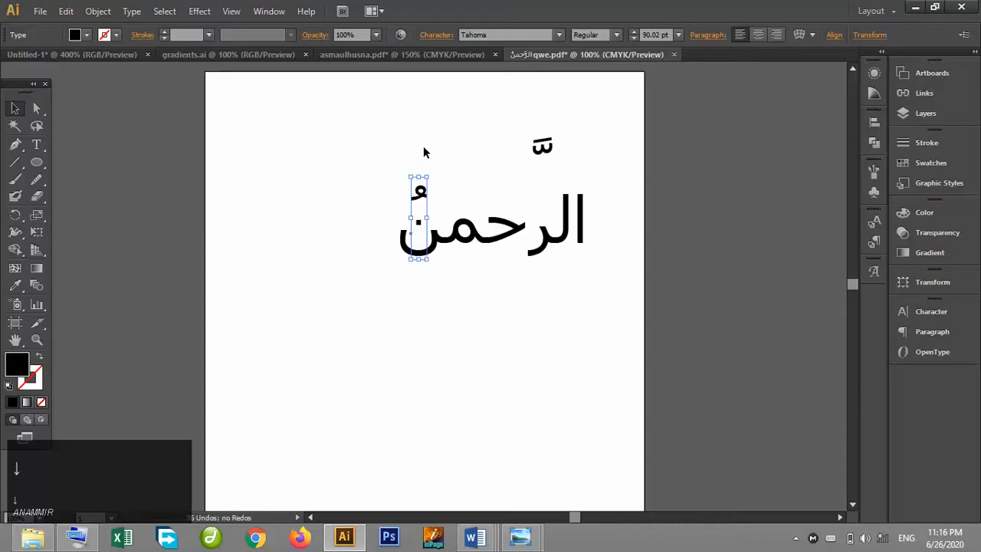
Group the damma with the word's letters and deselect.
left_click(466, 242, "shift")
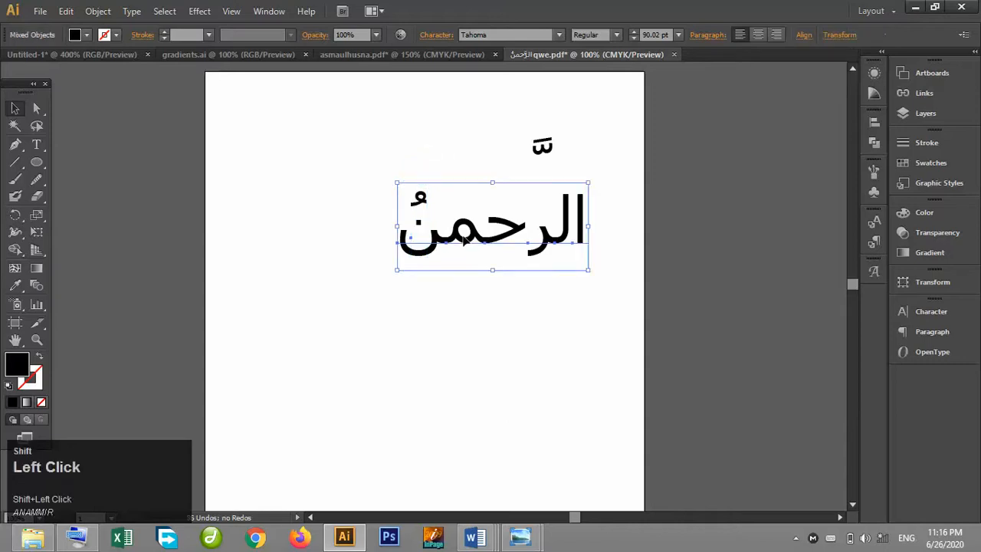
key("ctrl+g")
left_click(637, 198)
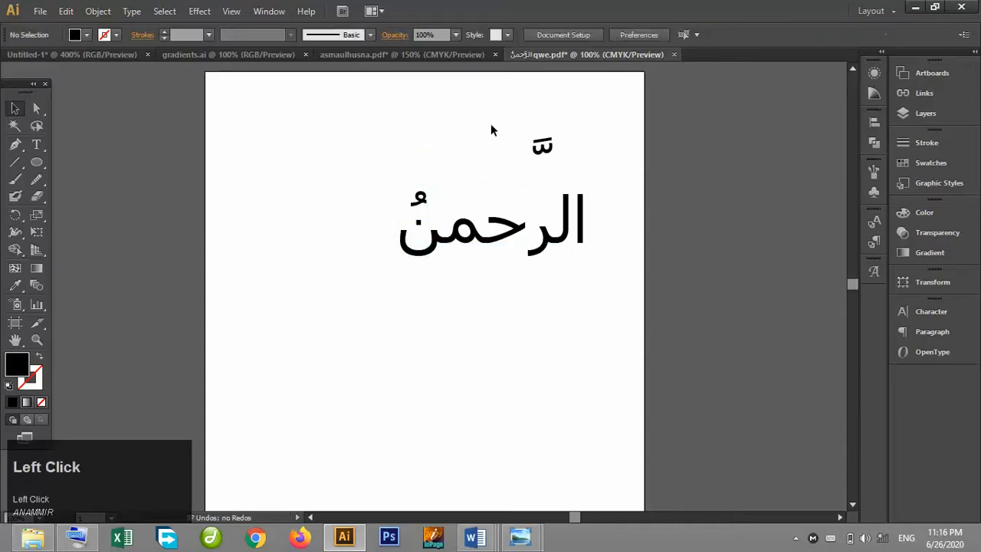
Select the shadda's group and try to nudge it down toward the ر.
left_click(555, 168)
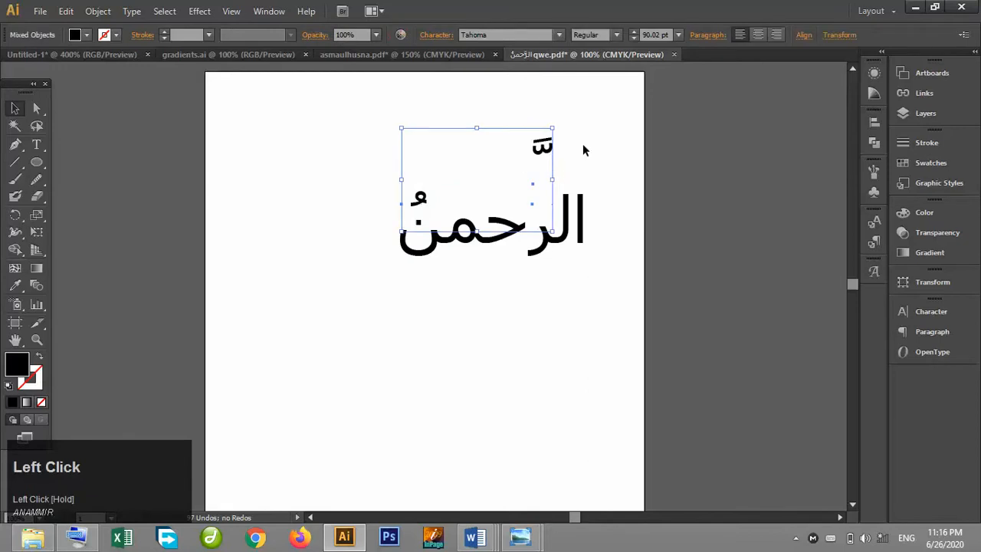
left_click(582, 147)
left_click_drag(569, 168, 532, 132)
left_click(571, 137)
left_click(542, 150)
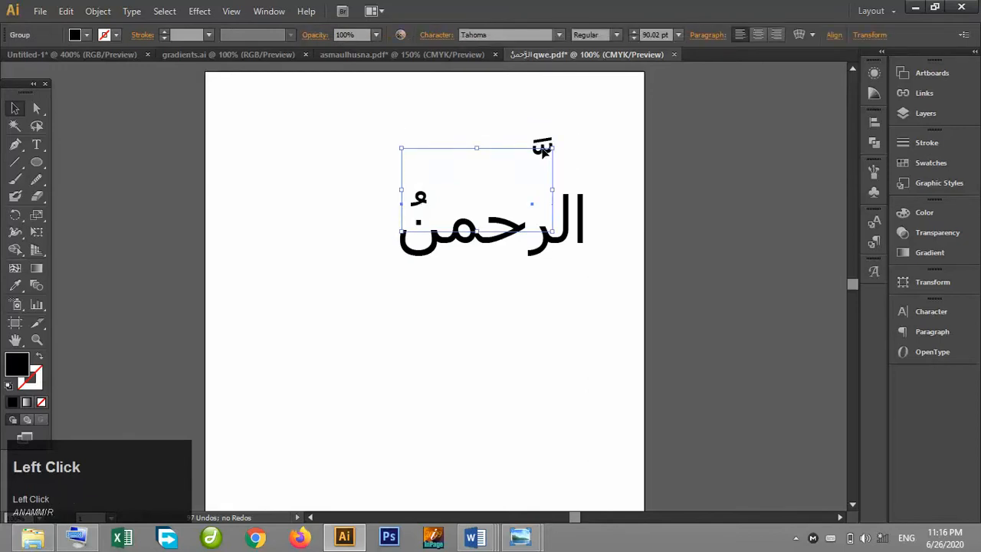
left_click(543, 147)
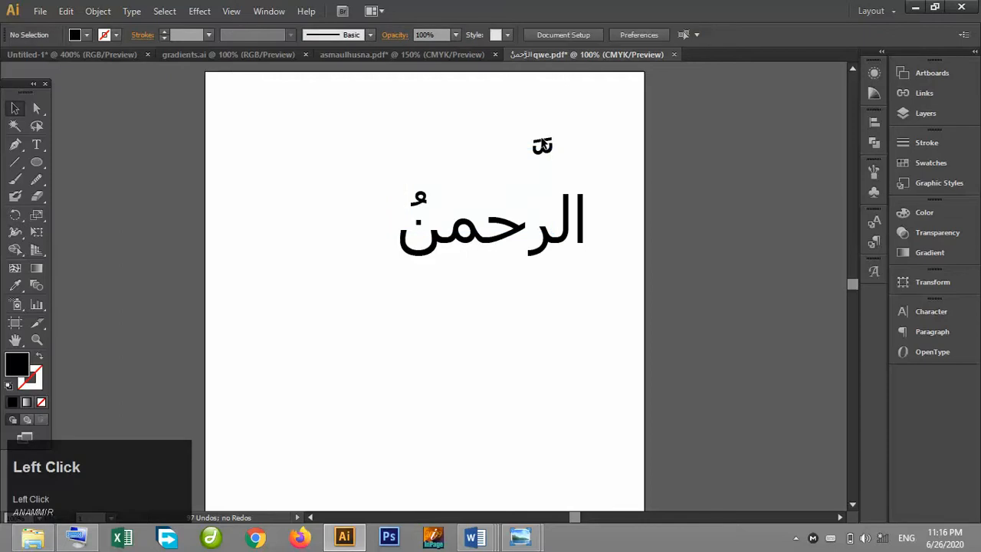
left_click(545, 151)
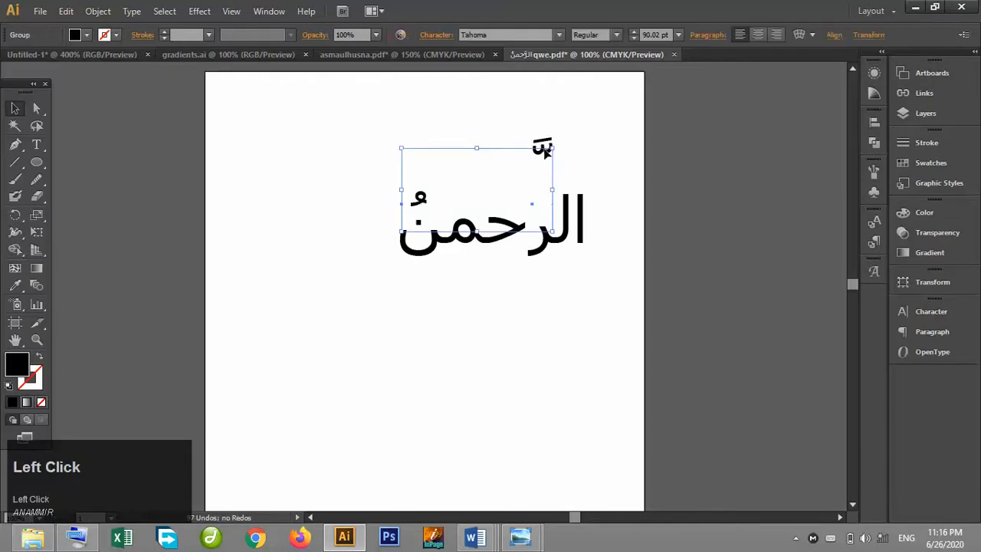
key("Down")
key("Down")
key("Down")
key("Down")
key("Down")
key("Down")
key("Down")
key("Down")
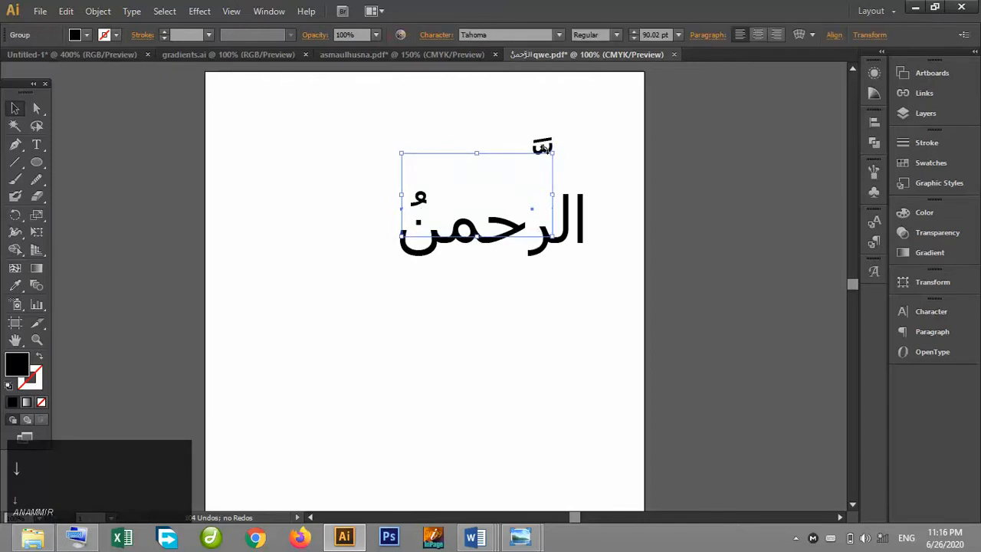
key("Down")
key("Down")
key("Down")
key("Down")
key("Down")
key("Down")
key("Down")
key("Down")
key("Down")
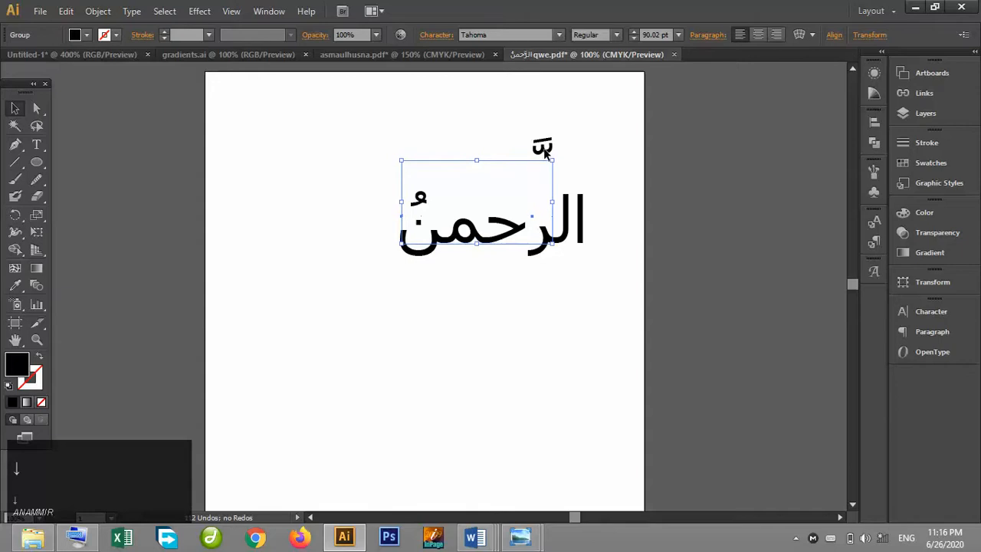
Select the shadda on its own and nudge it down until it sits above the ر.
key("ctrl+shift+a")
left_click(544, 151)
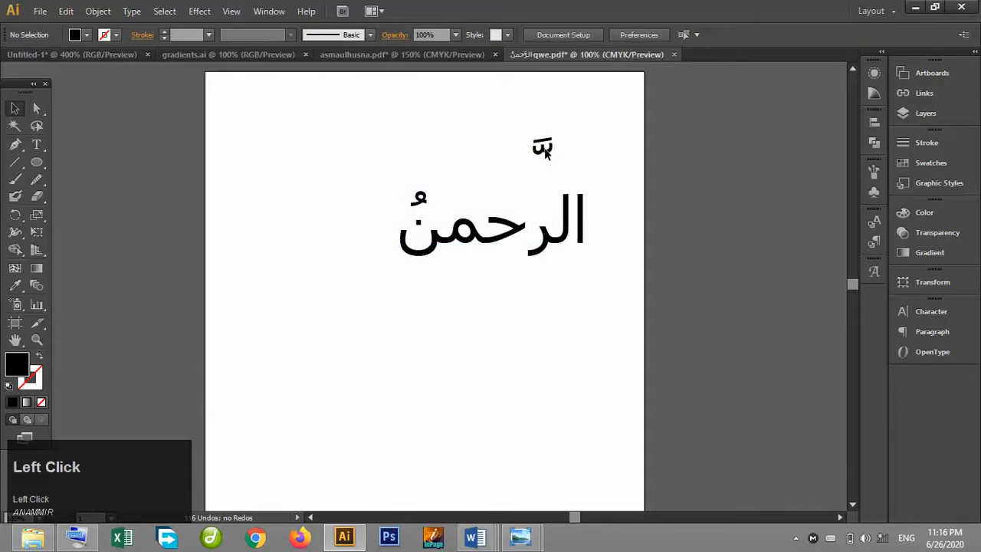
left_click_drag(543, 132, 559, 164)
left_click(15, 111)
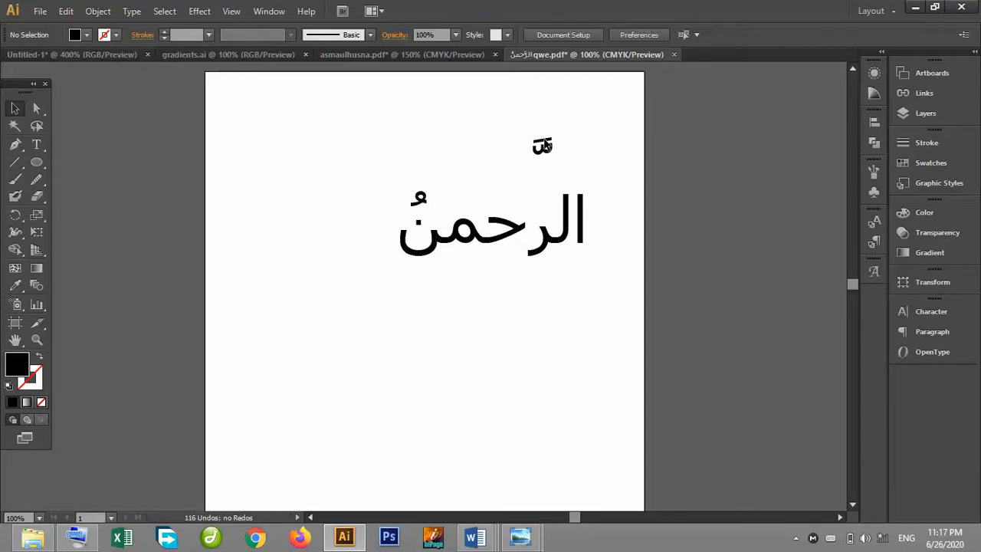
left_click(534, 133)
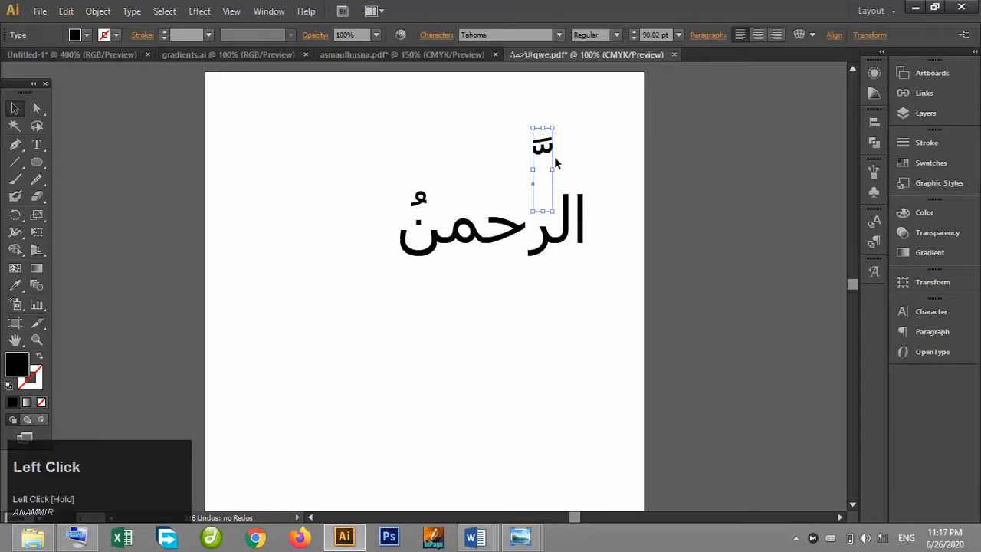
key("Down")
key("Down")
key("Down")
key("Down")
key("Down")
key("Down")
key("Down")
key("Down")
key("Down")
key("Down")
key("Down")
key("Down")
key("Down")
key("Down")
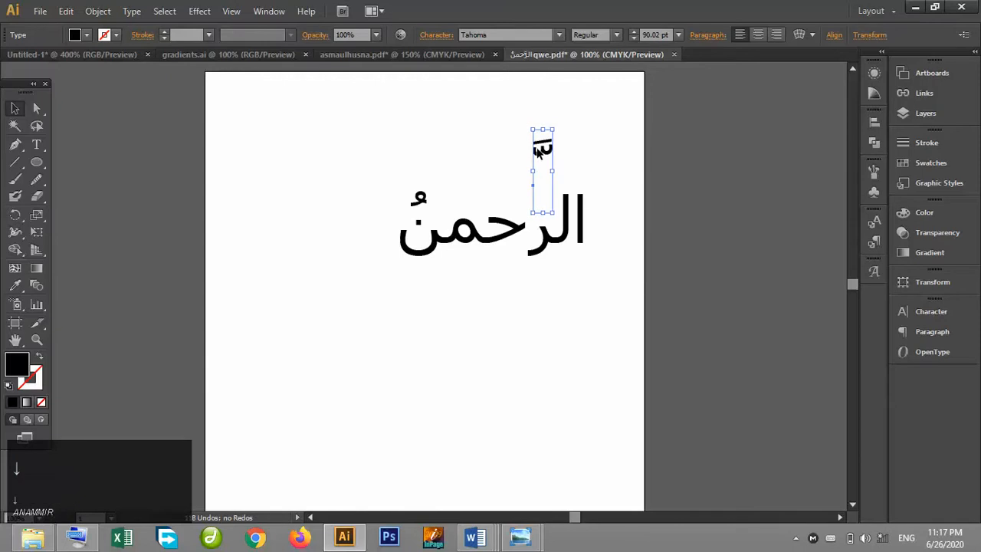
key("Down")
key("Down")
key("Down")
key("Down")
key("Down")
key("Down")
key("Down")
key("Down")
key("Down")
key("Down")
key("Down")
key("Down")
key("Down")
key("Down")
key("Down")
key("Down")
key("Down")
key("Down")
key("Down")
key("Down")
key("Down")
key("Down")
key("Down")
key("Down")
key("Down")
key("Down")
key("Down")
key("Down")
key("Down")
key("Down")
key("Down")
key("Down")
key("Down")
key("Down")
key("Down")
key("Down")
key("Down")
key("Down")
key("Down")
key("Down")
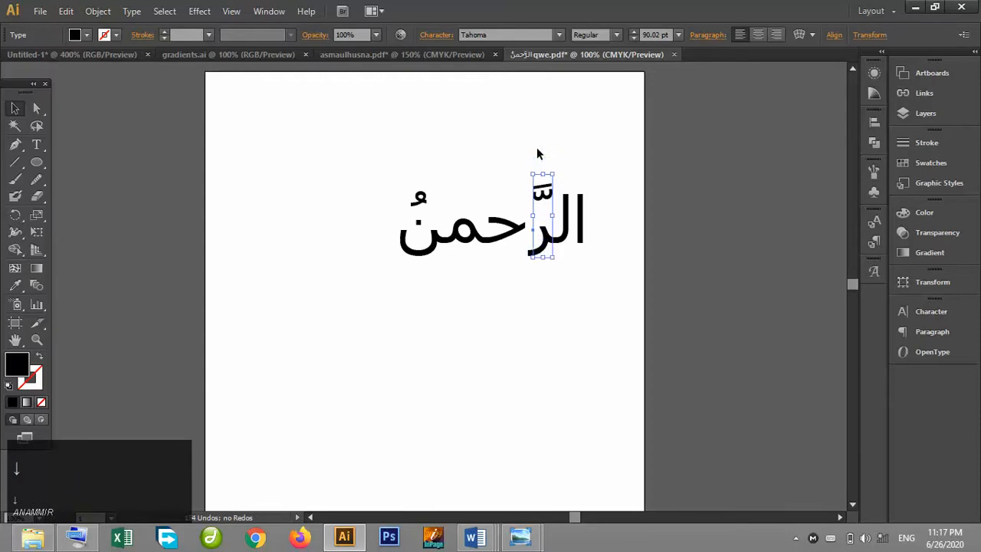
key("Down")
key("Down")
key("Down")
key("Down")
key("Down")
key("Down")
key("Down")
key("Down")
key("Down")
key("Down")
key("Down")
key("Down")
key("Down")
key("Down")
key("Down")
key("Down")
key("Down")
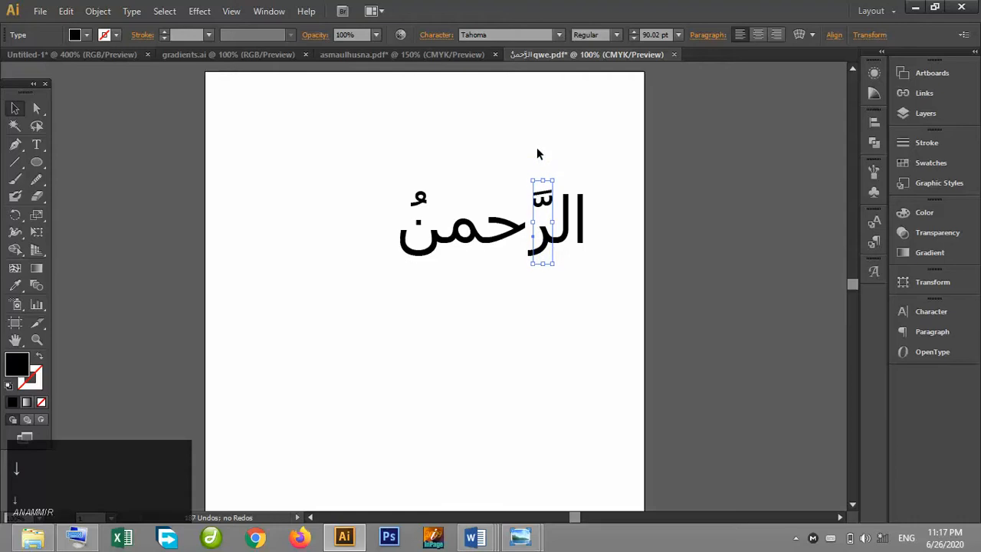
key("Down")
key("Down")
key("Down")
key("Down")
key("Down")
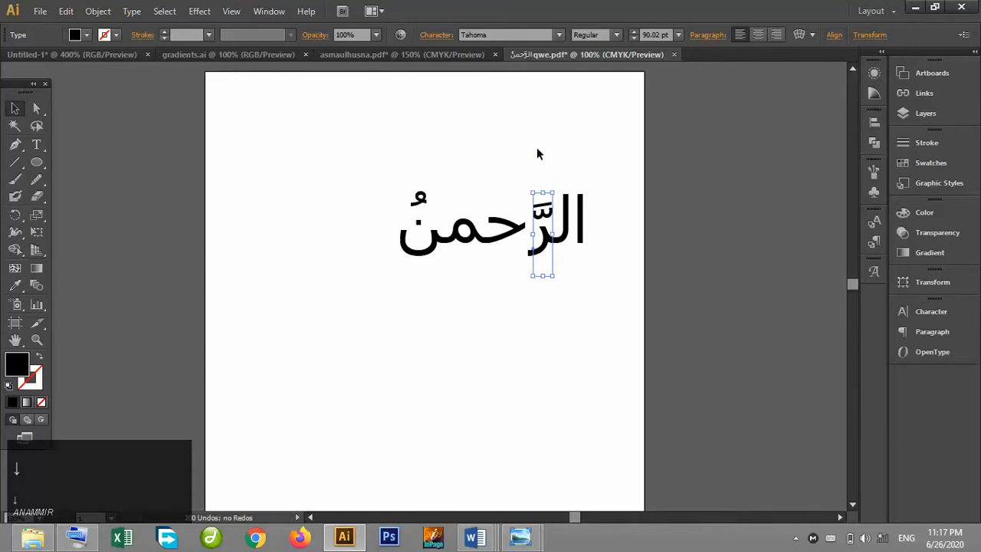
Group the shadda with the rest of the word and move the word up and to the left.
left_click(492, 241, "shift")
key("ctrl+g")
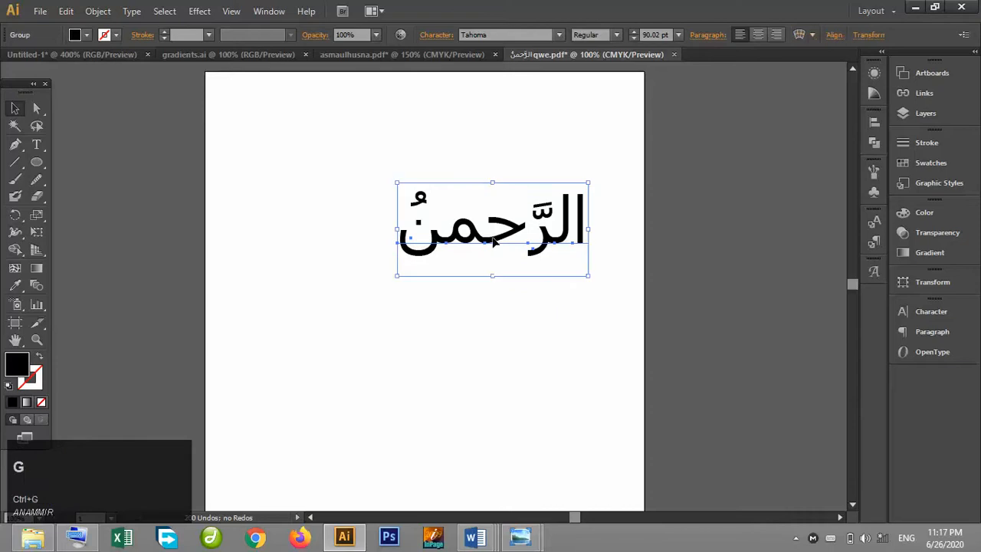
left_click(500, 306)
left_click_drag(408, 244, 389, 201)
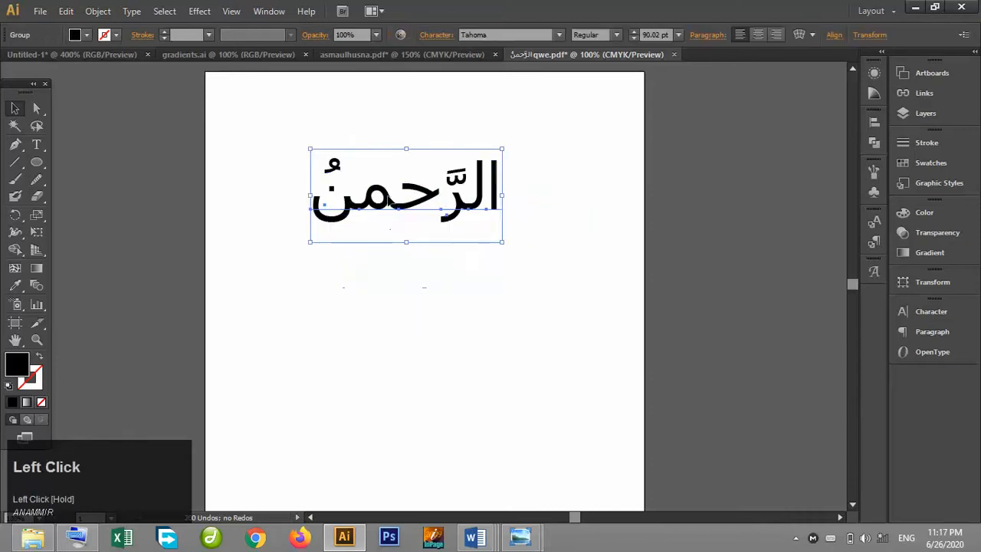
Try applying the Urdu Typesetting font to the word, then undo it.
left_click(561, 37)
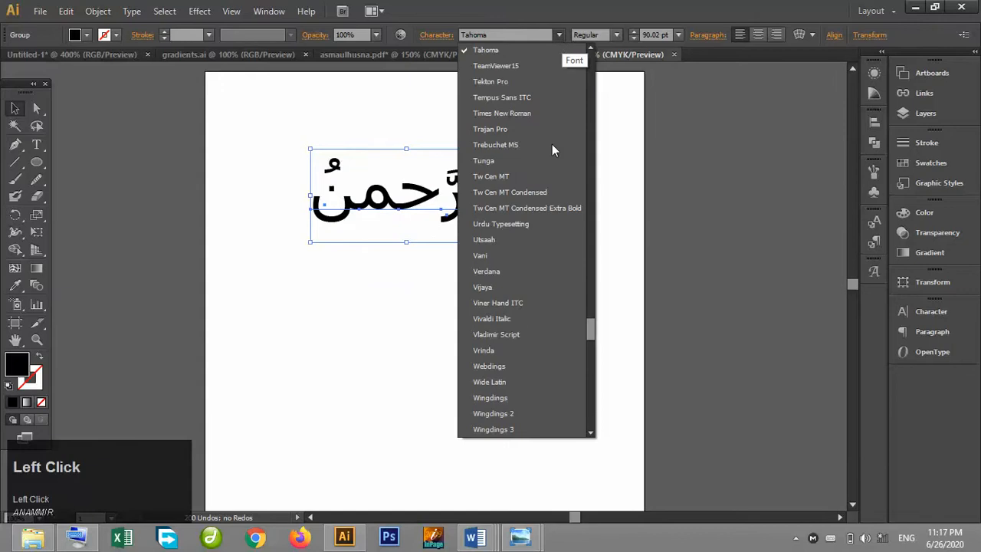
left_click_drag(593, 331, 587, 62)
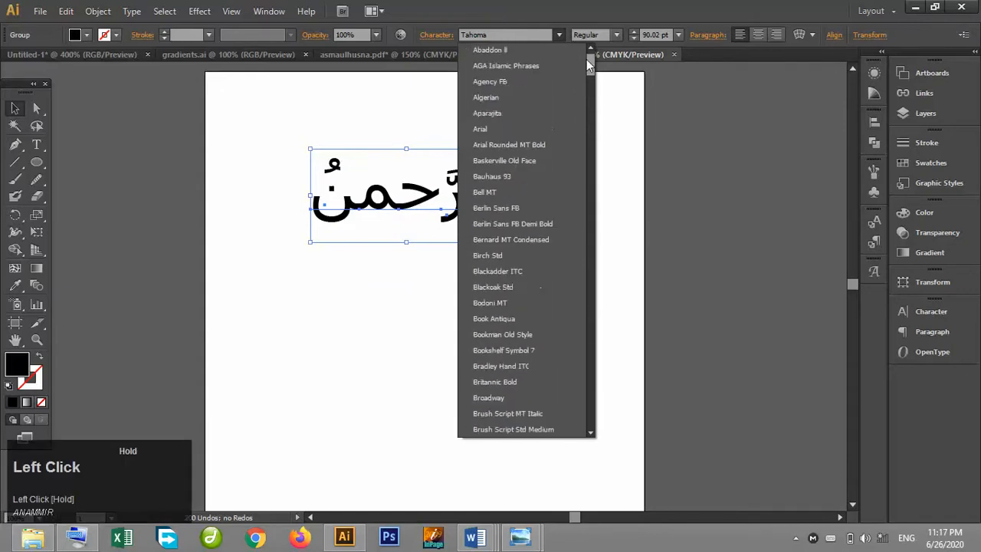
left_click(519, 100)
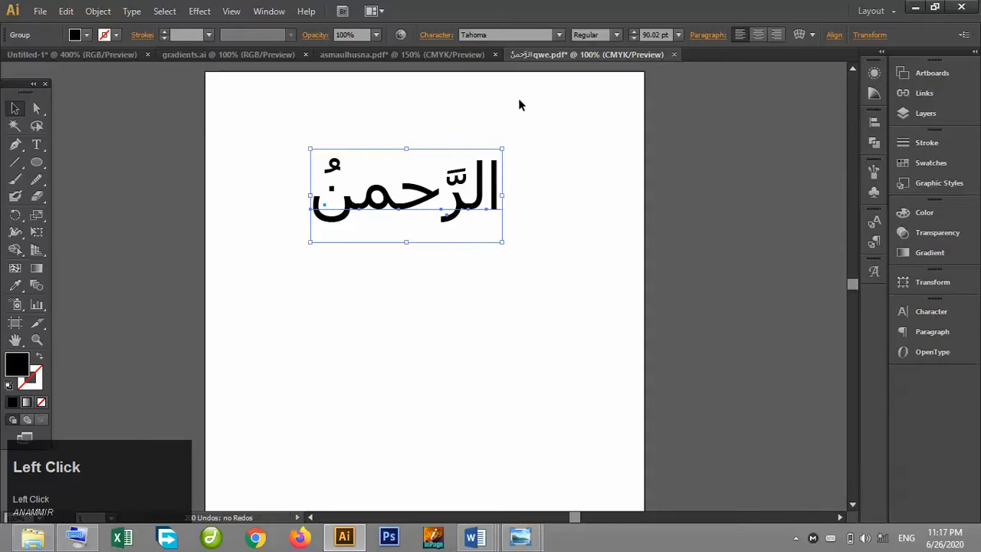
left_click(559, 35)
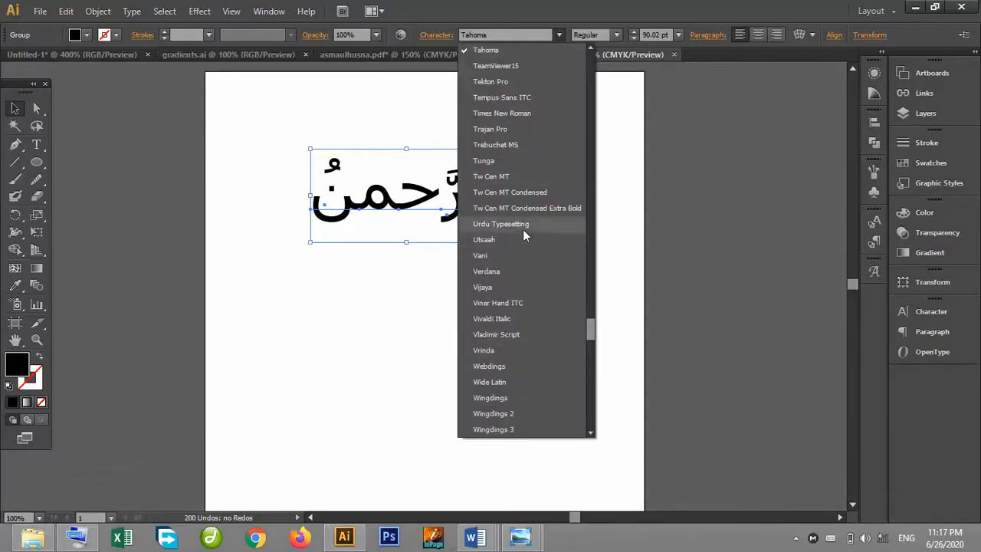
left_click(501, 224)
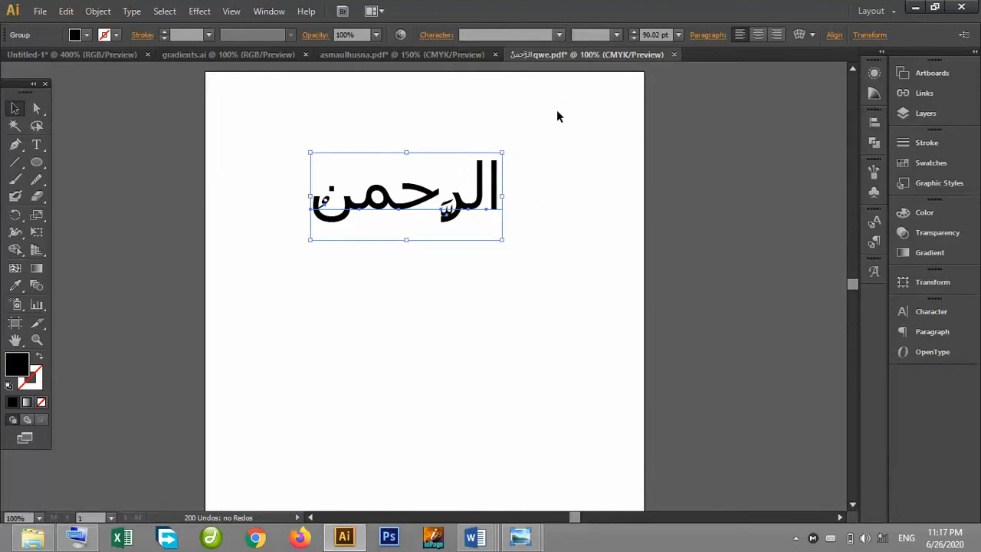
key("ctrl+z")
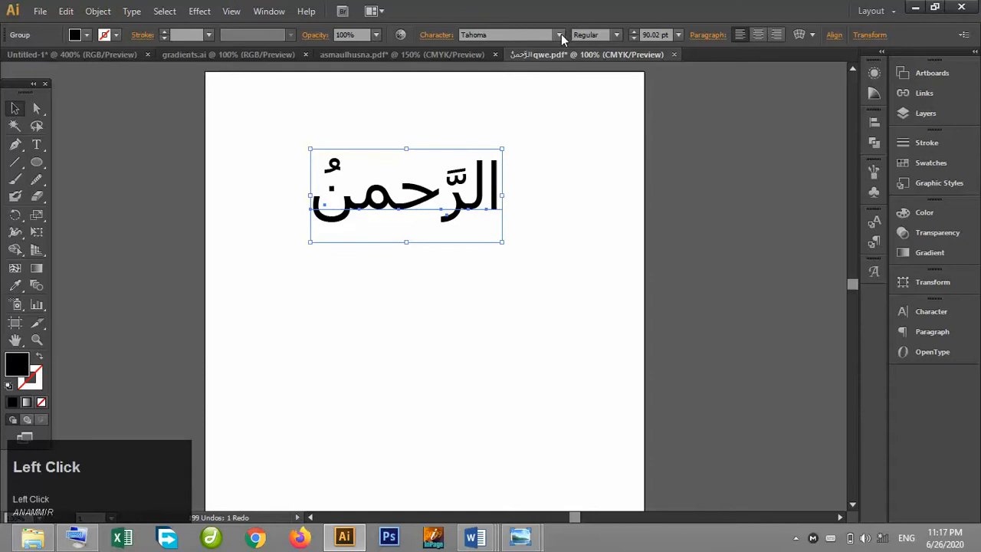
Try the Adobe Arabic and Myriad Arabic fonts on the word, then undo both changes.
left_click(560, 34)
left_click_drag(591, 321, 596, 383)
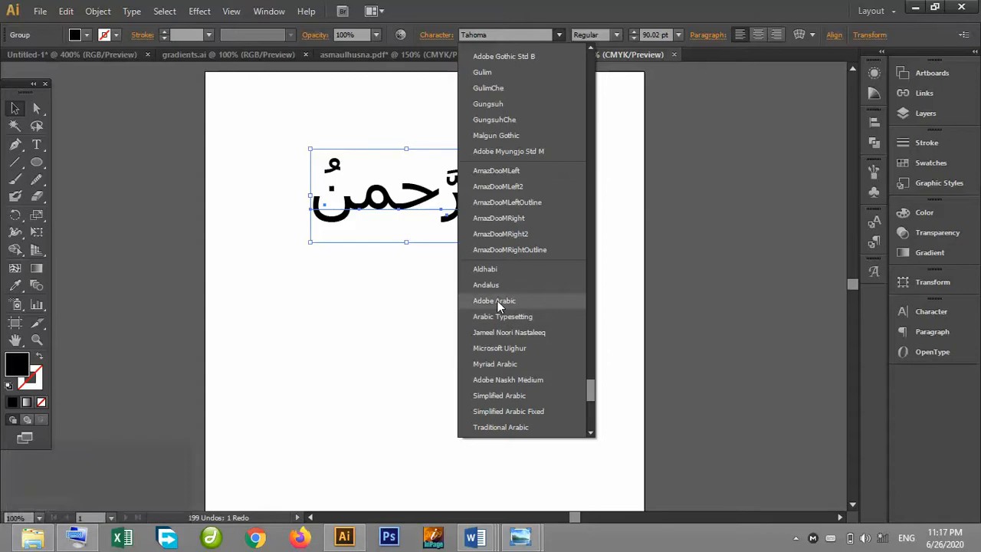
left_click(499, 301)
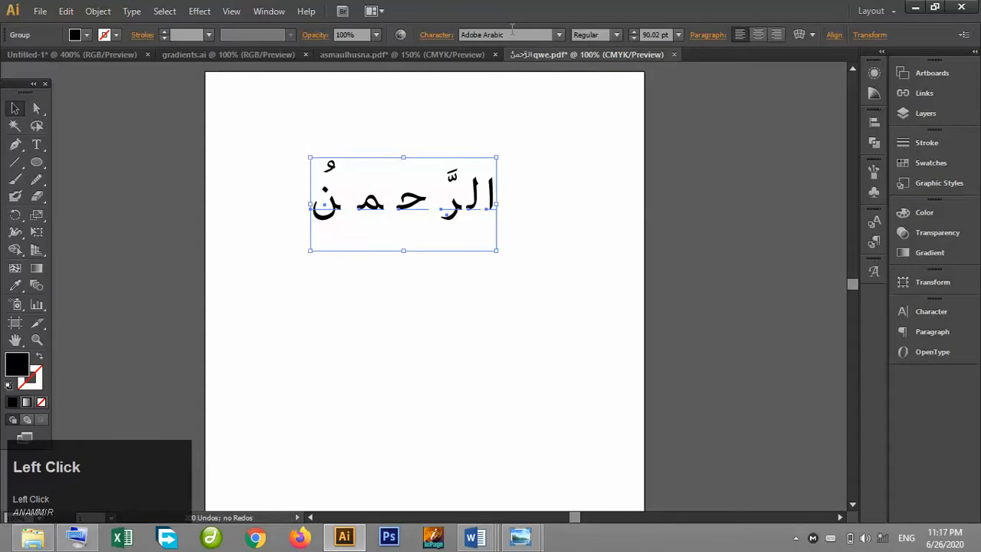
left_click(558, 35)
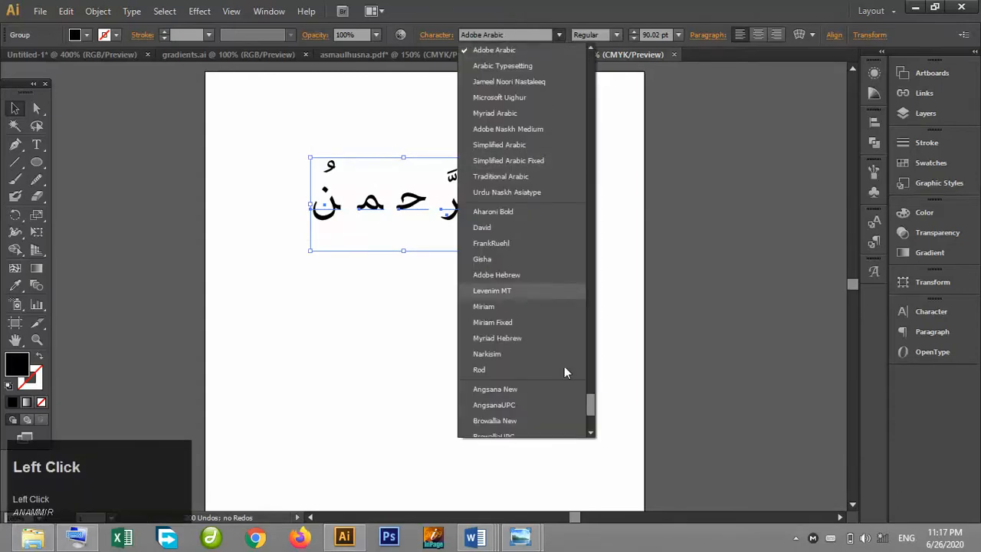
left_click(498, 112)
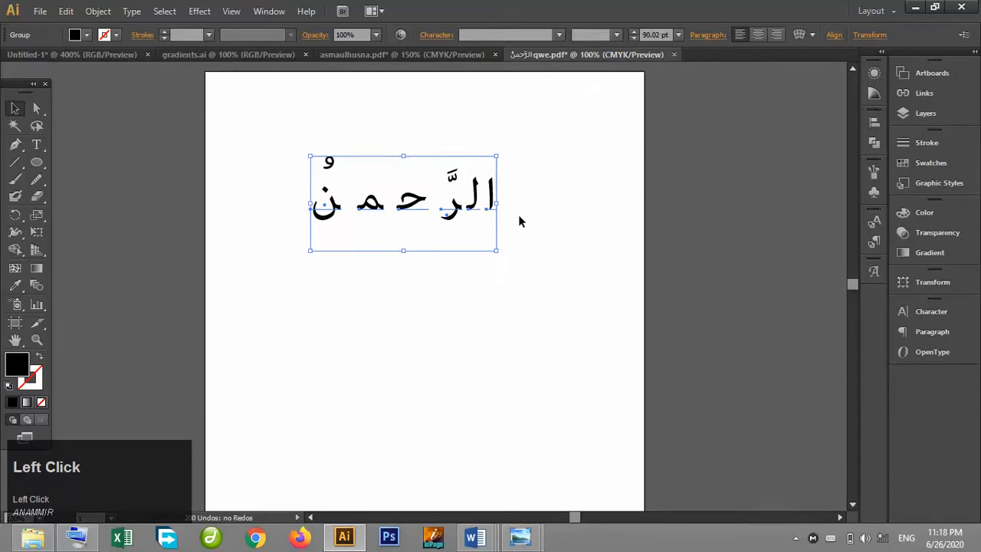
key("ctrl+z")
key("ctrl+z")
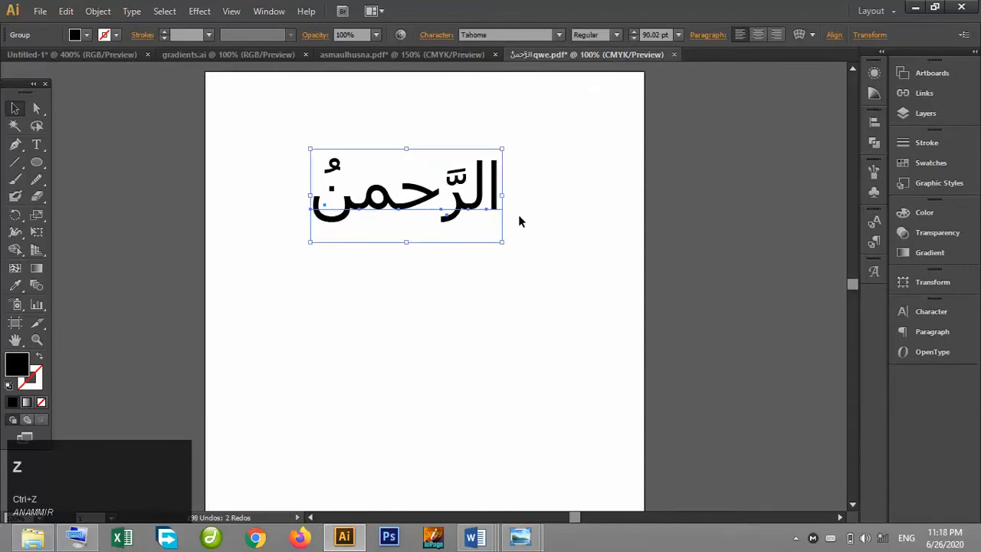
Scale the word down and bring it into the ring design document.
left_click(519, 222)
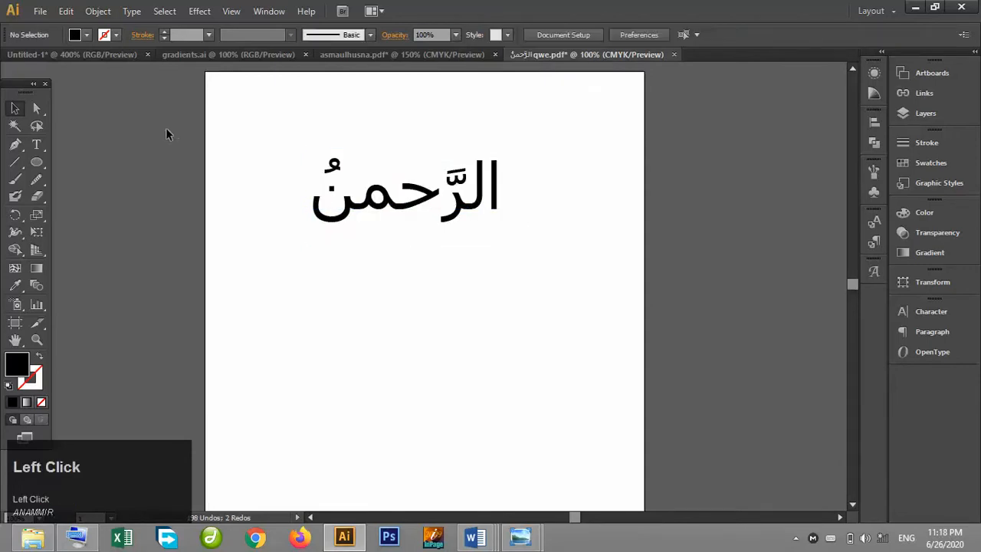
left_click(421, 206)
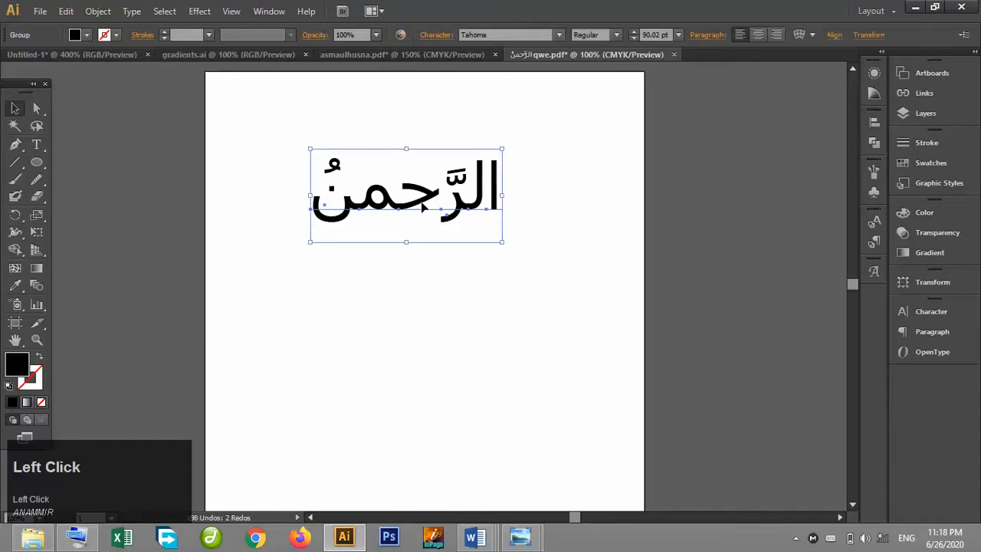
left_click_drag(502, 150, 429, 159)
left_click(496, 226)
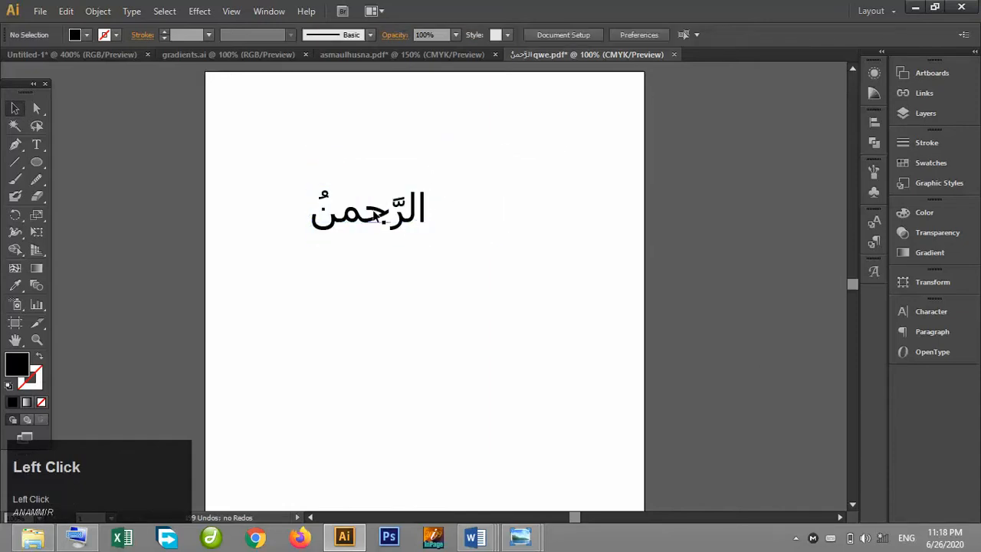
left_click_drag(376, 217, 526, 160)
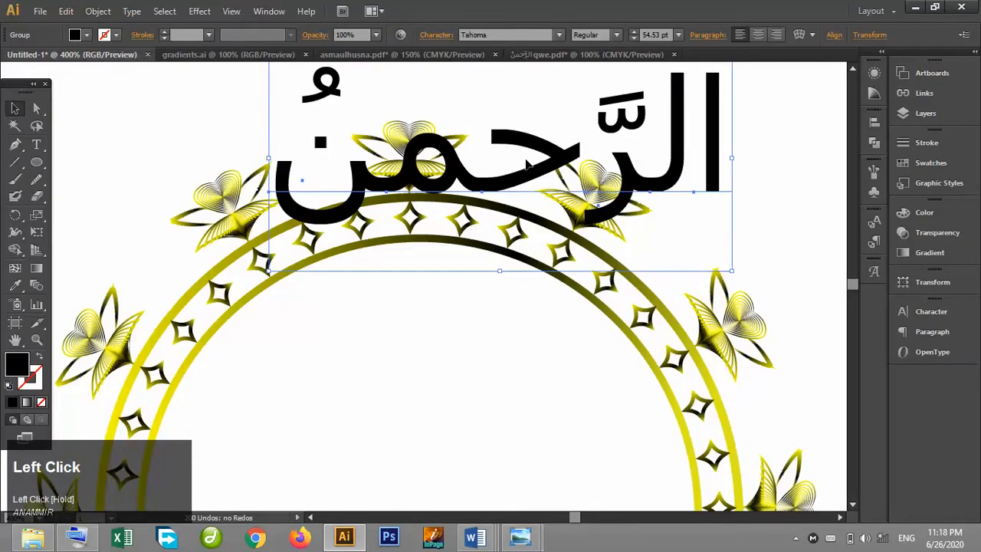
Move the word inside the ring and scale it down to about 17 pt.
left_click_drag(483, 258, 437, 356)
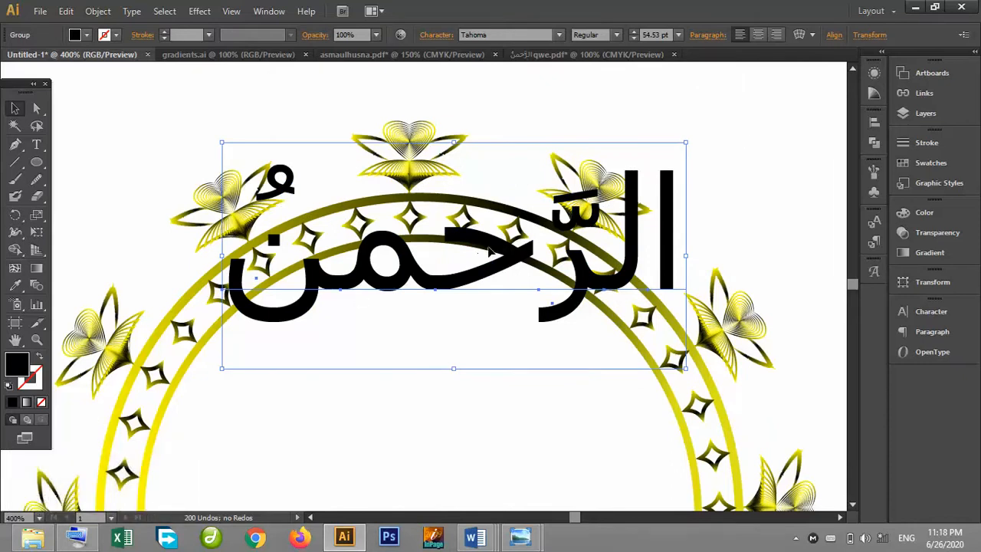
left_click_drag(686, 143, 365, 299)
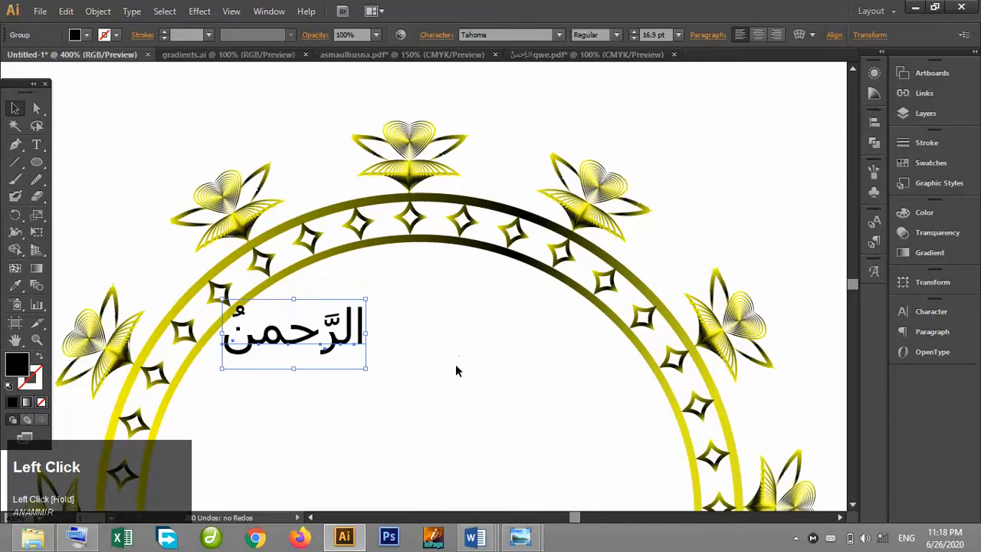
left_click(458, 360)
Move the word to the top of the ring and scale it down further to about 10 pt.
left_click_drag(341, 339, 536, 172)
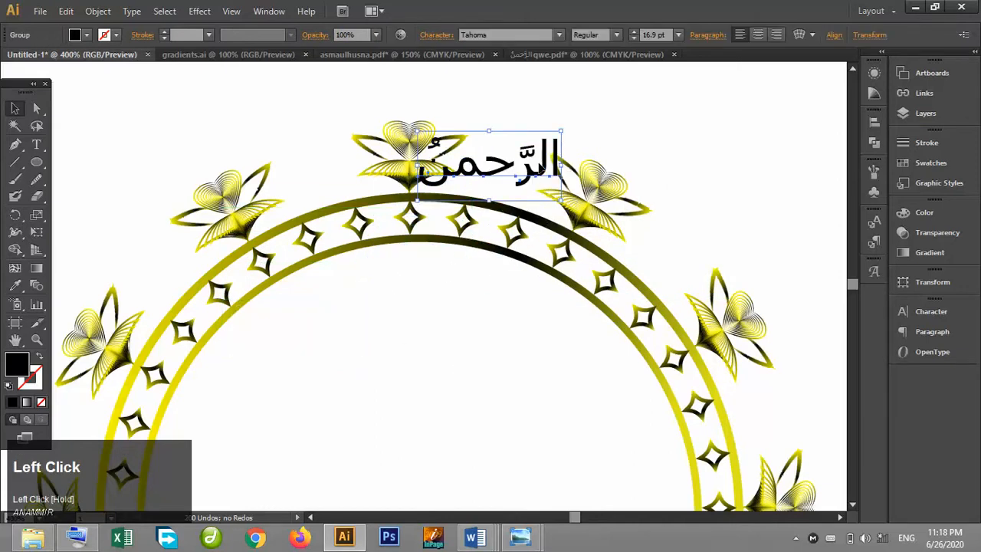
left_click_drag(562, 132, 507, 174)
right_click(507, 176)
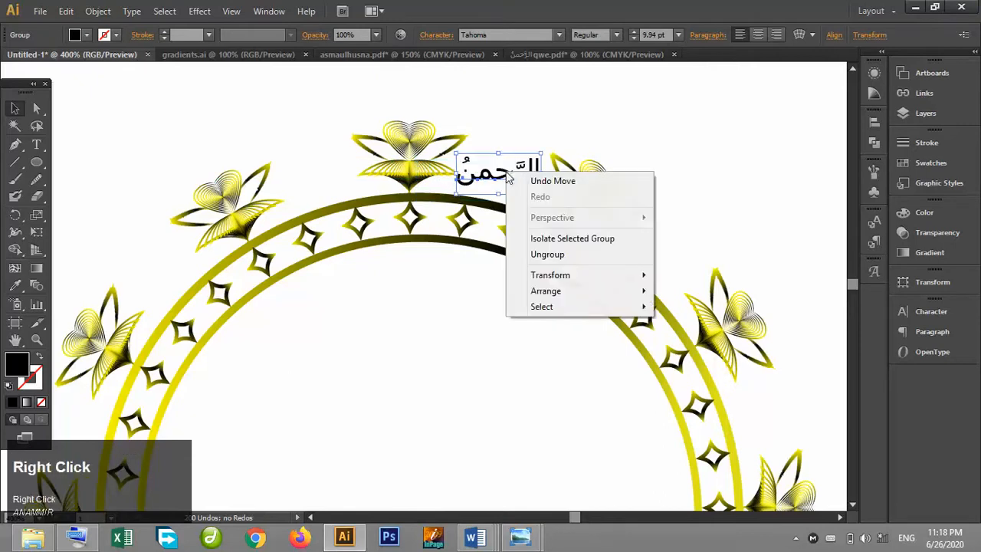
left_click(448, 299)
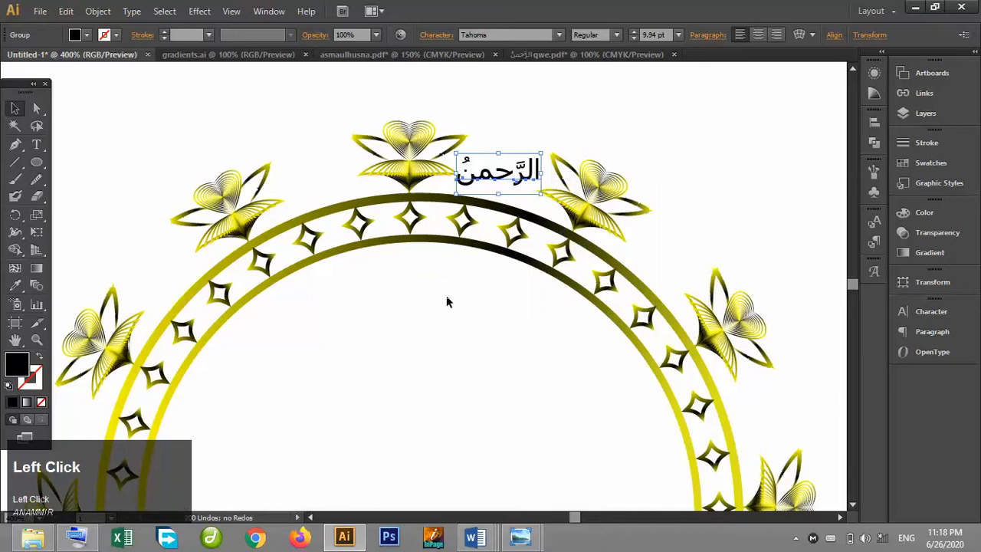
Rotate the word slightly to follow the curve of the ring's top.
left_click(505, 175)
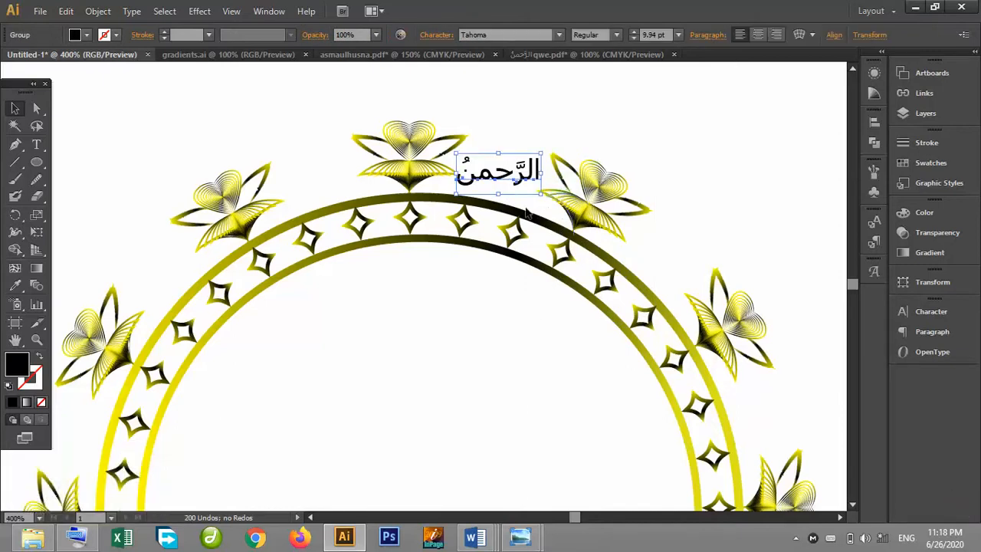
left_click_drag(500, 201, 494, 203)
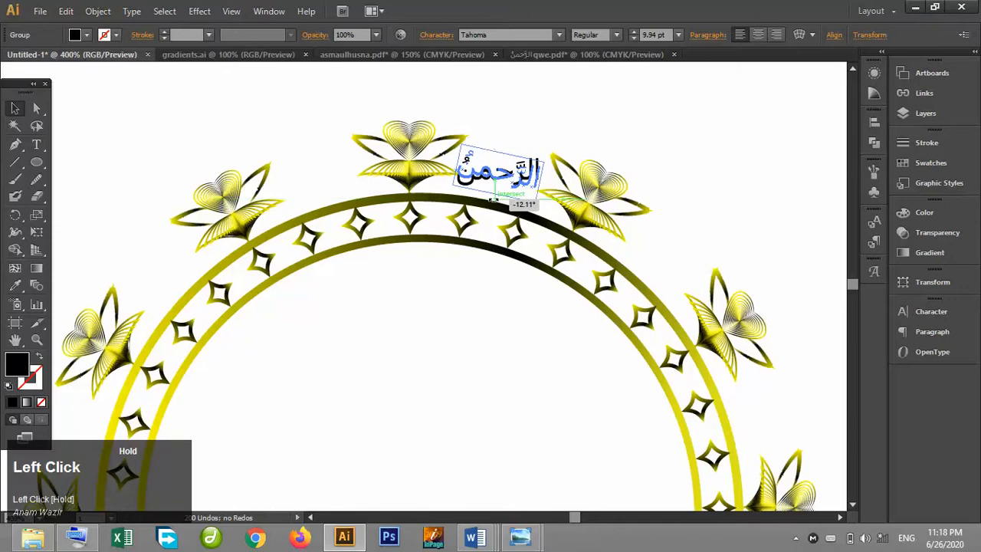
left_click(519, 120)
Nudge the word into place just above the ring's top arc, beside the centre butterfly.
left_click(500, 174)
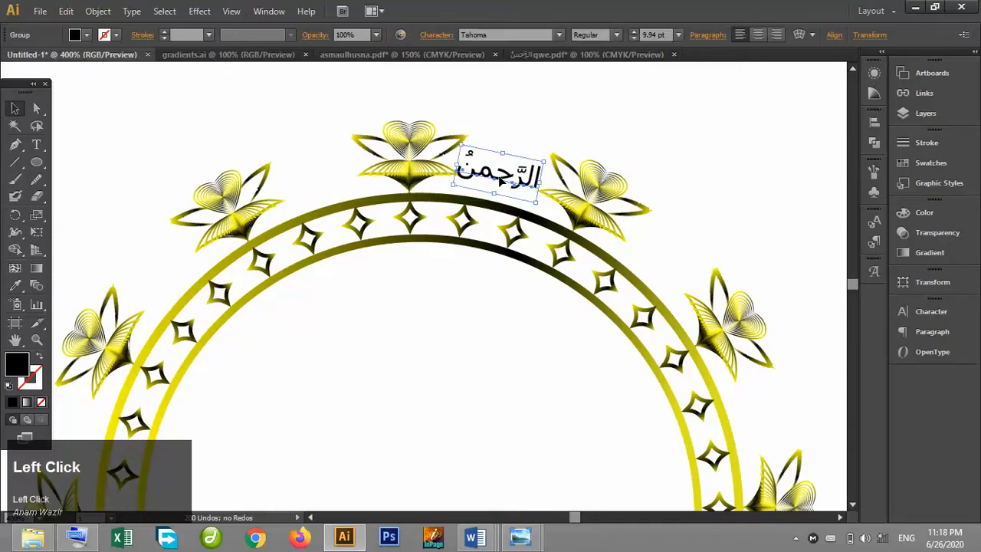
key("Down")
key("Down")
key("Down")
key("Down")
key("Down")
key("Left")
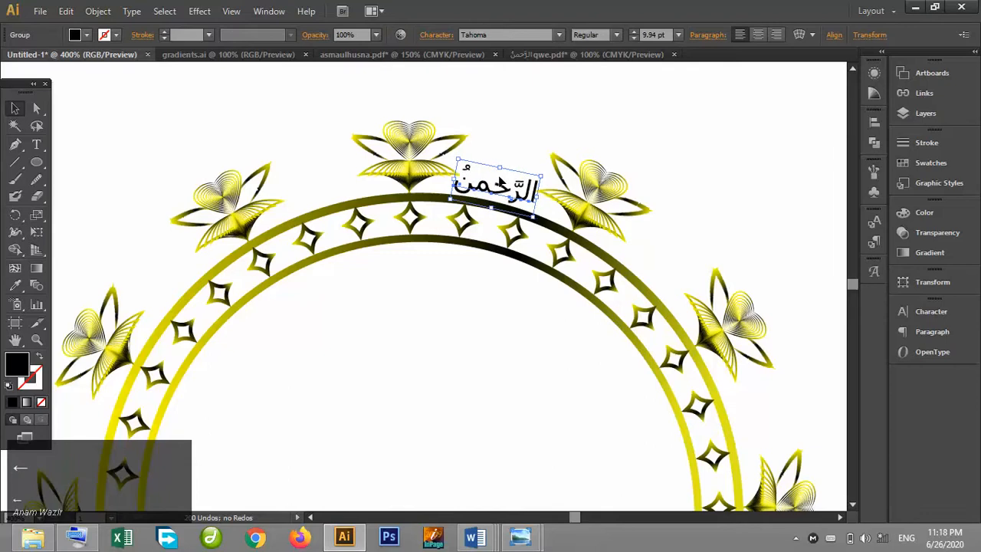
key("Up")
key("Up")
key("Up")
key("Up")
key("Up")
key("Up")
key("Right")
key("Right")
key("Down")
left_click(723, 222)
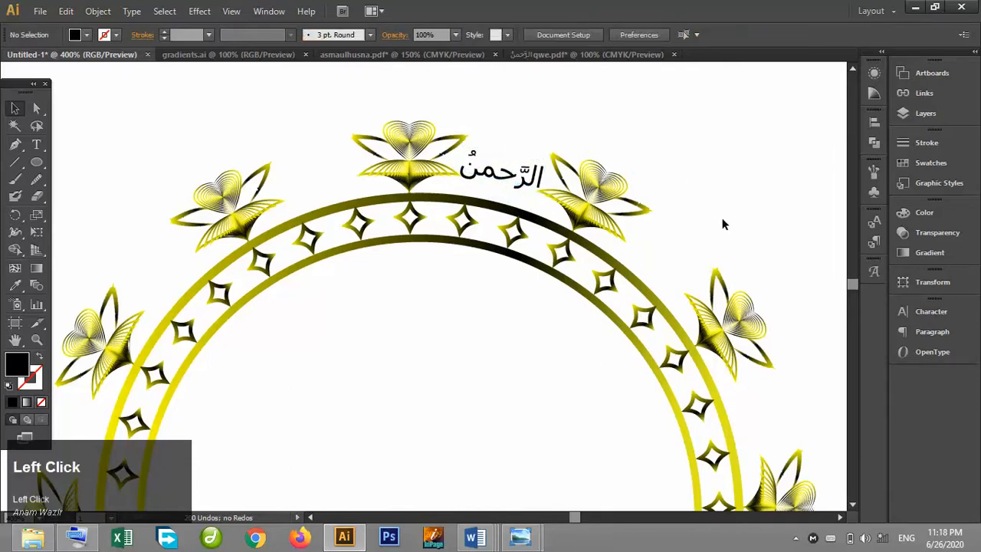
key("ctrl+minus")
key("ctrl+minus")
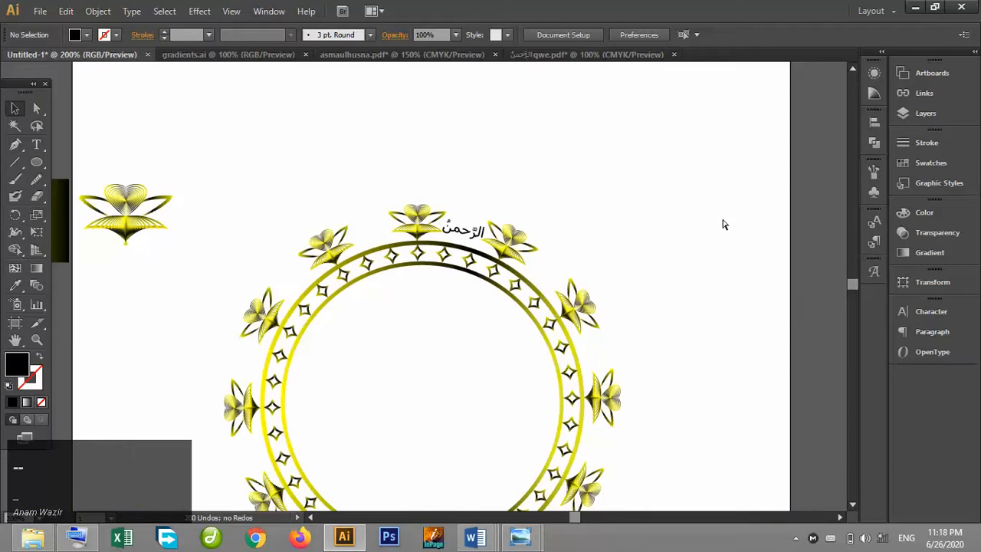
left_click(853, 504)
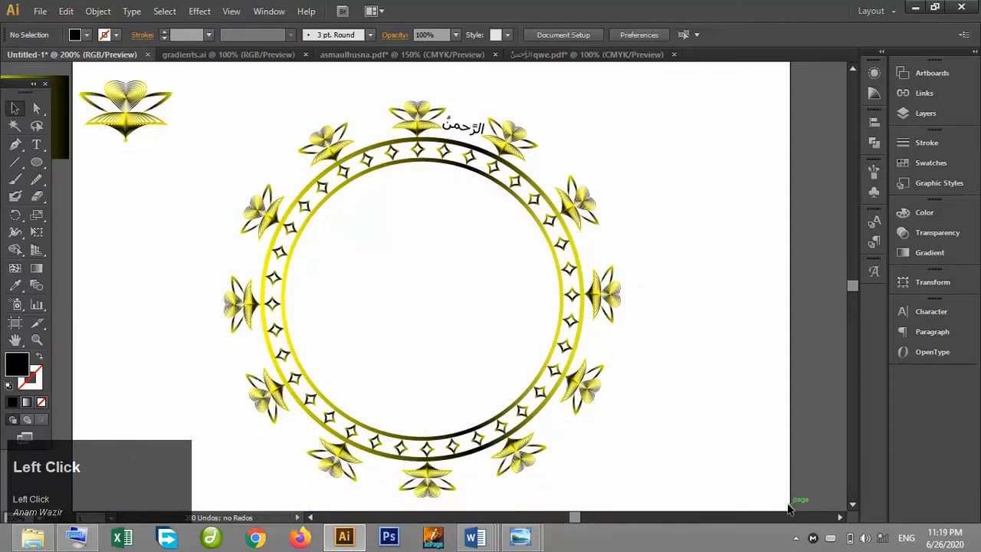
Move the already placed word المتكبر aside in the names PDF document.
left_click(795, 538)
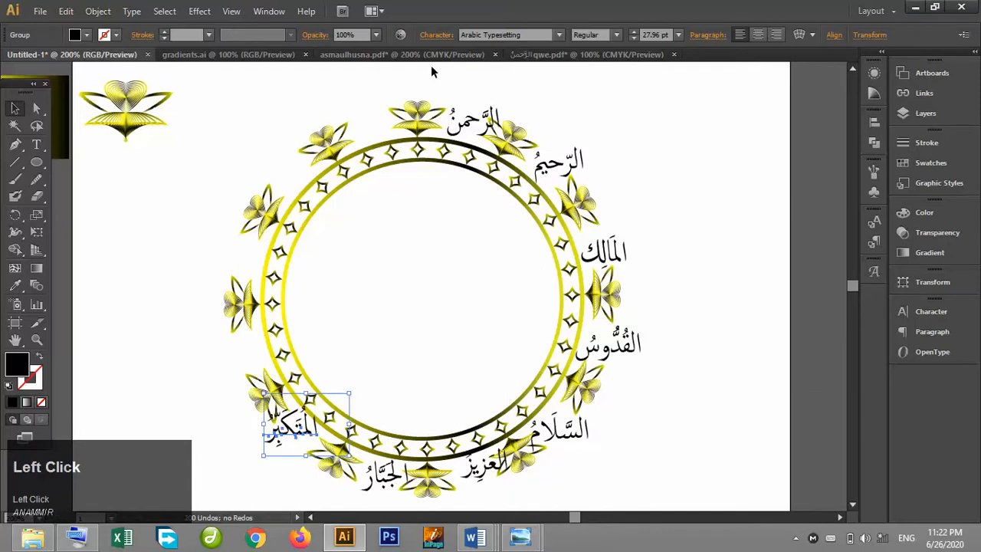
left_click(397, 57)
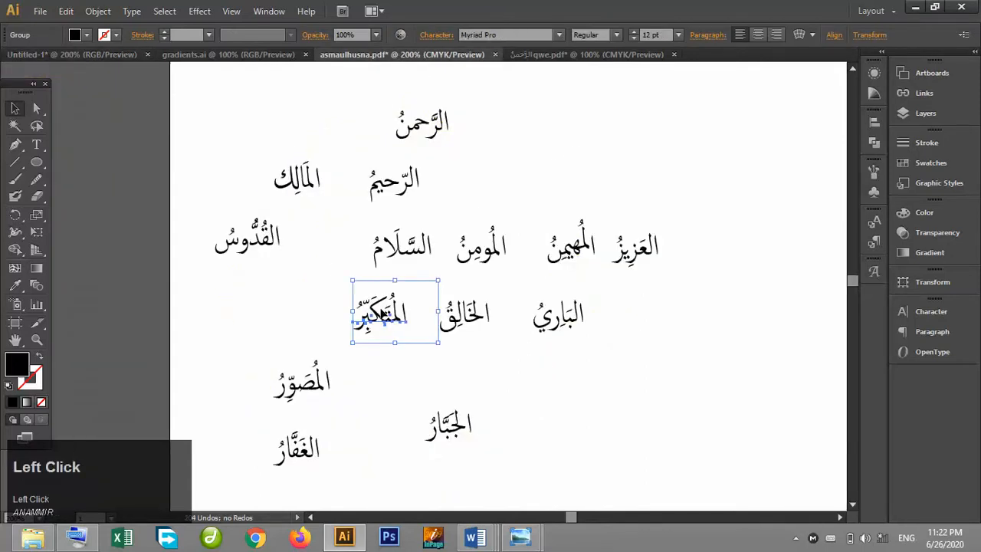
left_click_drag(380, 315, 555, 174)
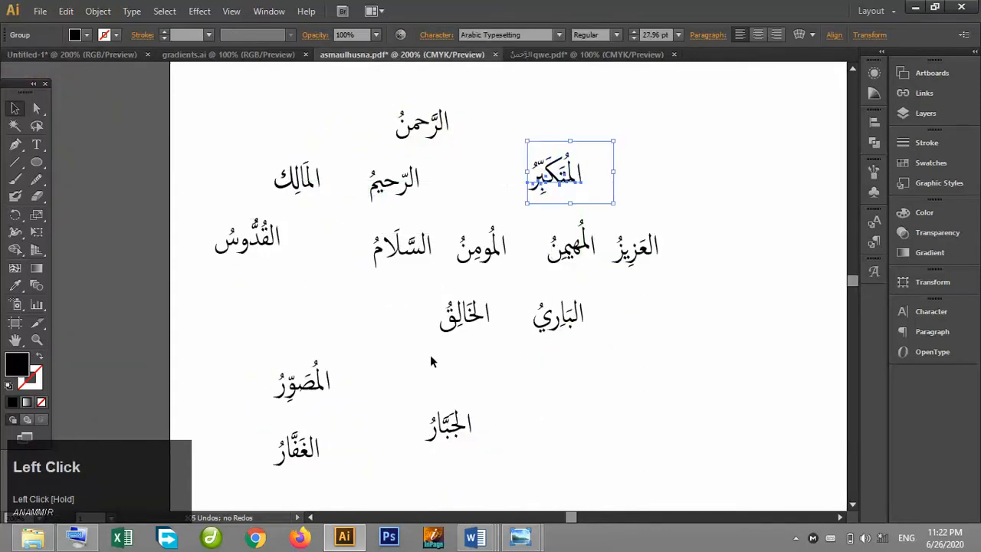
left_click(416, 312)
Group the word الخالق and place it on the ring's left side.
left_click_drag(416, 289, 244, 349)
key("ctrl+g")
left_click(226, 233)
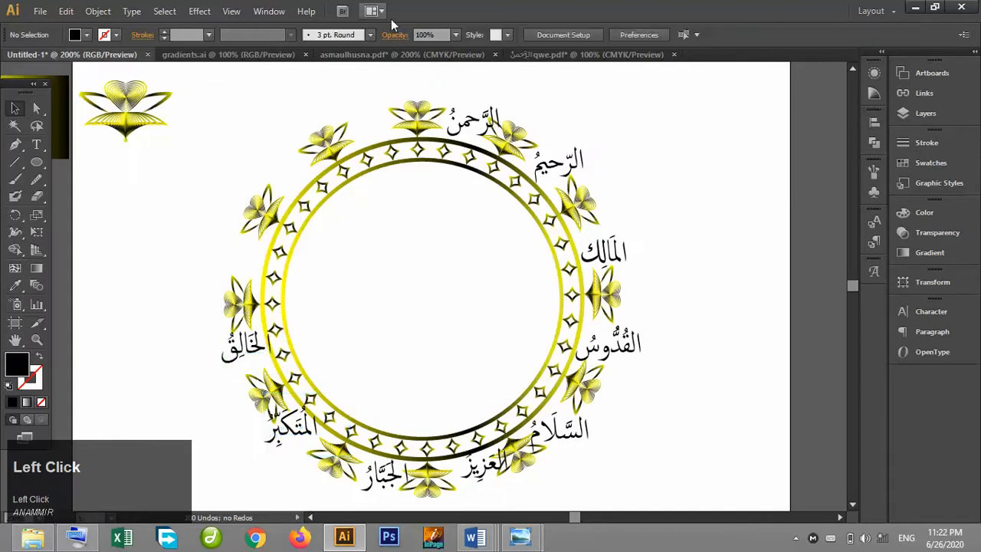
Move the used word الخالق aside in the names PDF document.
left_click(372, 58)
left_click_drag(474, 310, 662, 127)
left_click(602, 350)
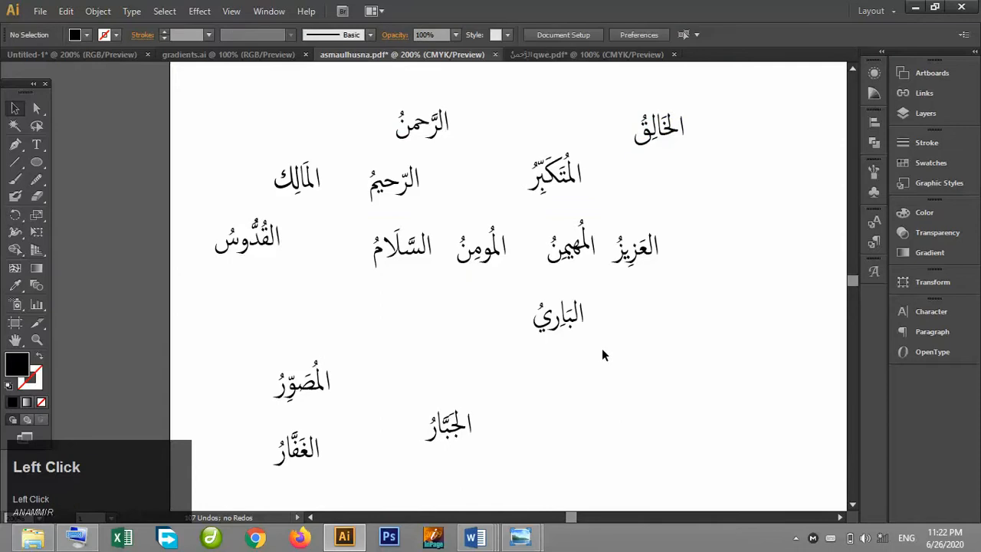
Bring the word المصور into the ring design and place it on the left side above الخالق.
left_click_drag(352, 404, 256, 359)
left_click_drag(301, 393, 107, 50)
left_click_drag(261, 250, 250, 256)
Group the word الغفار, bring it into the ring design and place it at the upper left of the ring.
left_click(381, 55)
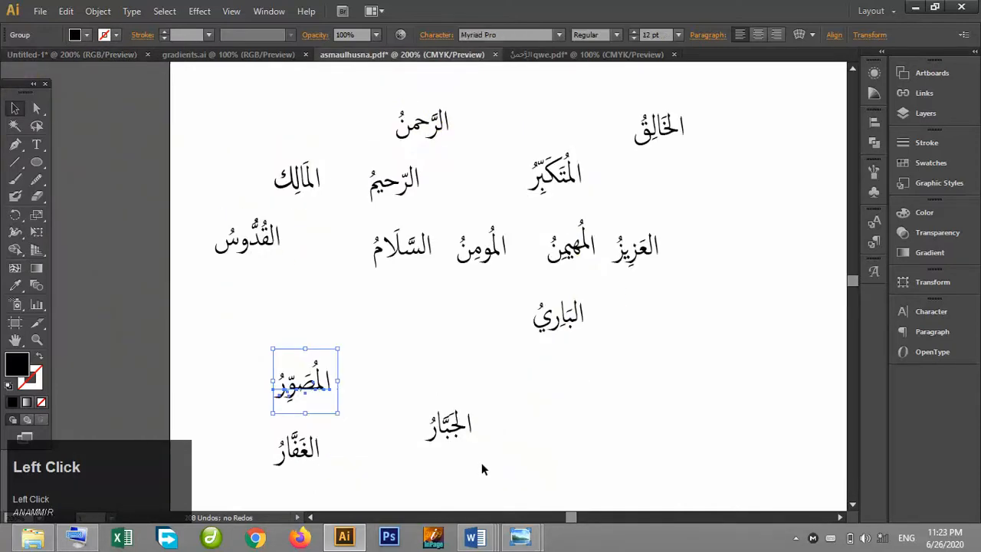
left_click(325, 466)
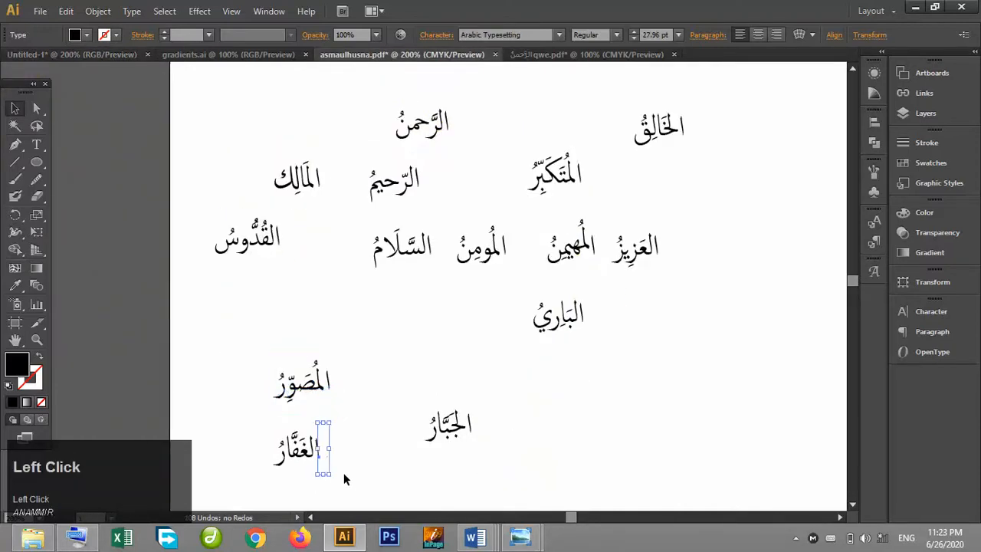
left_click_drag(355, 484, 269, 436)
key("ctrl+g")
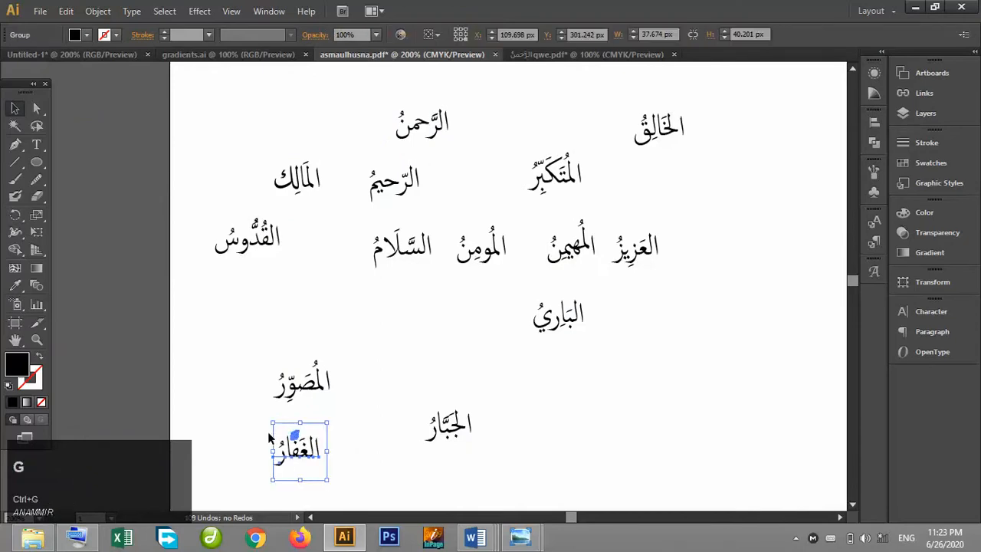
left_click(294, 451)
left_click_drag(294, 450, 198, 121)
left_click_drag(266, 167, 286, 169)
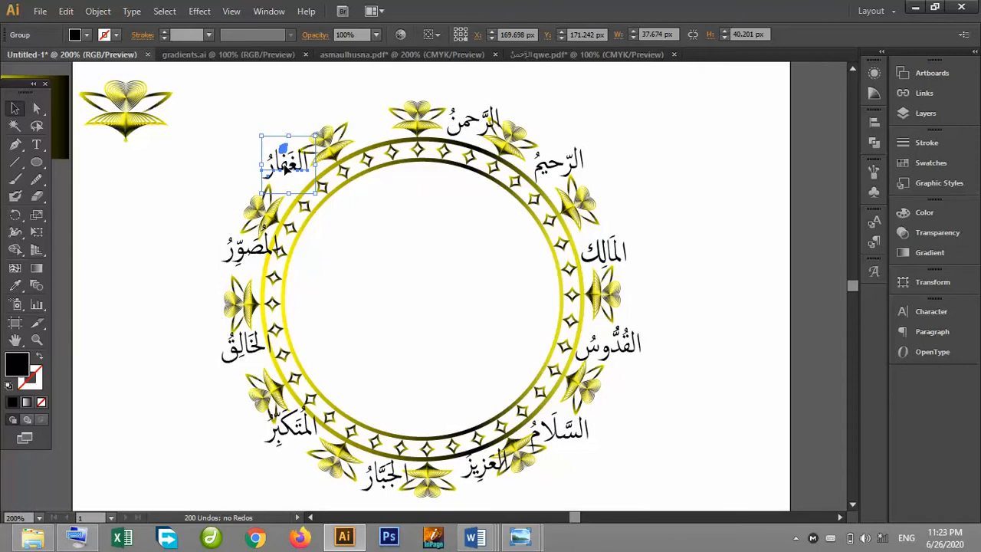
Move the used word السلام aside in the names PDF document.
left_click(395, 55)
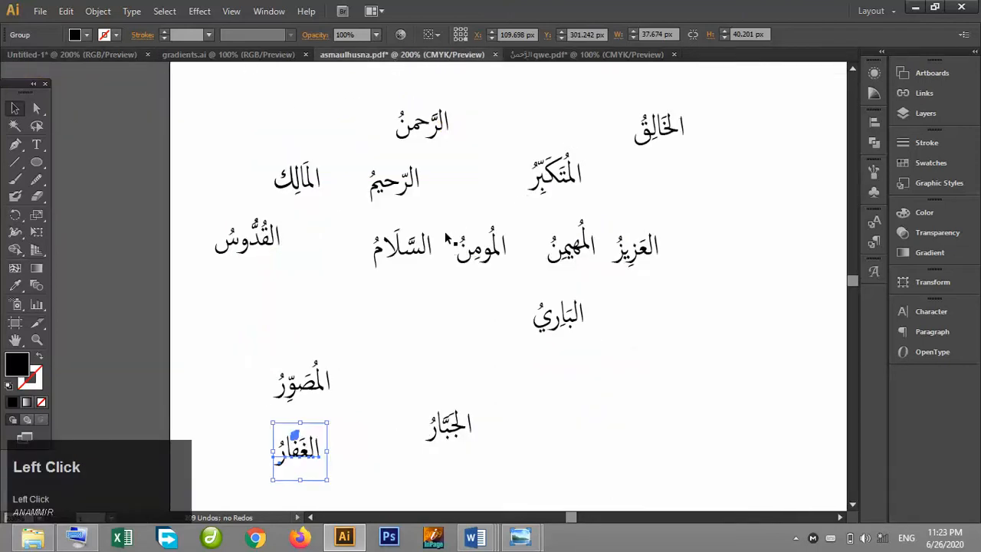
left_click_drag(406, 243, 523, 131)
left_click(433, 271)
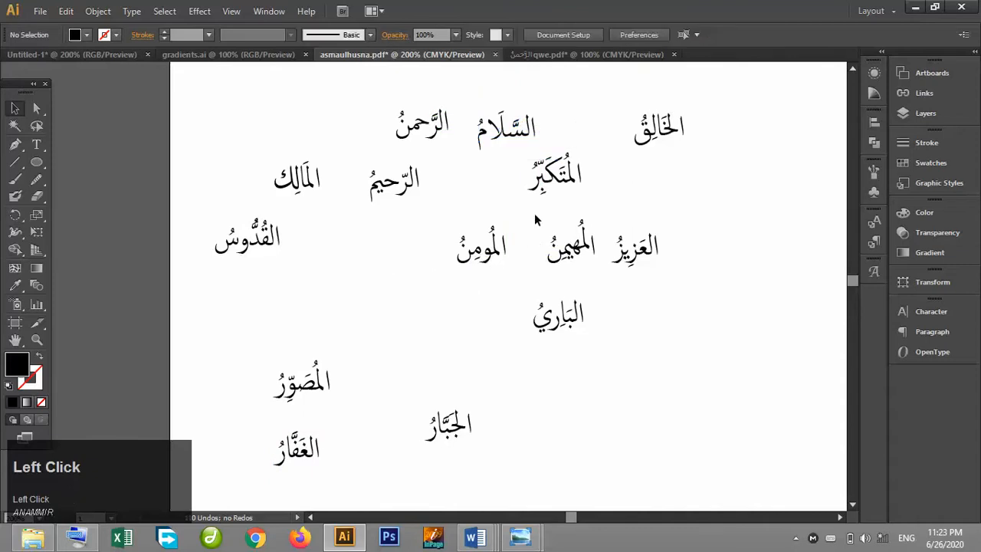
Group the word المهيمن and place it at the ring's top, left of the centre butterfly.
left_click_drag(535, 217, 278, 142)
key("ctrl+g")
left_click_drag(364, 131, 364, 128)
key("ctrl+equal")
key("ctrl+equal")
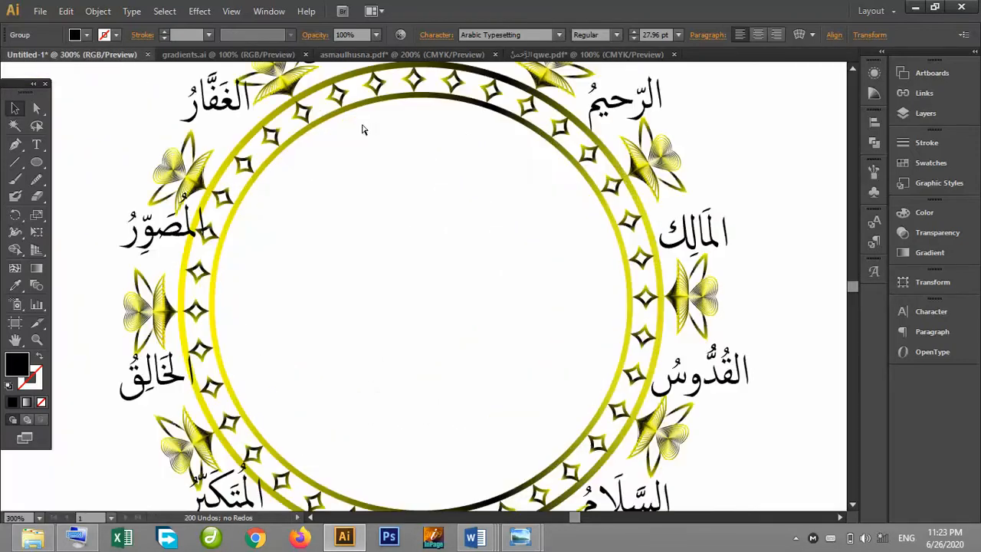
left_click(852, 70)
left_click(852, 75)
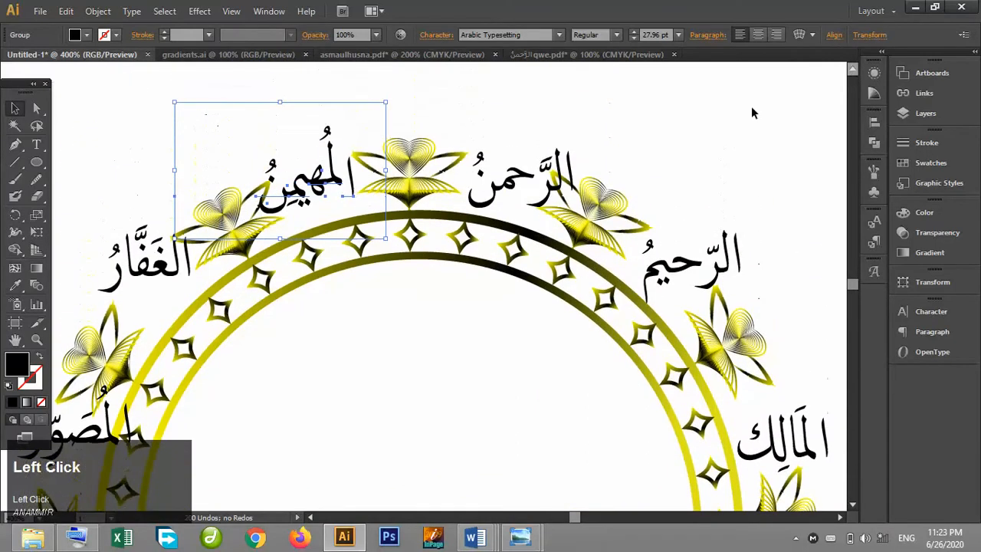
Scale down the word الرحمن at the top of the ring.
left_click(700, 120)
left_click(508, 184)
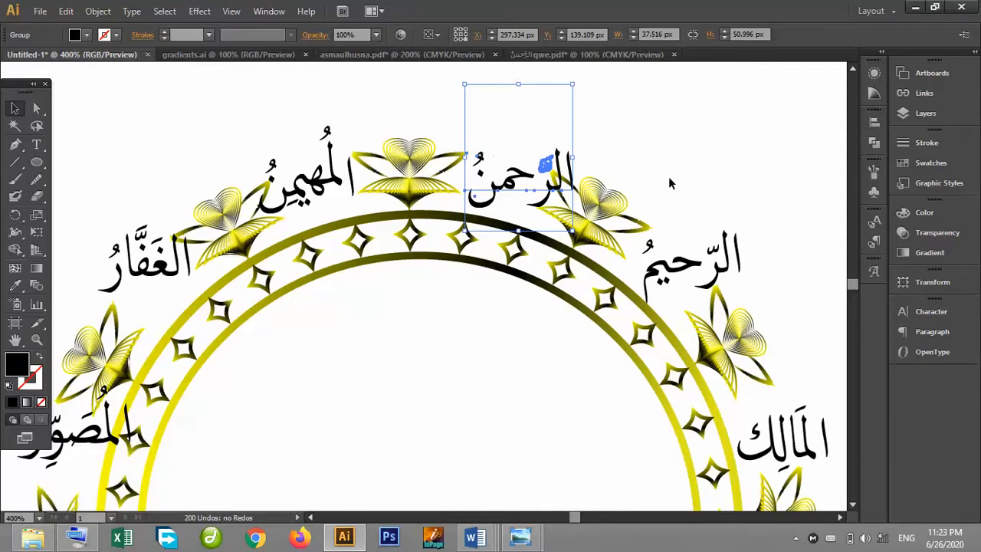
left_click(674, 270, "shift")
left_click_drag(579, 86, 555, 121)
left_click(600, 135)
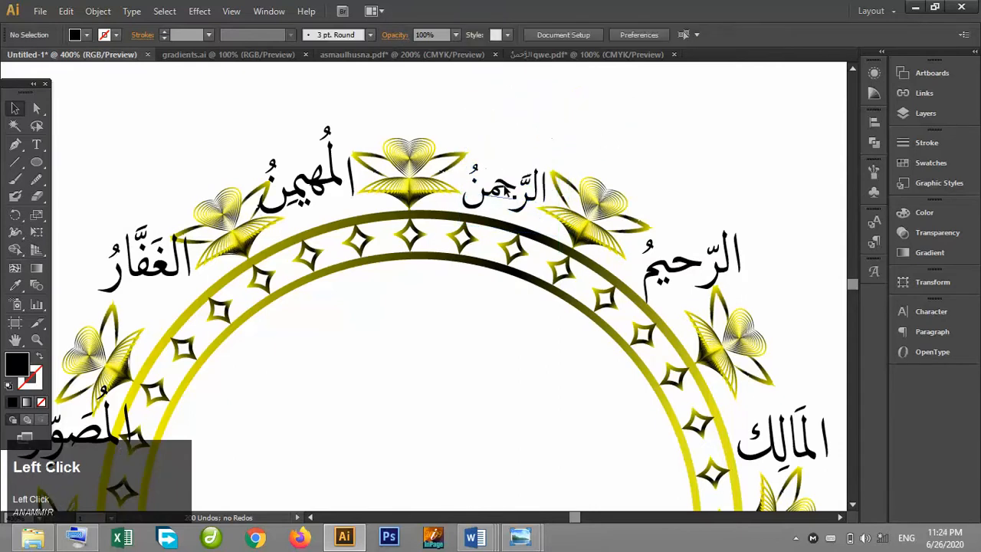
Rotate الرحمن slightly to follow the ring's curve.
left_click(505, 187)
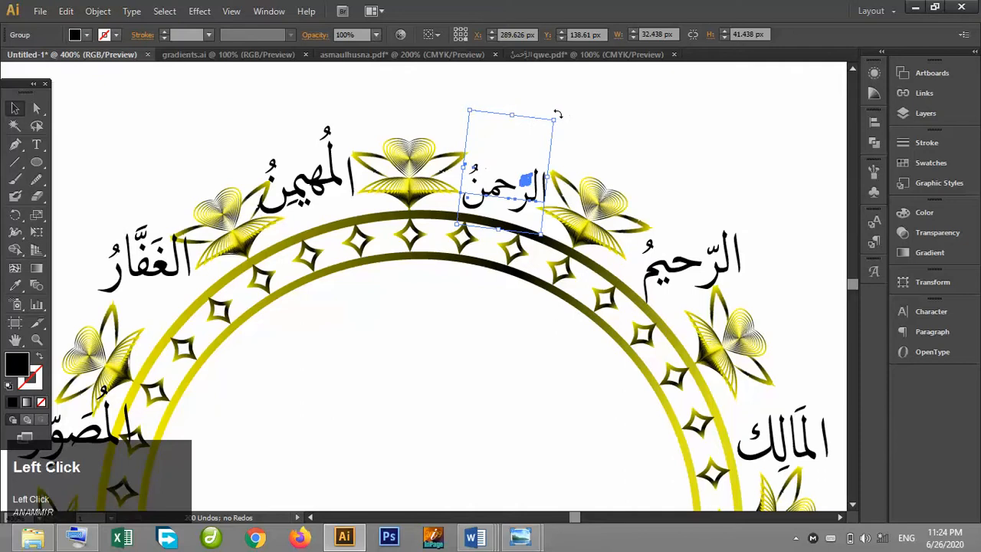
left_click_drag(559, 114, 566, 124)
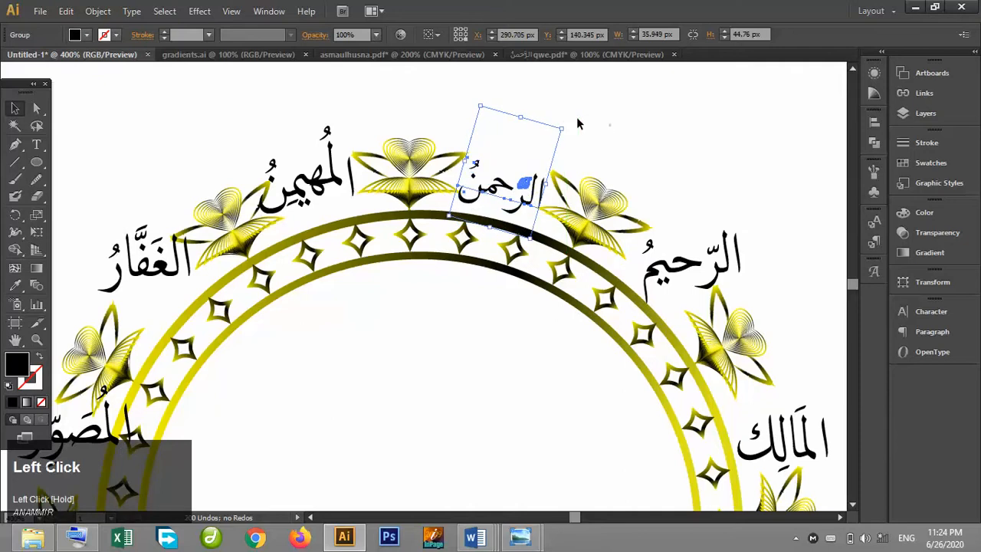
left_click(598, 128)
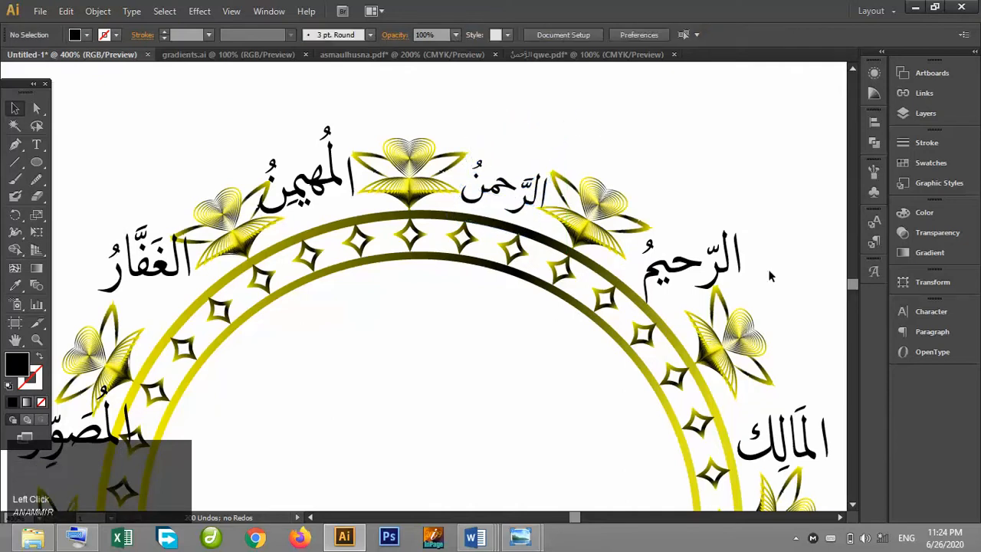
Draw a small circle inside the ring near its upper left.
left_click(796, 537)
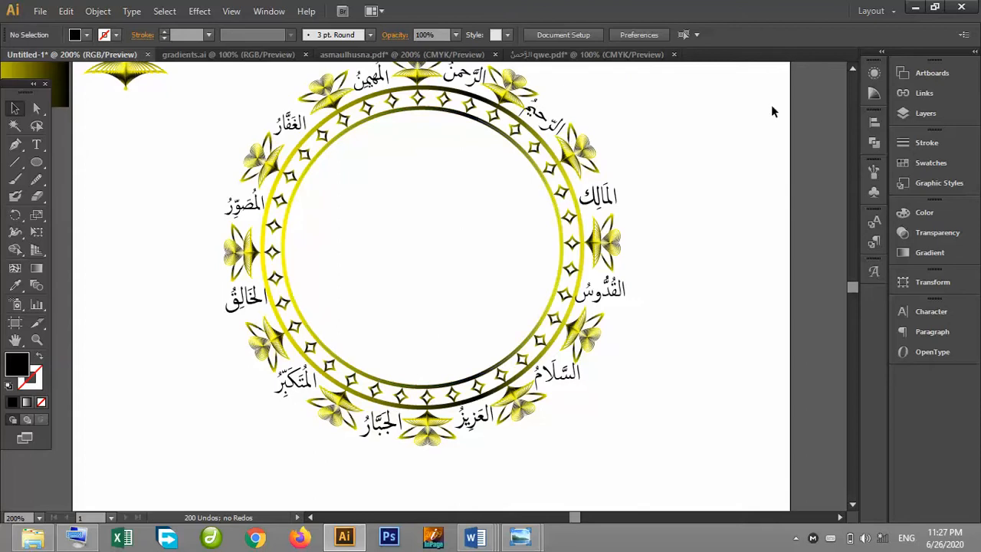
left_click(853, 69)
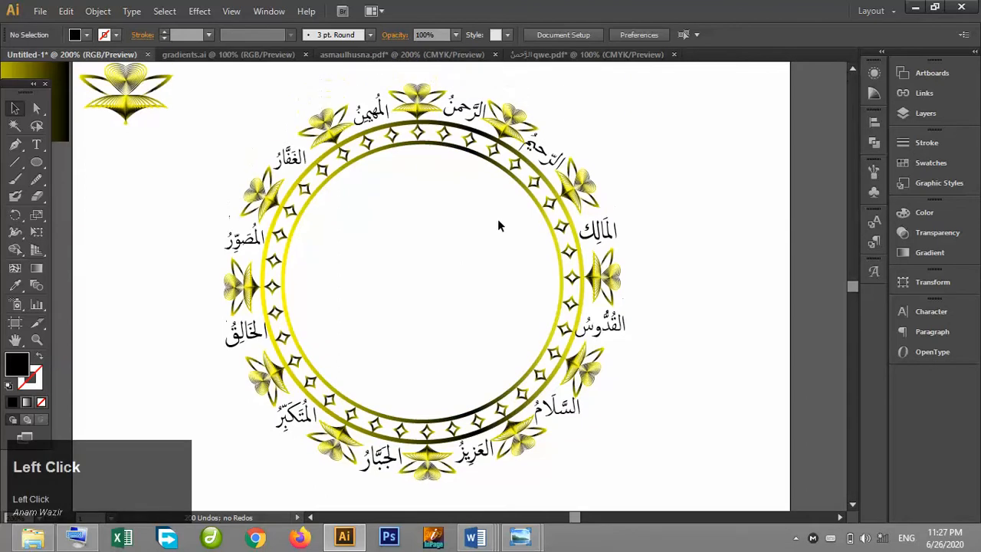
key("ctrl+plus")
key("ctrl+plus")
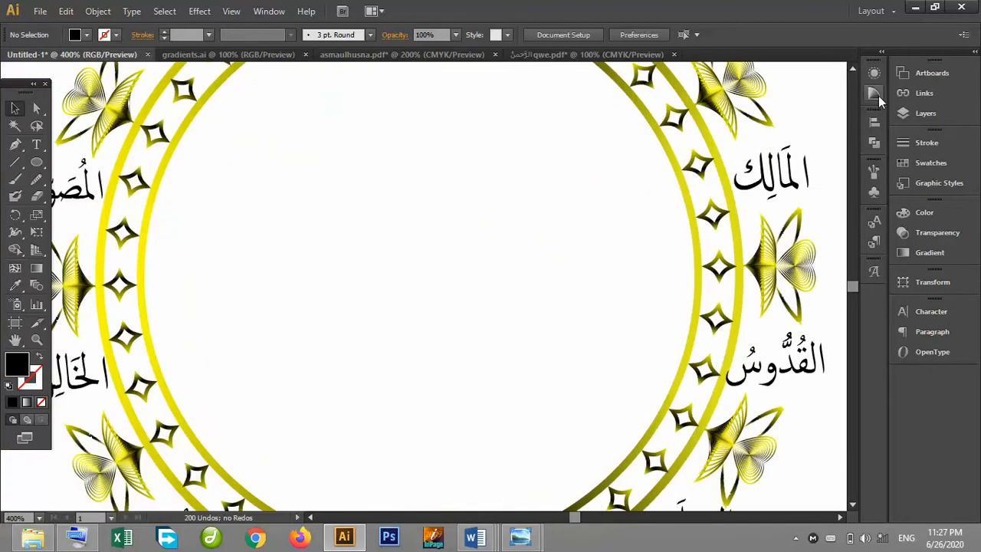
left_click(853, 69)
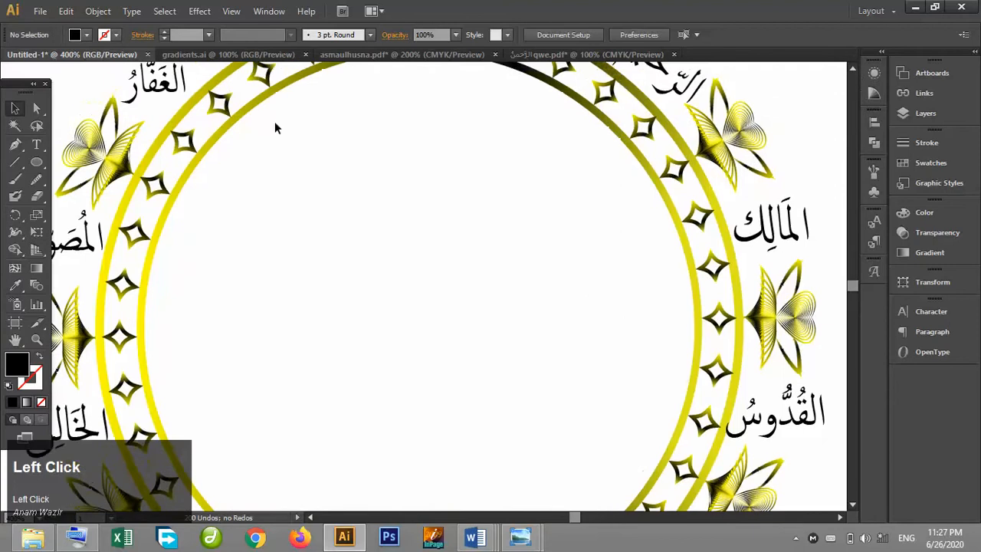
left_click(36, 162)
left_click_drag(326, 123, 357, 149)
Sample the star border's gradient with the Eyedropper and apply it as the circle's fill.
left_click(16, 108)
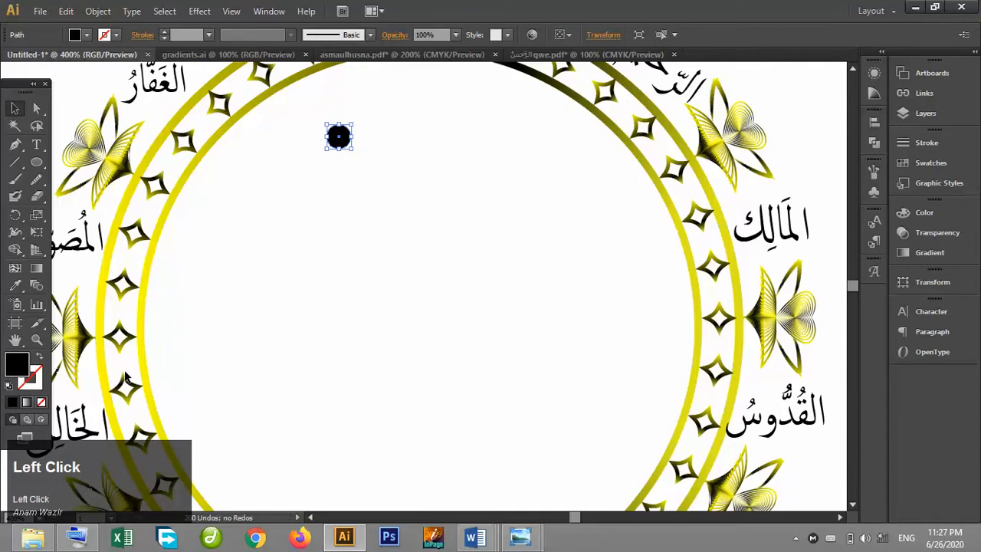
left_click(15, 285)
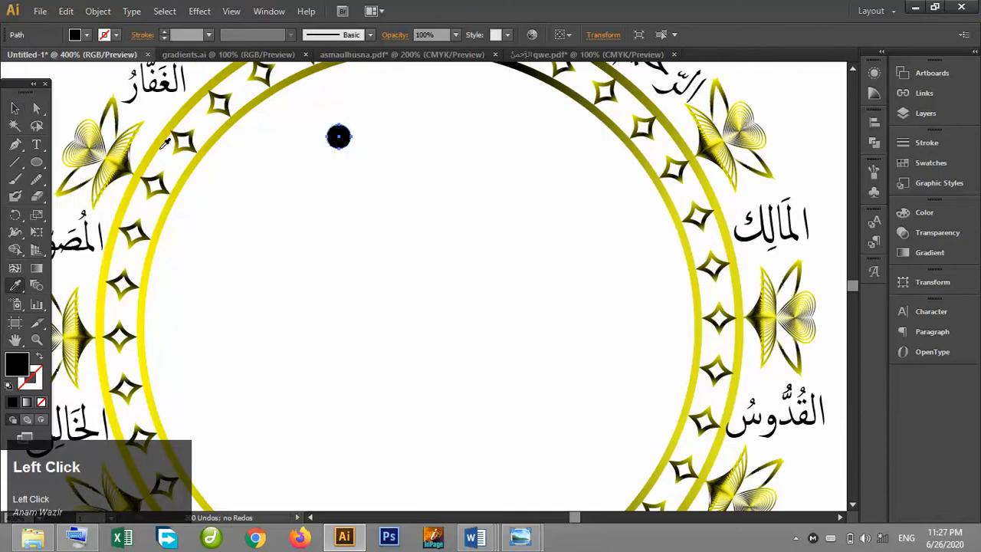
left_click(187, 183)
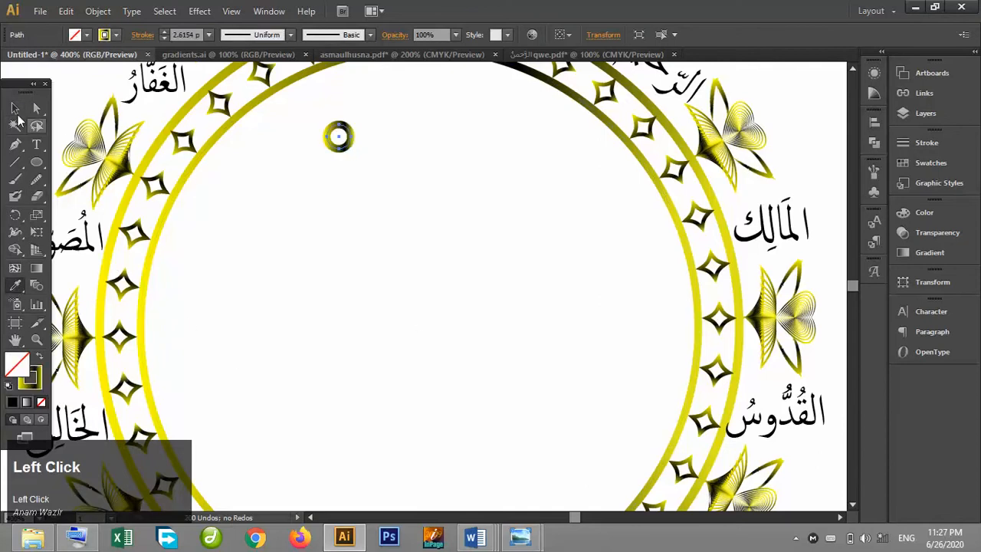
left_click(14, 109)
left_click(25, 371)
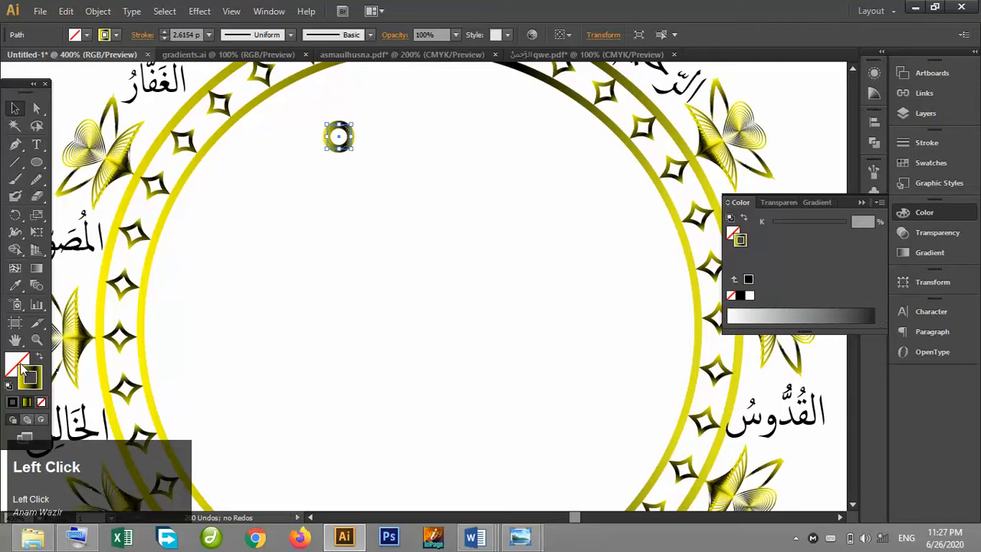
left_click(18, 363)
left_click(27, 404)
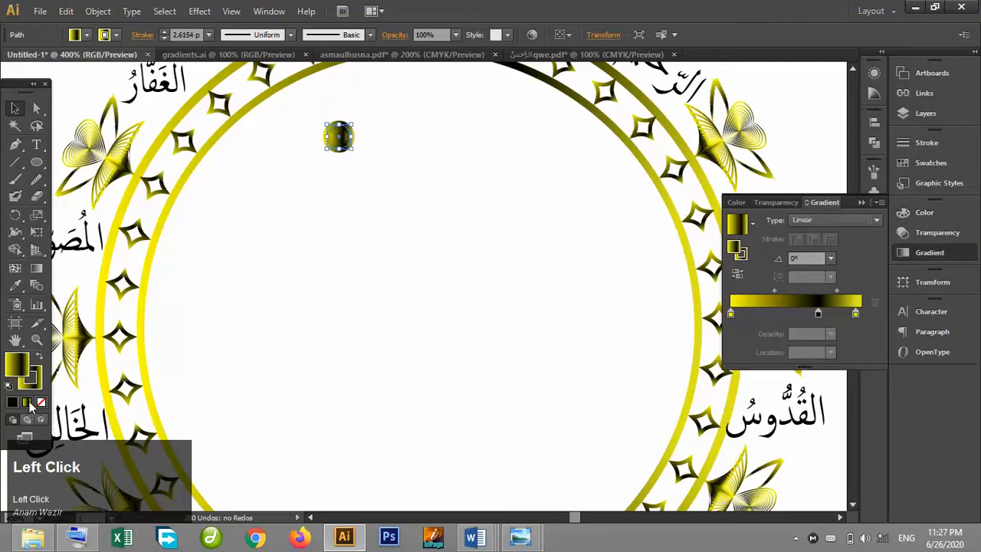
Set the circle's stroke weight to 1 pt and scale the circle down.
left_click(164, 39)
left_click(162, 38)
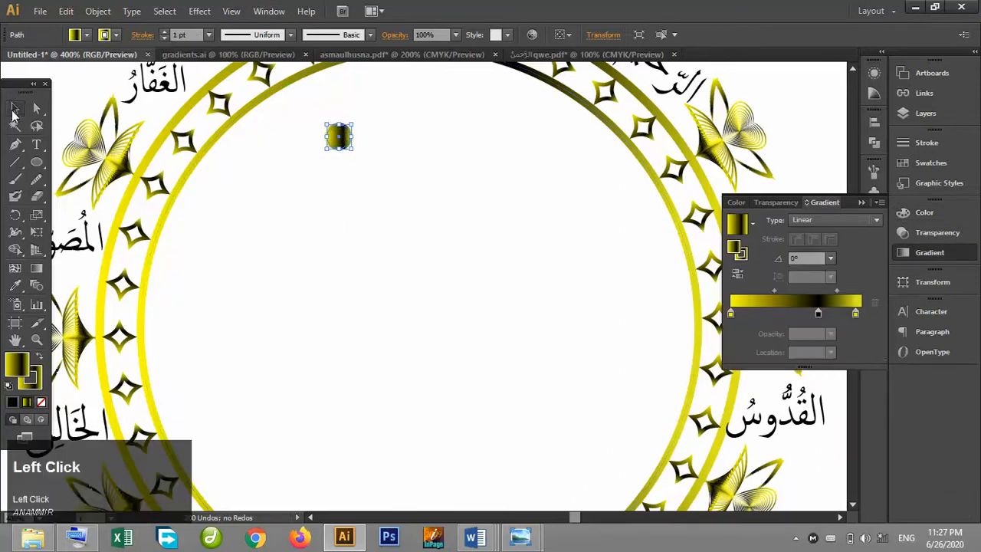
left_click(318, 234)
left_click(340, 146)
left_click_drag(354, 124, 345, 132)
Change the circle's gradient type to Radial.
left_click(835, 219)
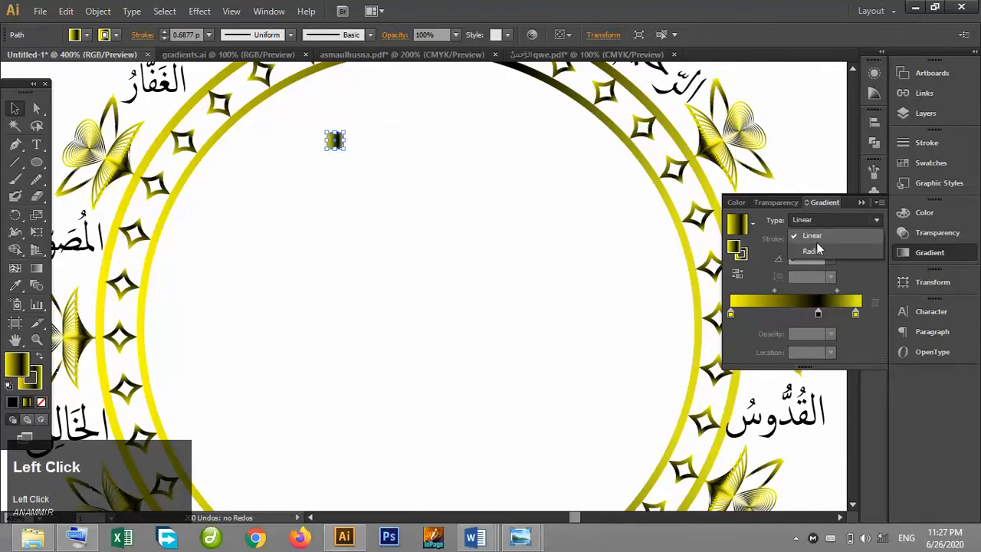
left_click(815, 245)
left_click(521, 181)
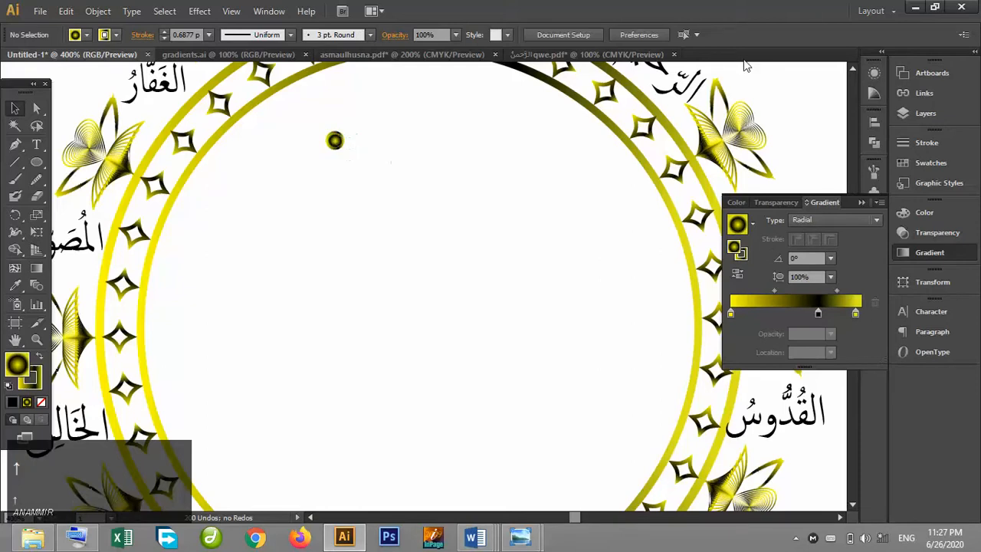
Move the circle onto the star band at the top of the ring, between two stars.
left_click(851, 69)
left_click(851, 69)
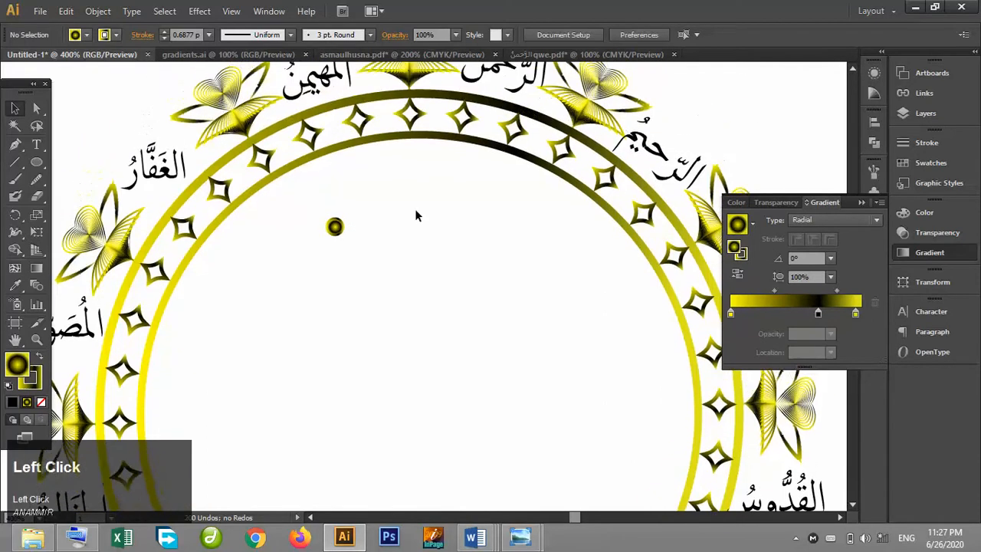
left_click_drag(335, 228, 435, 115)
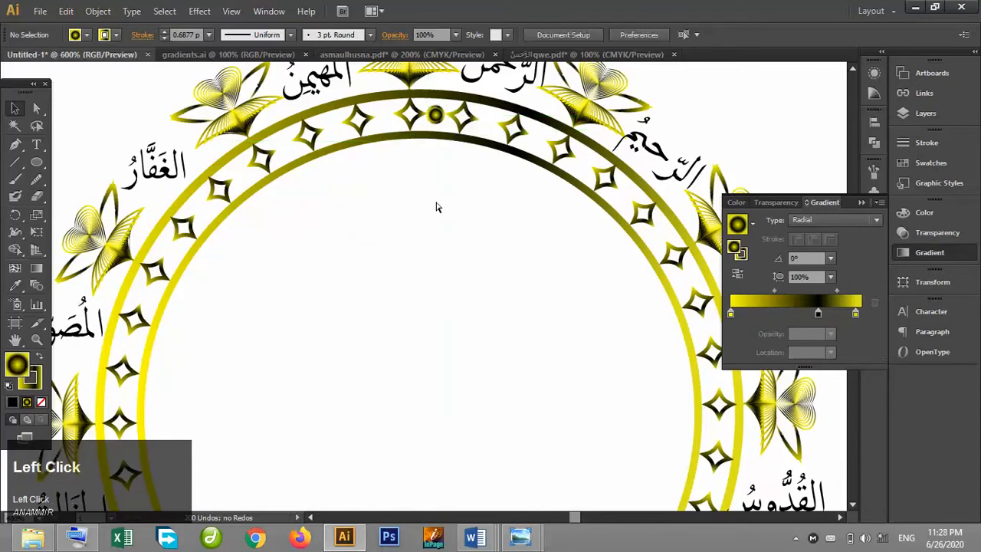
Nudge the circle to the right to centre it between the two stars.
key("ctrl+equal")
left_click(16, 340)
left_click_drag(462, 176, 503, 363)
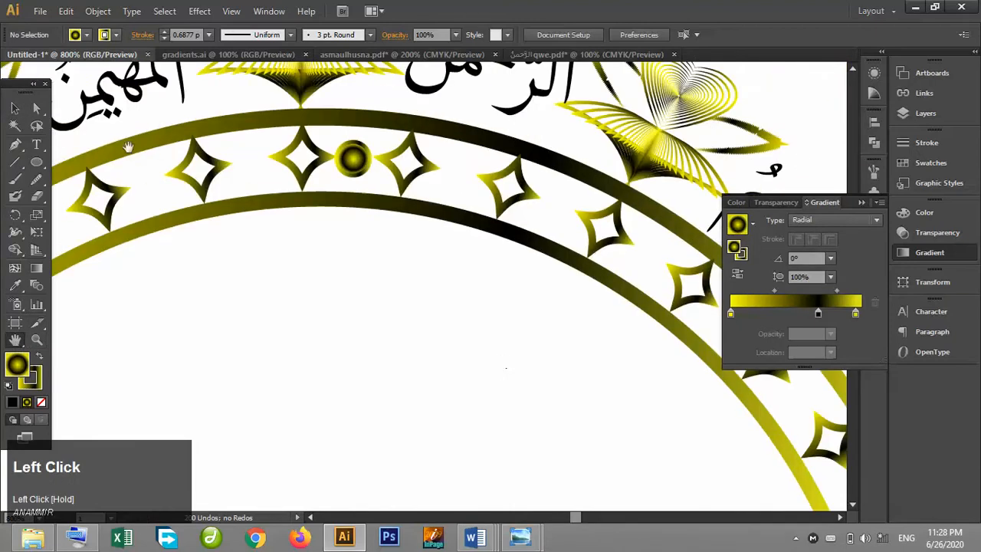
left_click(15, 108)
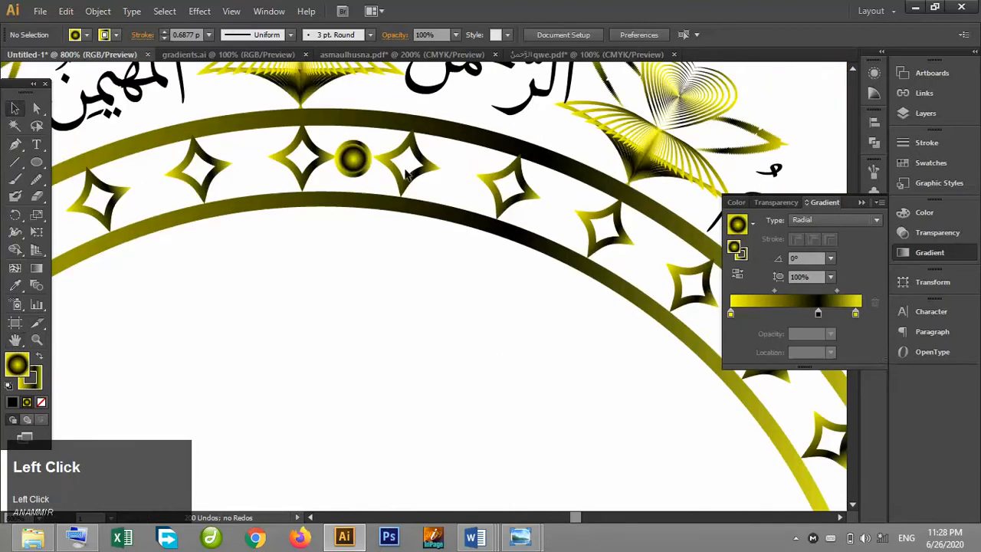
left_click(360, 169)
key("Right")
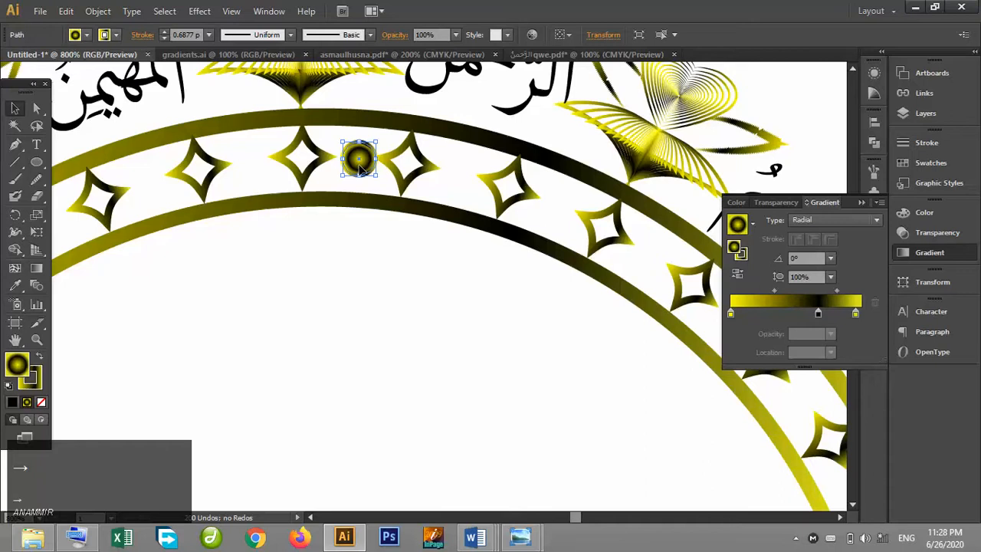
Reposition the small gradient circle between the two stars and set its stroke weight to 1 pt.
left_click_drag(342, 142, 334, 140)
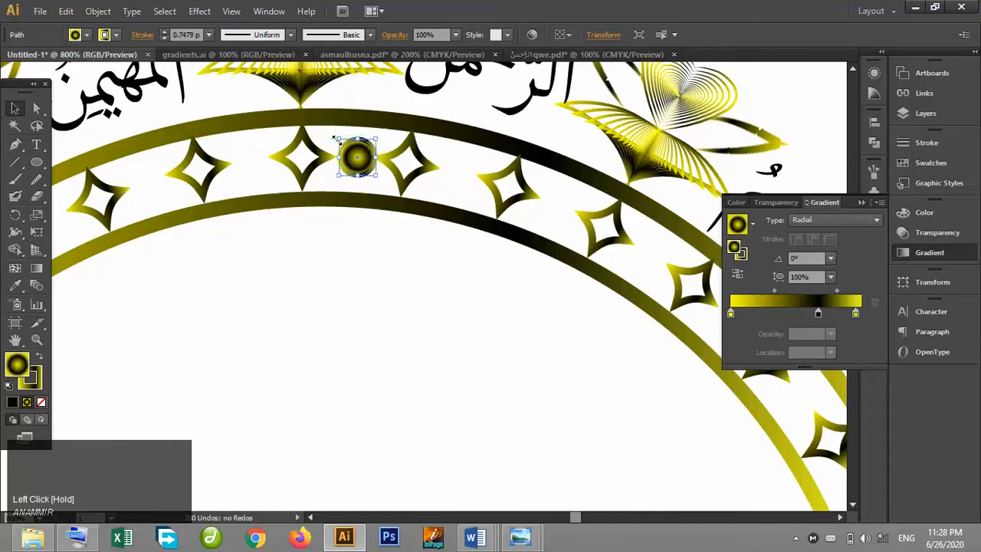
key("Left")
left_click(367, 271)
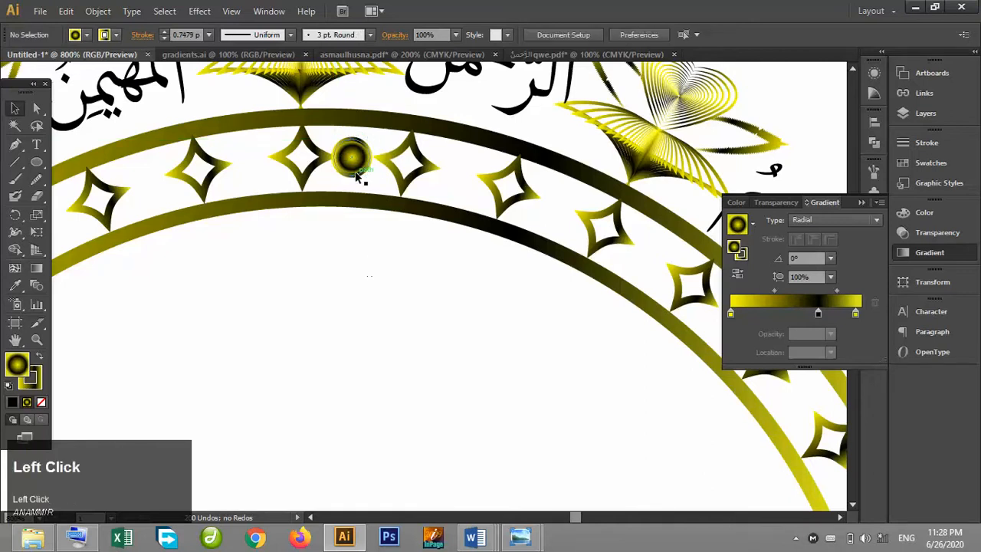
left_click_drag(360, 178, 355, 175)
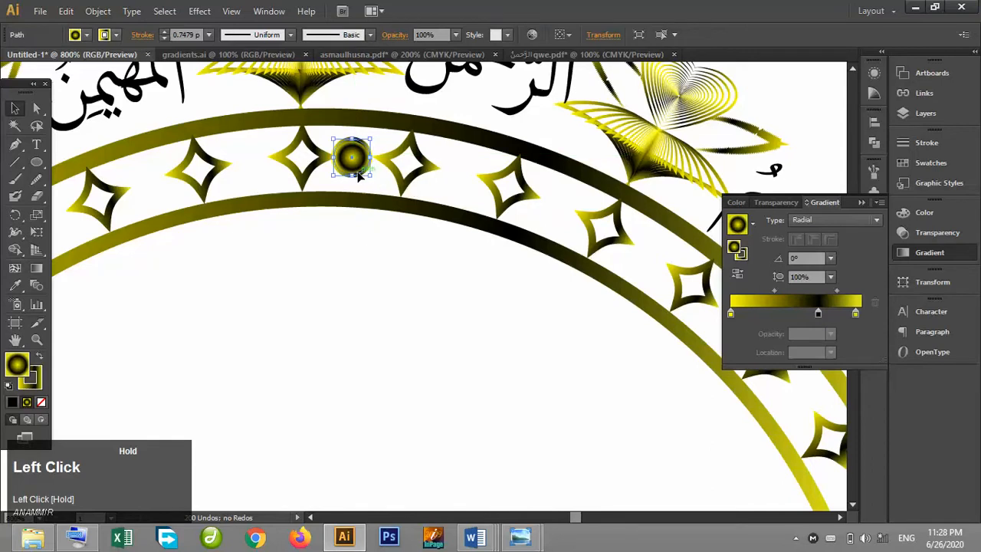
left_click(367, 252)
left_click(362, 171)
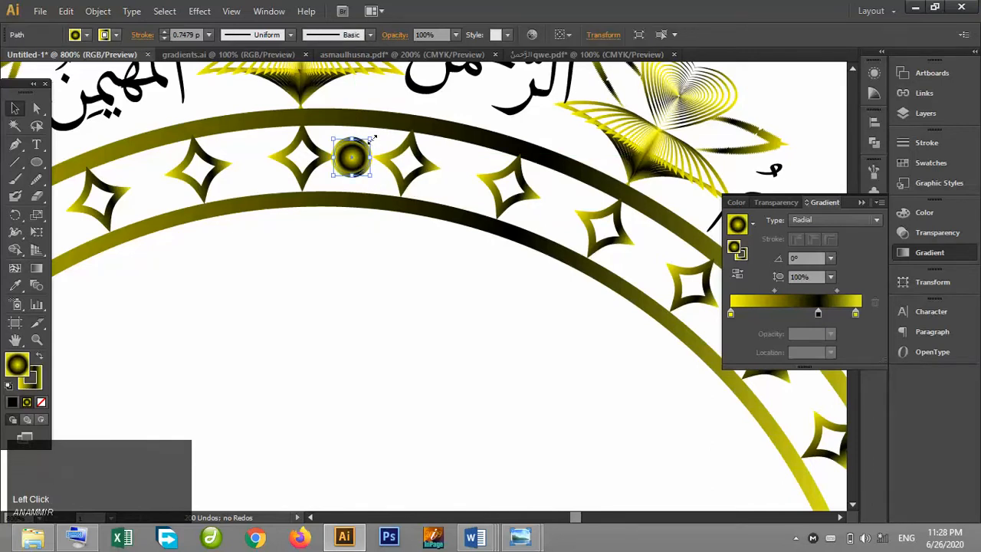
left_click(165, 32)
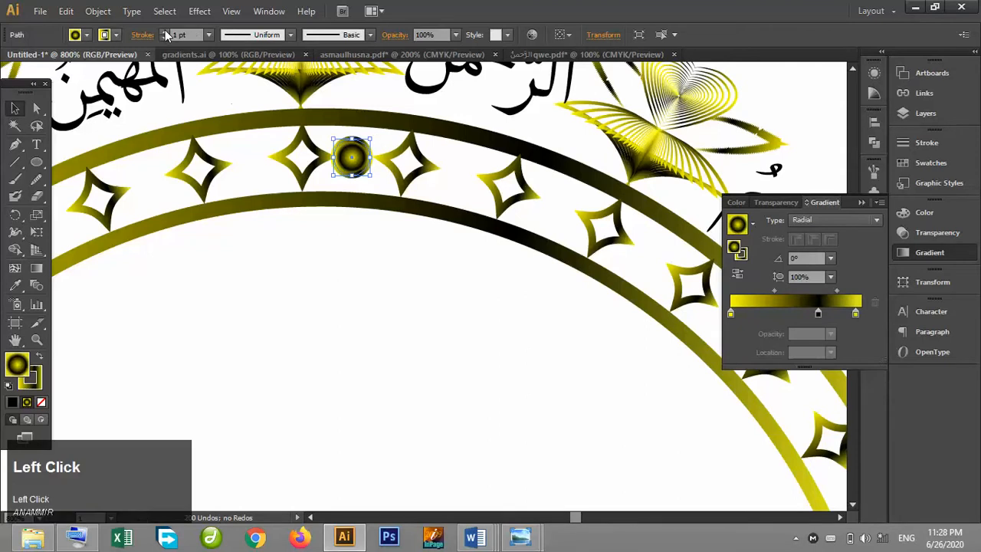
key("Right")
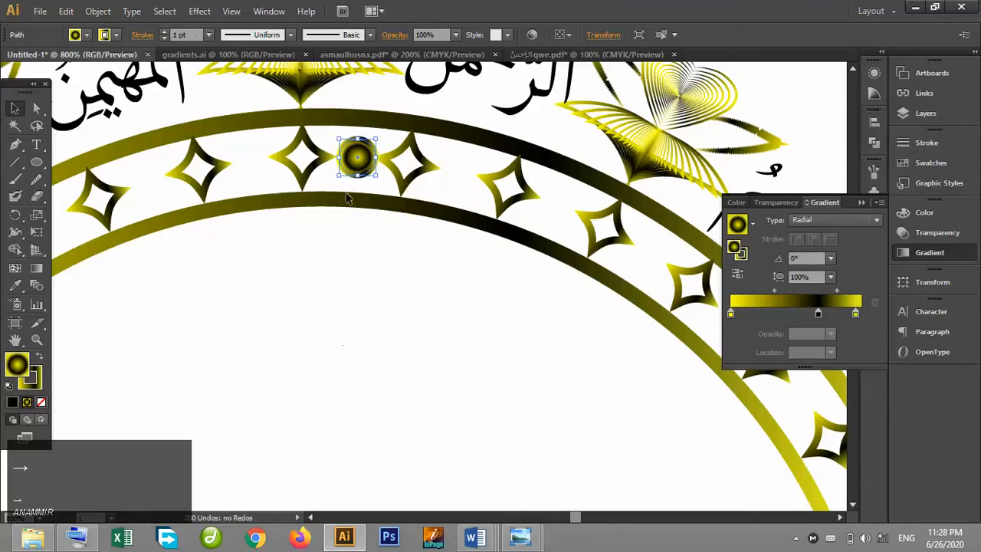
Scale the circle down further and set its stroke weight back to 1 pt.
left_click(355, 252)
mouse_move(355, 174)
left_mouse_down()
mouse_move(355, 227)
mouse_move(369, 276)
mouse_move(374, 270)
mouse_move(355, 250)
mouse_move(360, 162)
left_mouse_up()
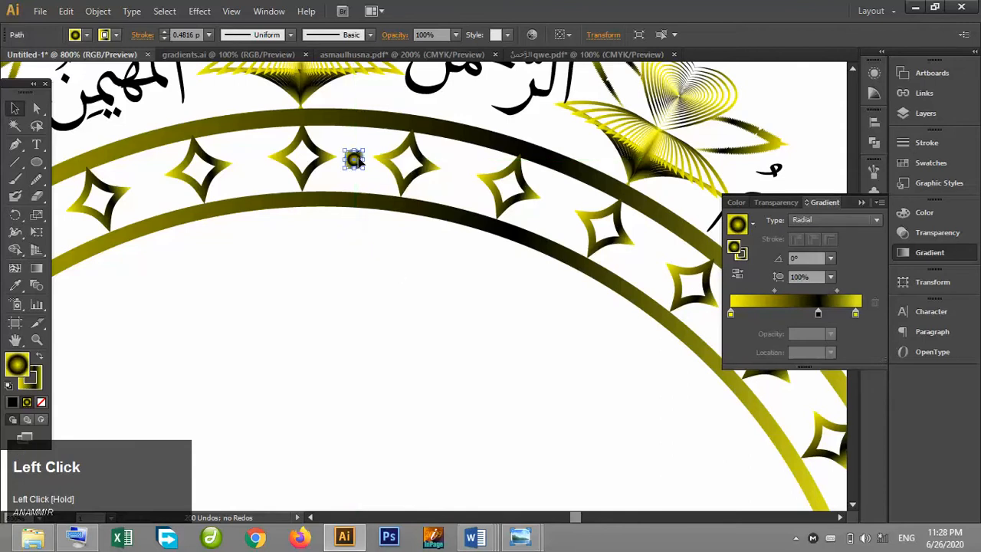
left_click(163, 32)
left_click(163, 31)
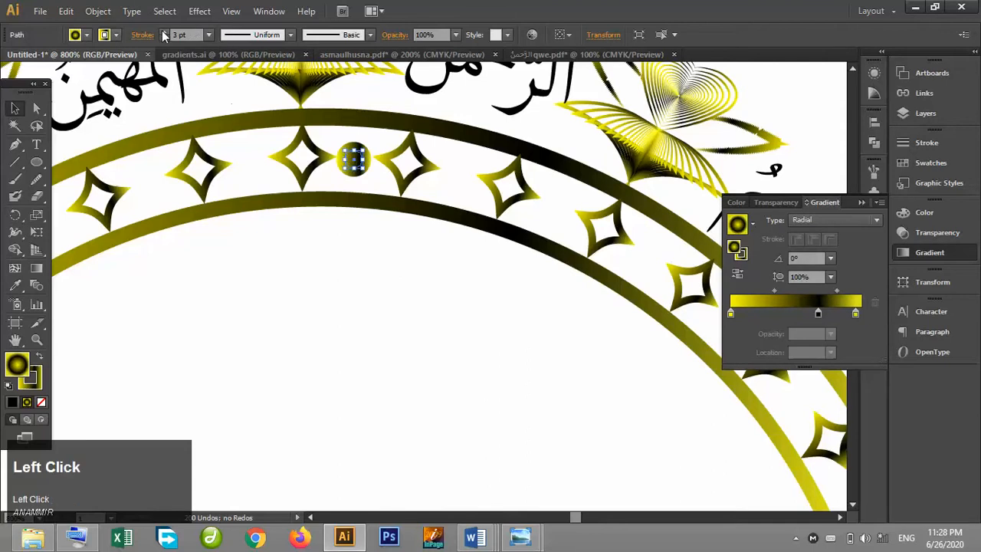
left_click(290, 213)
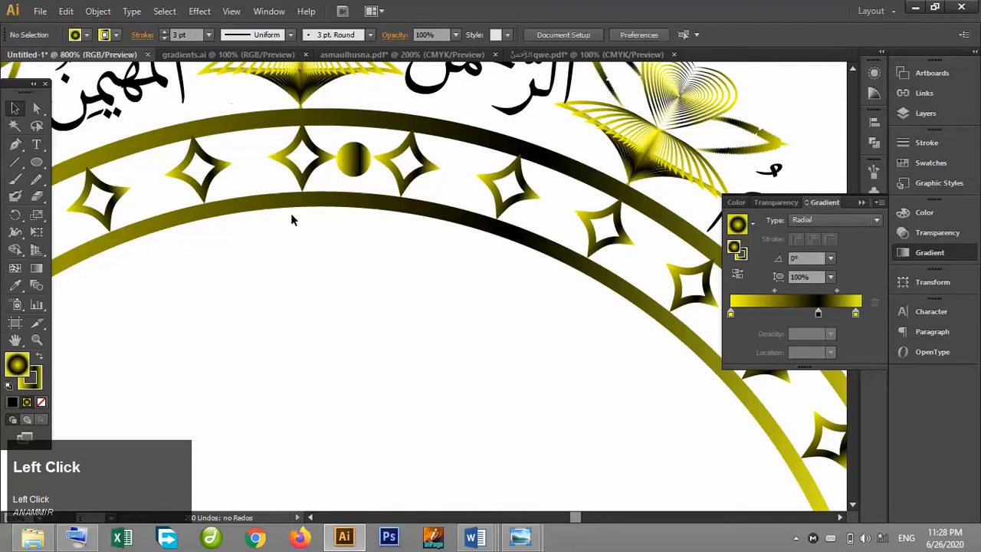
left_click(355, 167)
left_click(165, 38)
left_click(166, 37)
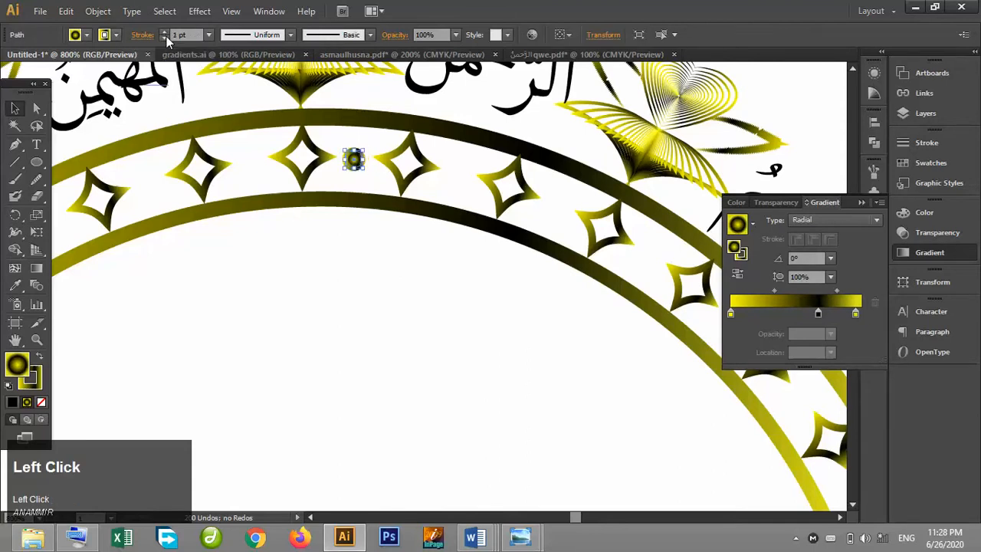
left_click(165, 37)
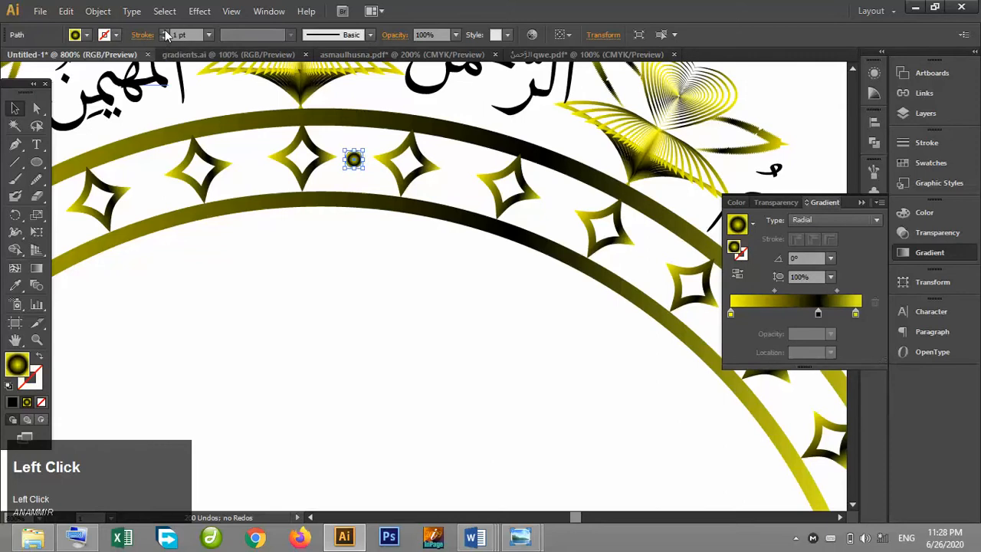
left_click(165, 31)
left_click(348, 227)
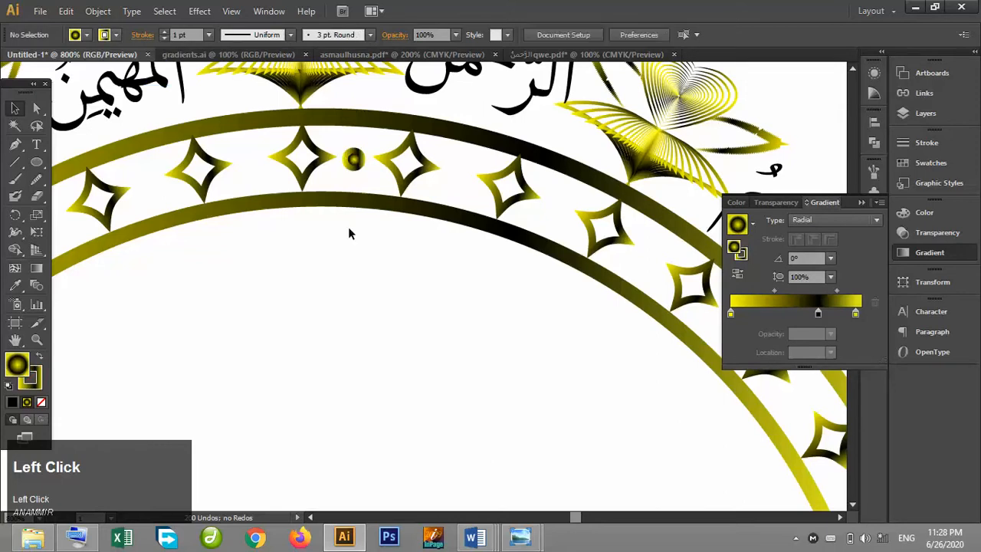
left_click(355, 167)
Duplicate the circle to a spot above the ring and reselect the original circle on the star band.
left_click(862, 202)
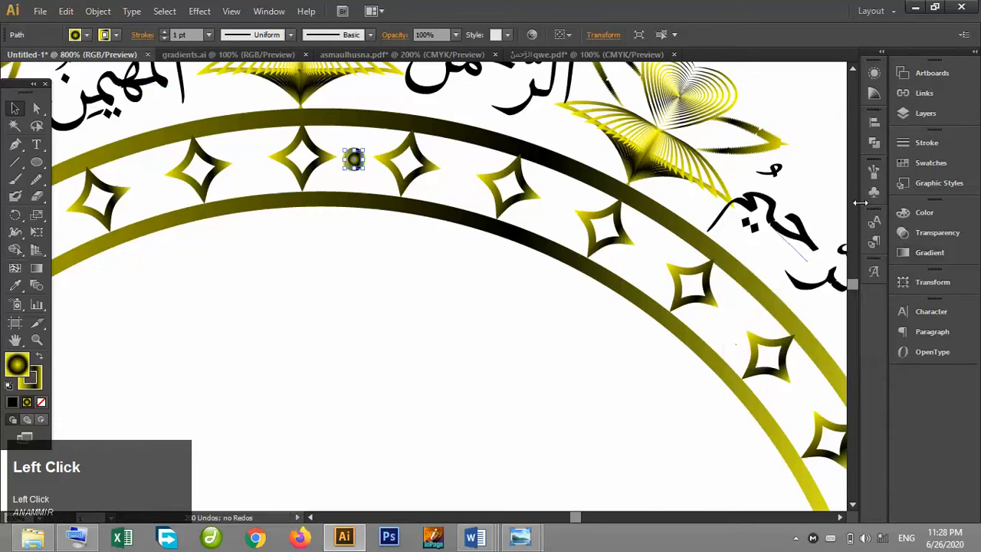
key("ctrl+minus")
key("ctrl+minus")
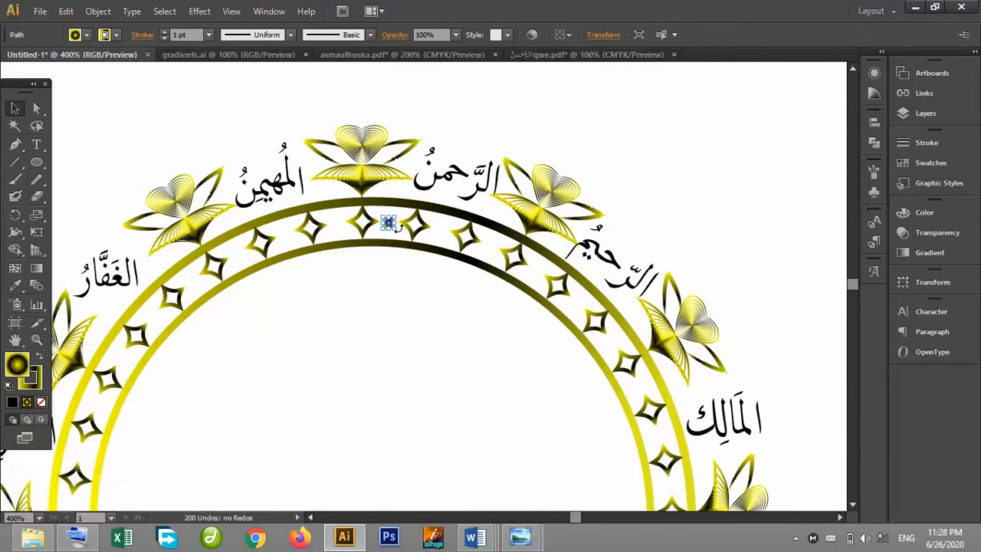
key("alt")
left_click_drag(387, 223, 340, 99)
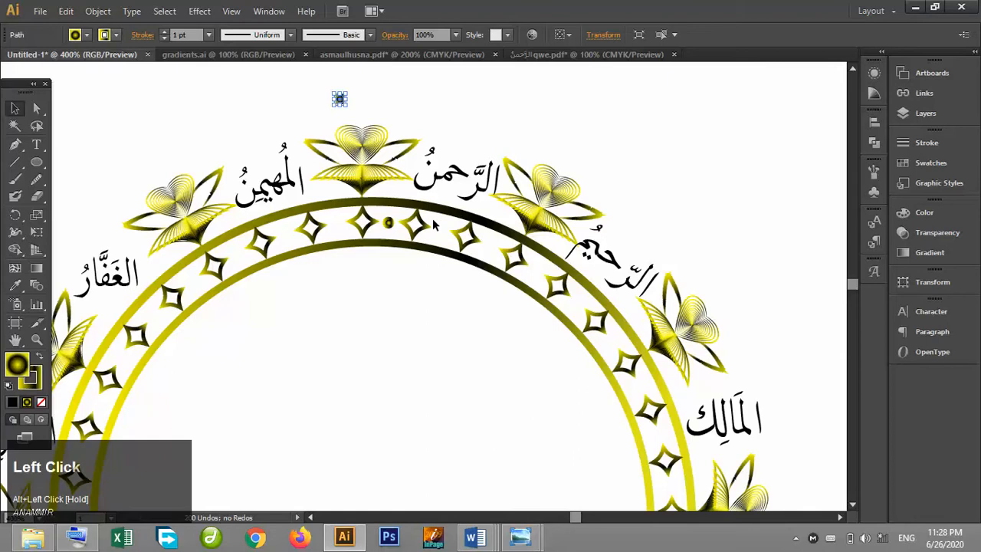
left_click(389, 222)
Rotate a copy of the circle 10° around the centre of the ring.
left_click(15, 215)
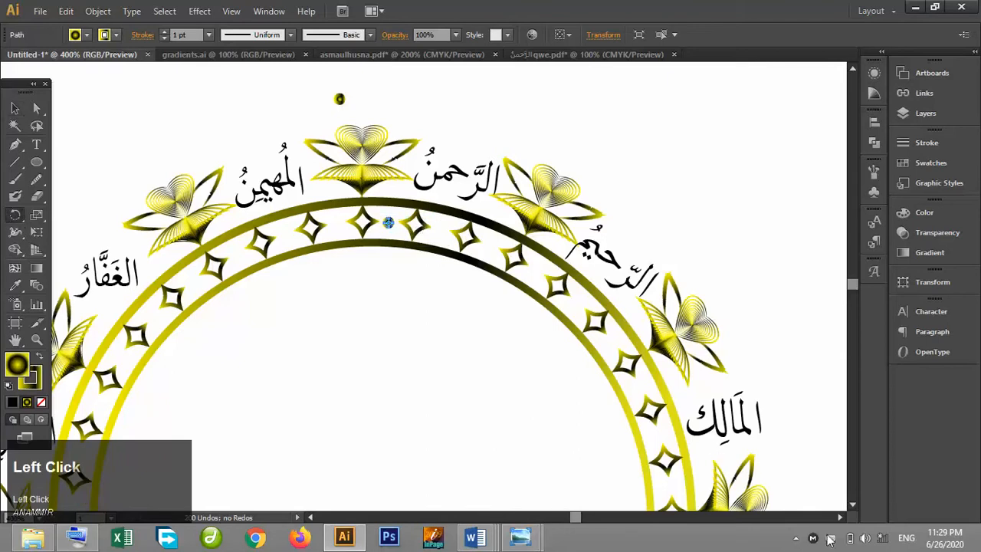
left_click(853, 506)
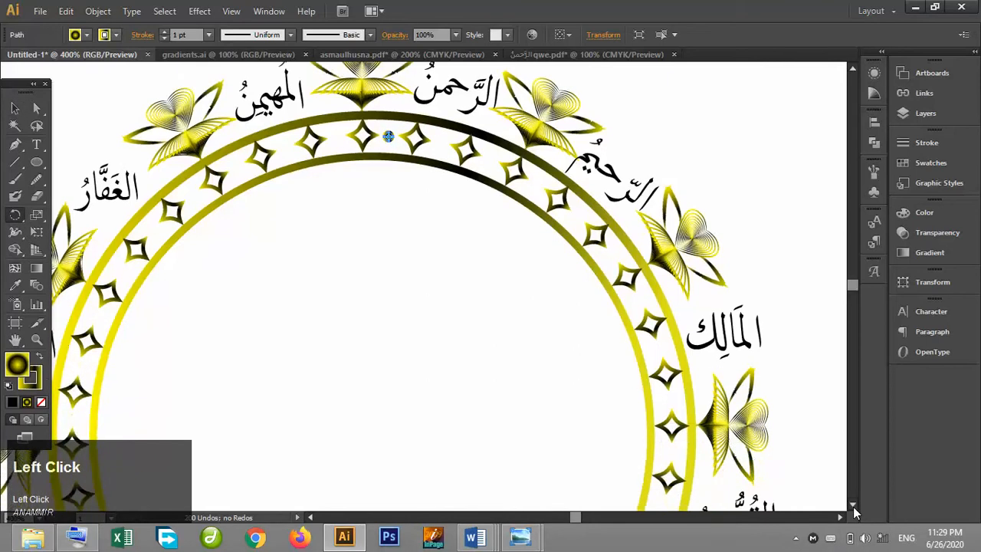
key("ctrl+minus")
key("ctrl+minus")
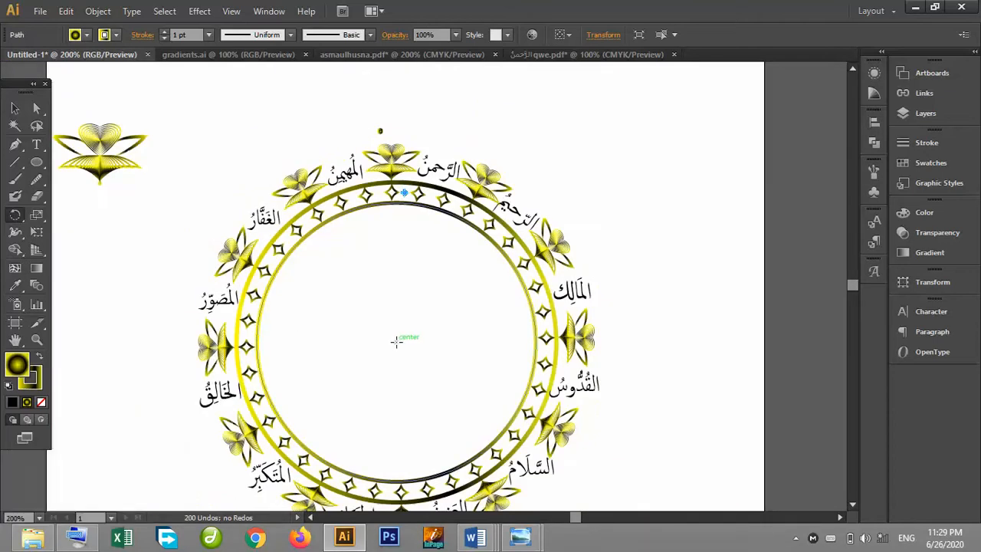
left_click(395, 342, "alt")
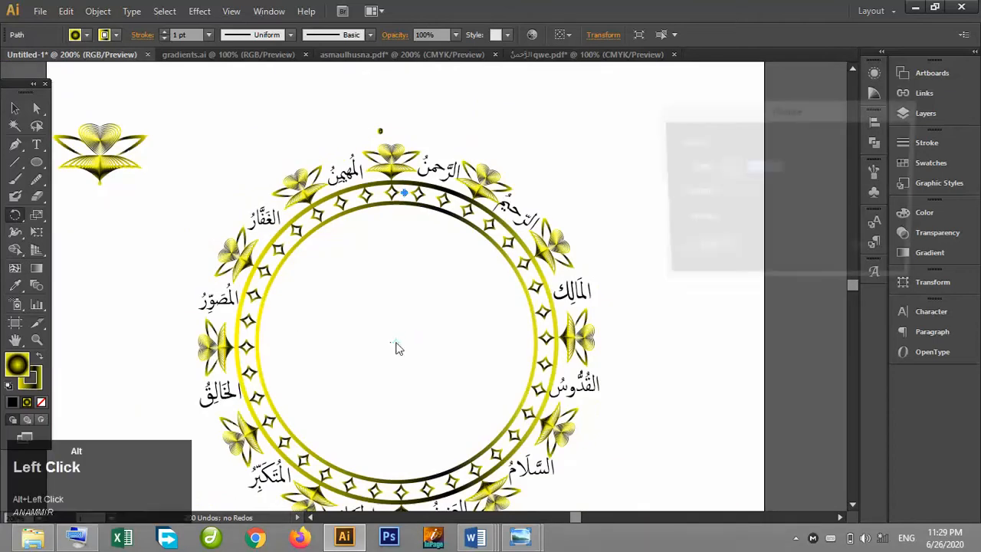
left_click(679, 224)
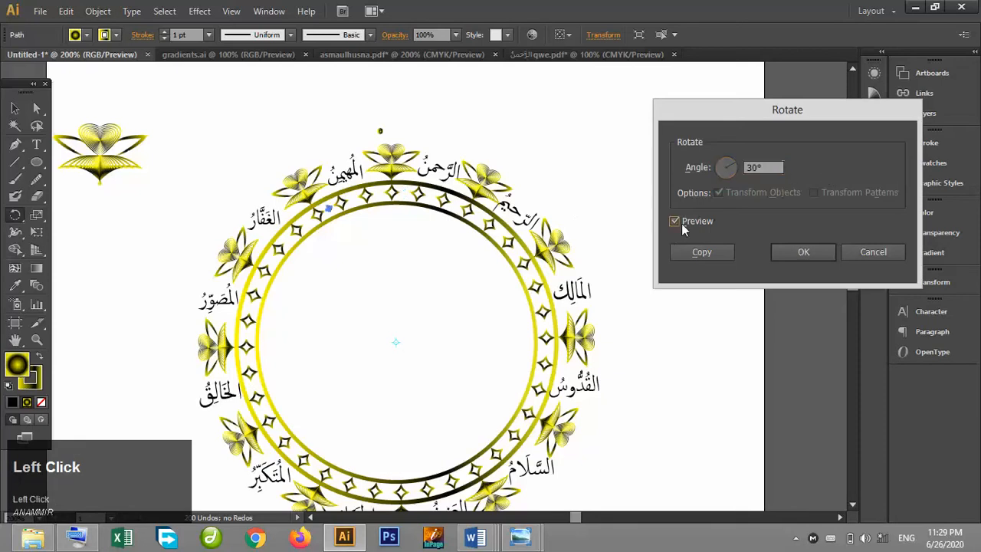
double_click(762, 168)
type("20")
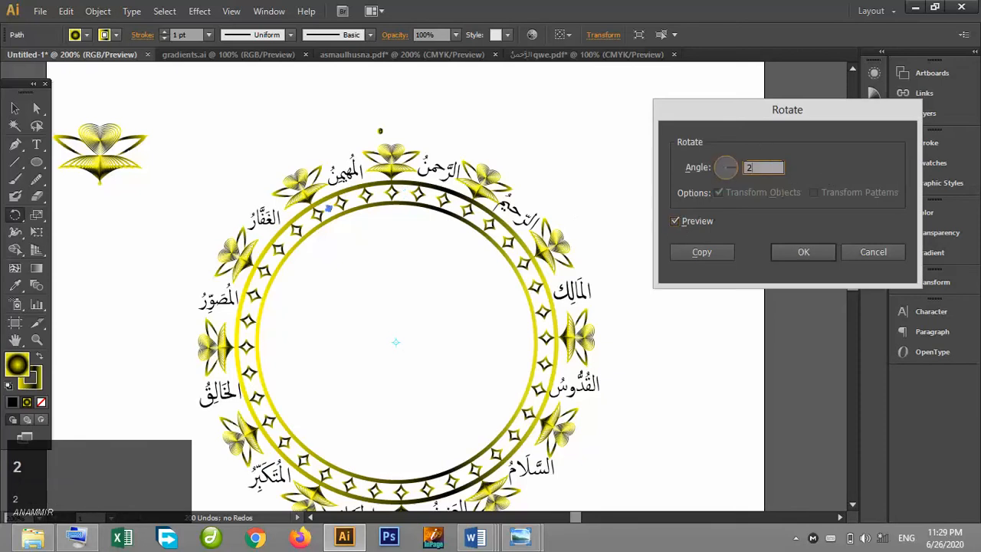
left_click(696, 222)
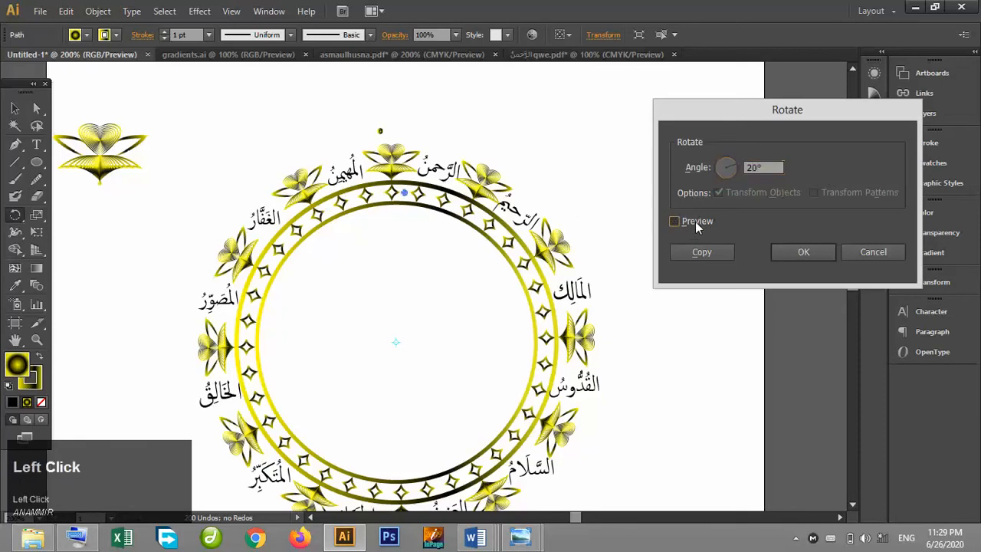
double_click(760, 167)
type("10")
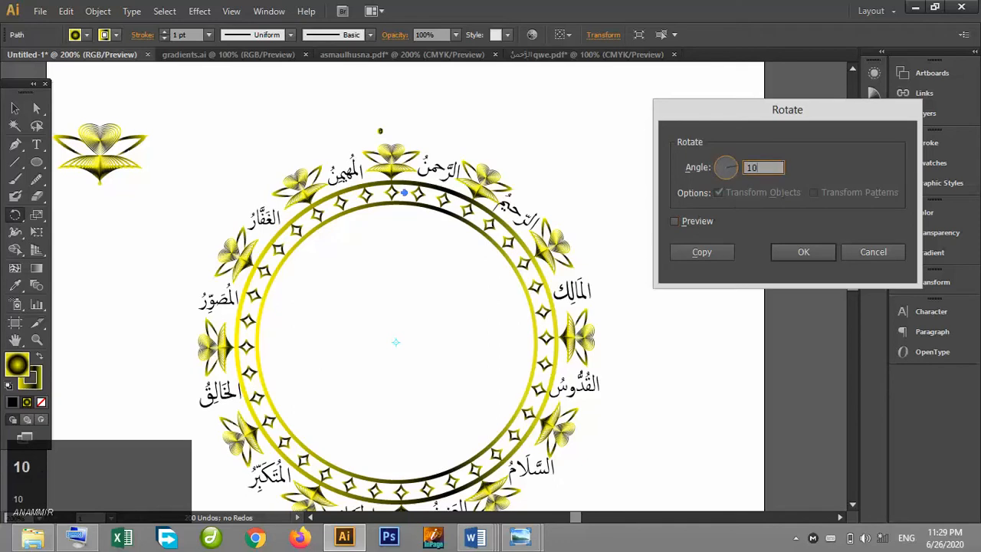
left_click(676, 221)
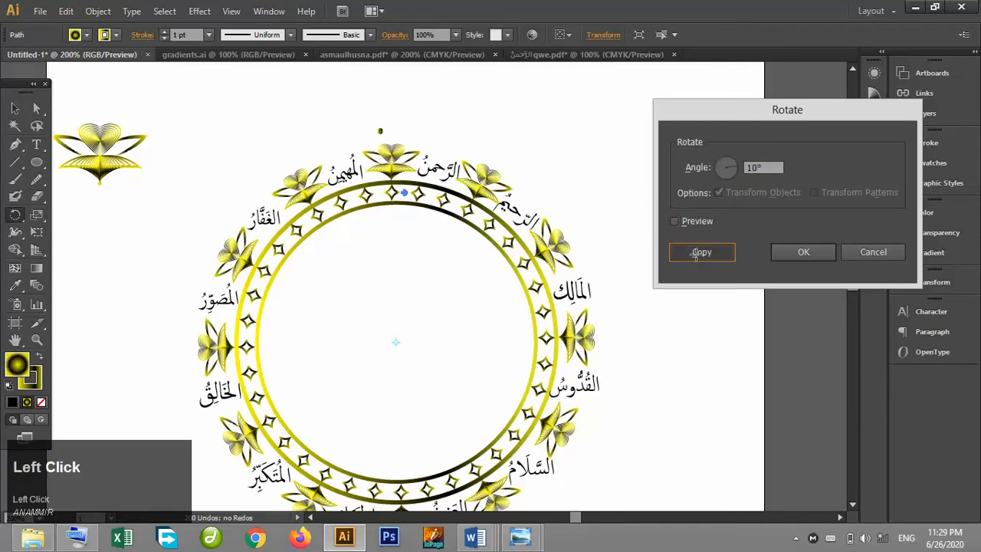
left_click(695, 253)
Repeat the rotate-copy transform until circles fill the star band all around the ring.
key("ctrl+d")
key("ctrl+d")
key("ctrl+d")
key("ctrl+d")
key("ctrl+d")
key("ctrl+d")
key("ctrl+d")
key("ctrl+d")
key("ctrl+d")
key("ctrl+d")
key("ctrl+d")
key("ctrl+d")
key("ctrl+d")
key("ctrl+d")
key("ctrl+d")
key("ctrl+d")
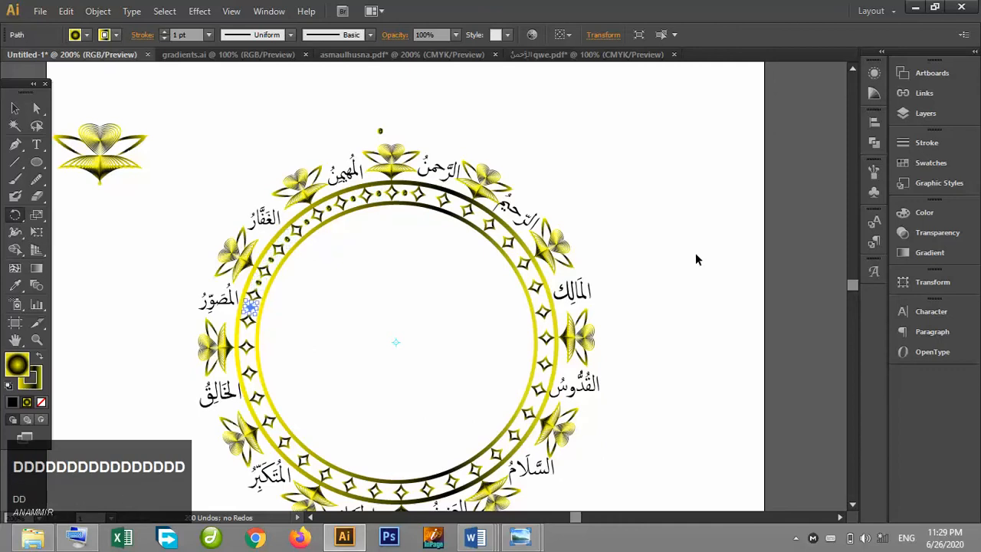
key("ctrl+d")
key("ctrl+d")
key("ctrl+d")
key("ctrl+d")
key("ctrl+d")
key("ctrl+d")
key("ctrl+d")
key("ctrl+d")
key("ctrl+d")
key("ctrl+d")
key("ctrl+d")
key("ctrl+d")
key("ctrl+d")
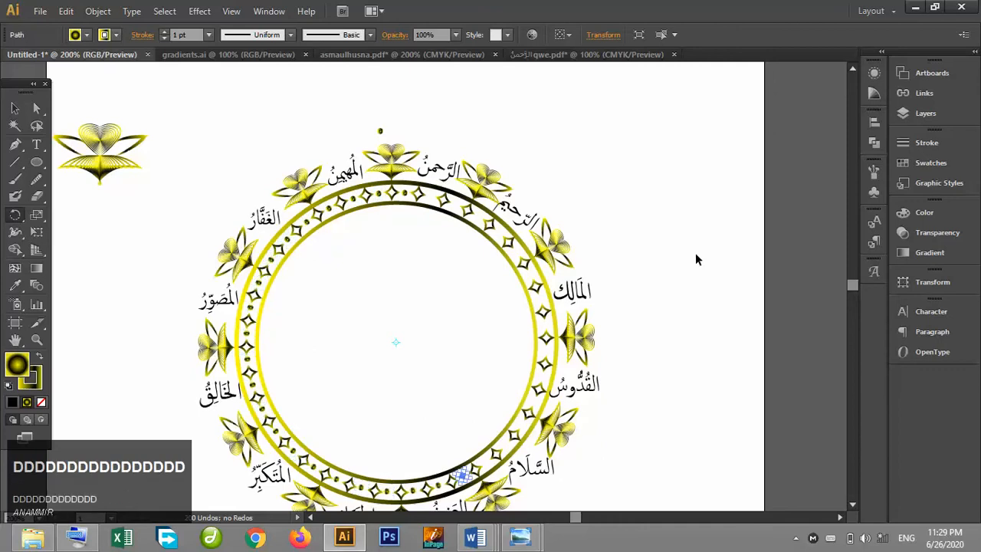
key("ctrl+d")
key("ctrl+d")
key("ctrl+d")
key("ctrl+d")
key("ctrl+d")
key("ctrl+d")
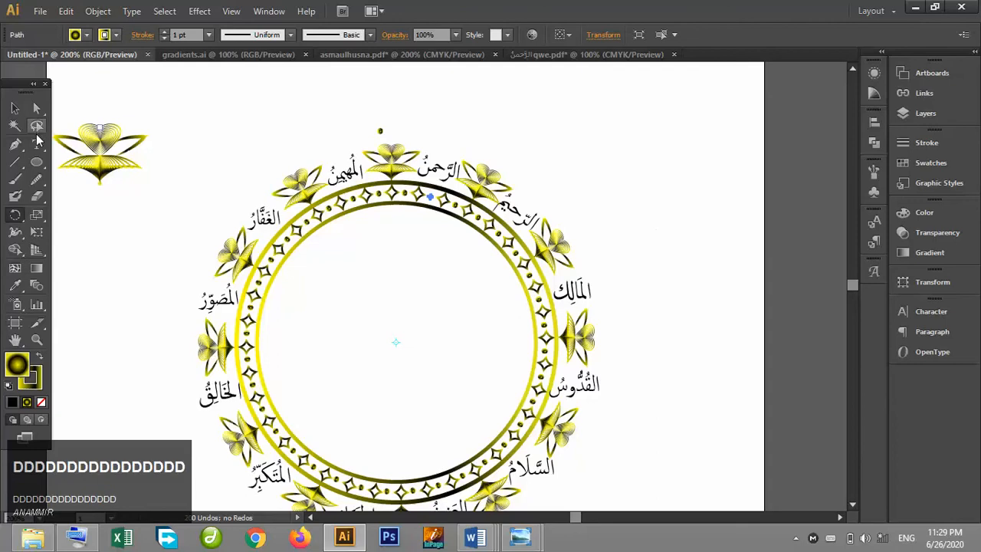
Move the spare circle copy from above the ring down onto the ring.
left_click(14, 108)
left_click(725, 297)
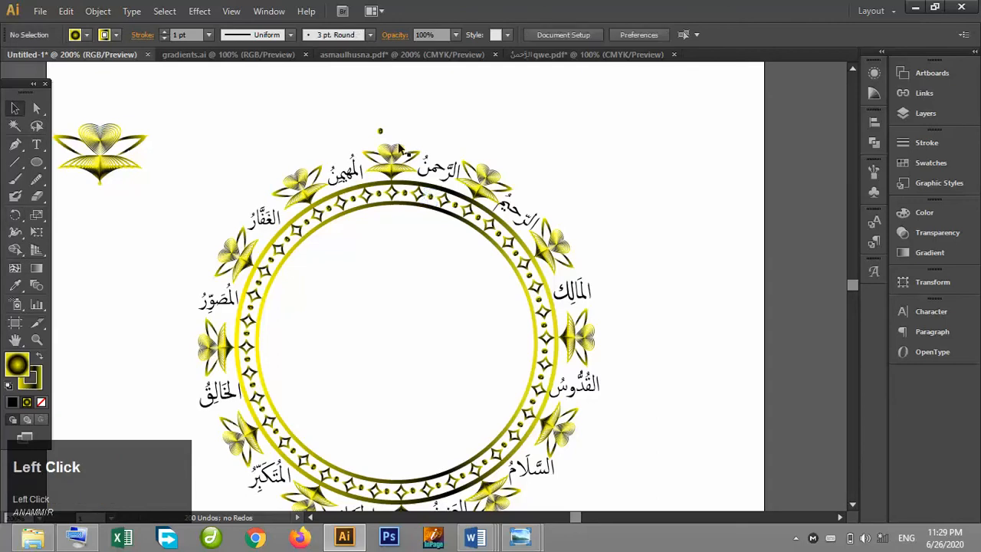
left_click_drag(381, 132, 397, 218)
left_click(798, 539)
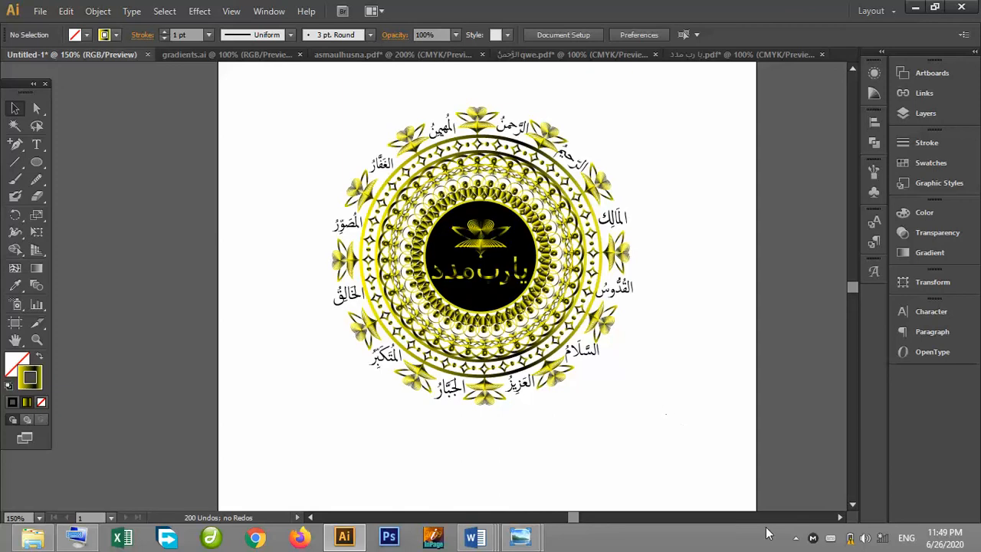
left_click(796, 539)
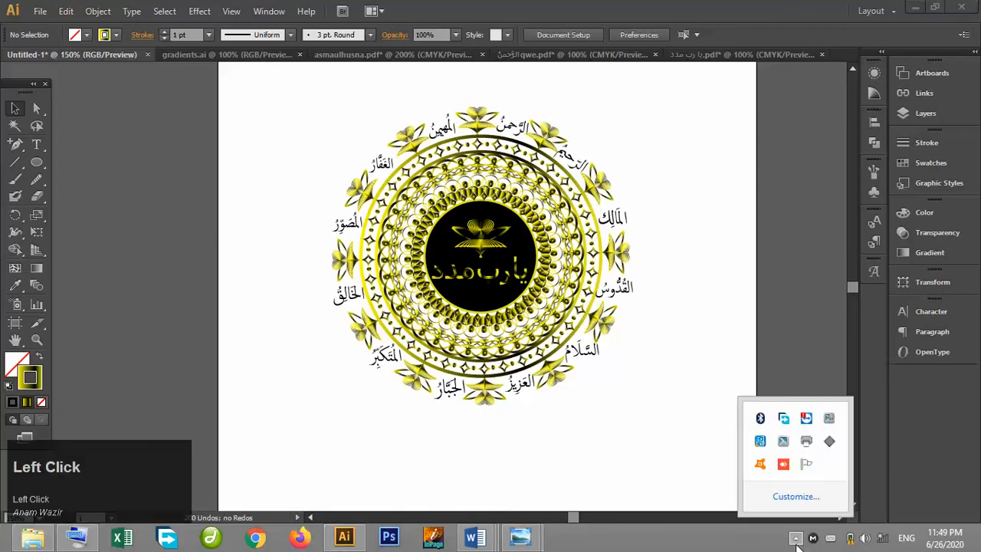